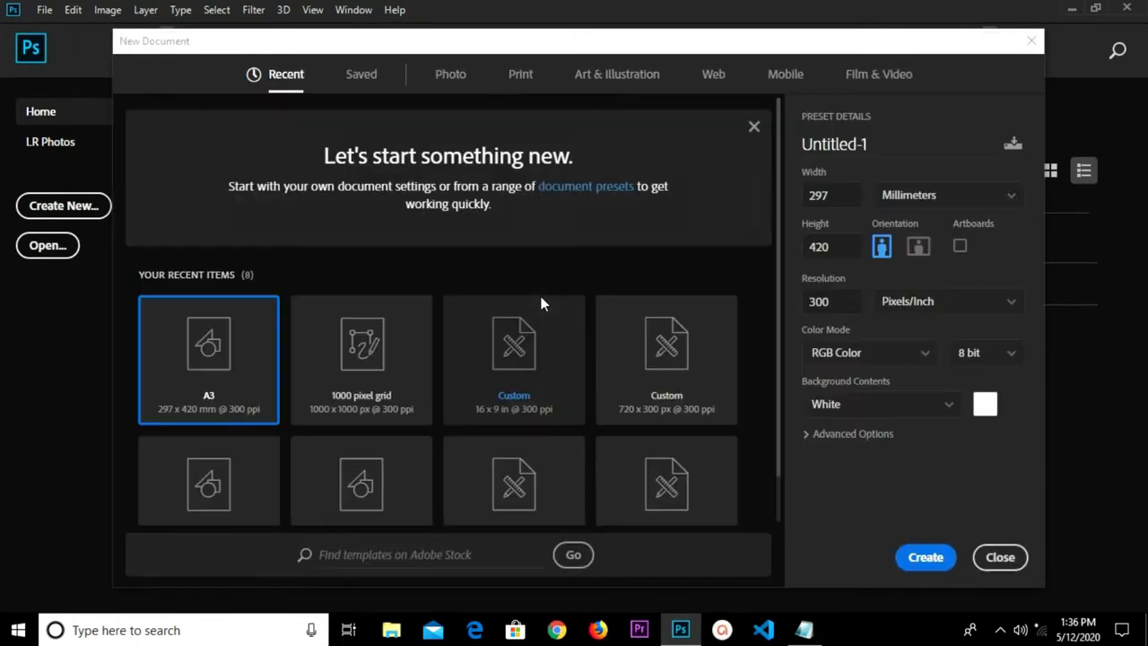
Step: Create a new document from the A3 print preset, 297 x 420 mm at 300 pixels/inch in RGB
click(531, 77)
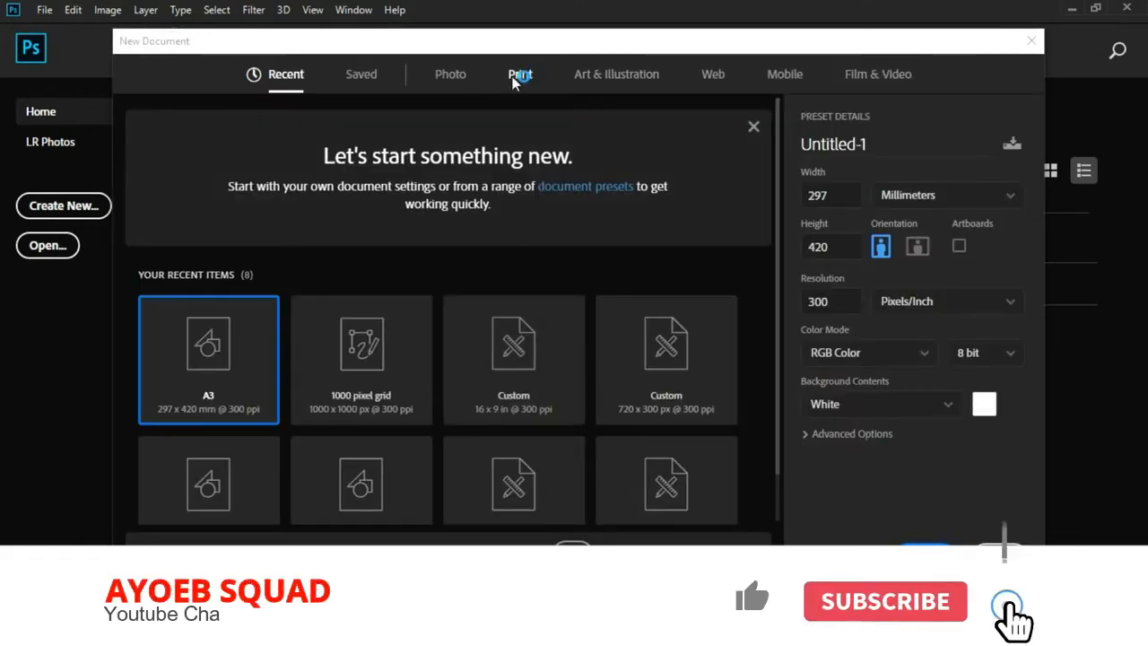
click(552, 348)
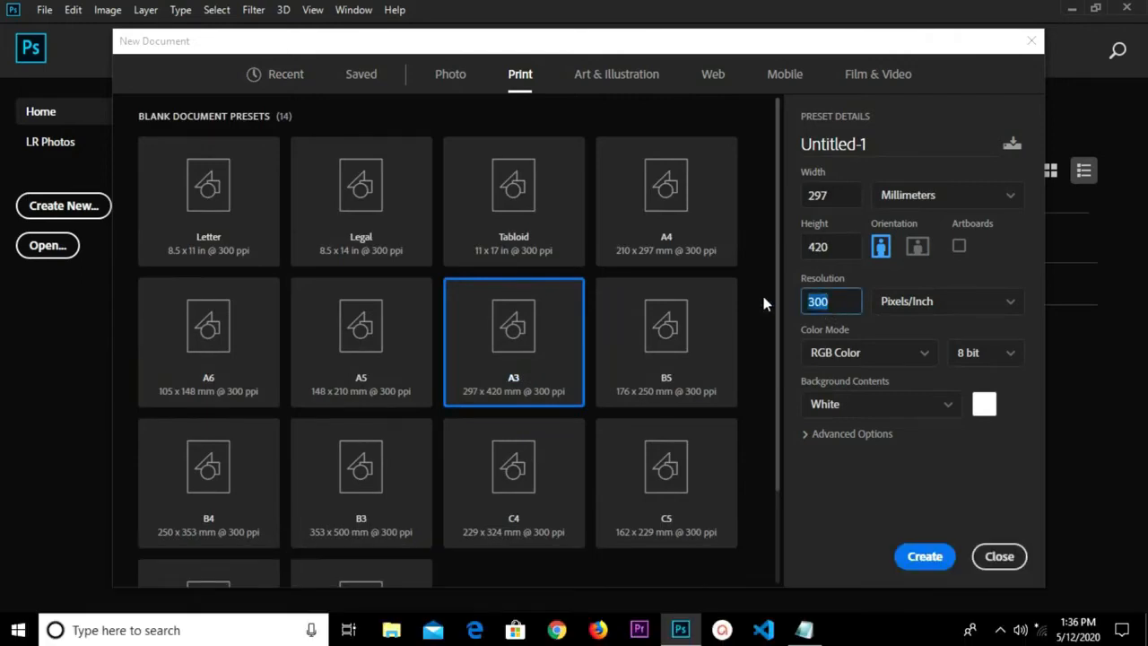
click(916, 558)
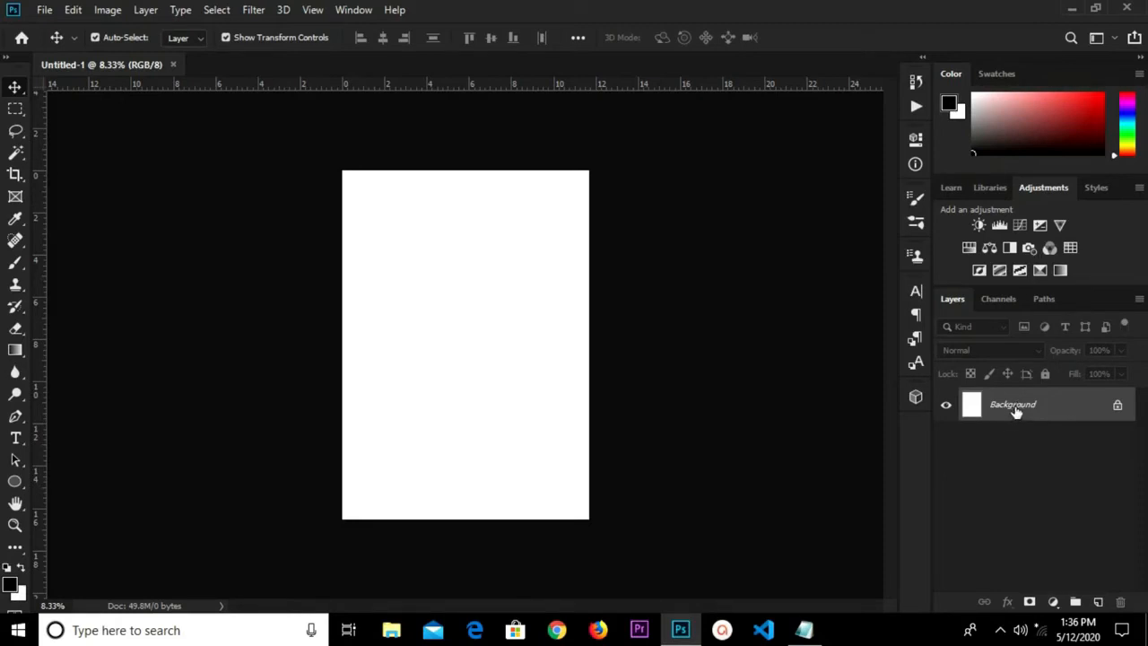
Step: Convert the locked background into a regular layer named Layer 0
scroll(416, 247, up, 5)
scroll(470, 288, down, 1)
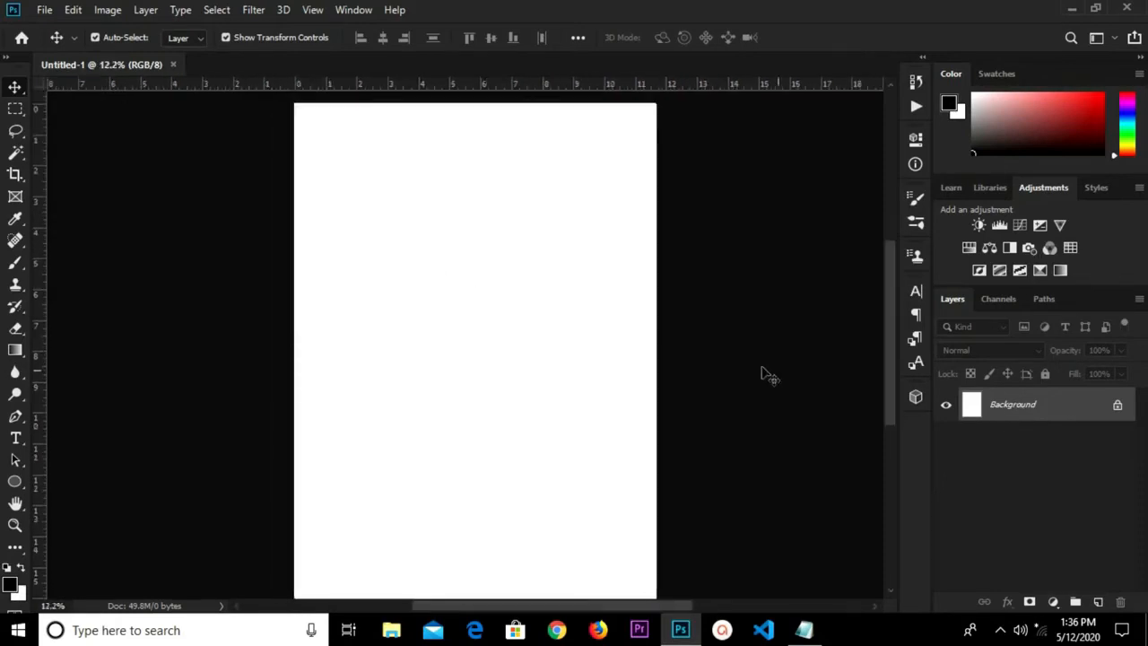
double_click(1060, 417)
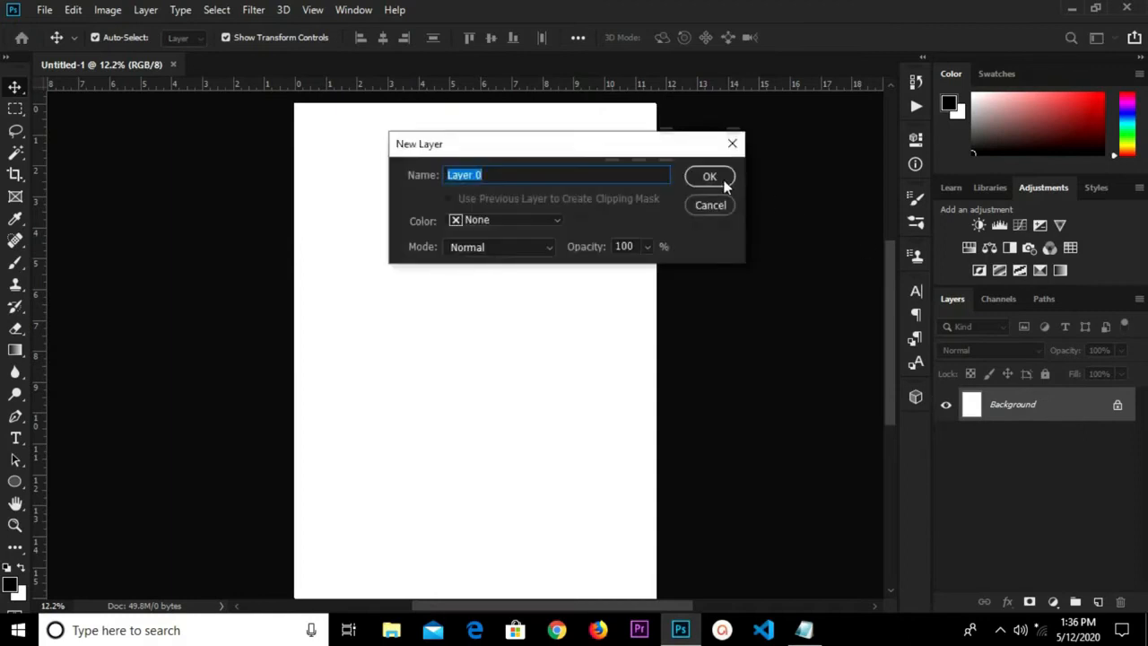
click(710, 177)
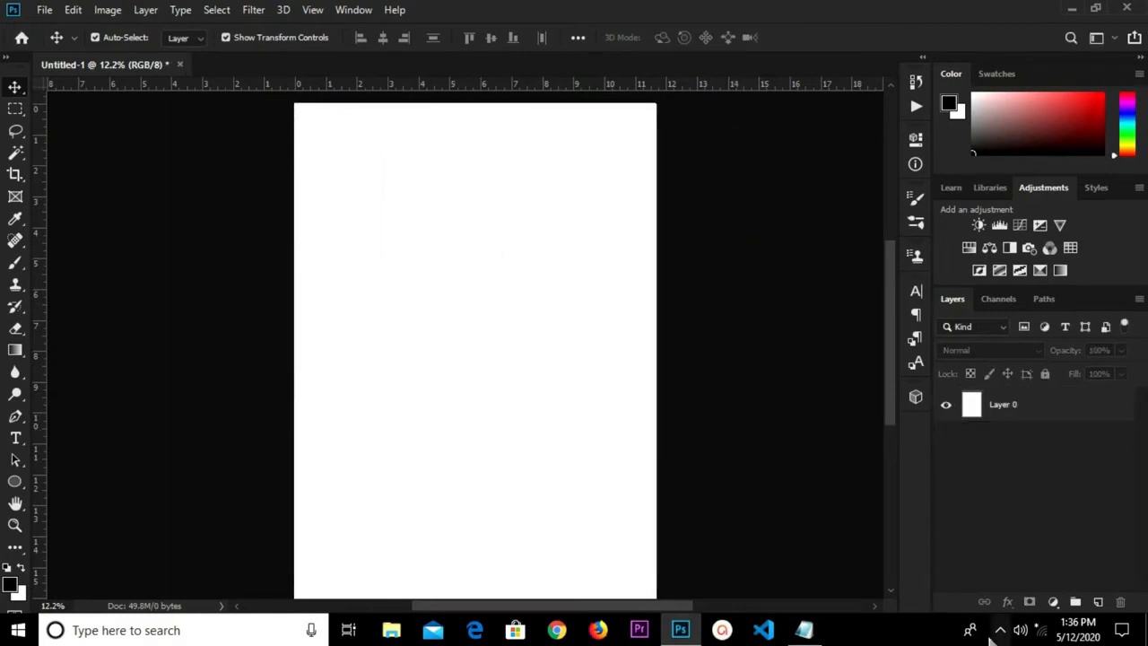
Step: Copy the colour code 03aac5 from the laundry file in Notepad and return to Photoshop
click(804, 629)
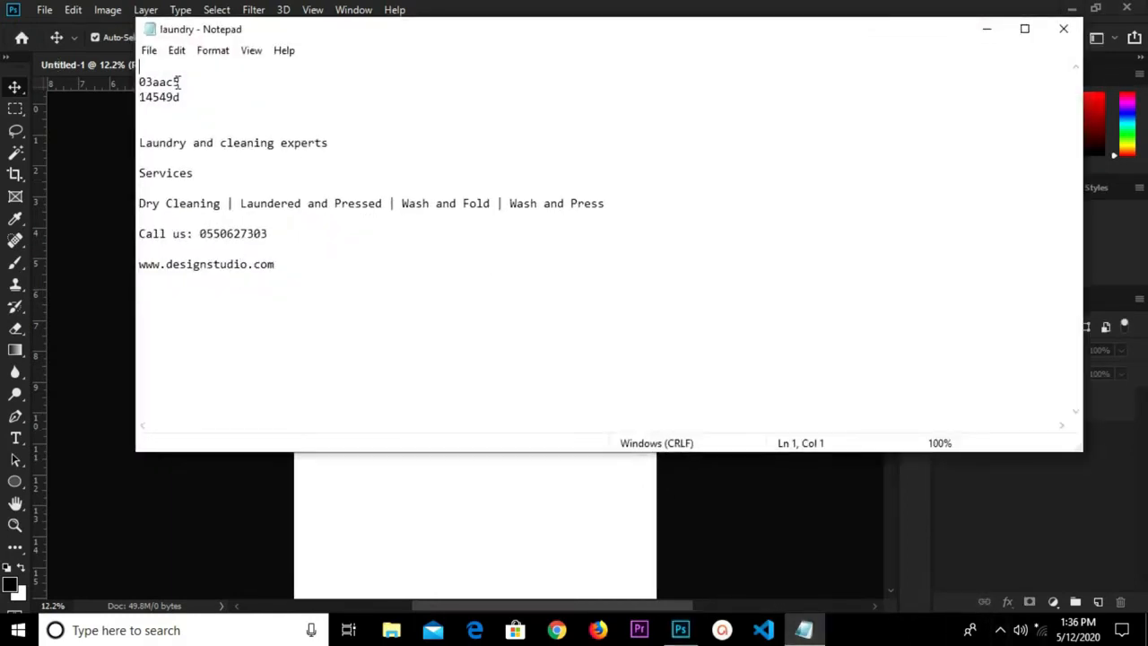
click(135, 83)
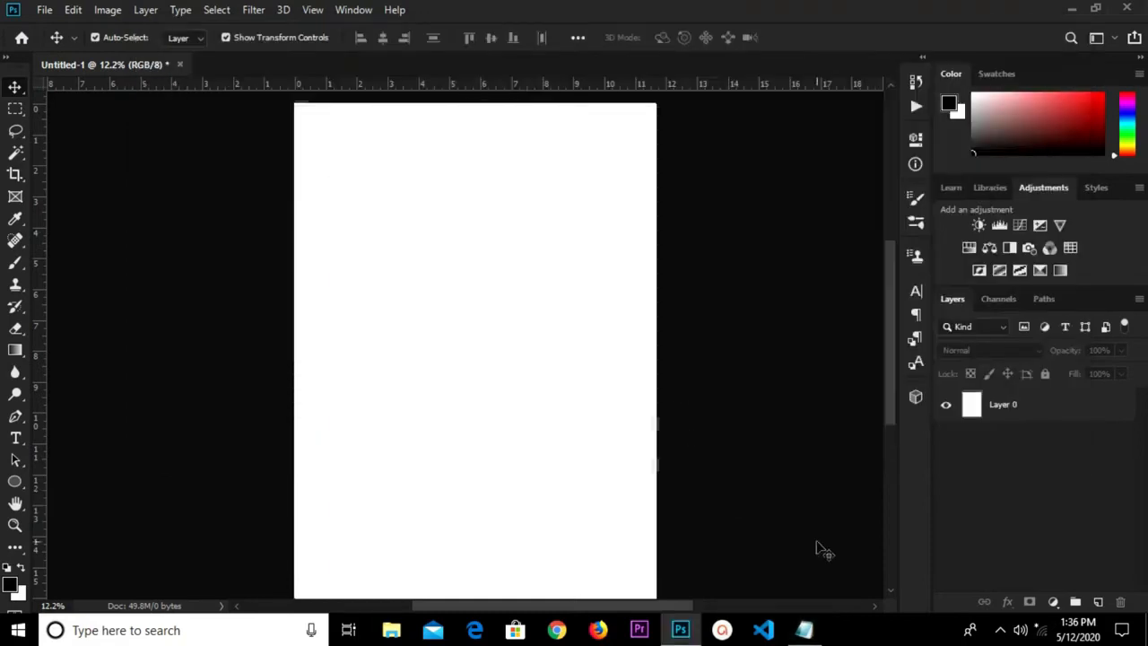
click(804, 630)
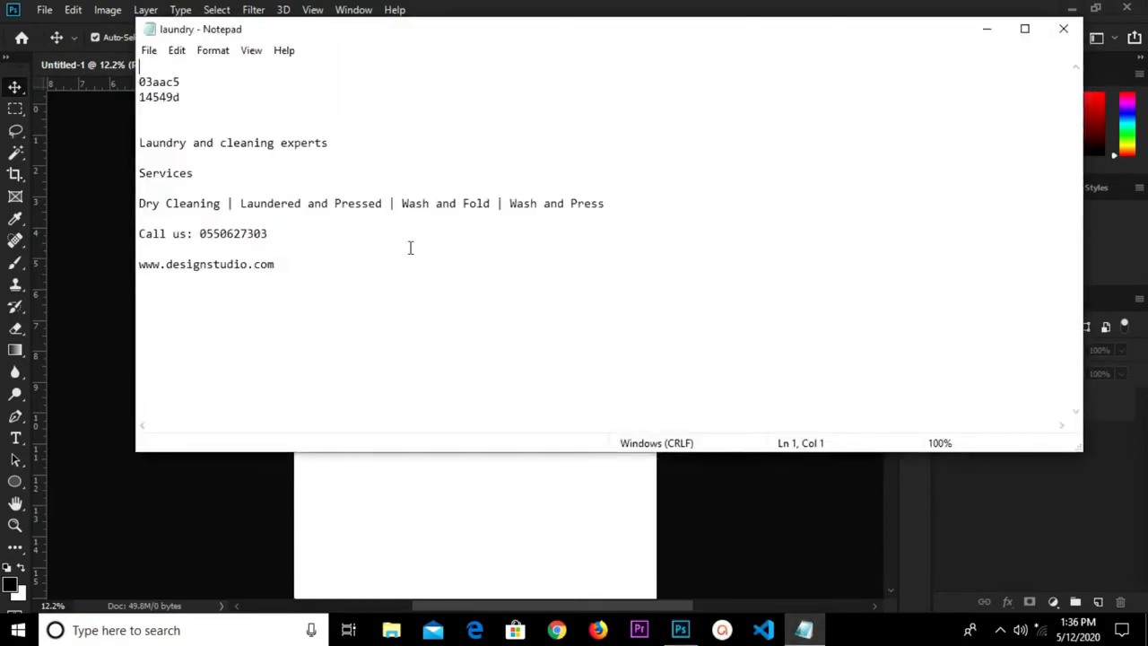
double_click(195, 82)
click(195, 82)
double_click(184, 82)
click(185, 81)
double_click(185, 83)
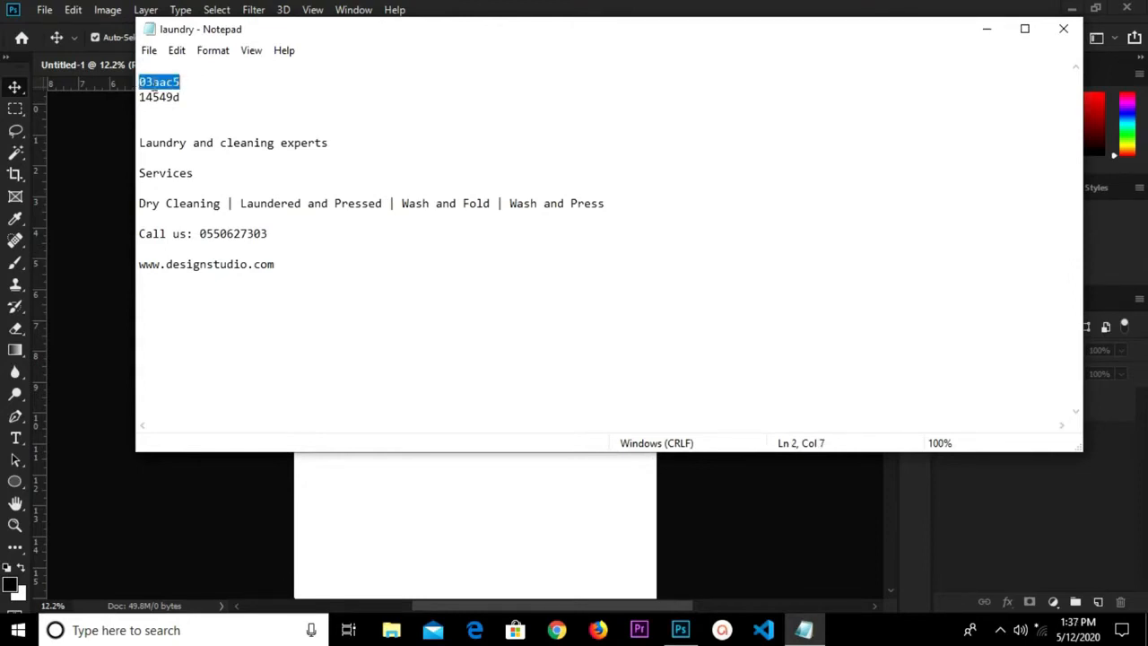
right_click(155, 82)
click(209, 141)
click(618, 581)
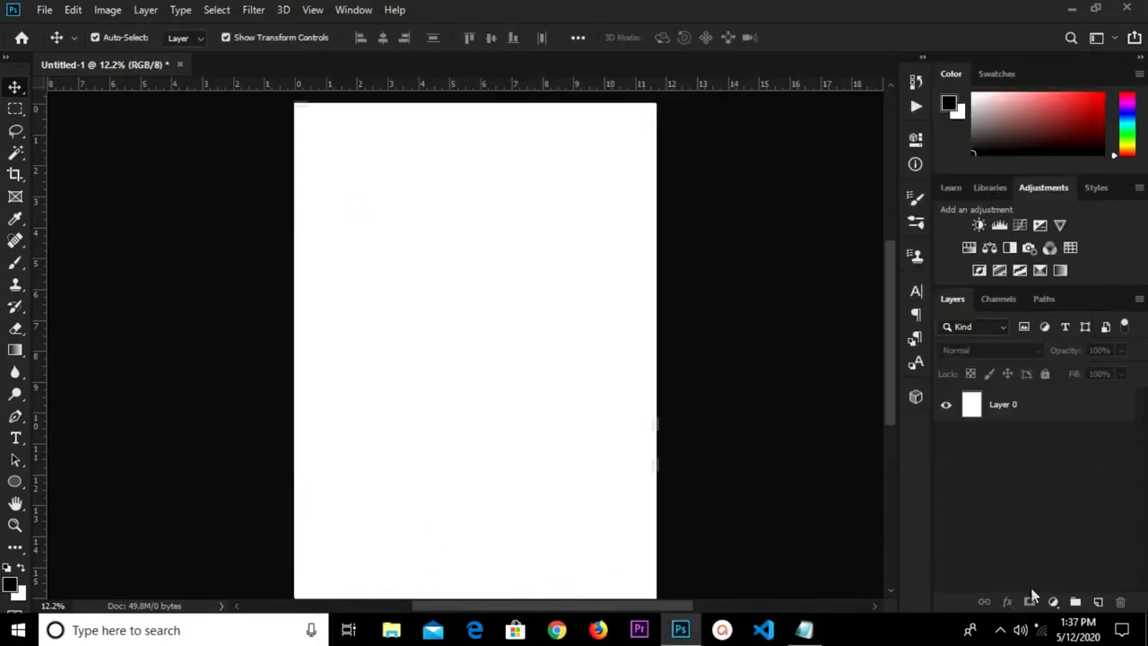
Step: Add a solid colour fill layer above Layer 0 with the copied colour 03aac5
click(1051, 602)
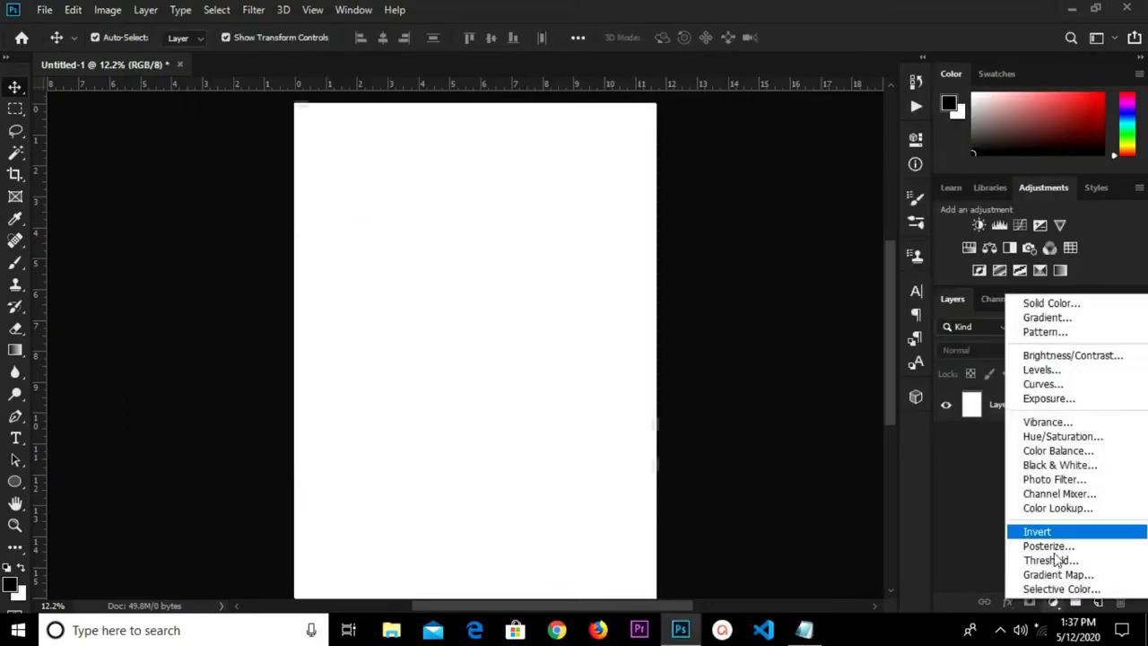
click(1071, 307)
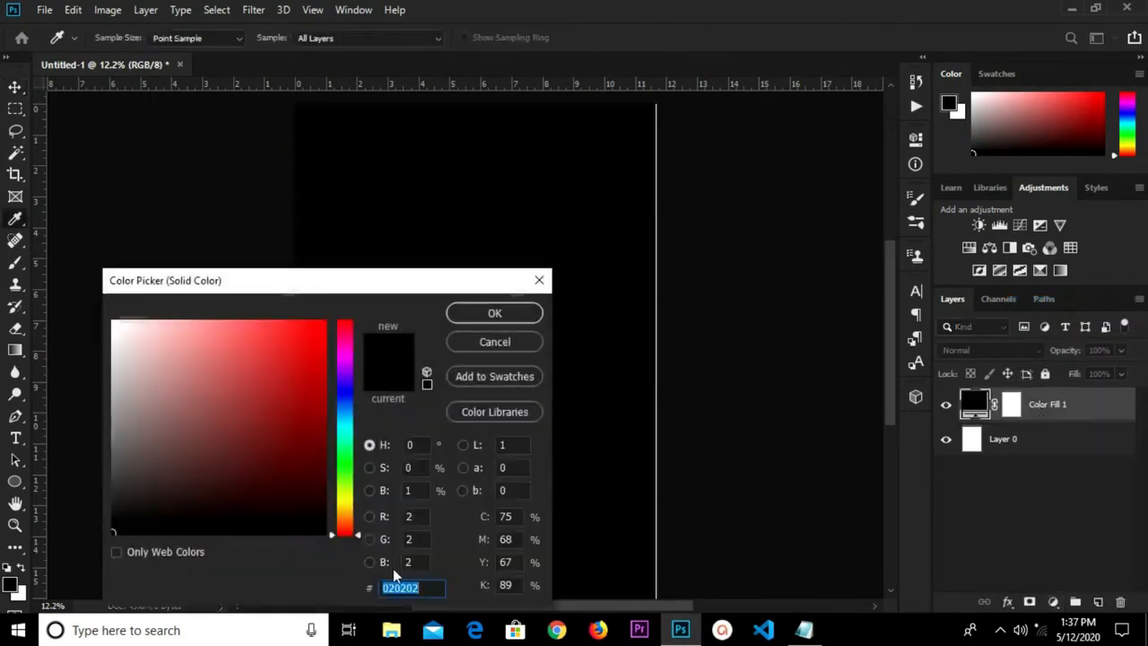
right_click(401, 590)
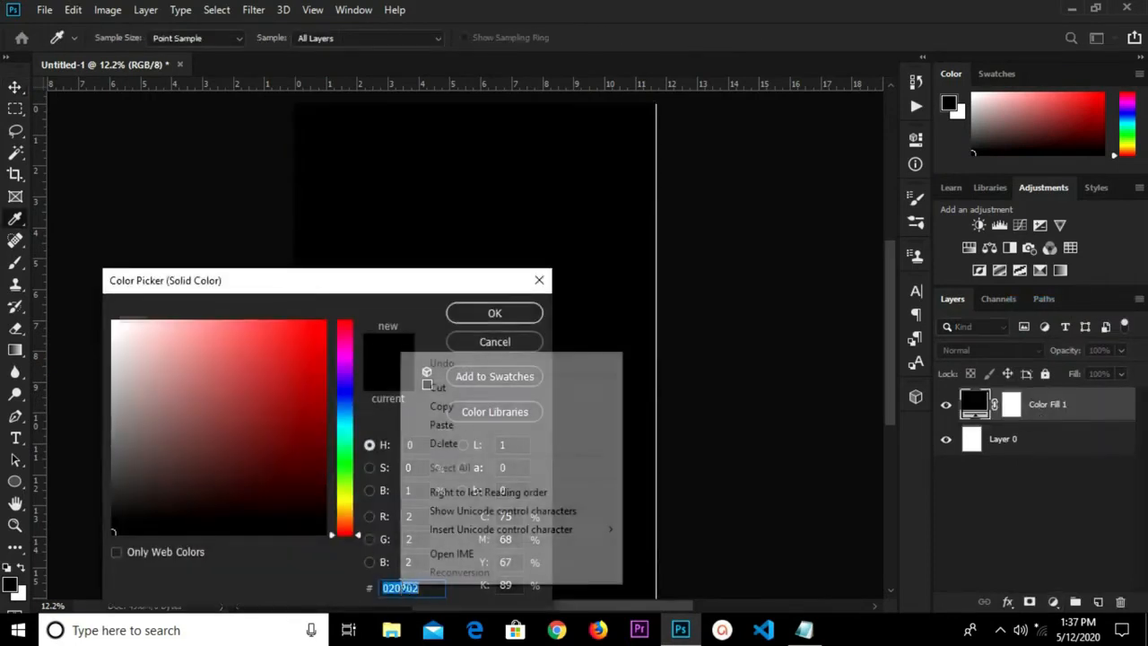
click(465, 427)
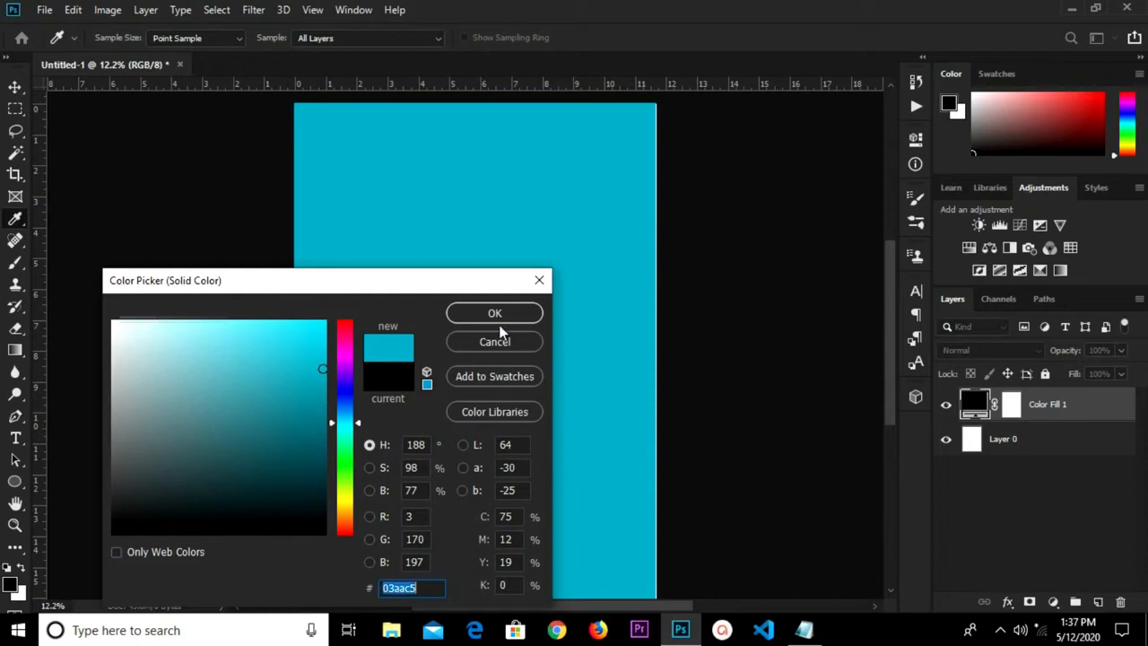
click(499, 313)
key(ctrl+0)
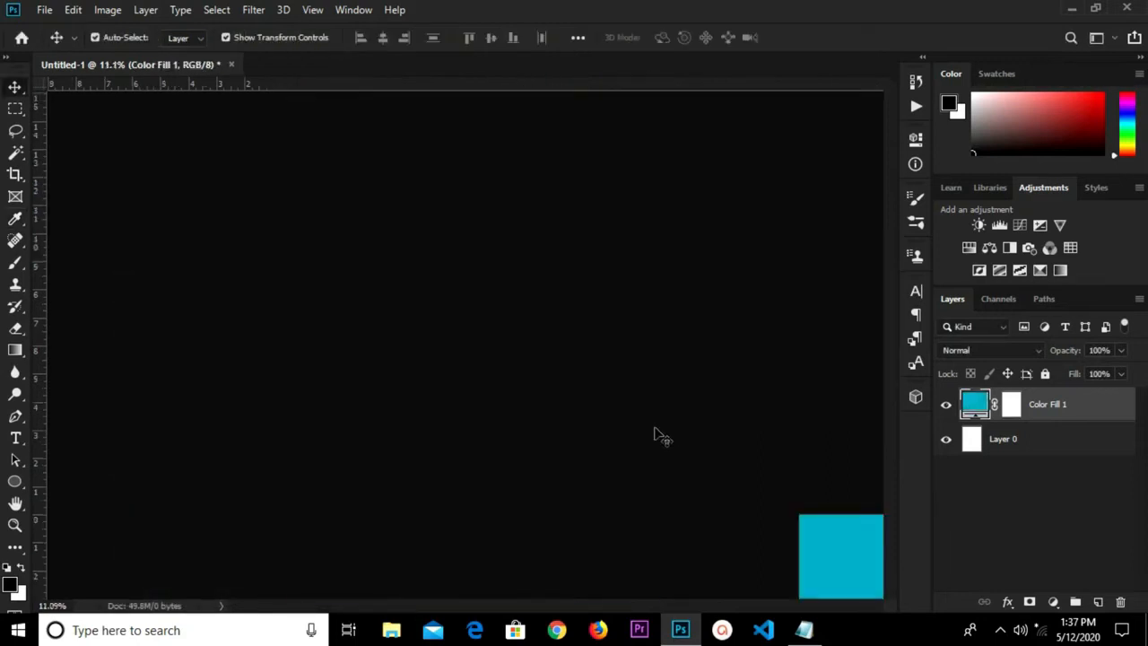
Step: Copy the second colour code, 14549d, from the laundry file in Notepad and return to Photoshop
click(803, 630)
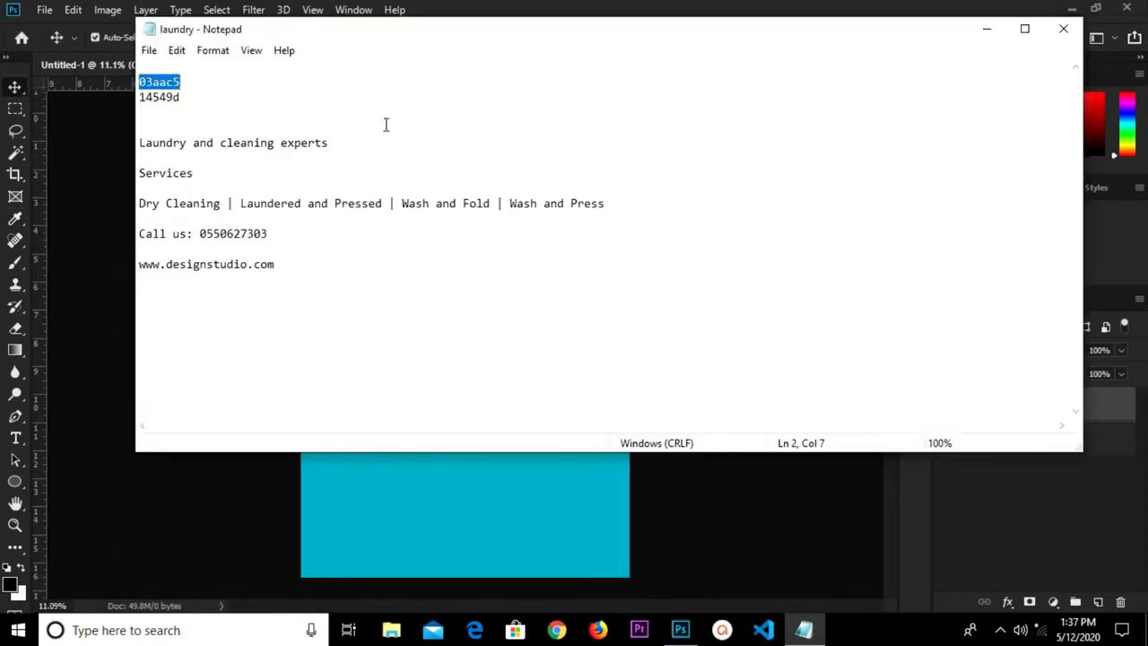
drag(192, 100, 139, 97)
right_click(148, 97)
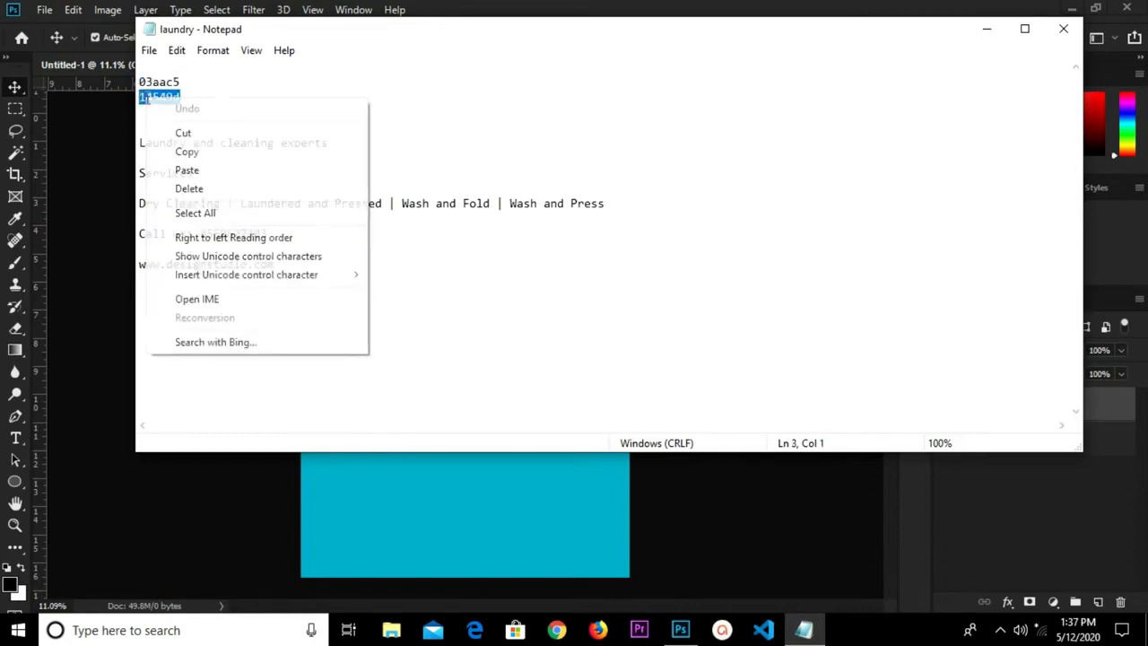
click(189, 153)
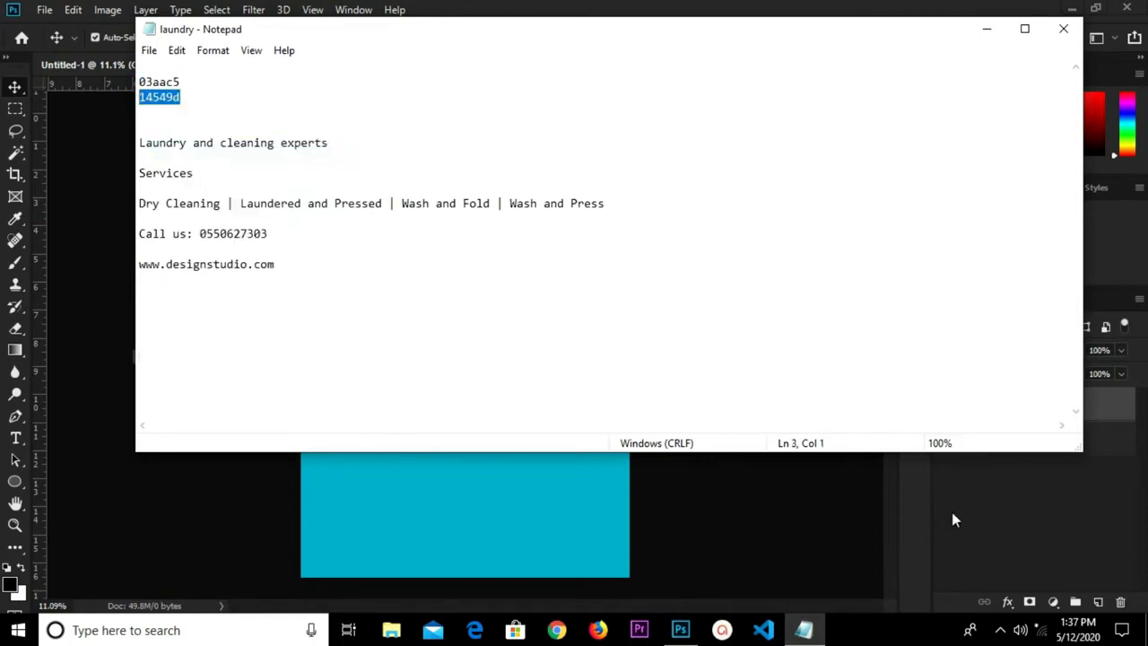
click(987, 30)
Step: Add a second solid colour fill layer above the cyan one with the copied colour 14549d
click(1047, 603)
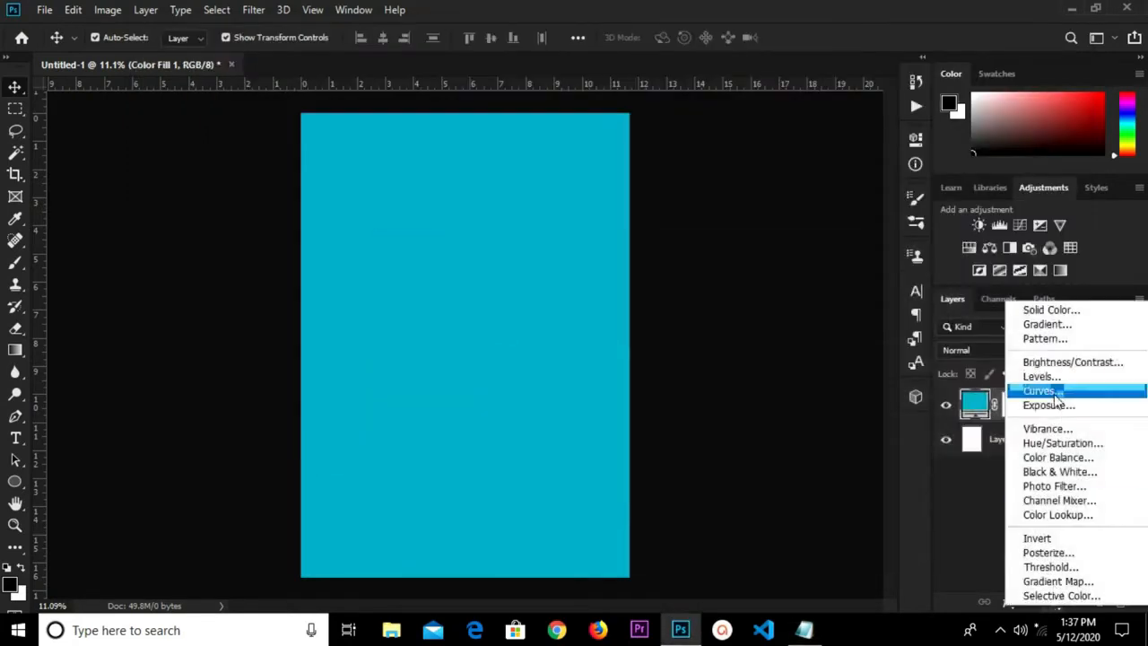
click(1064, 314)
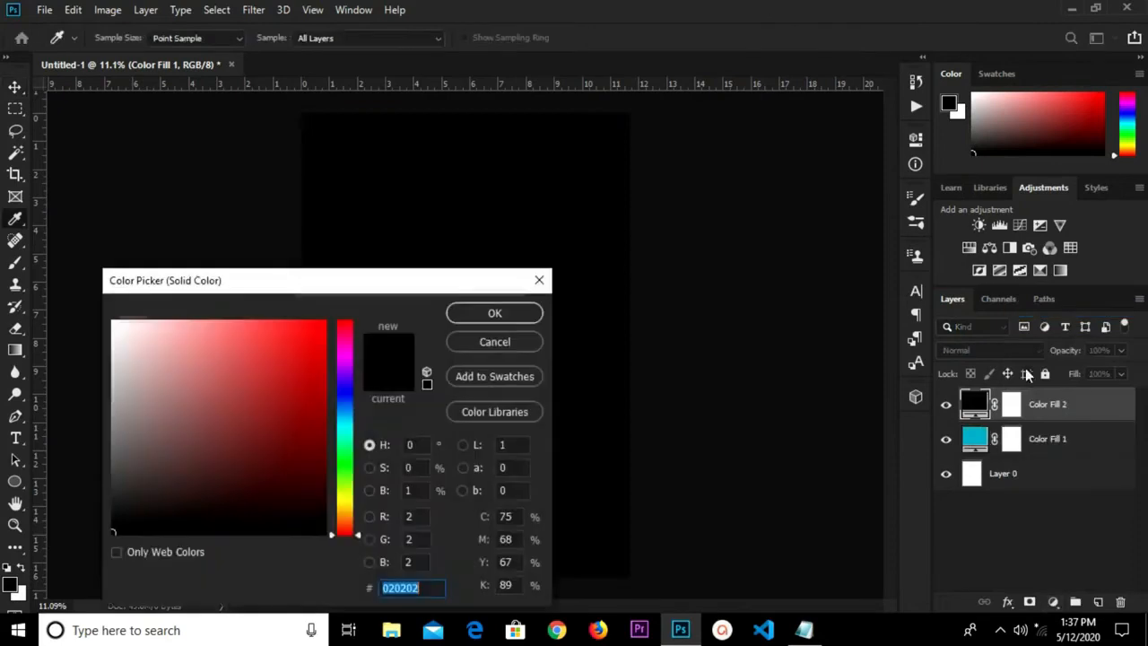
click(409, 589)
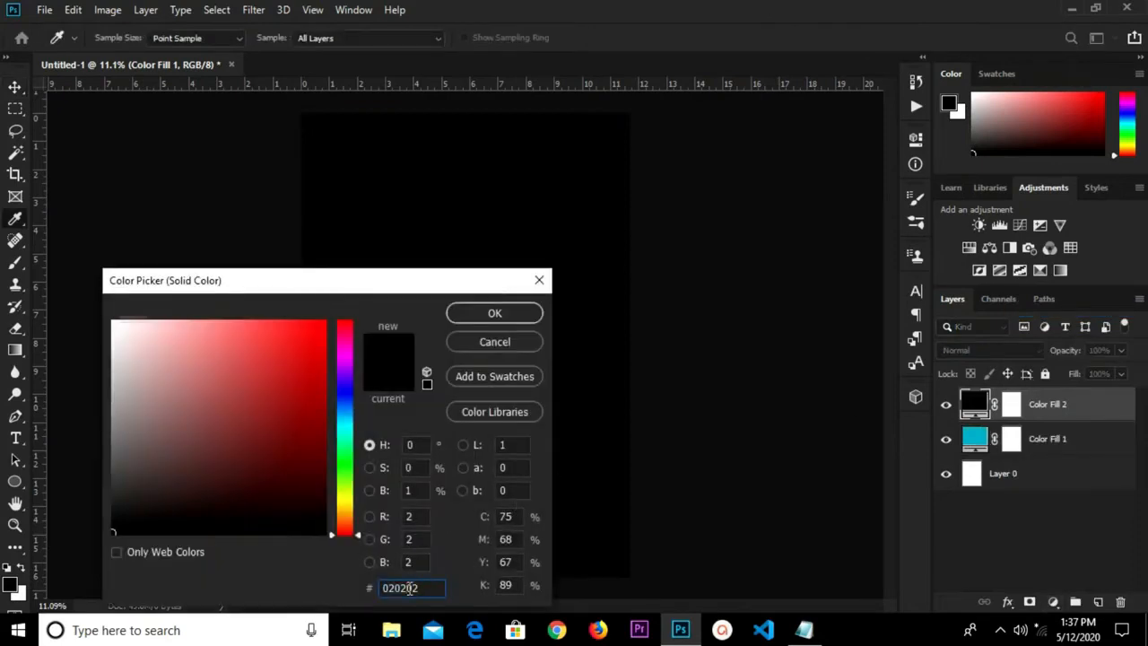
double_click(409, 589)
key(ctrl+v)
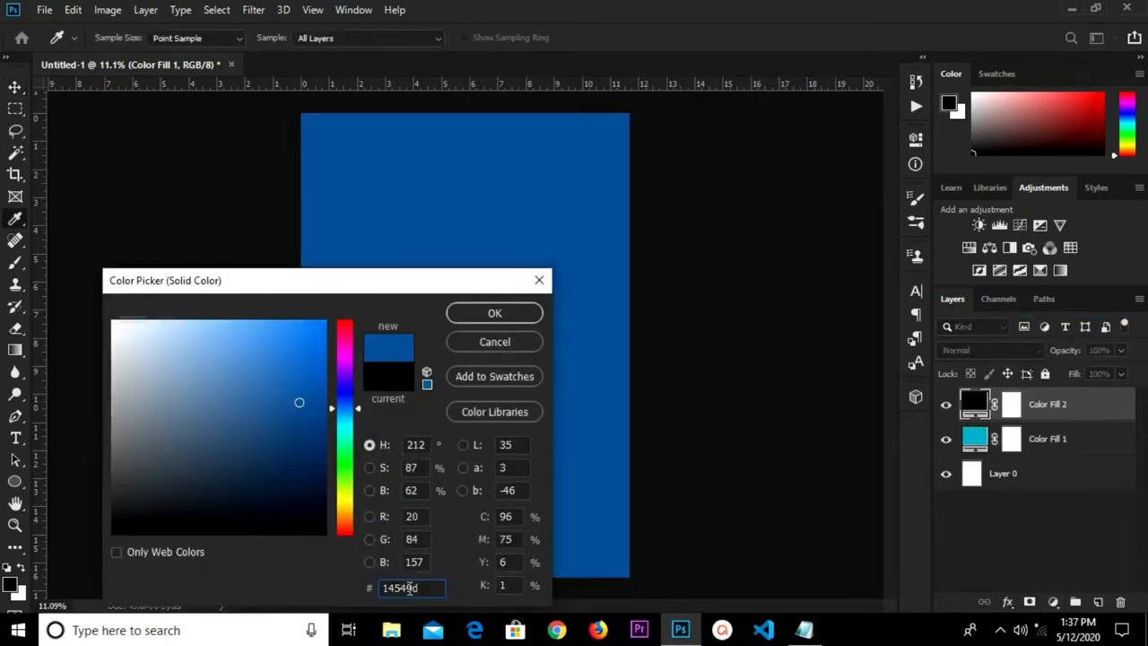
click(493, 310)
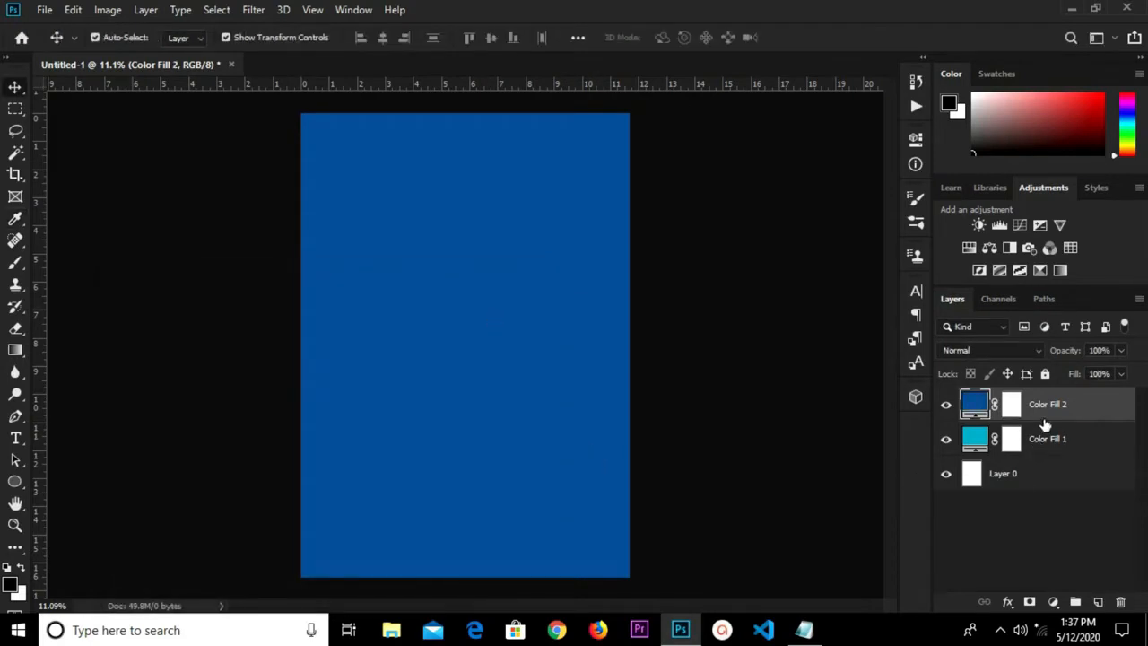
Step: With the dark blue fill layer on top of the stack, convert it to a smart object and add a layer mask
drag(1049, 411, 1045, 443)
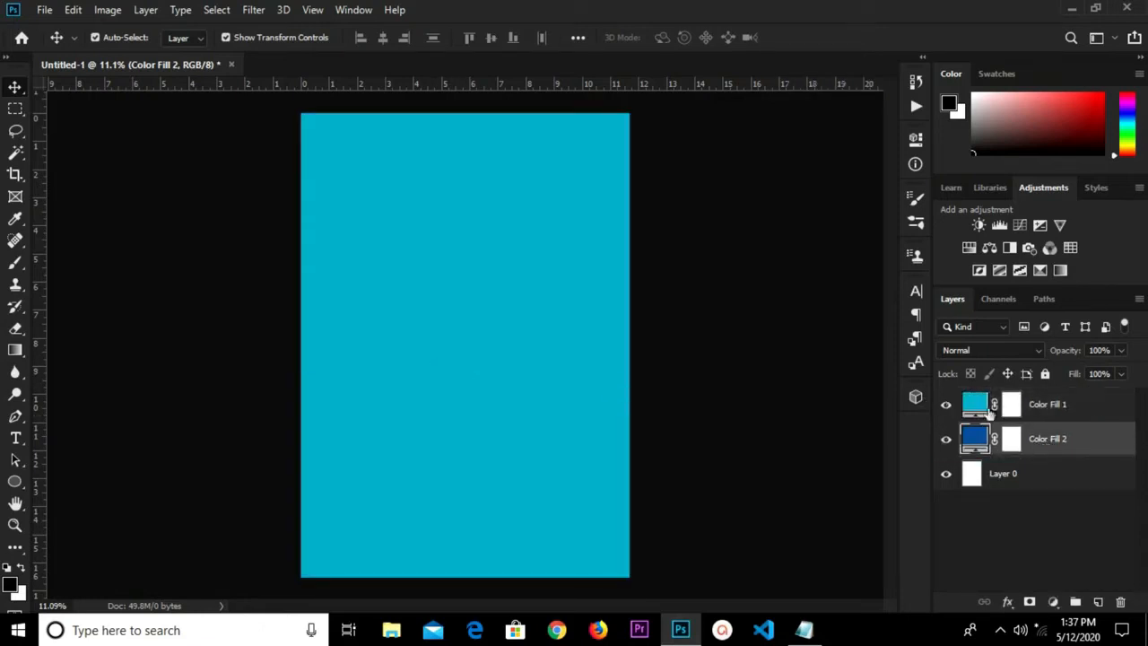
drag(1045, 446, 1023, 414)
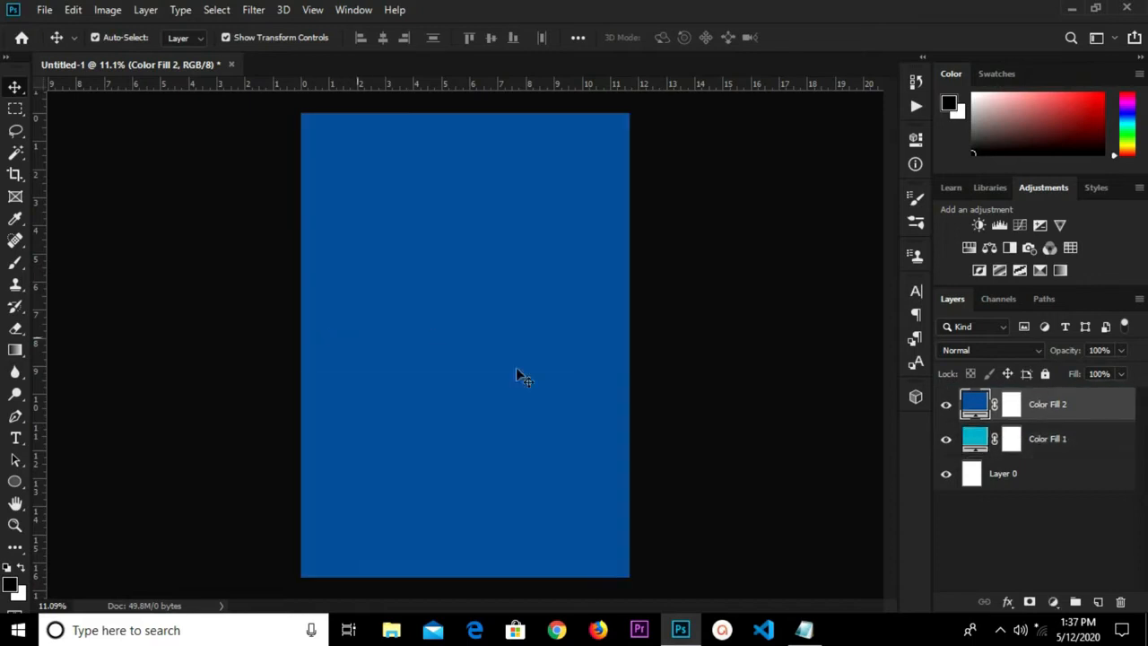
right_click(1061, 408)
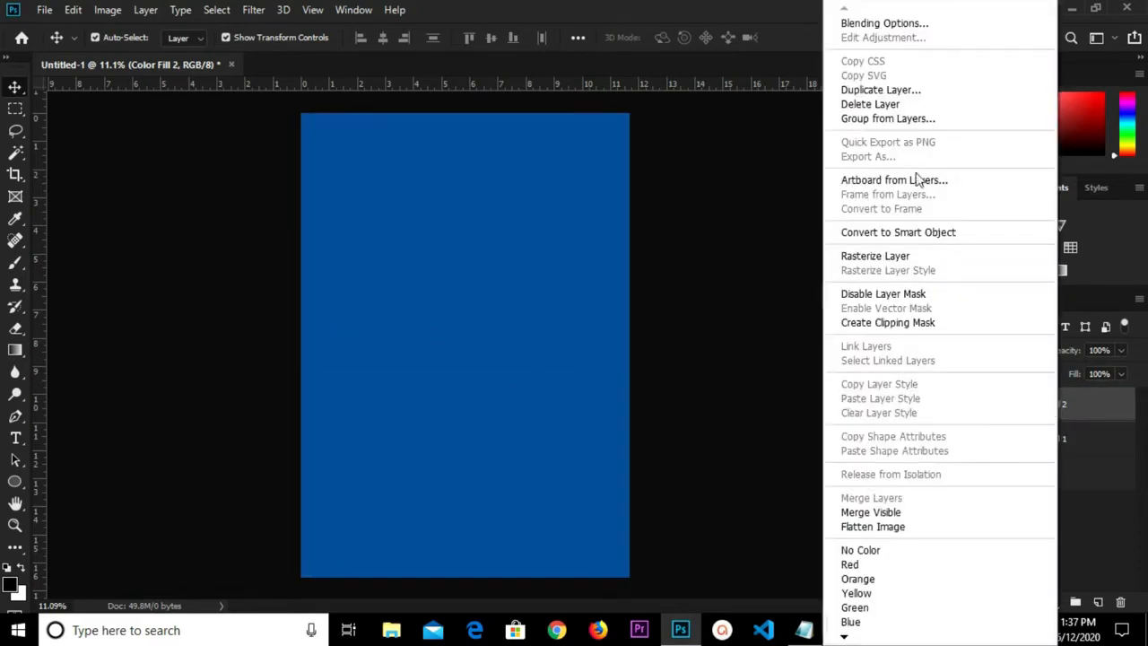
click(905, 235)
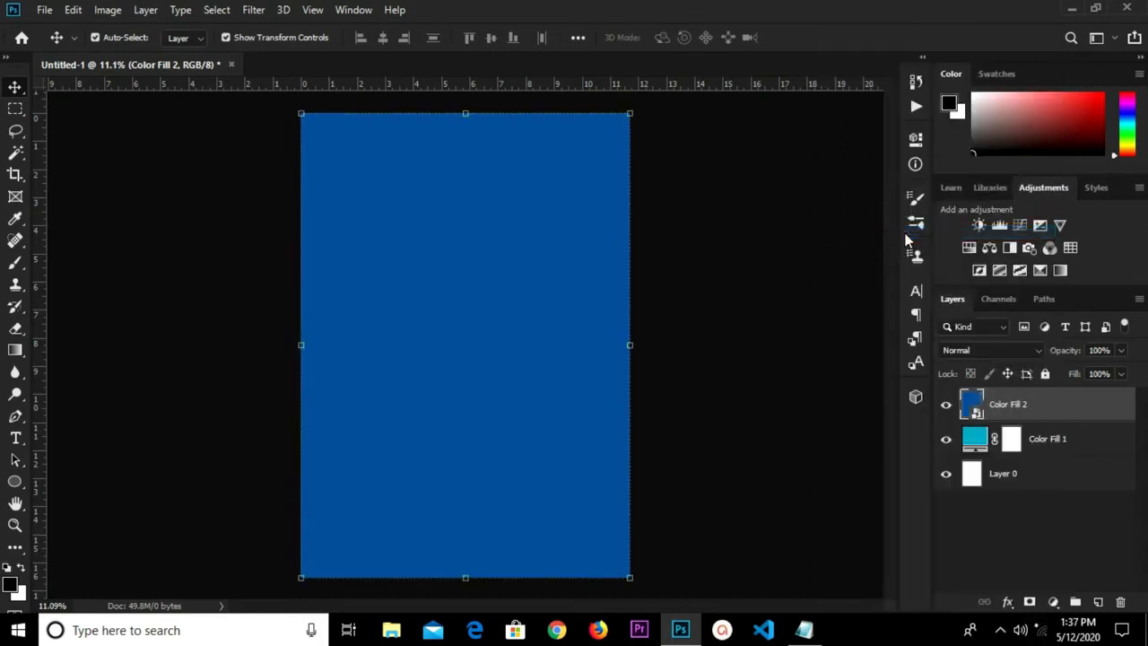
click(1030, 602)
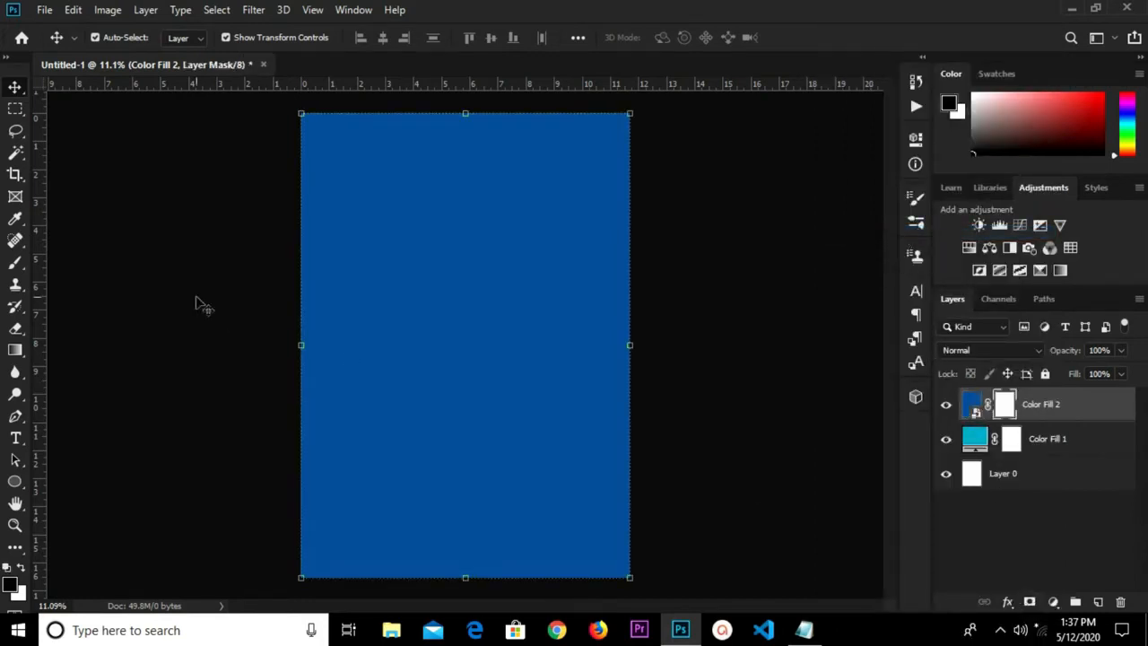
Step: Draw a Foreground to Transparent gradient on the dark blue layer's mask, diagonally from the page's upper-left corner towards its lower right
key(g)
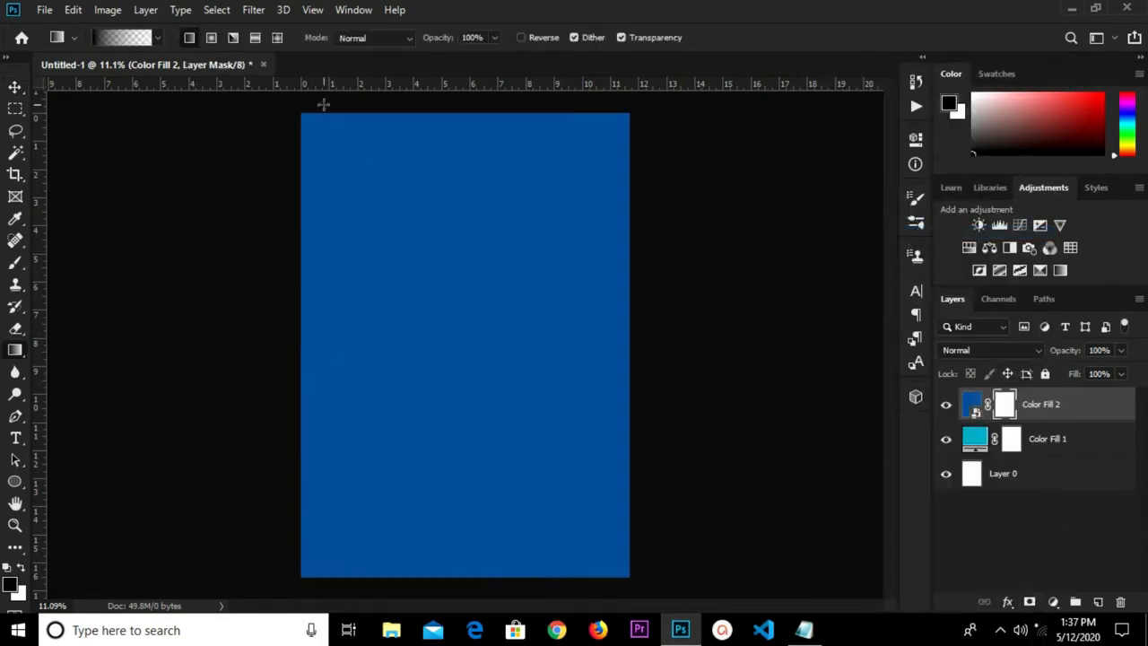
click(124, 37)
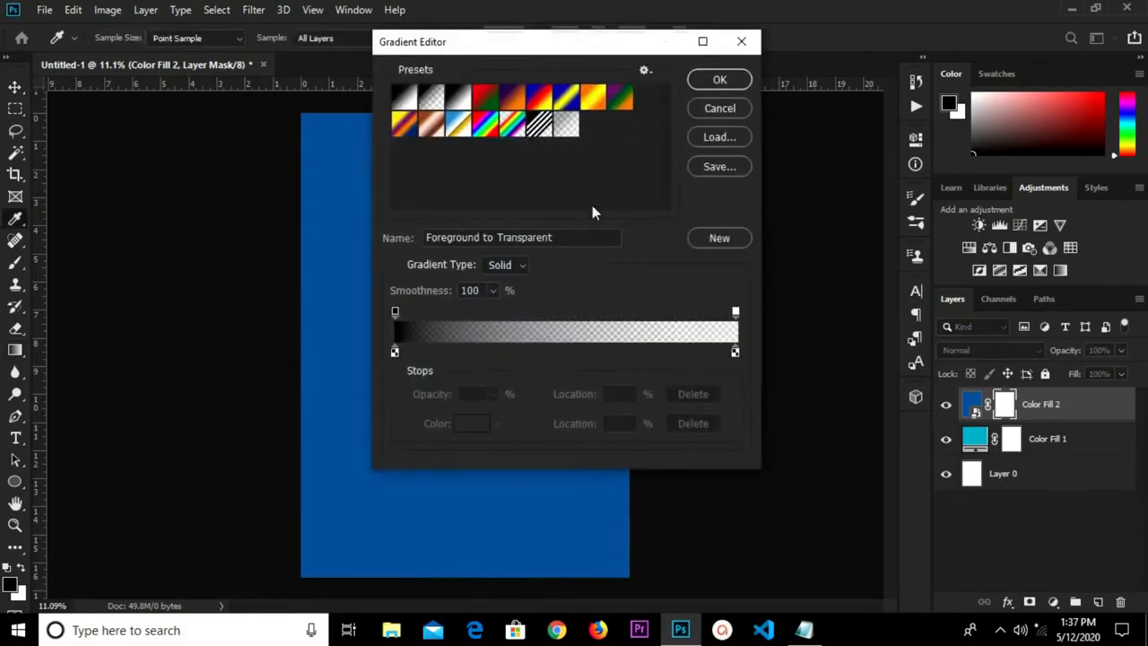
drag(549, 236, 429, 229)
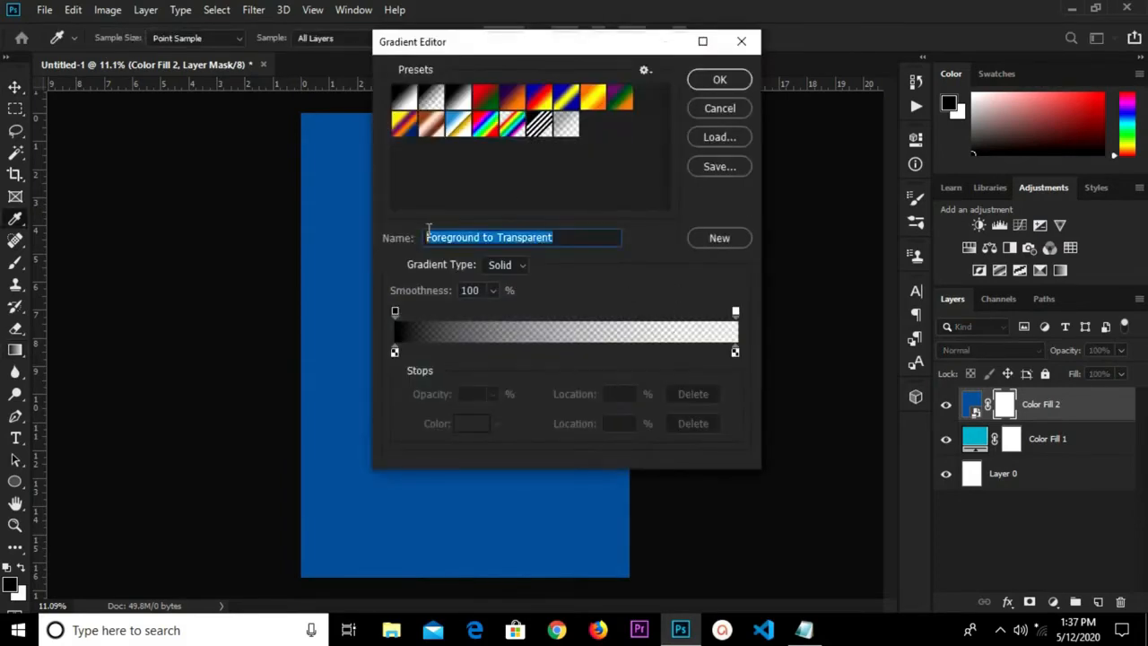
click(717, 80)
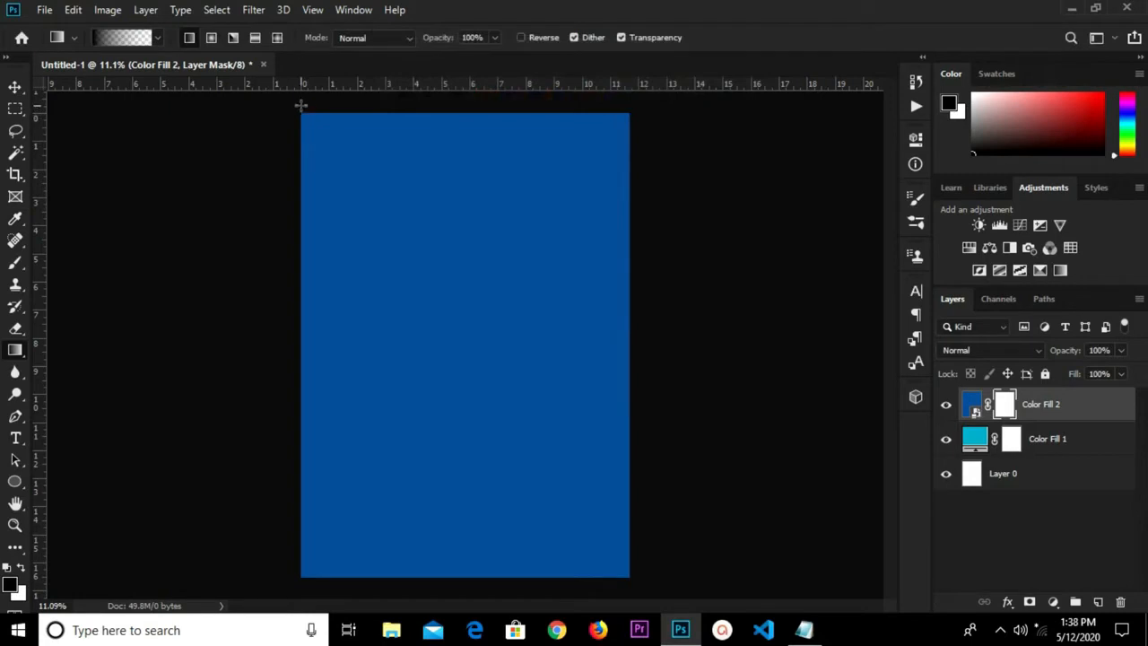
drag(298, 103, 565, 412)
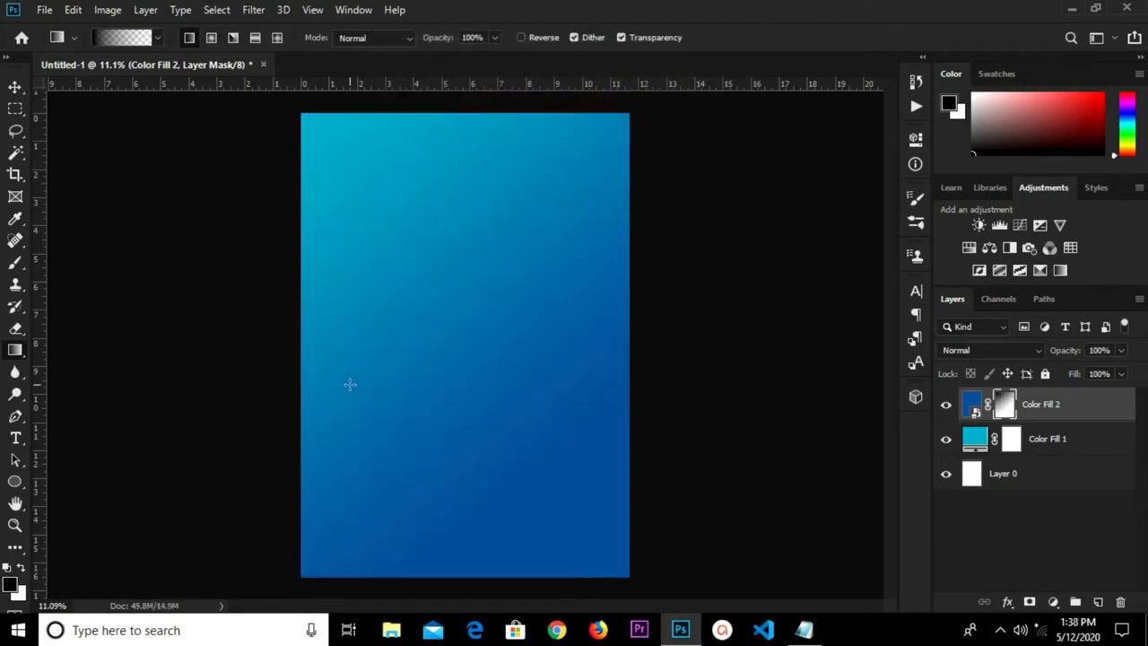
click(16, 90)
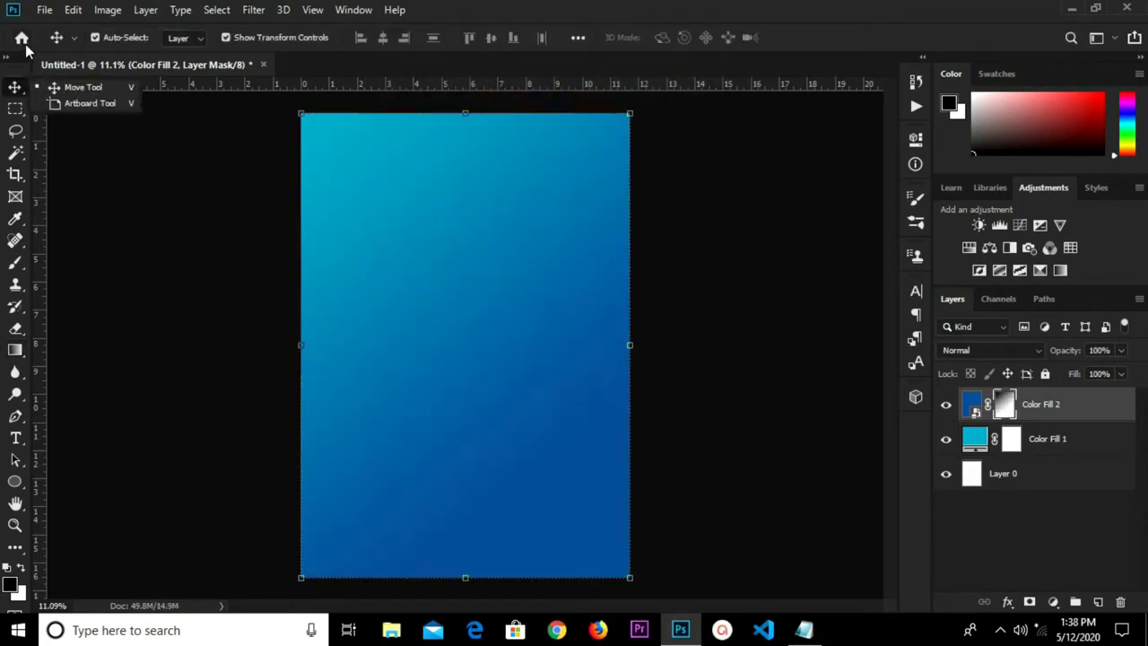
Step: Place the commercial-washing-machine image from the Laundry folder in Downloads as an embedded file and convert its layer to a smart object
click(44, 10)
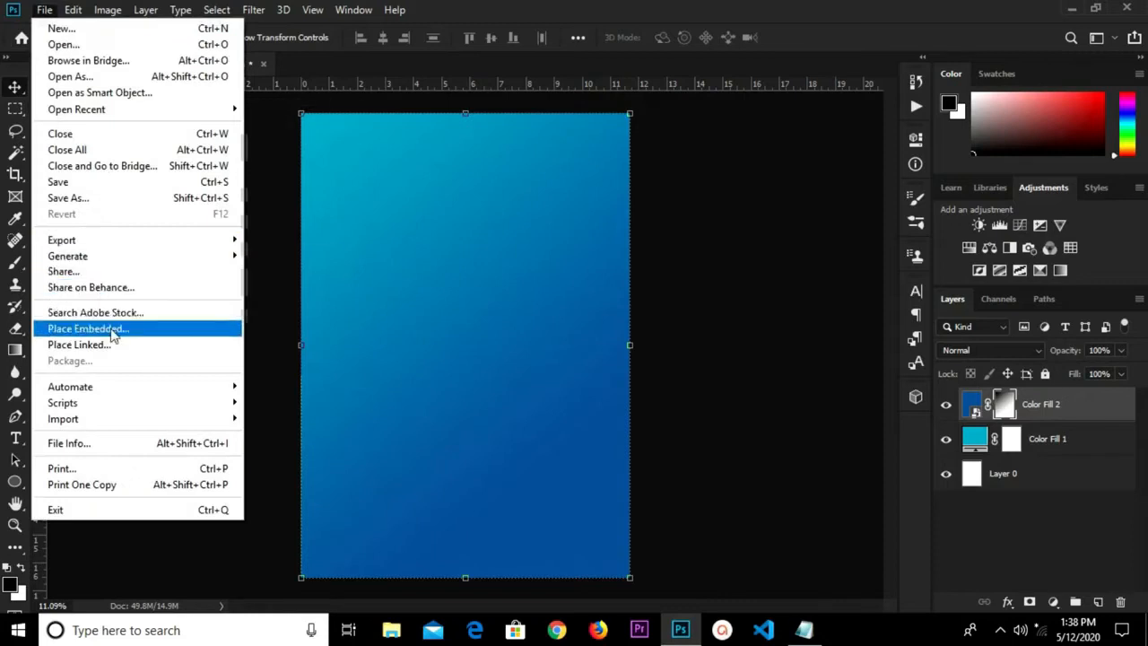
click(113, 330)
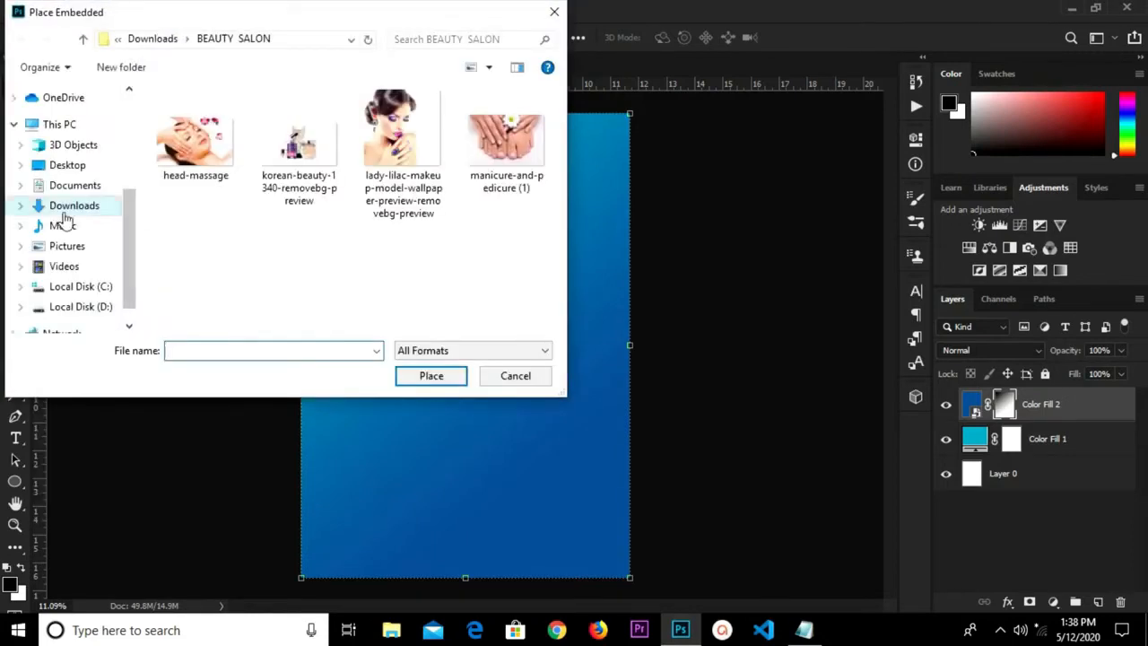
click(76, 206)
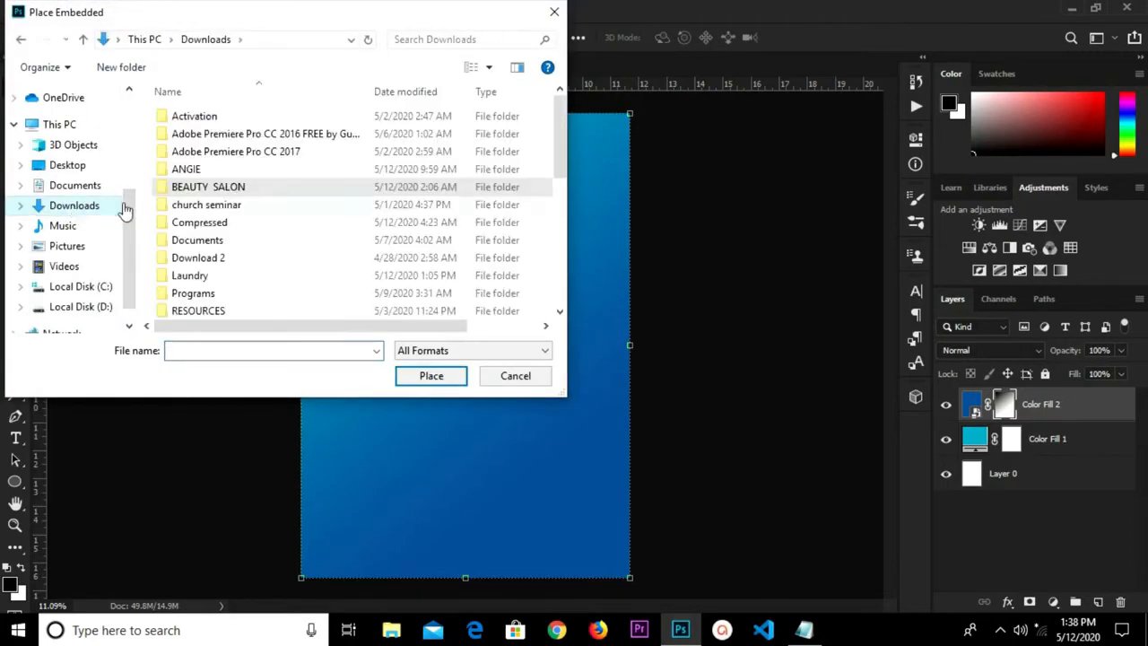
double_click(243, 275)
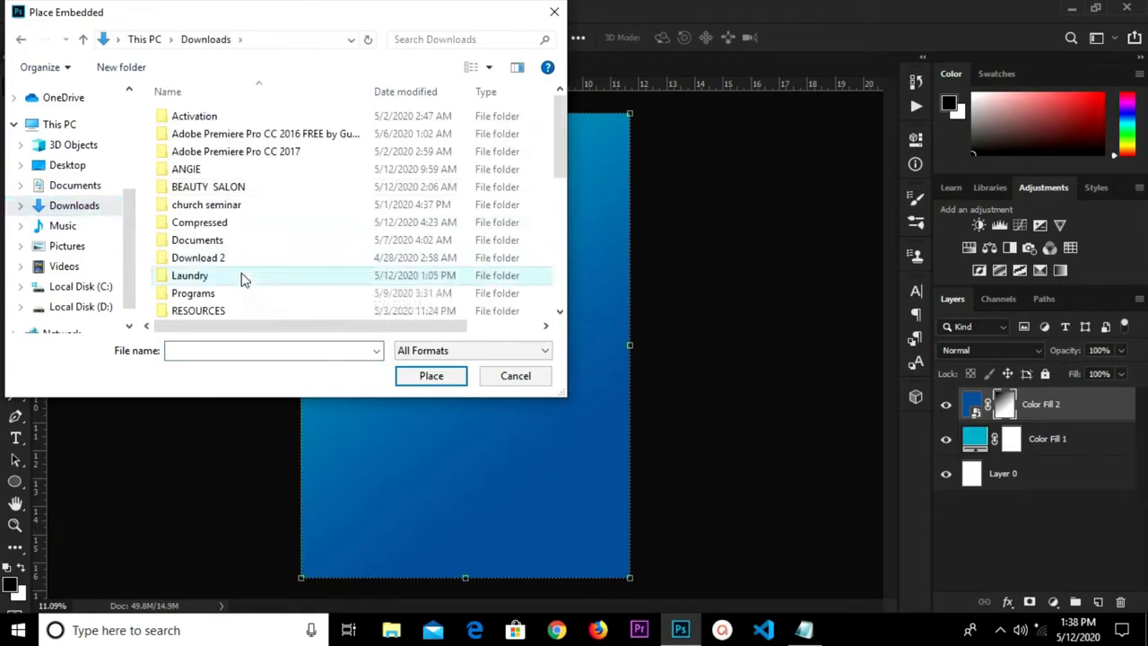
click(304, 170)
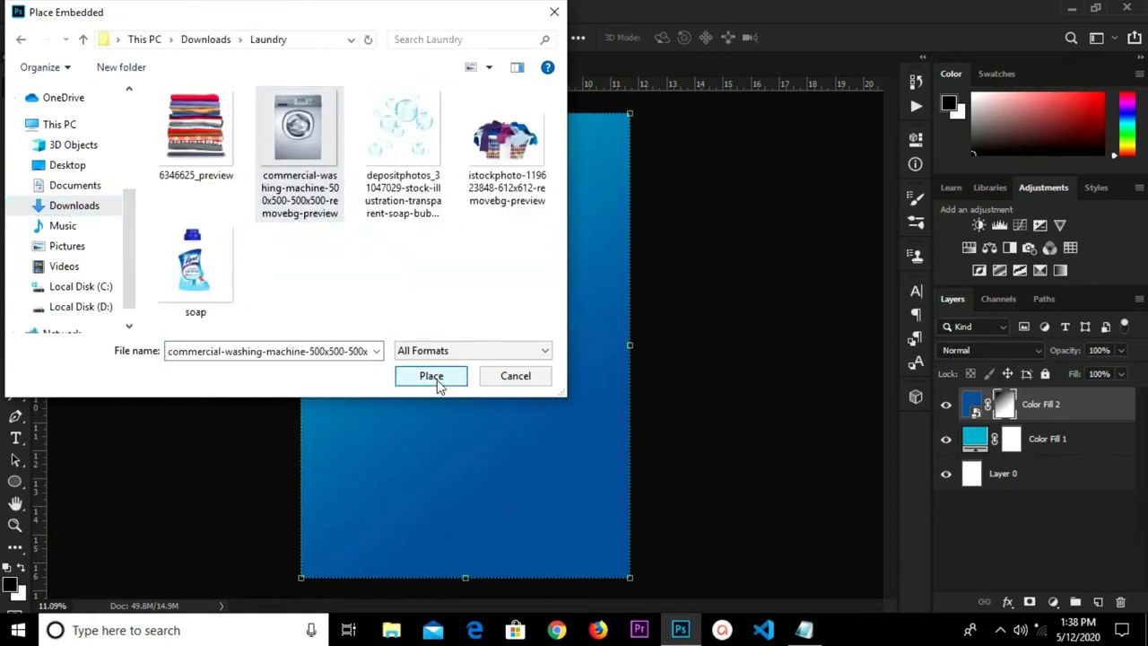
click(434, 377)
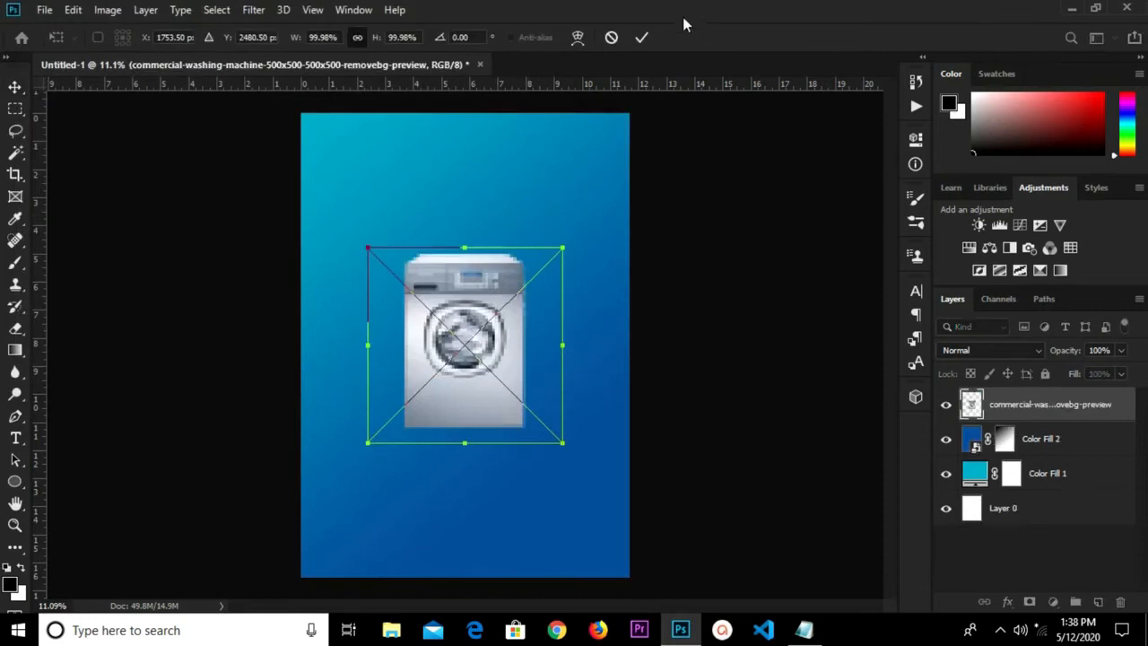
click(641, 38)
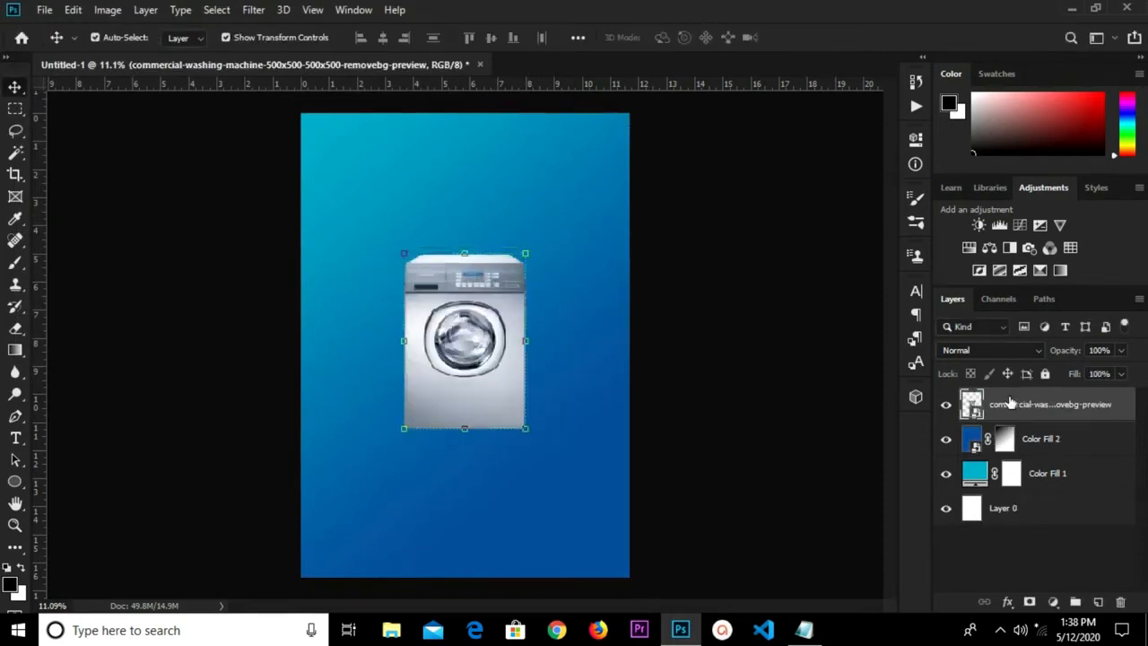
right_click(1011, 403)
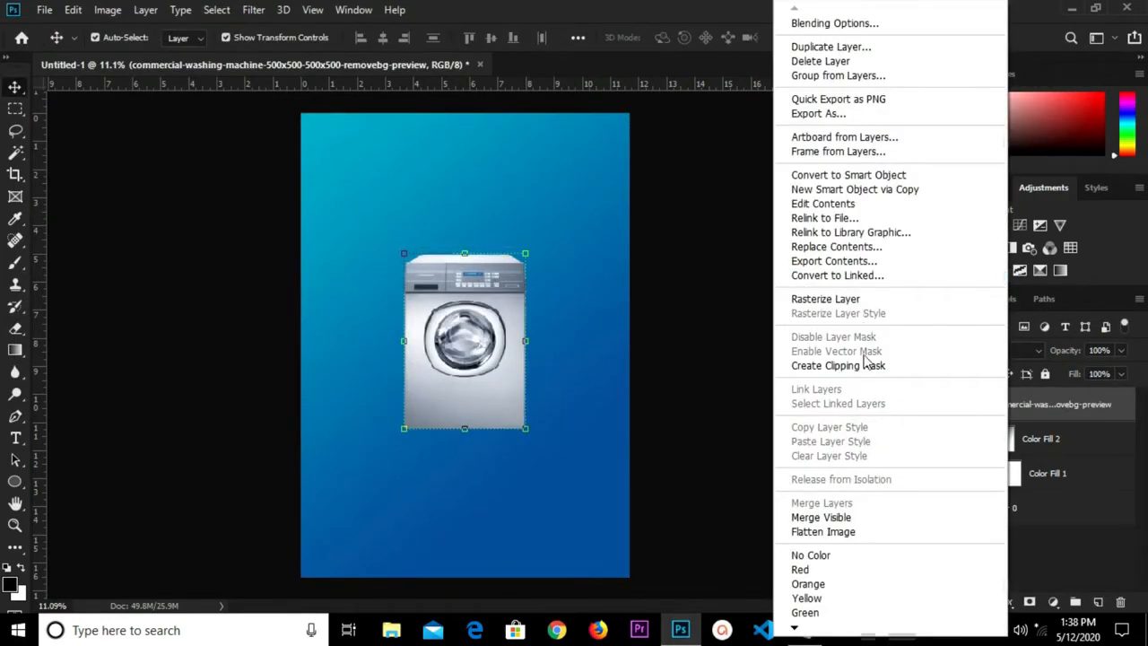
click(861, 174)
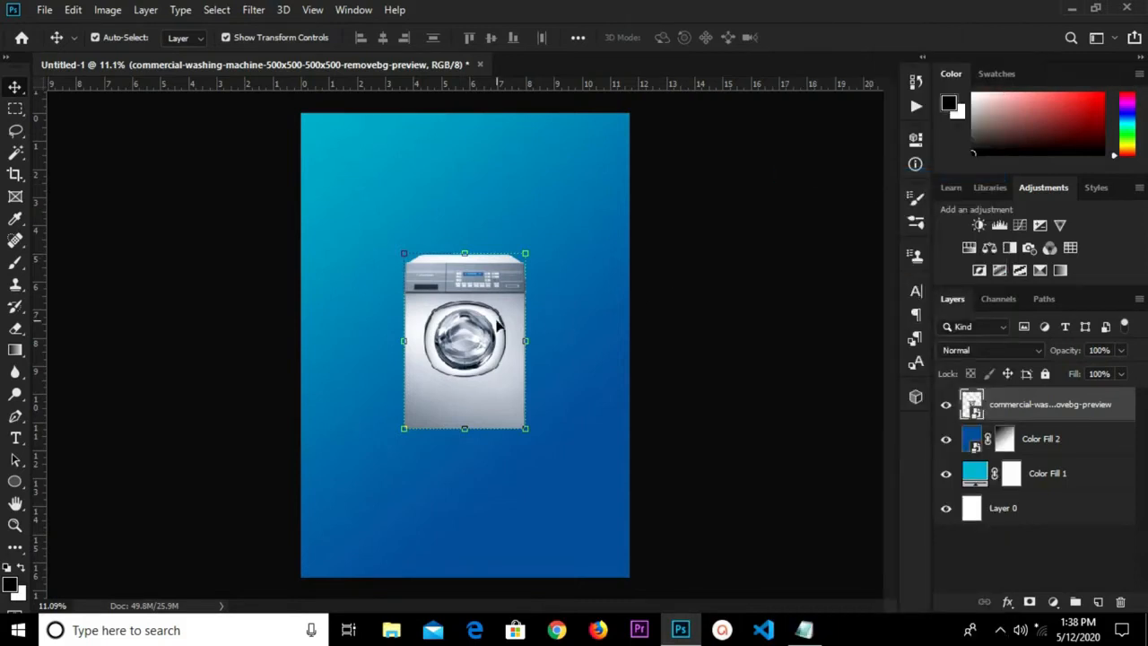
Step: Scale the washing machine to about 114% and centre it horizontally in the upper part of the page
key(ctrl+t)
scroll(500, 315, up, 1)
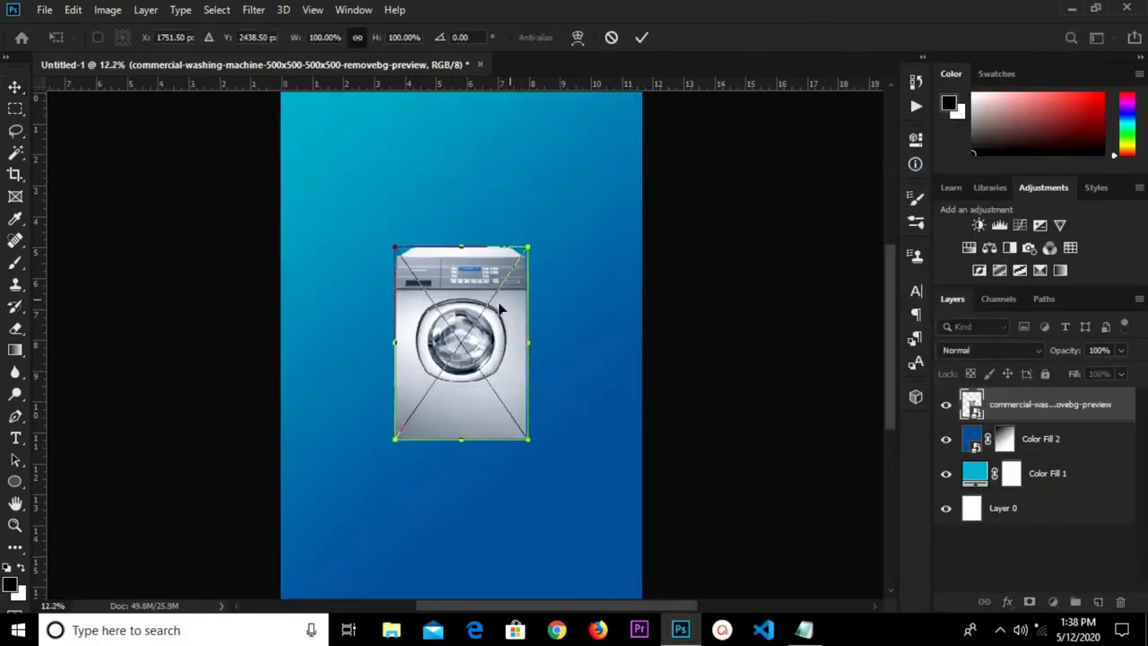
drag(524, 240, 609, 177)
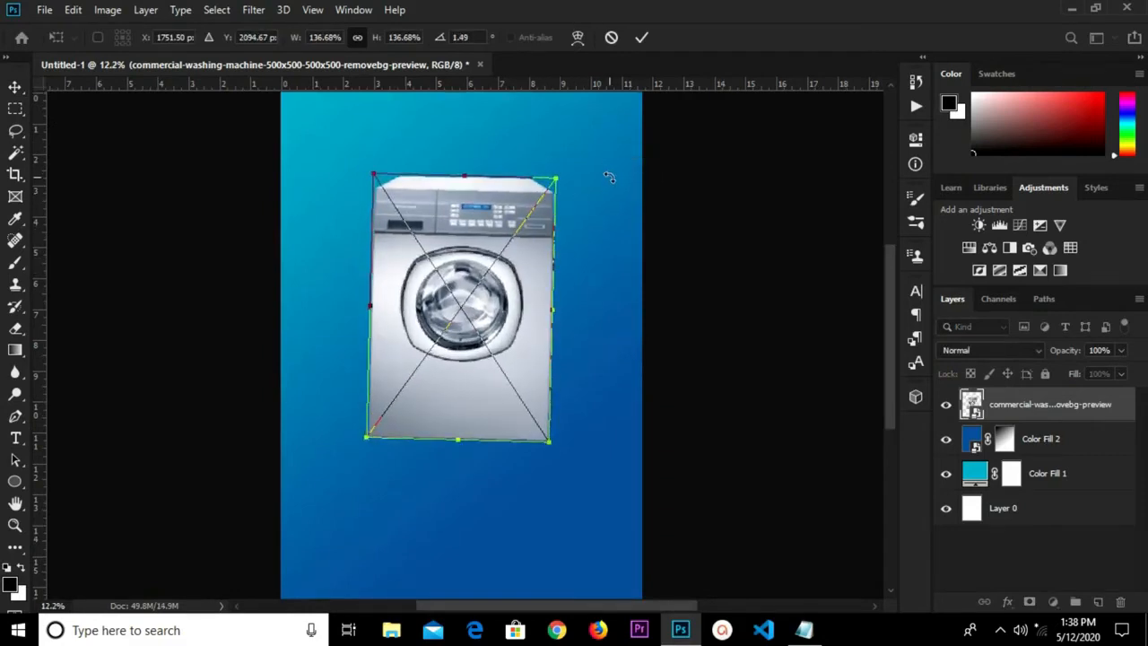
key(ctrl+z)
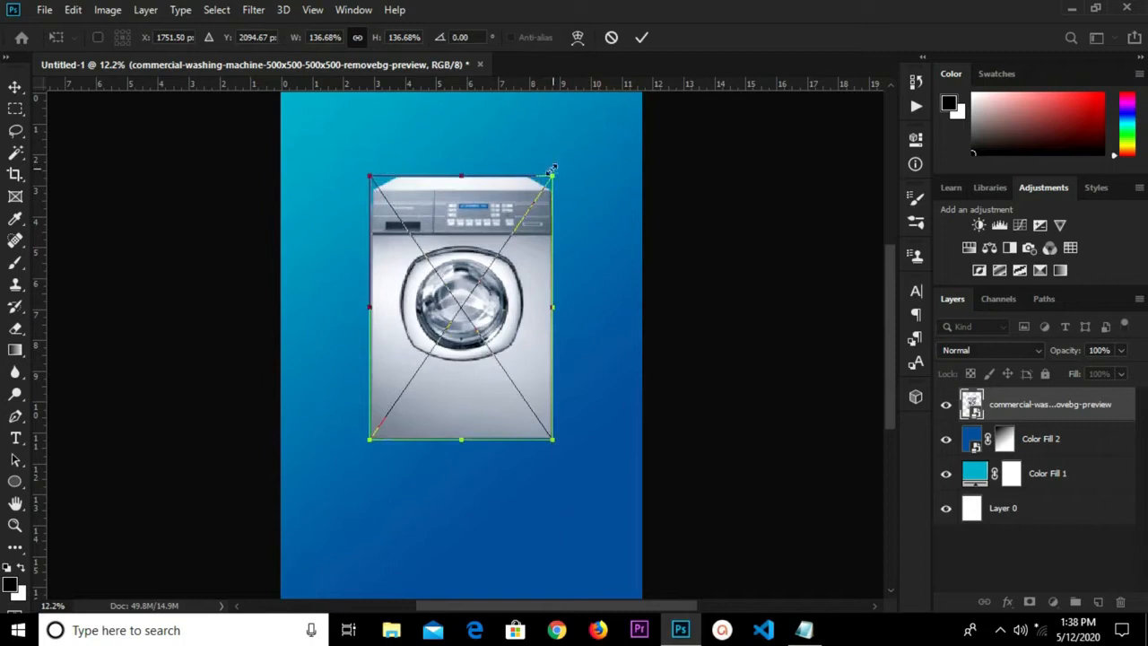
drag(553, 169, 559, 167)
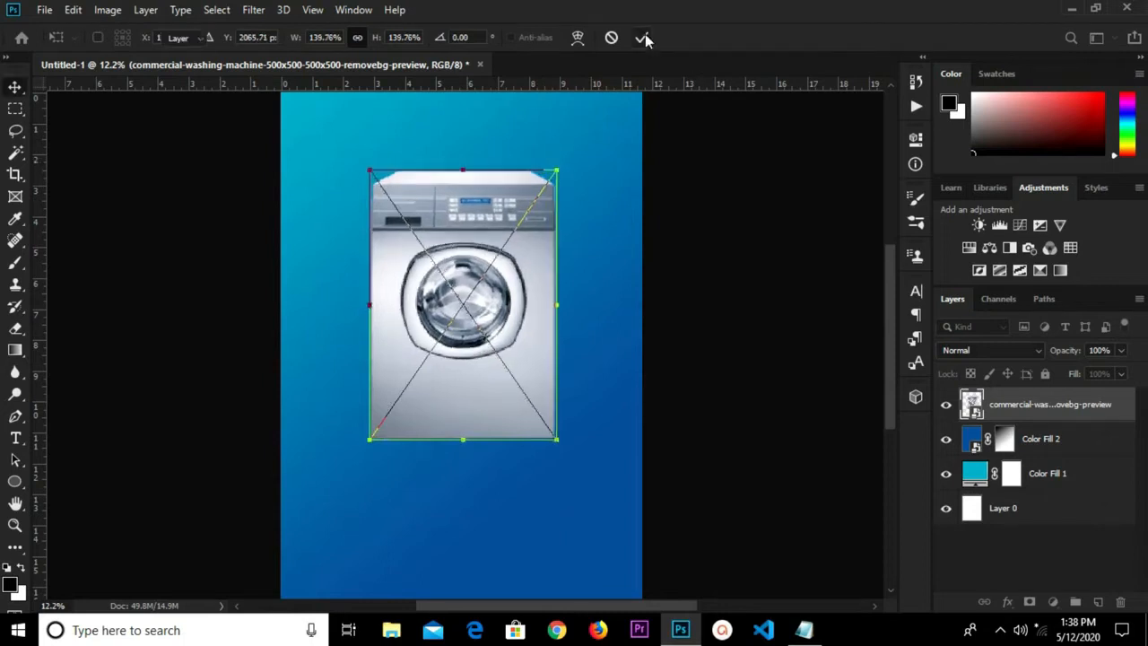
key(Return)
scroll(546, 236, down, 1)
drag(461, 367, 463, 320)
click(547, 149)
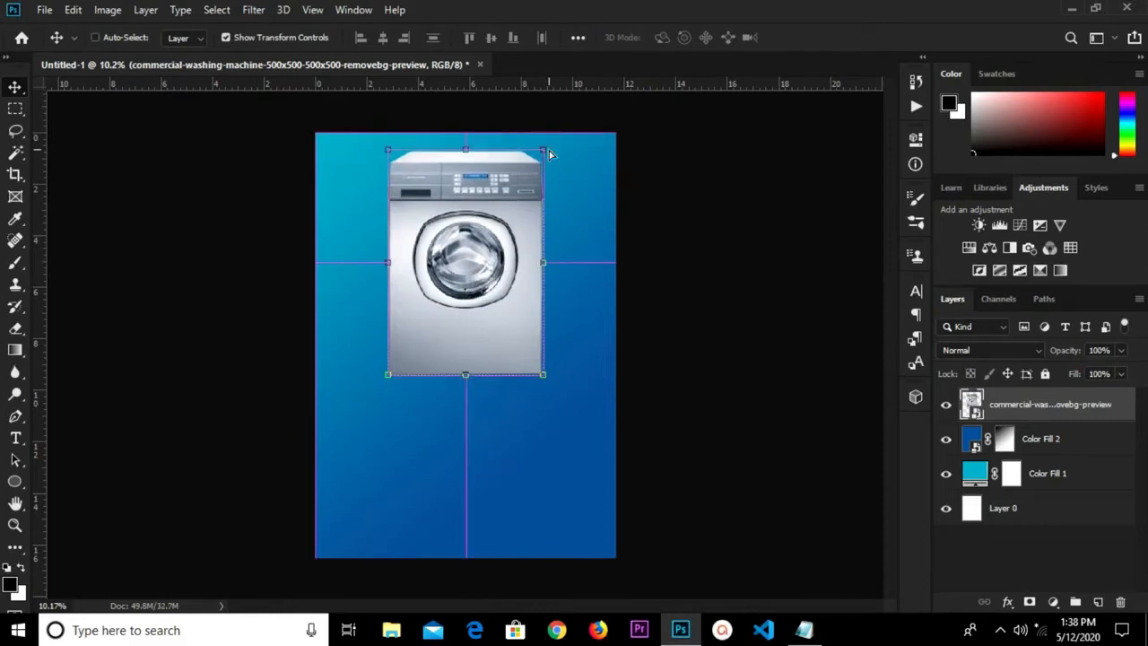
drag(548, 152, 537, 192)
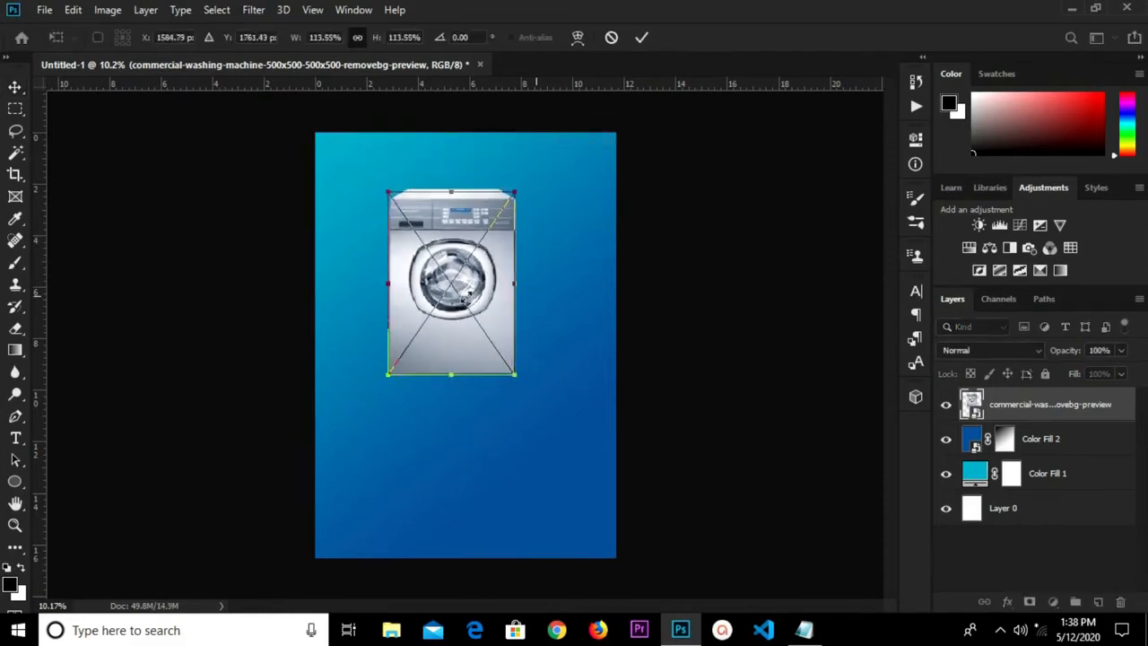
drag(448, 313, 463, 278)
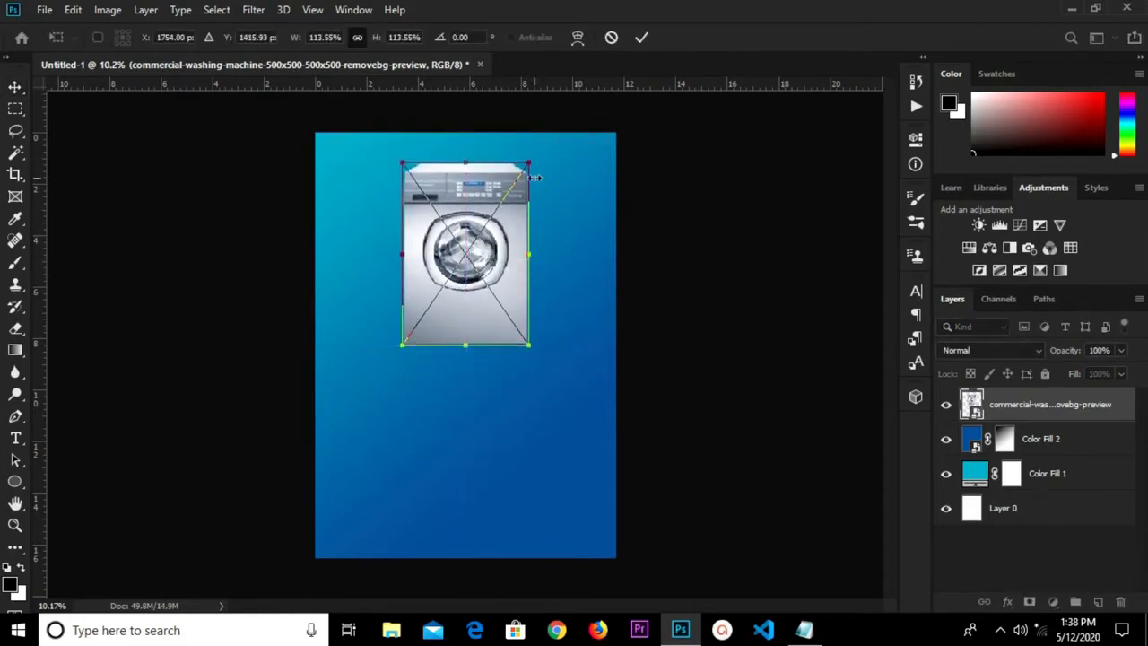
click(641, 37)
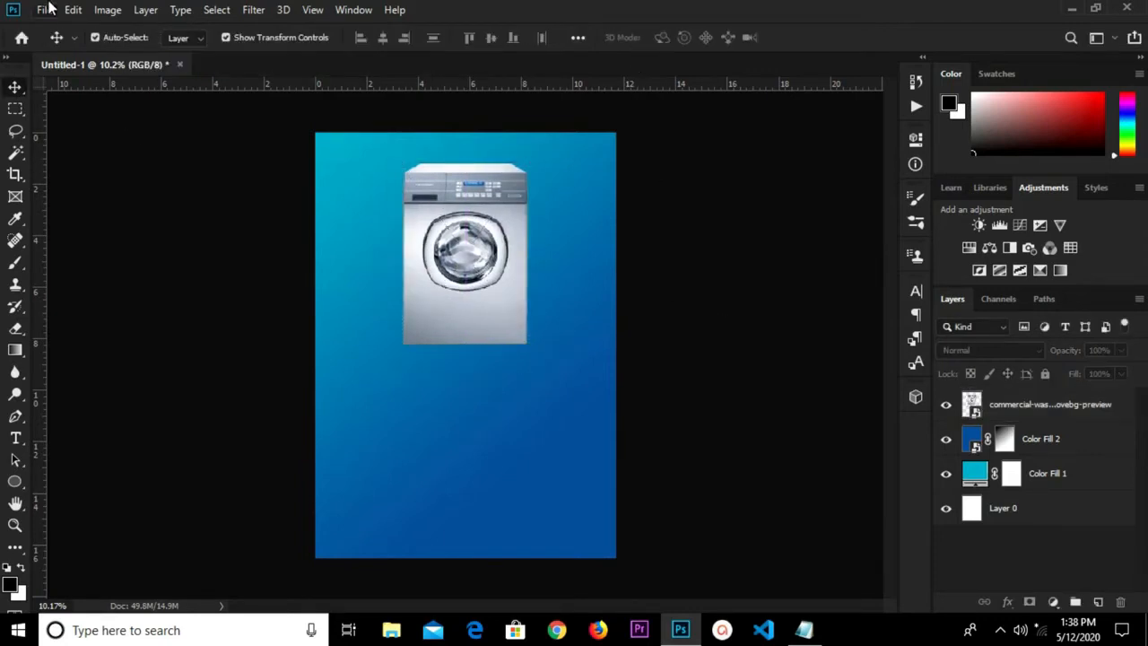
Step: Place the folded-clothes image 6346625_preview as an embedded file and convert its layer to a smart object
click(45, 10)
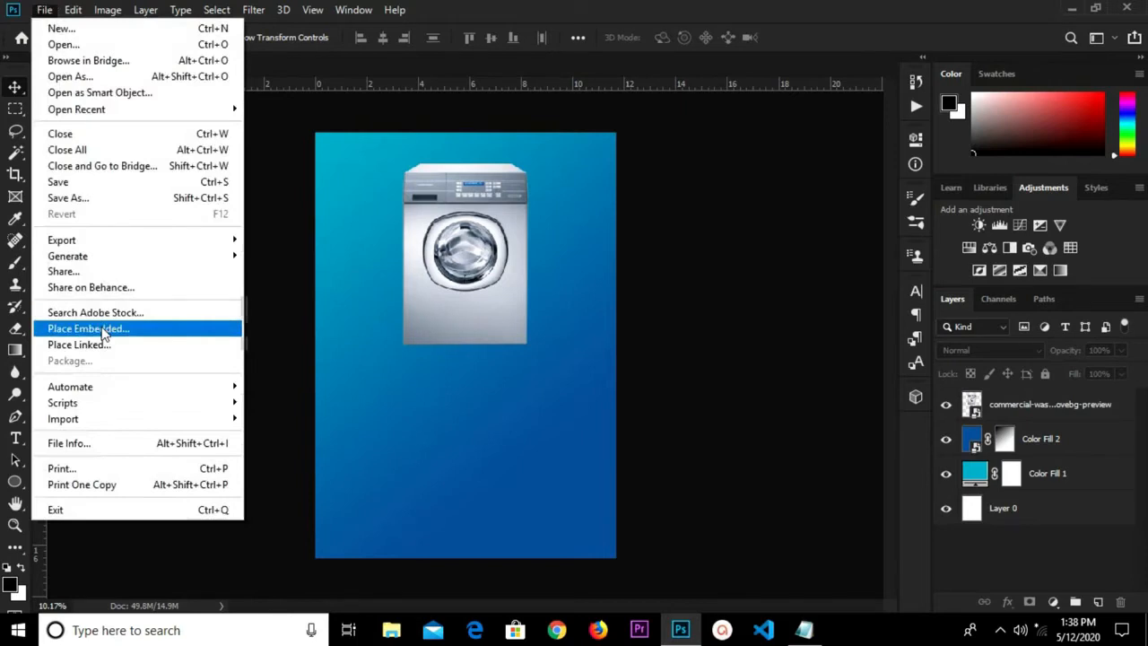
click(103, 330)
click(205, 143)
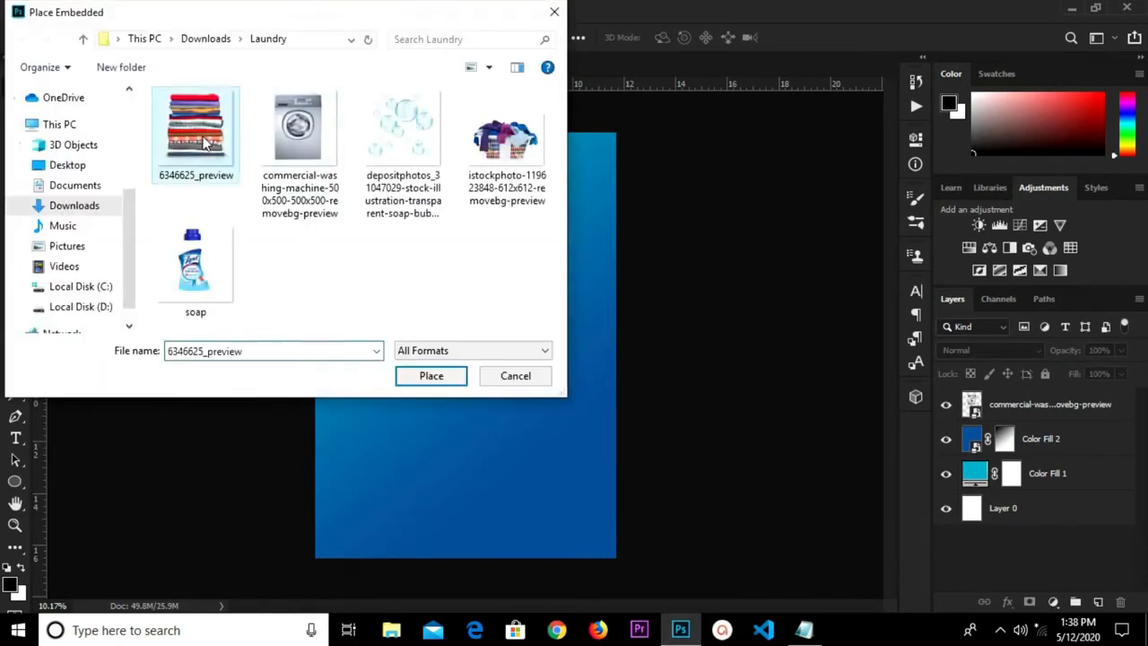
click(427, 376)
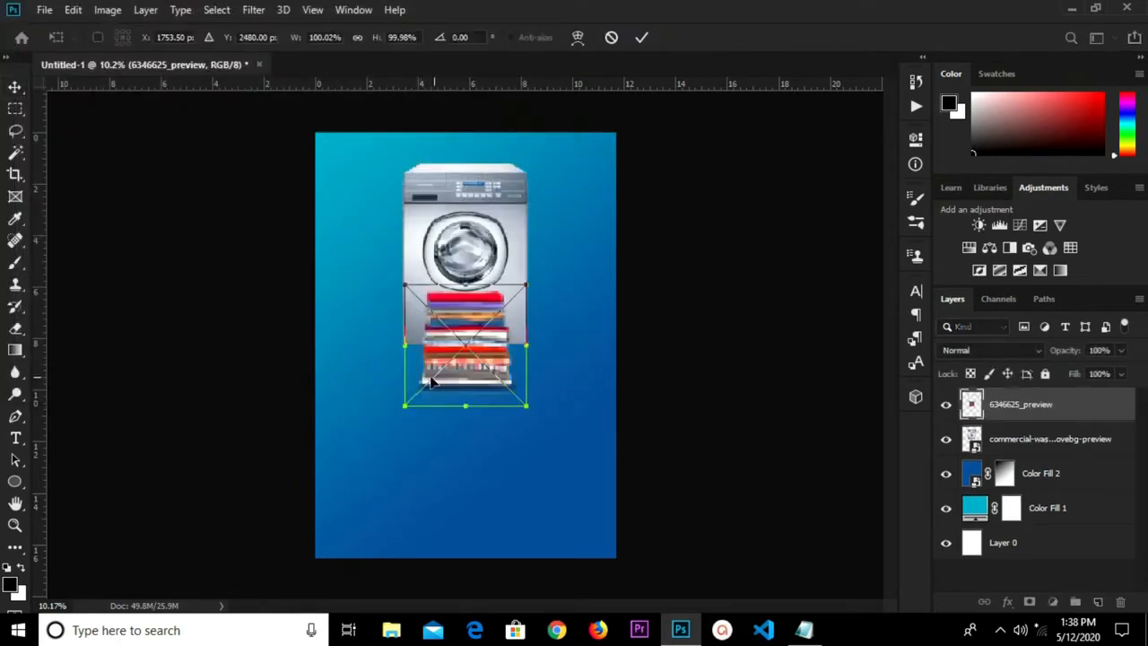
key(Return)
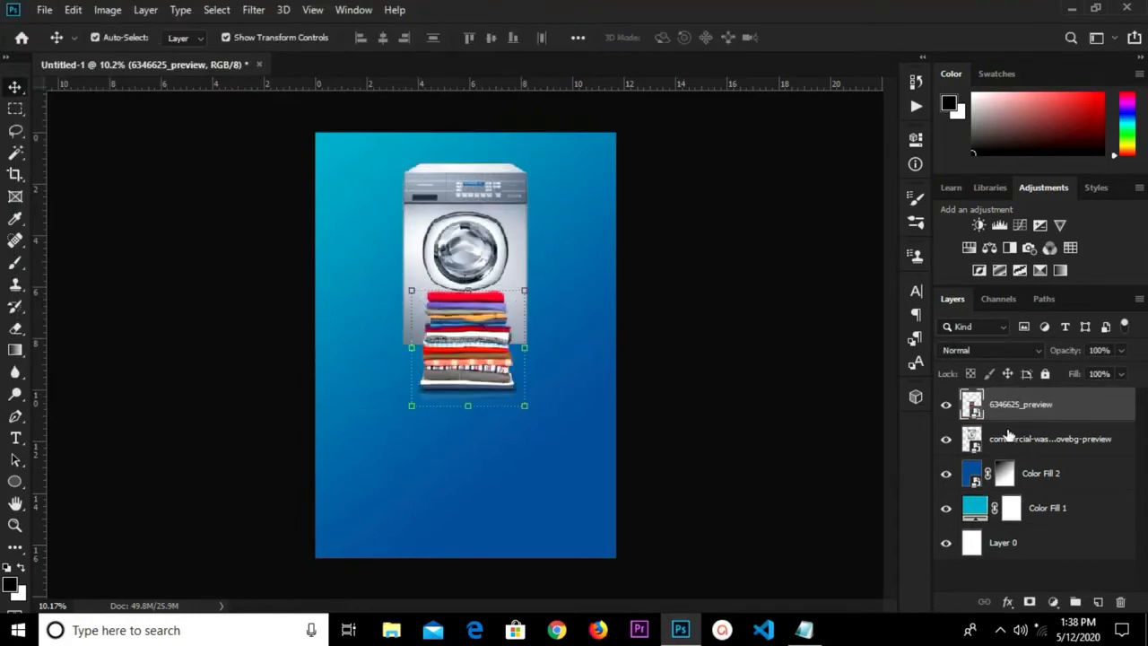
right_click(1004, 405)
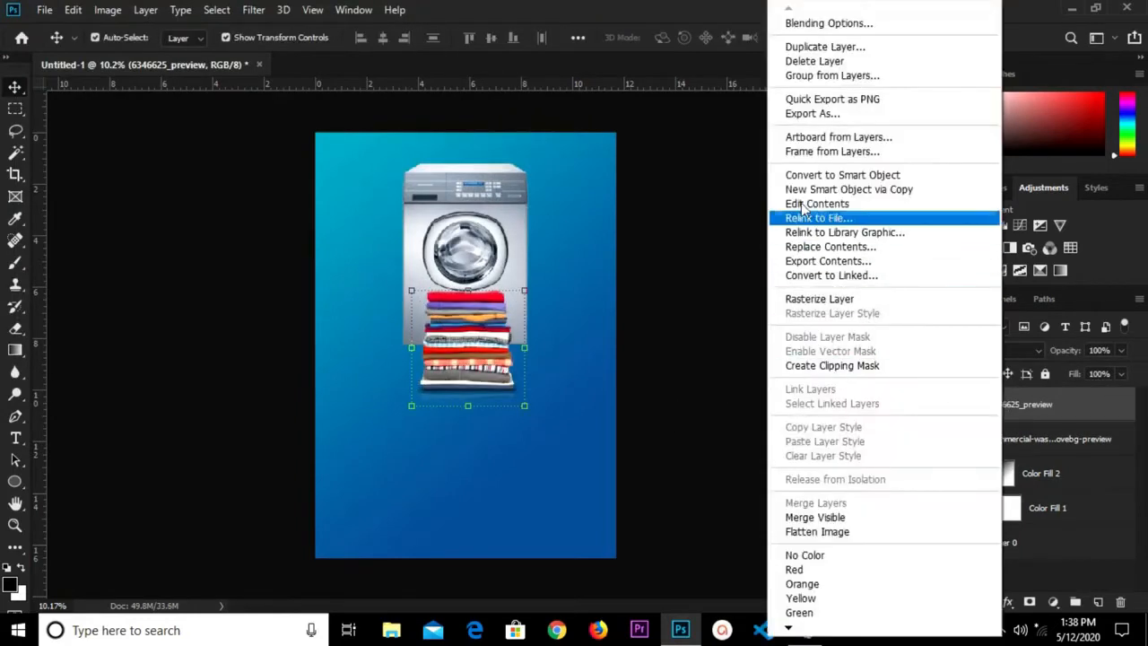
click(816, 176)
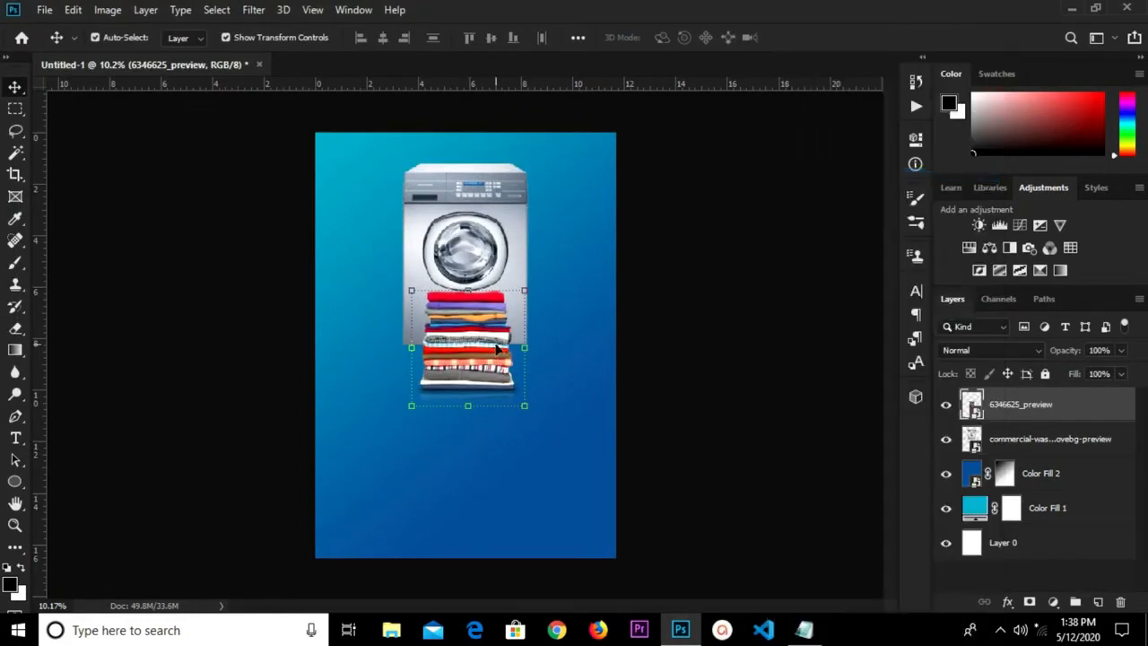
Step: Scale the folded-clothes stack to about 126% and position it overlapping the washing machine's lower-right corner
key(ctrl+t)
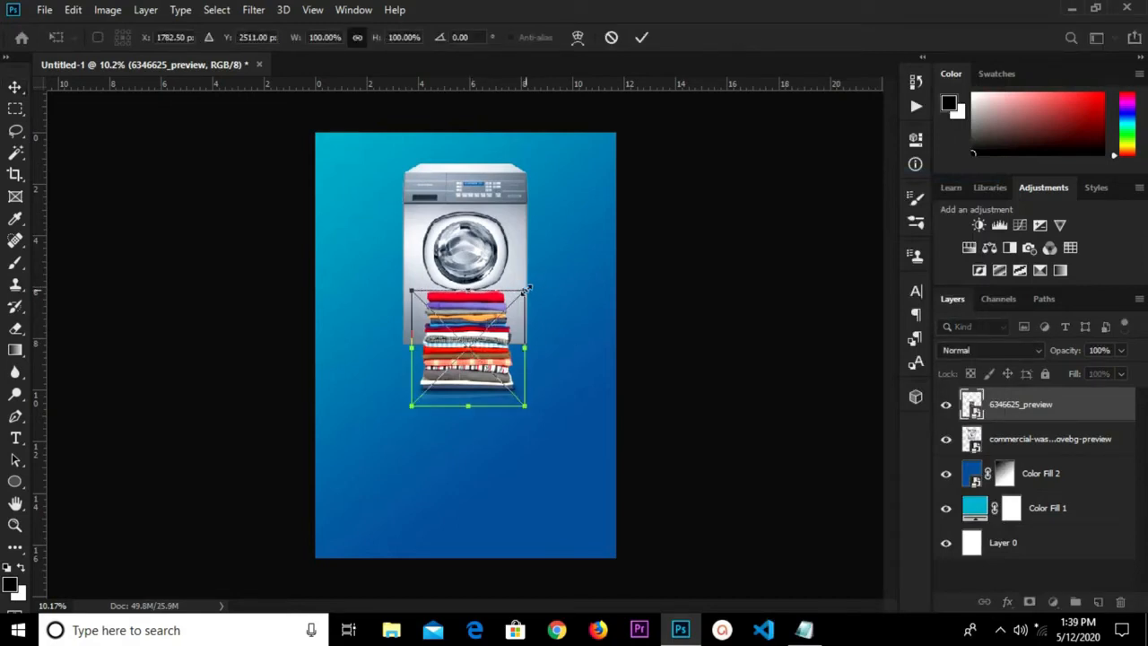
drag(526, 289, 542, 274)
drag(475, 340, 529, 351)
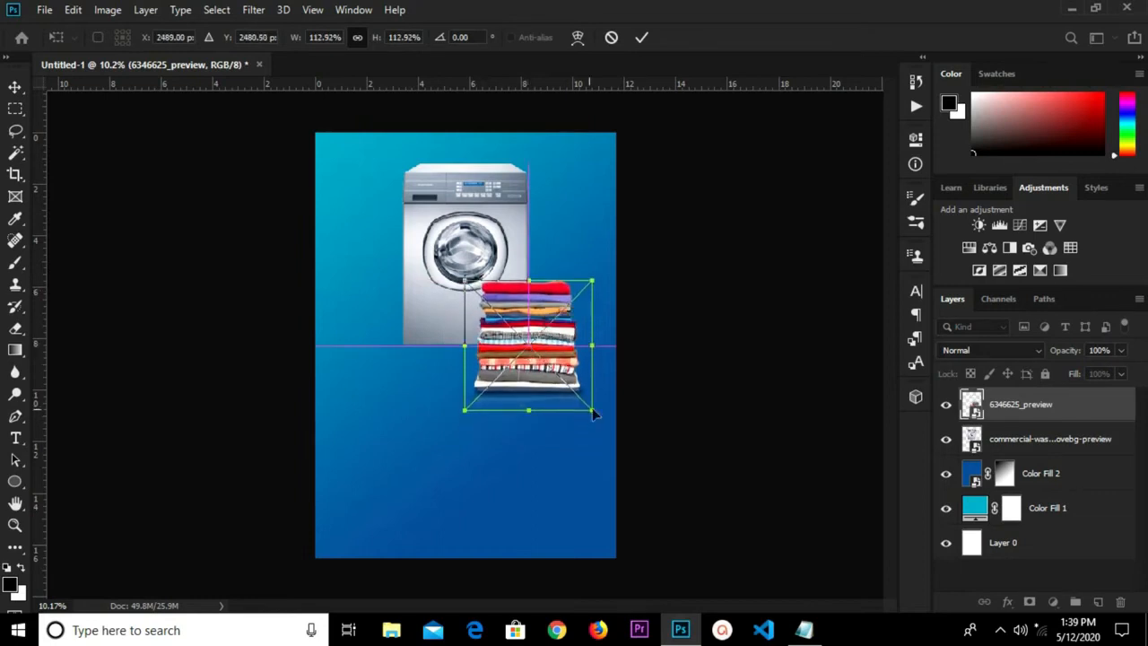
drag(594, 414, 609, 426)
click(641, 39)
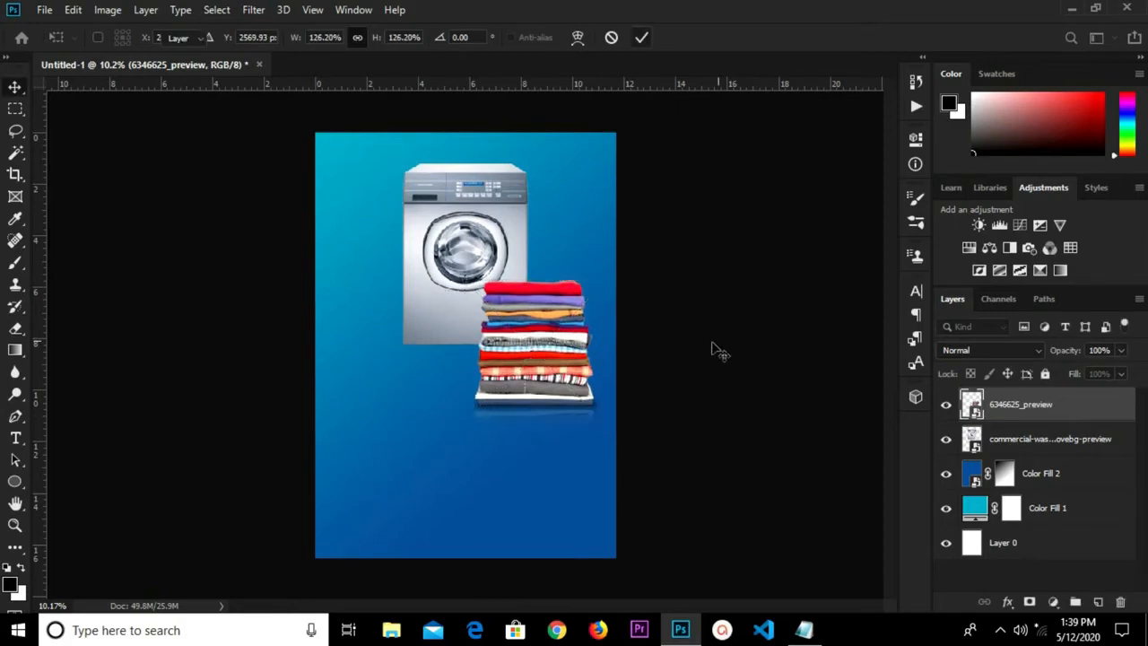
click(715, 342)
click(45, 10)
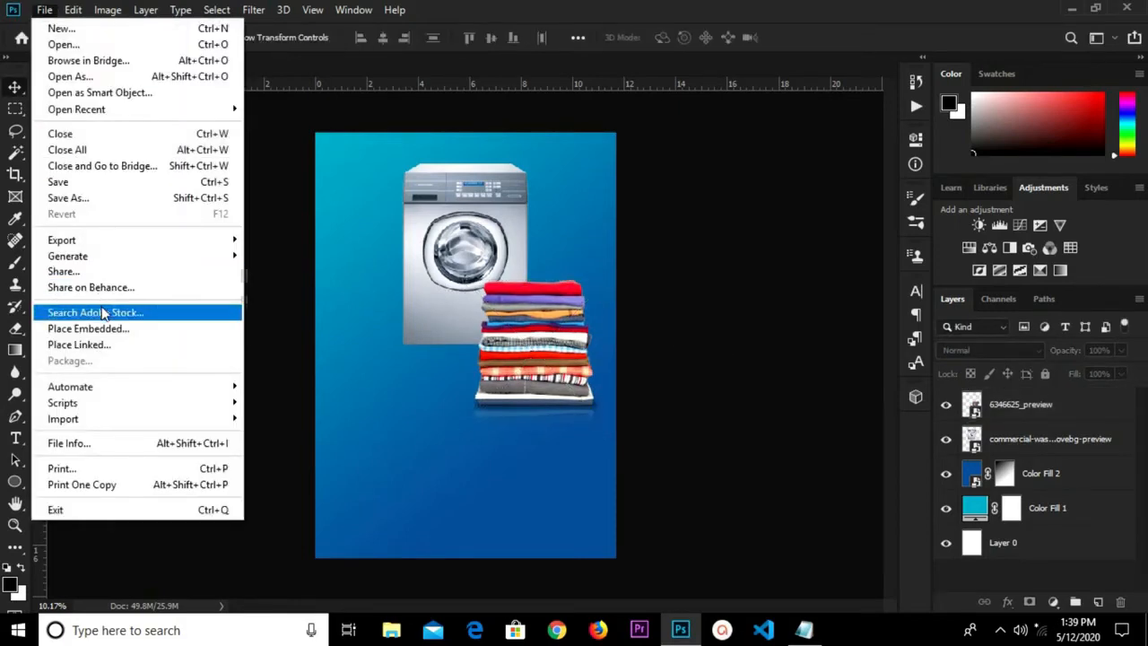
click(88, 329)
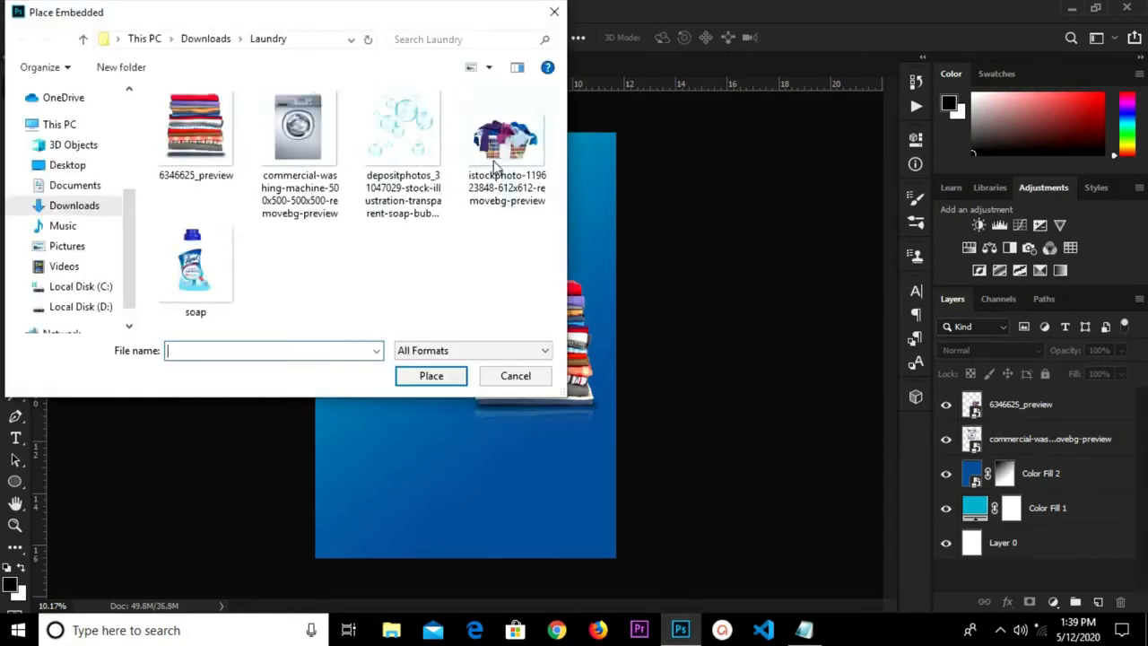
click(494, 169)
click(438, 376)
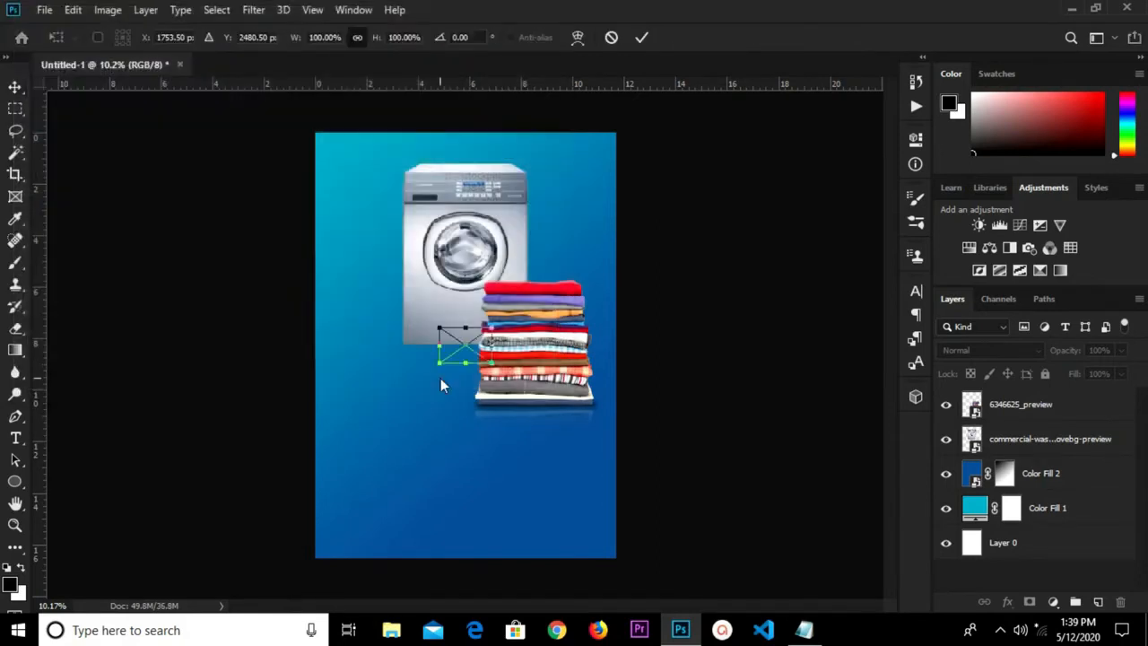
key(Return)
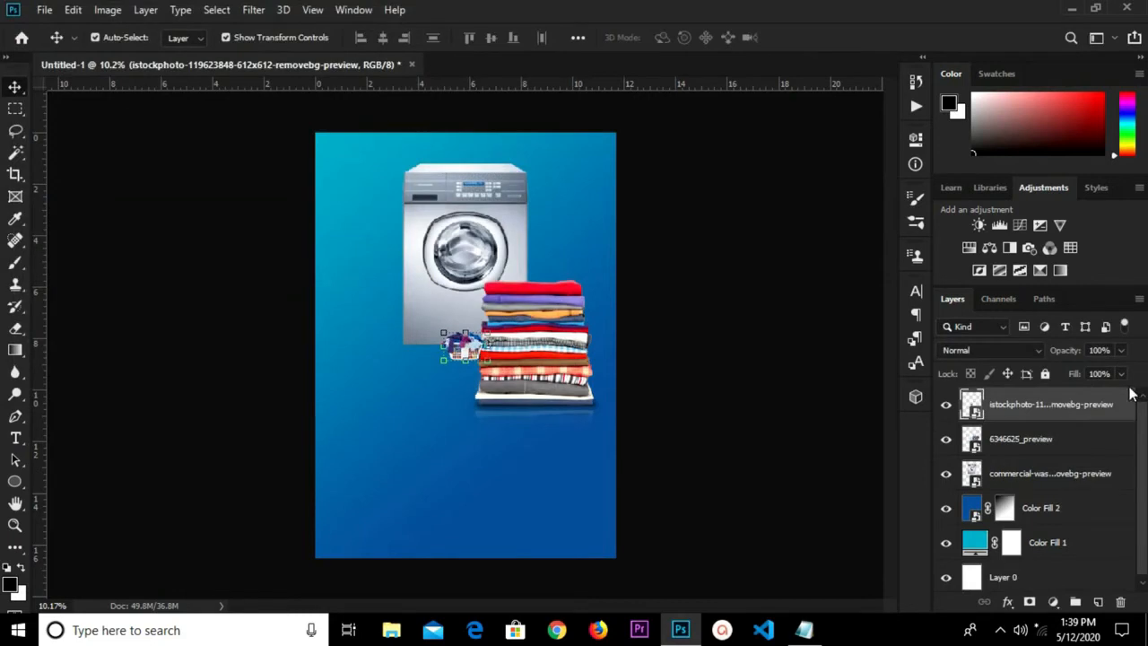
right_click(1054, 425)
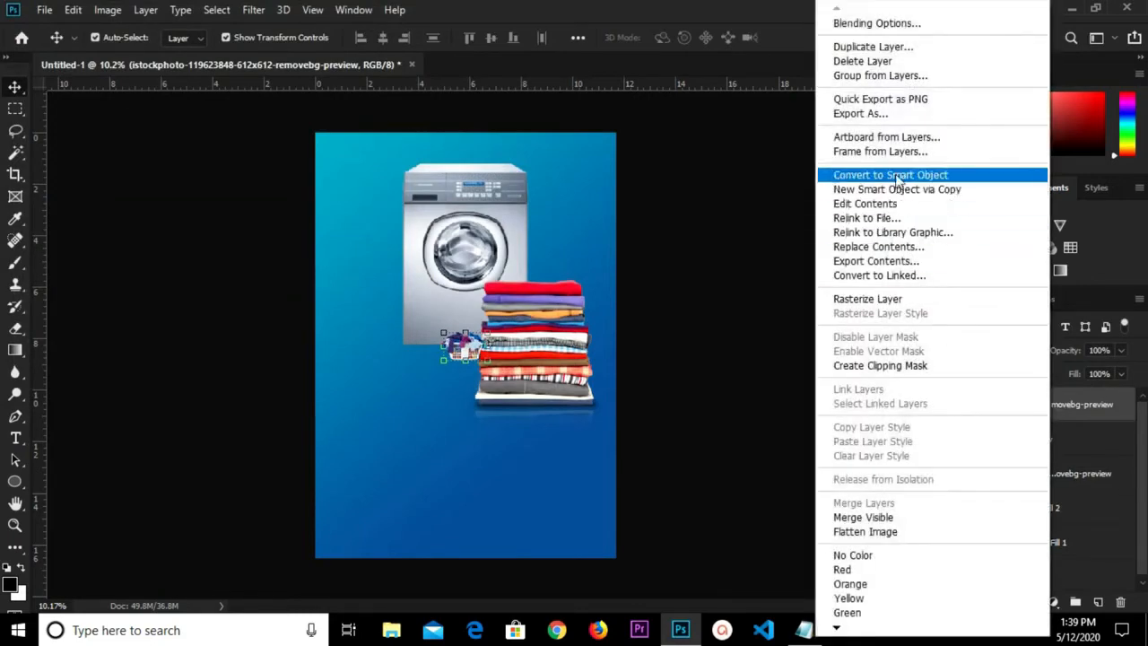
click(895, 174)
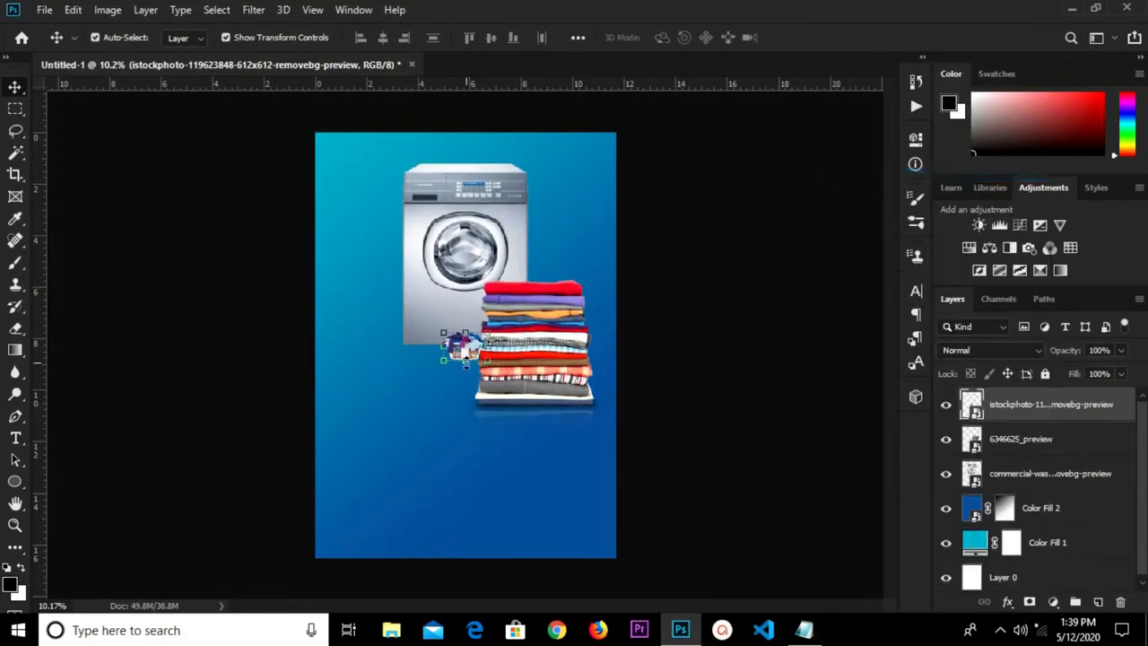
Step: Scale the laundry basket up to about 347%, extending it towards the page's lower-left area in front of the washing machine
drag(452, 359, 422, 377)
key(ctrl+t)
drag(413, 395, 343, 456)
key(Return)
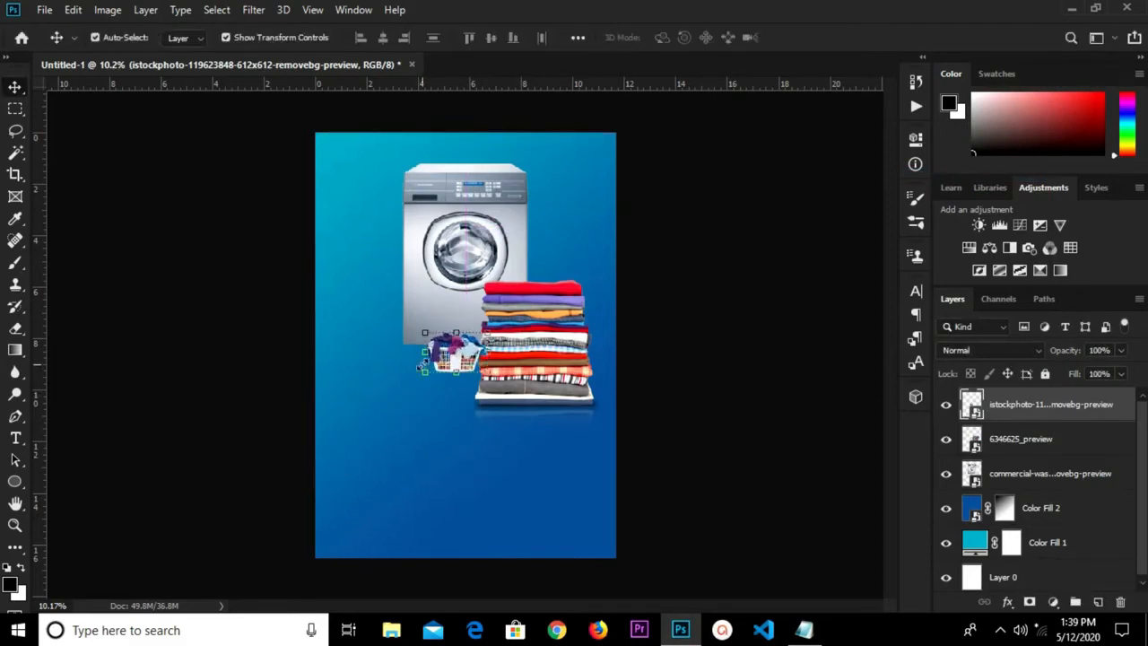
key(ctrl+t)
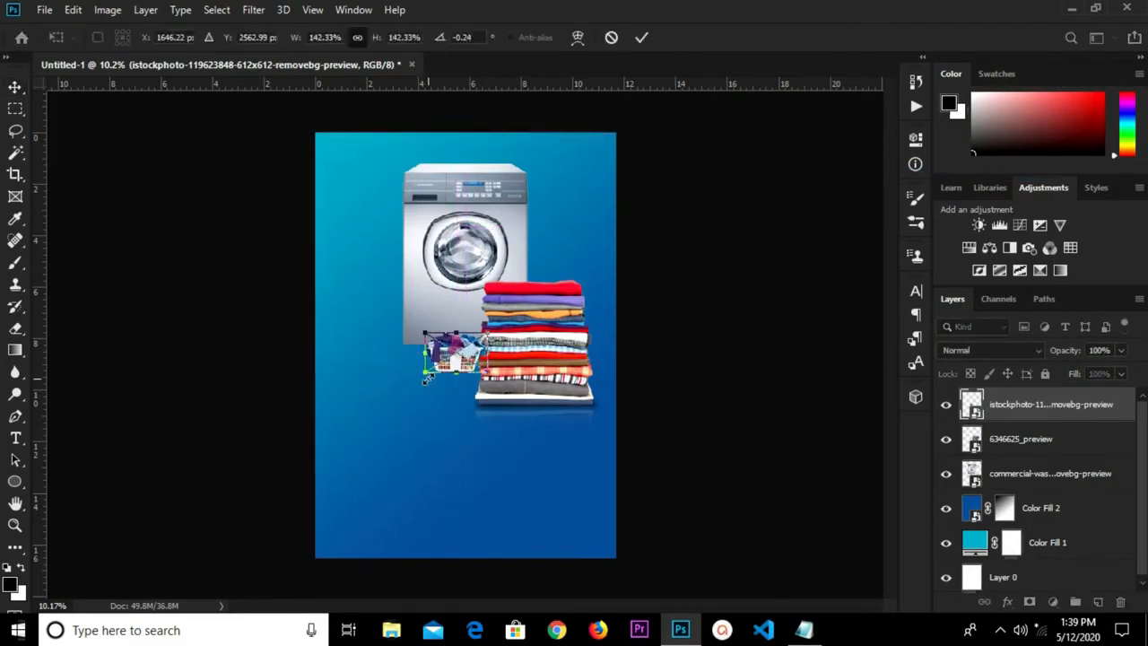
drag(423, 373, 335, 430)
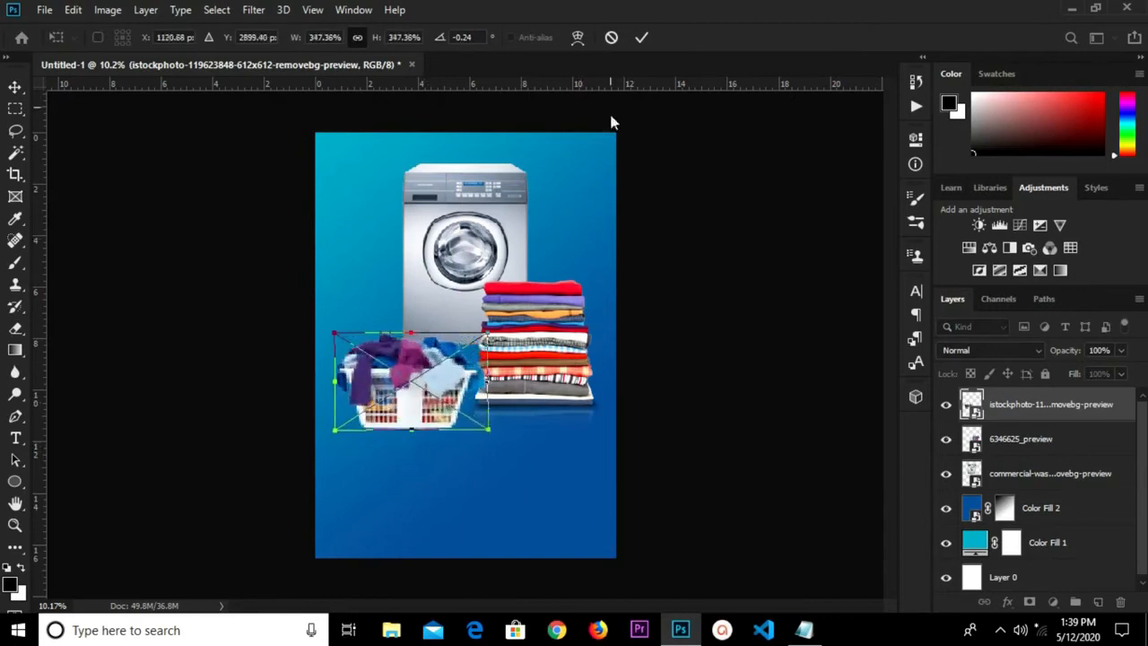
click(638, 38)
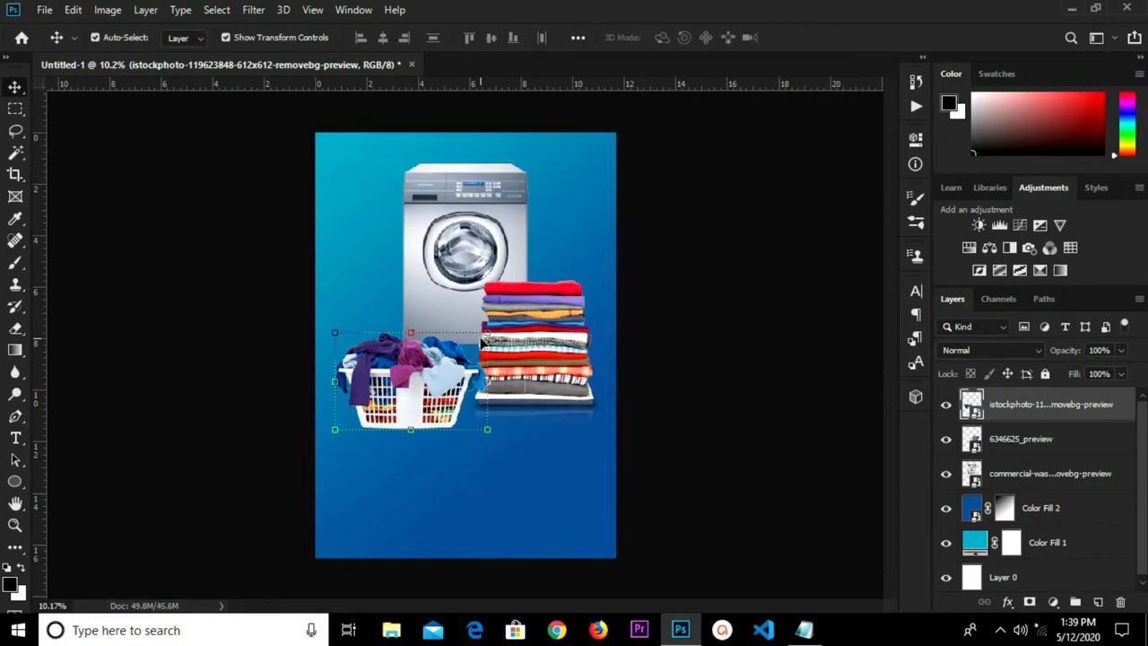
Step: Enlarge the laundry basket to about 403% and move it up and left so its base lines up with the folded-clothes stack
key(ctrl+t)
drag(487, 334, 511, 306)
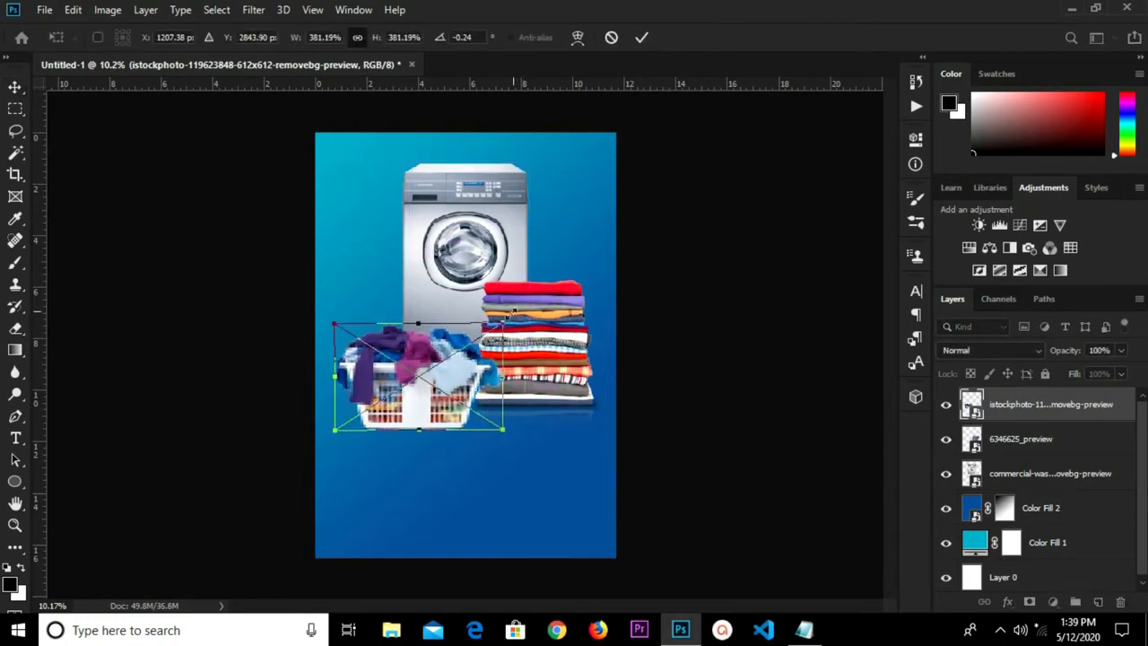
drag(507, 321, 512, 318)
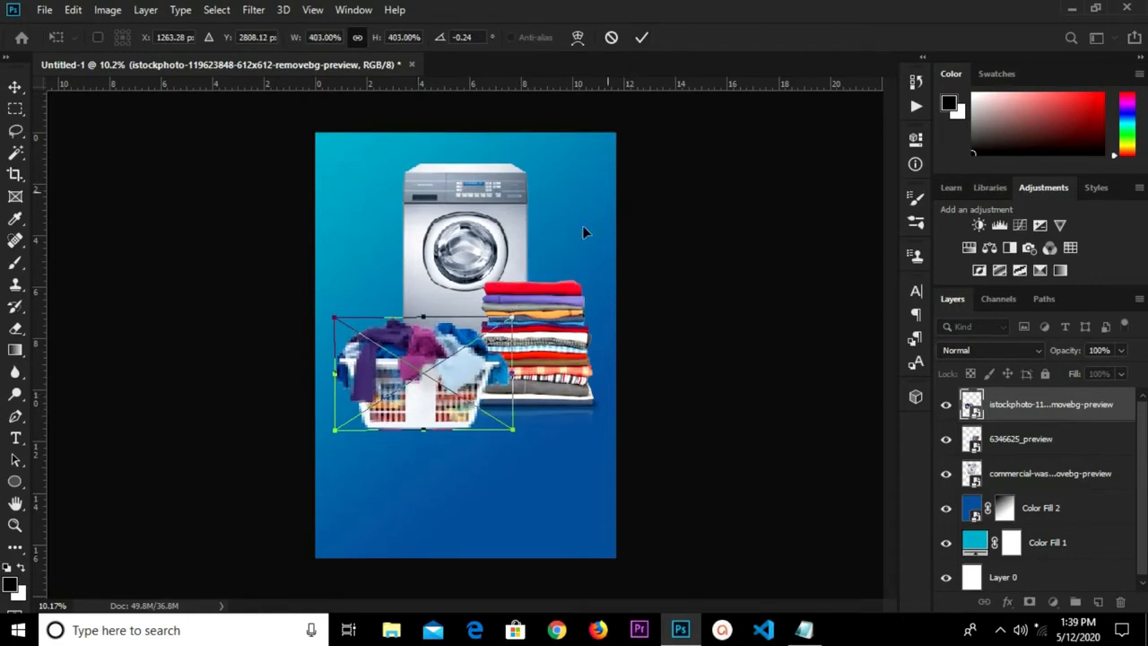
click(641, 39)
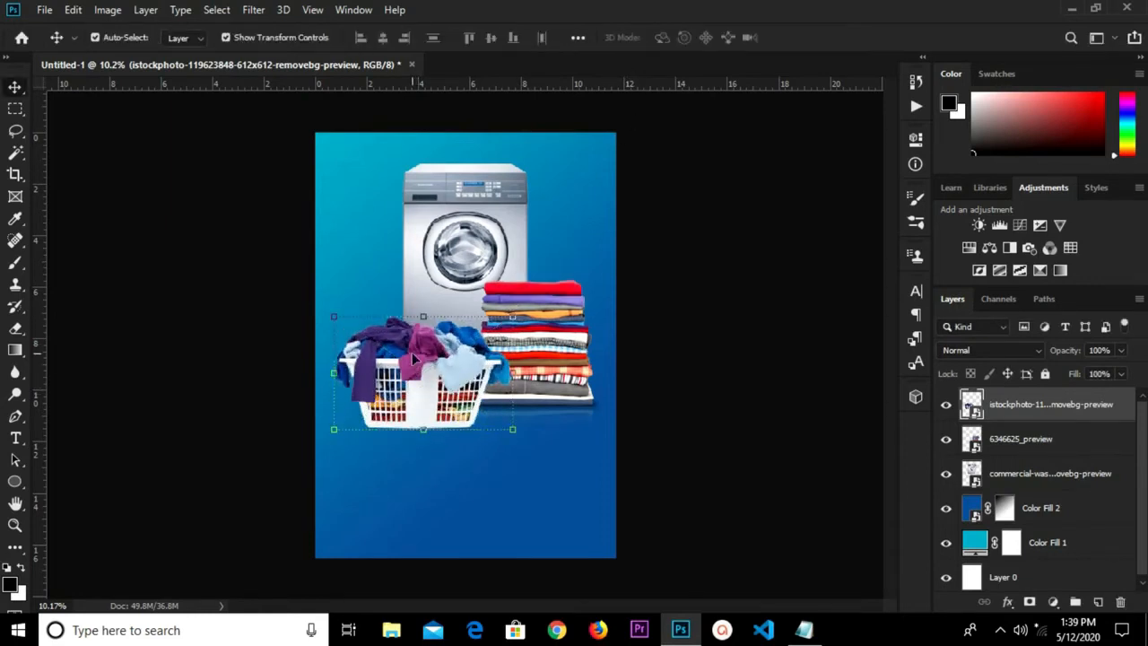
click(446, 316)
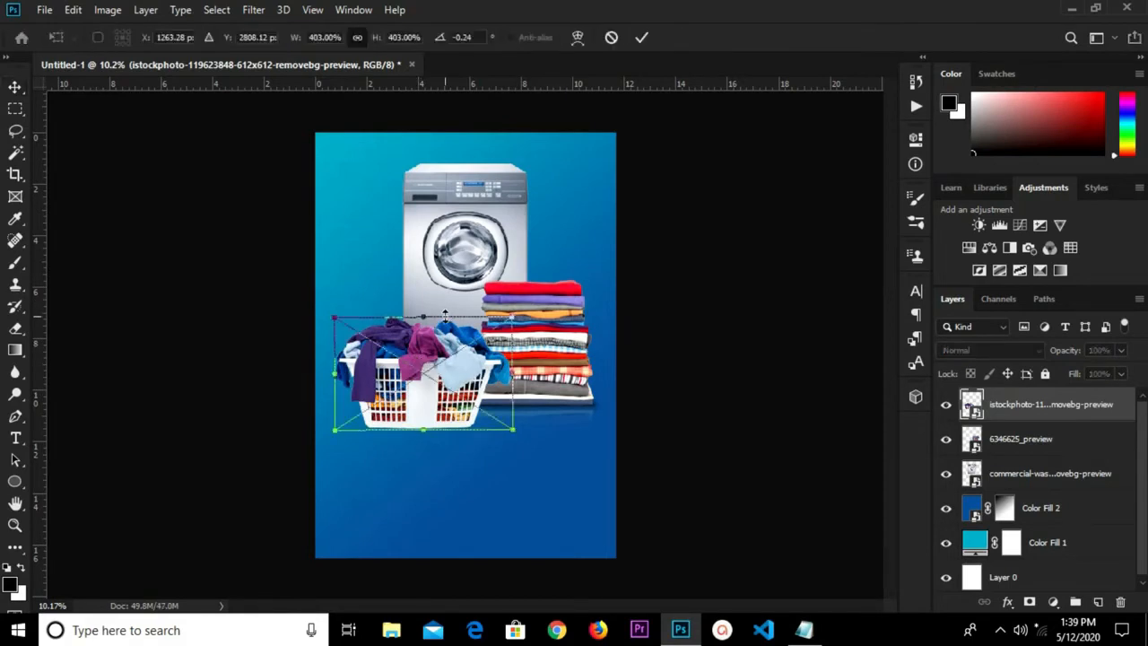
drag(433, 383, 425, 363)
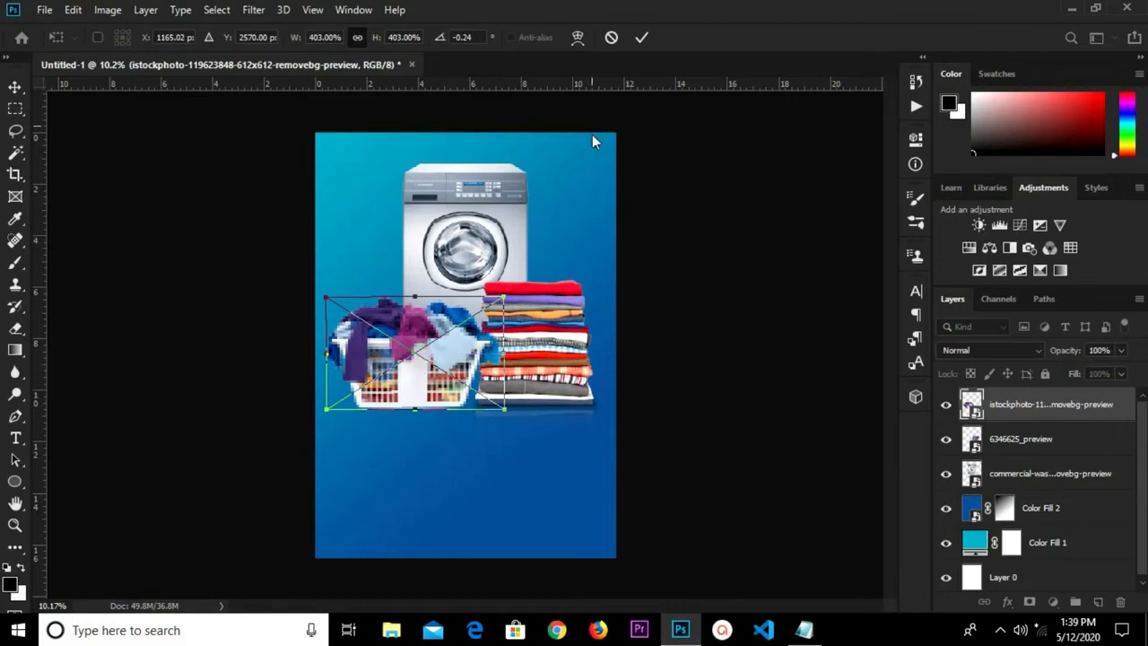
click(641, 38)
click(674, 359)
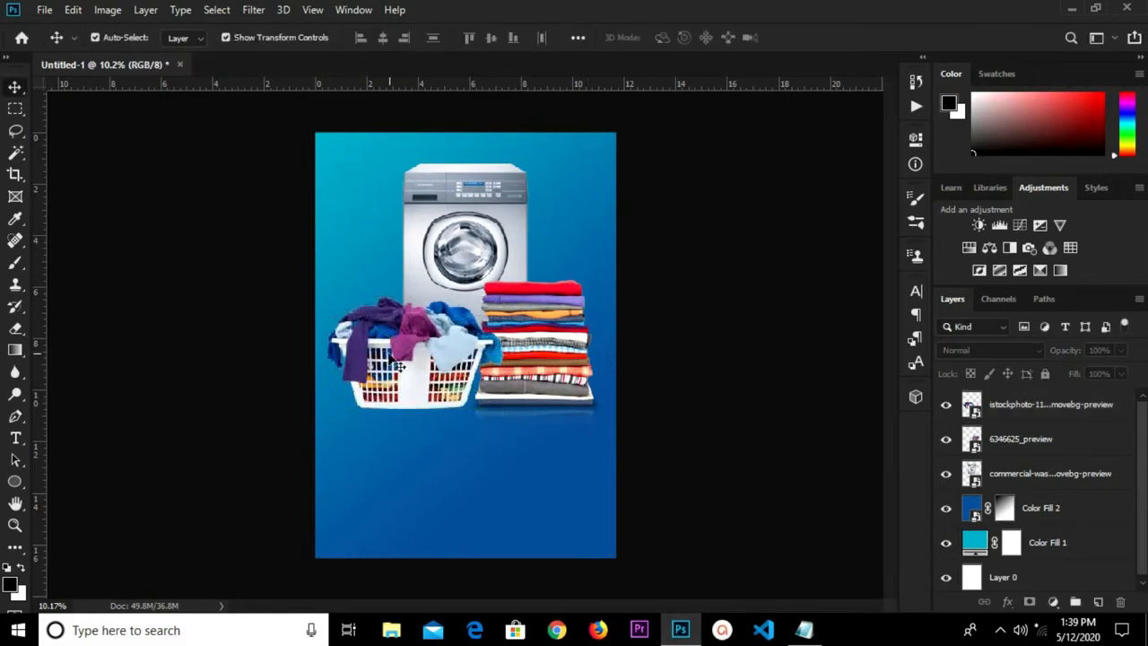
Step: Place the detergent bottle image soap as an embedded file and convert its layer to a smart object
click(43, 11)
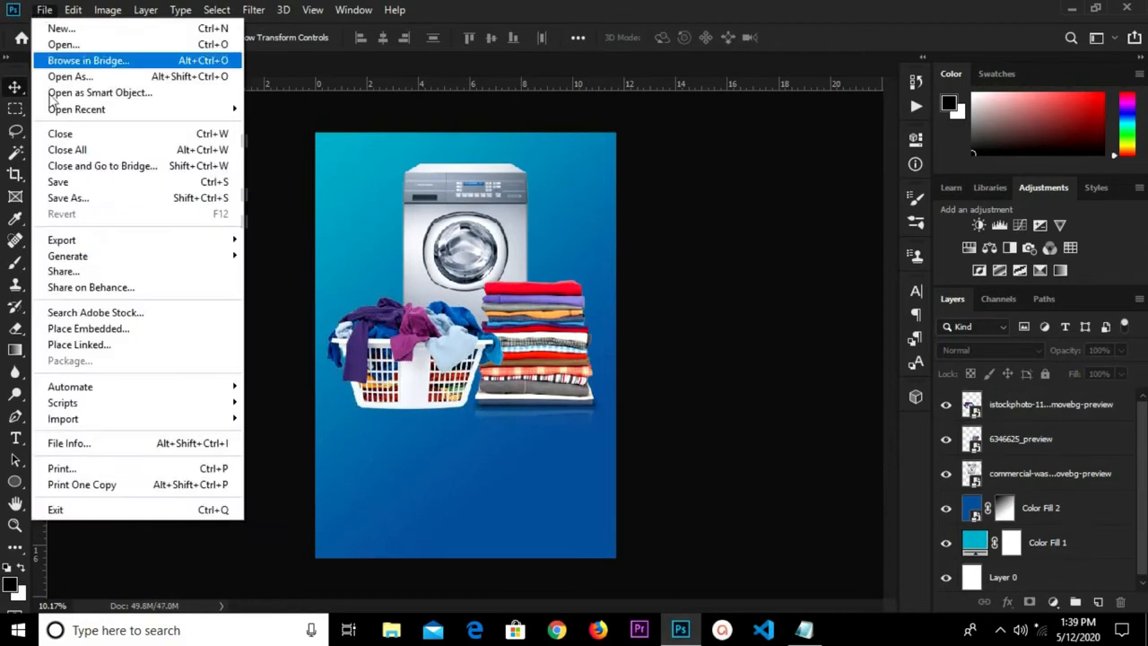
click(99, 329)
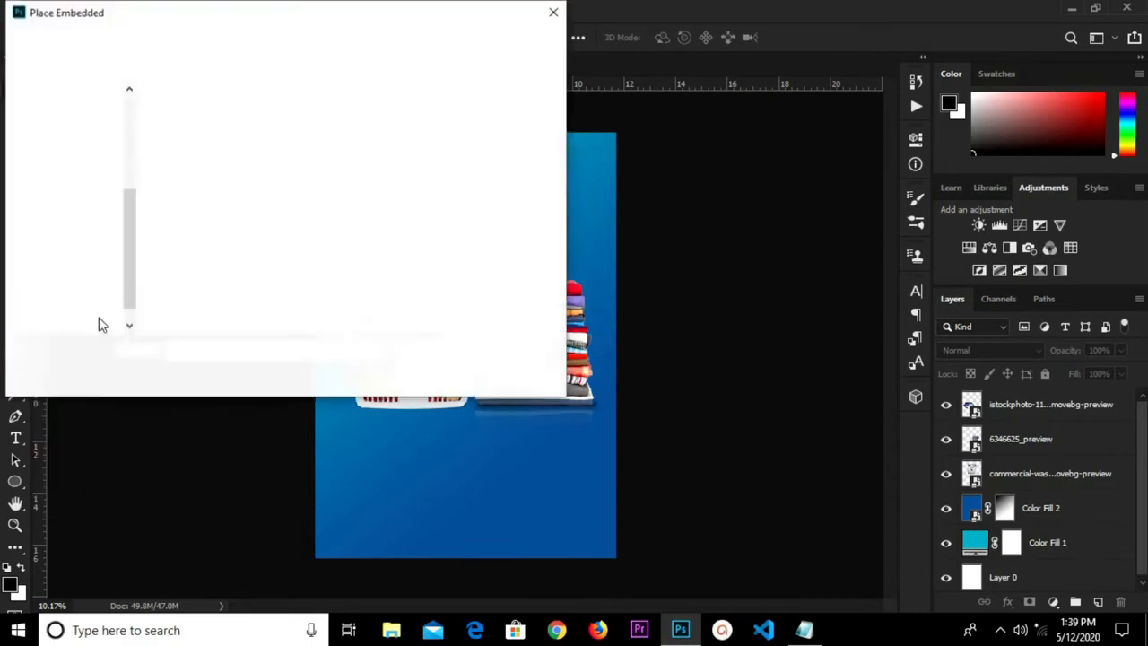
click(203, 267)
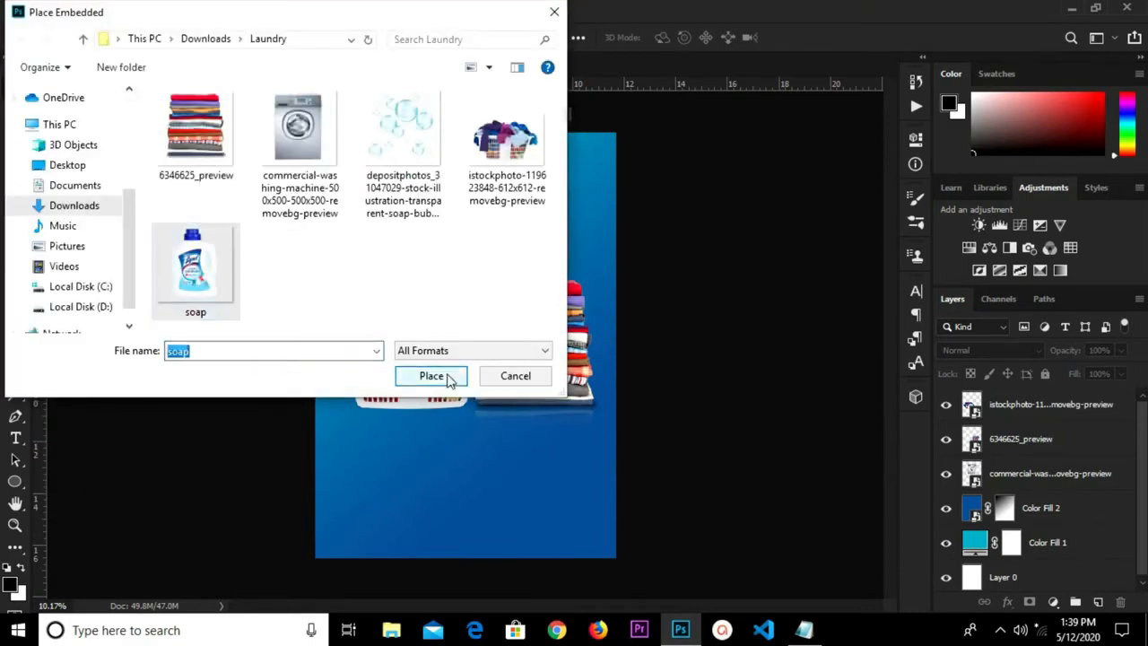
click(449, 375)
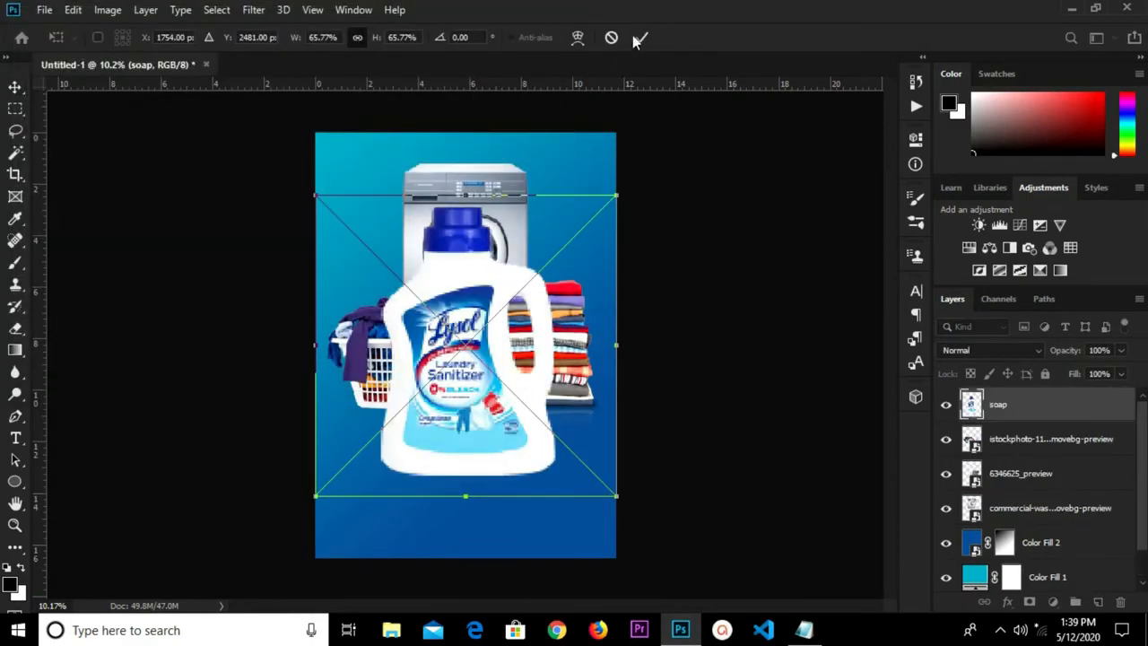
click(640, 38)
right_click(1013, 405)
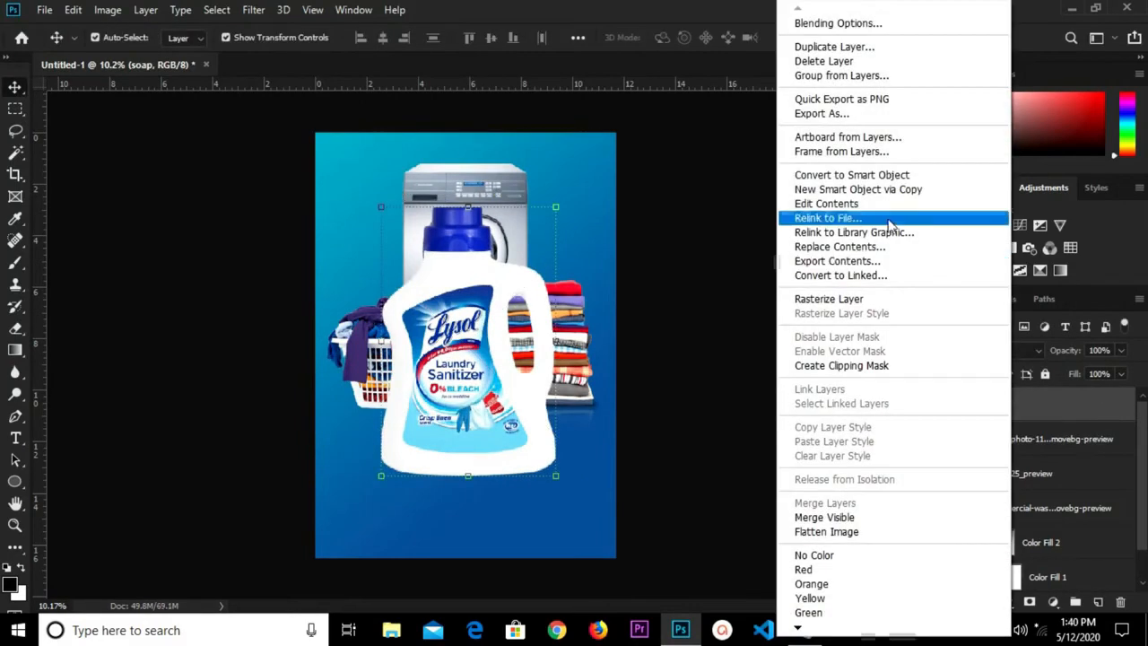
click(868, 175)
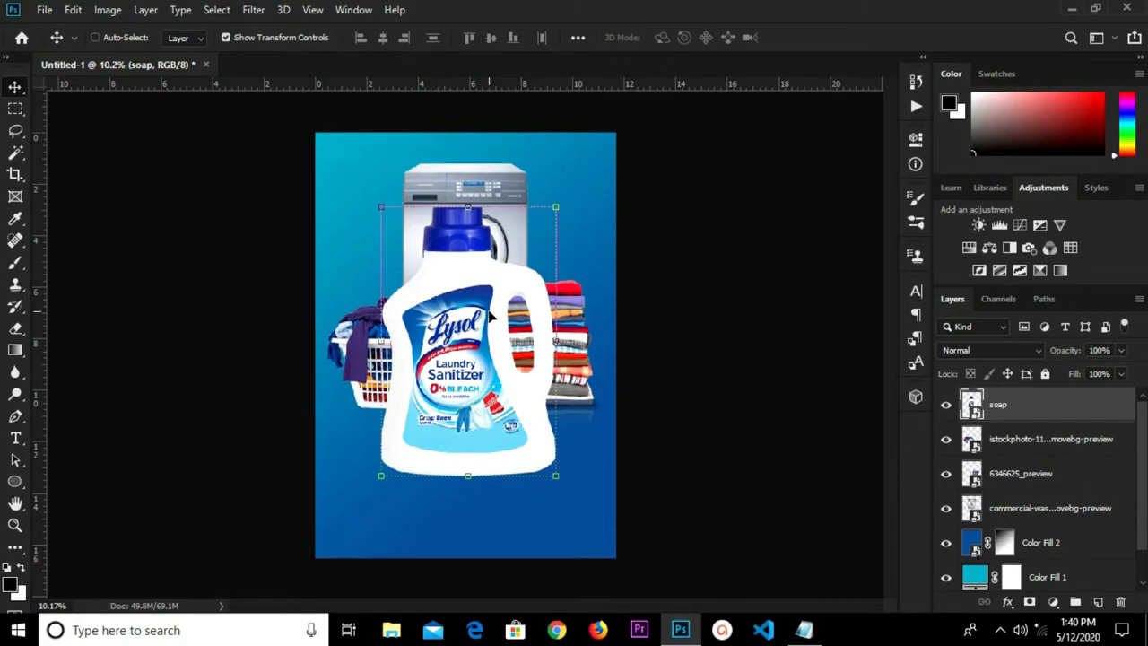
Step: Scale the detergent bottle to about 36% and position it on top of the folded-clothes stack
key(ctrl+t)
drag(561, 202, 474, 336)
drag(442, 371, 544, 217)
drag(583, 177, 560, 207)
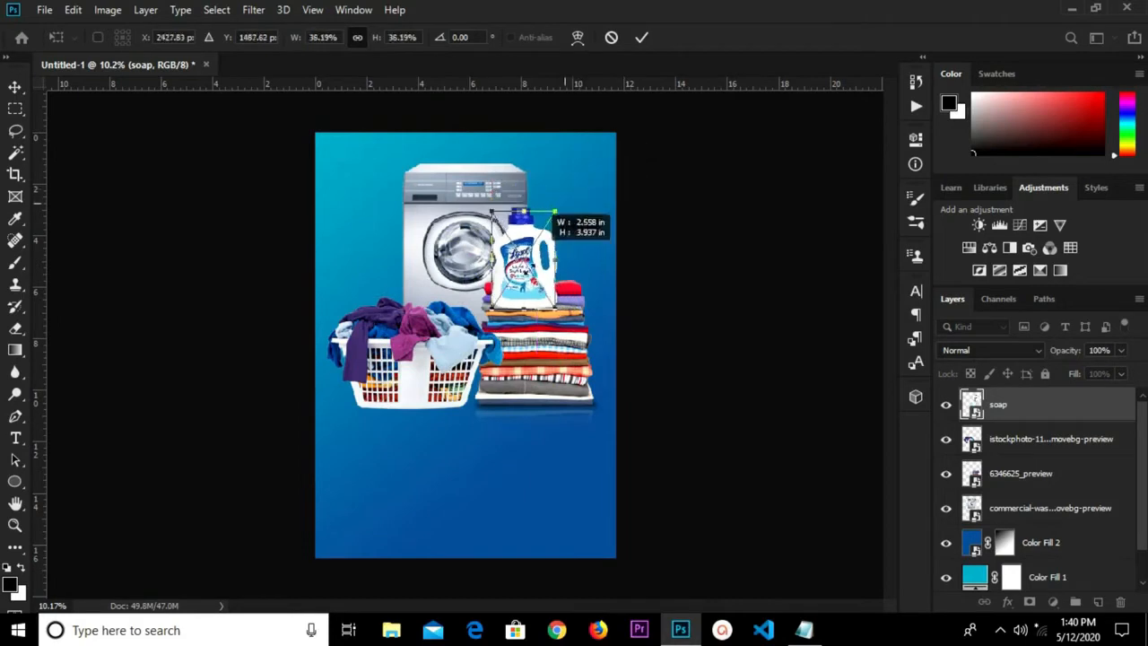
drag(528, 280, 539, 268)
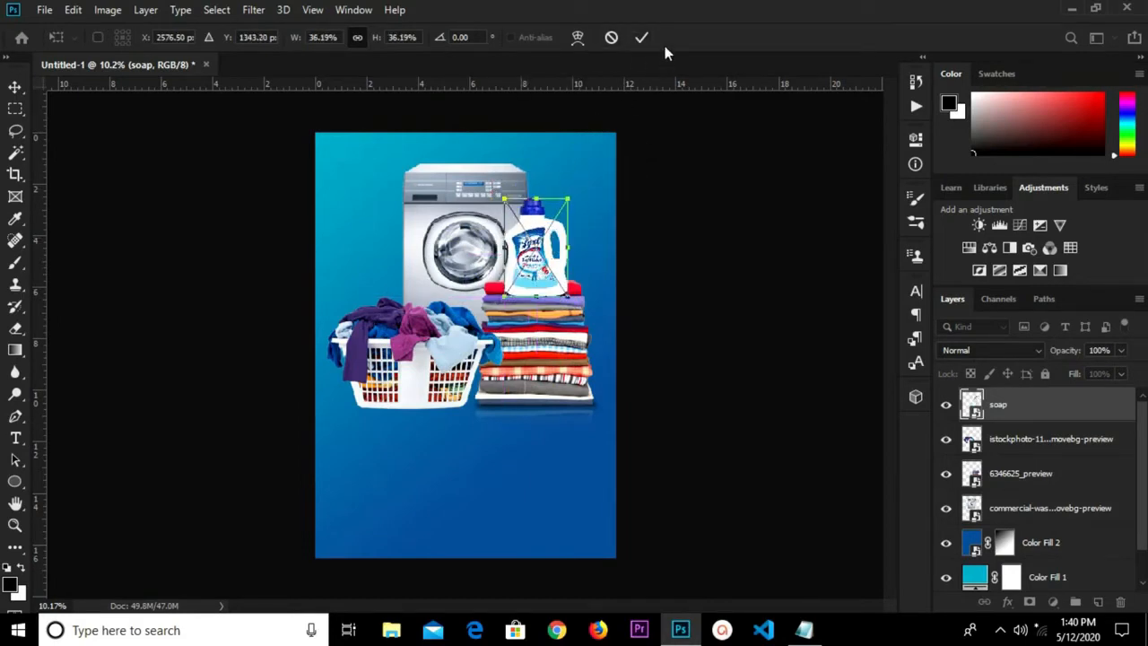
click(638, 42)
Step: Shift the detergent bottle slightly right on the folded clothes and reduce its scale to about 33%
scroll(538, 260, up, 3)
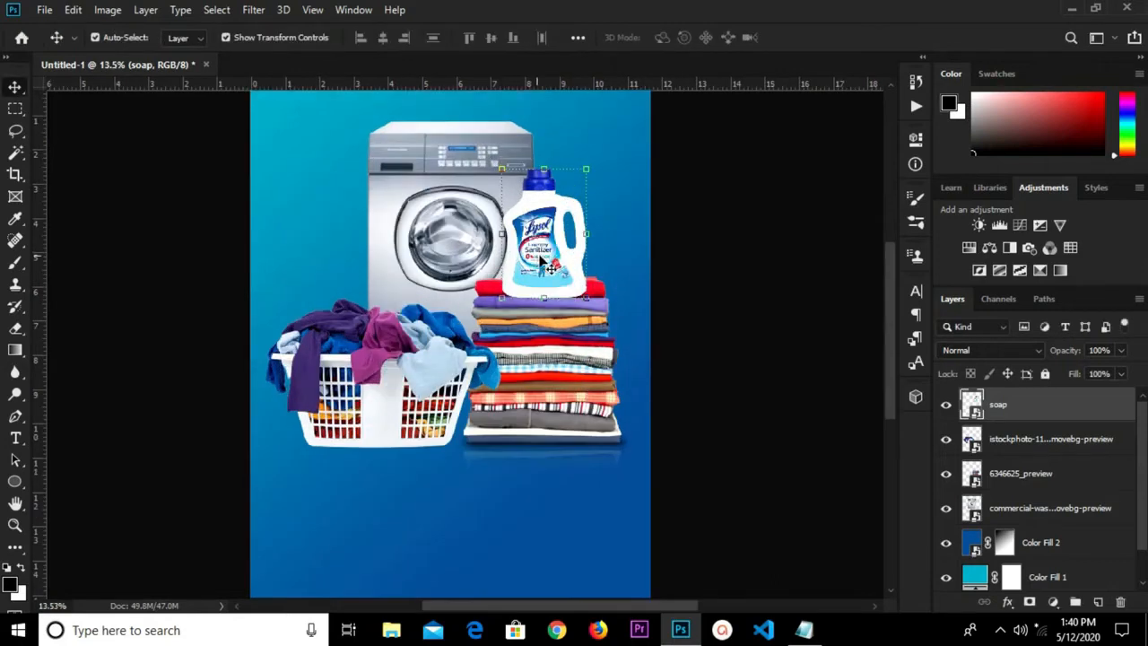
drag(541, 240, 558, 233)
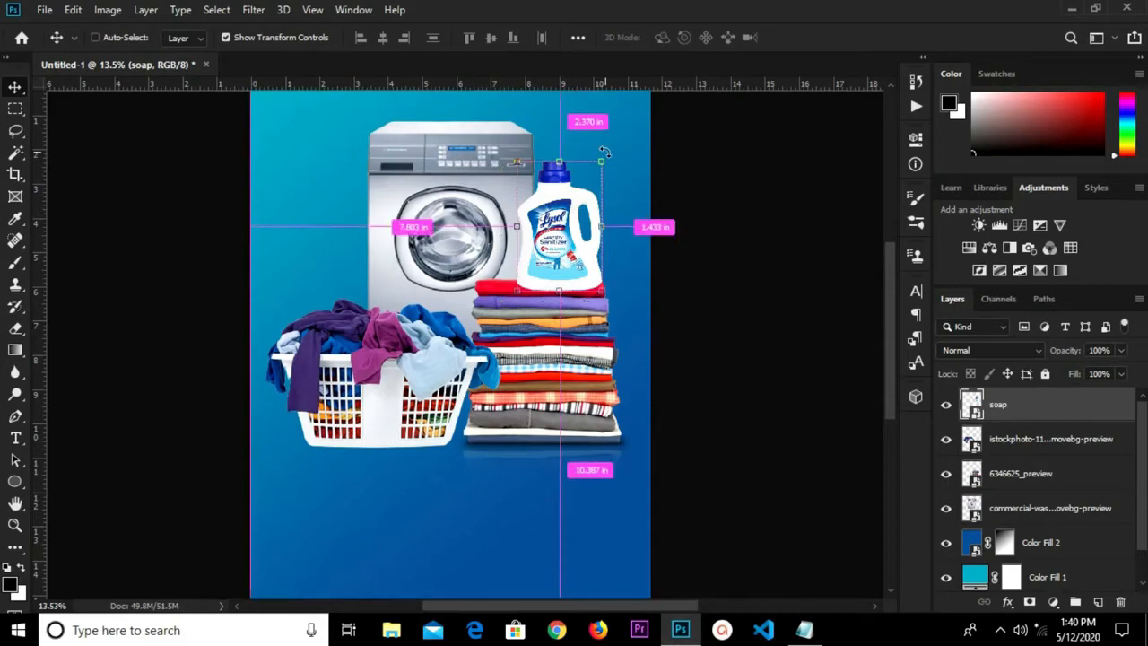
key(ctrl+t)
drag(603, 163, 590, 179)
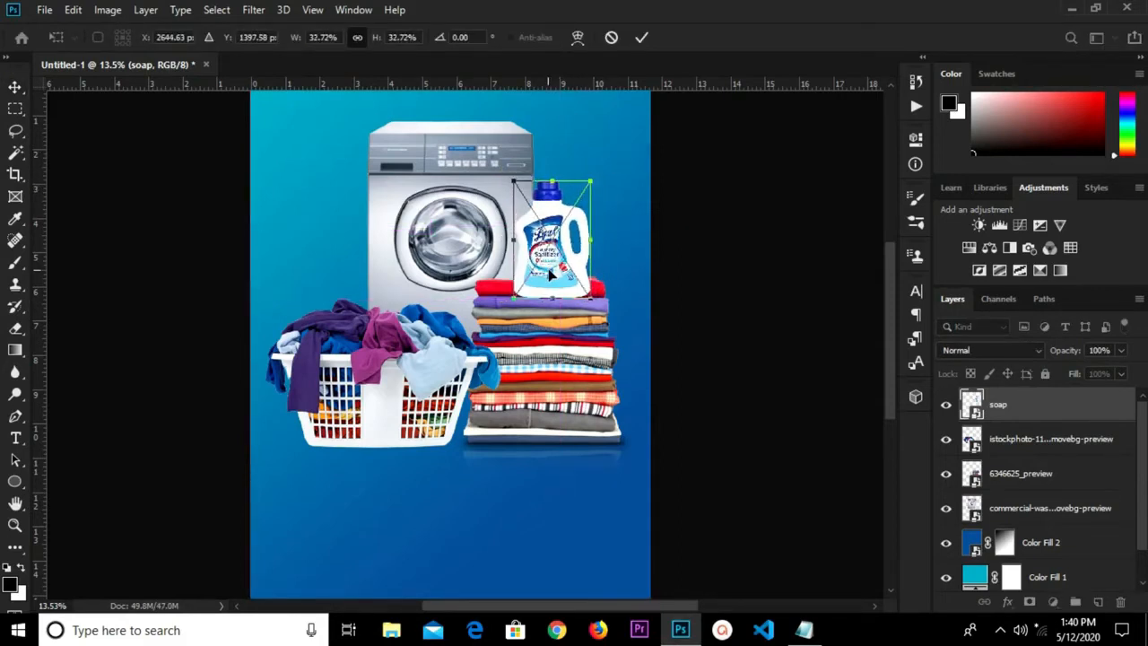
mouse_move(549, 269)
mouse_down()
mouse_move(563, 242)
mouse_move(552, 254)
mouse_up()
click(640, 41)
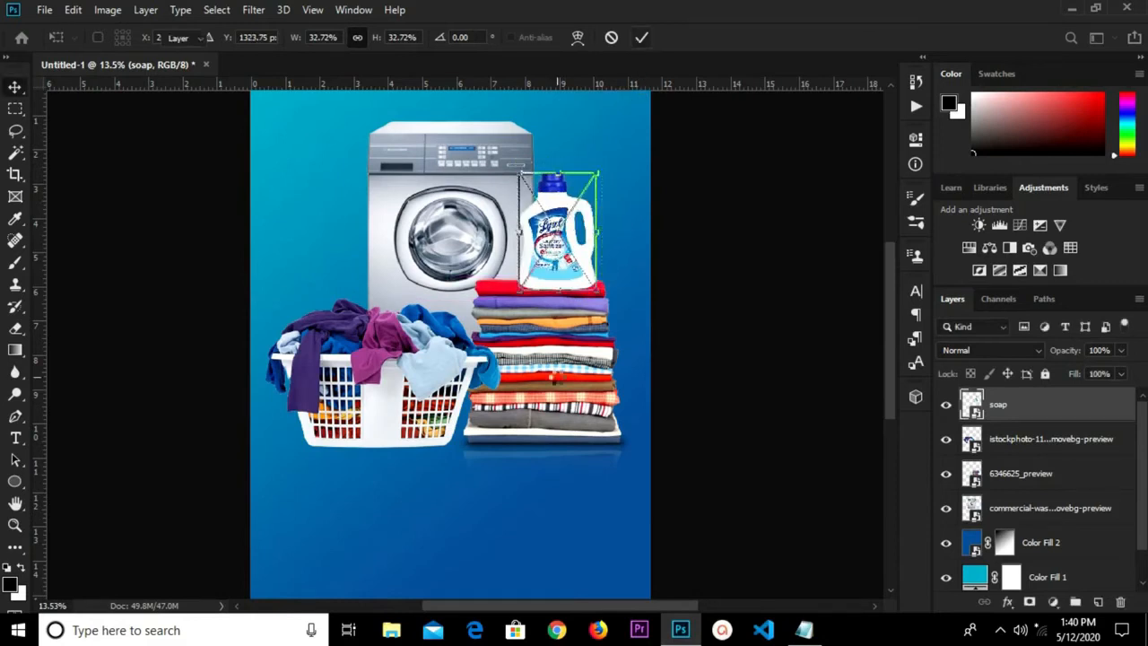
Step: Nudge the detergent bottle vertically so it sits slightly higher on the red garment topping the stack
key(shift+Down)
key(shift+Down)
key(shift+Down)
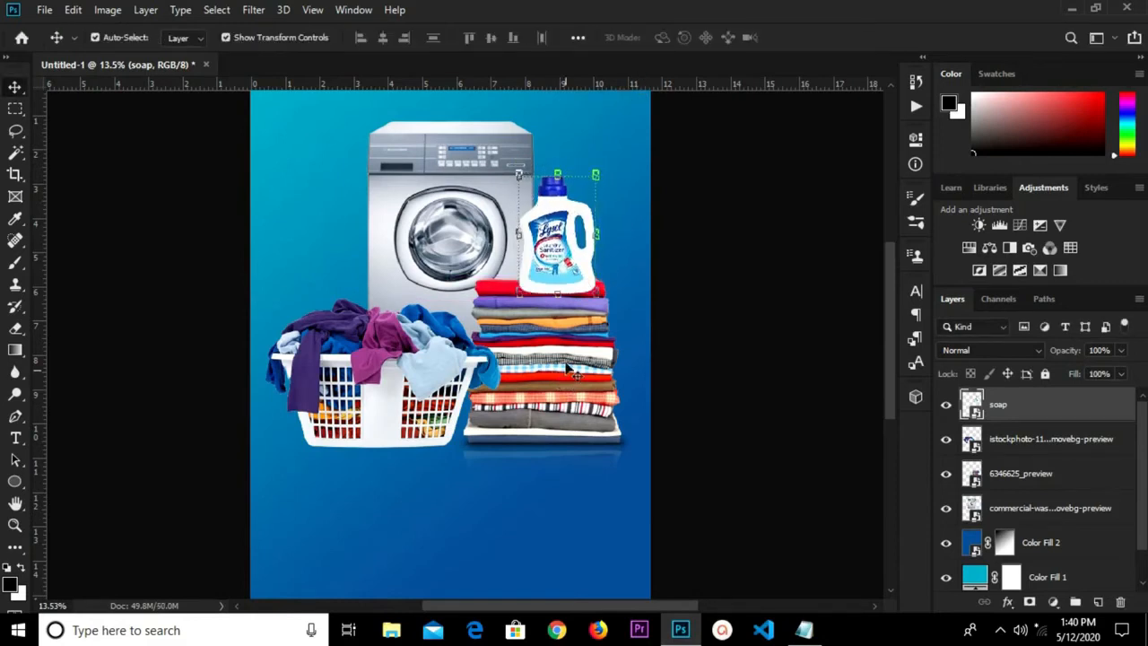
key(shift+Up)
key(shift+Up)
key(shift+Up)
key(shift+Up)
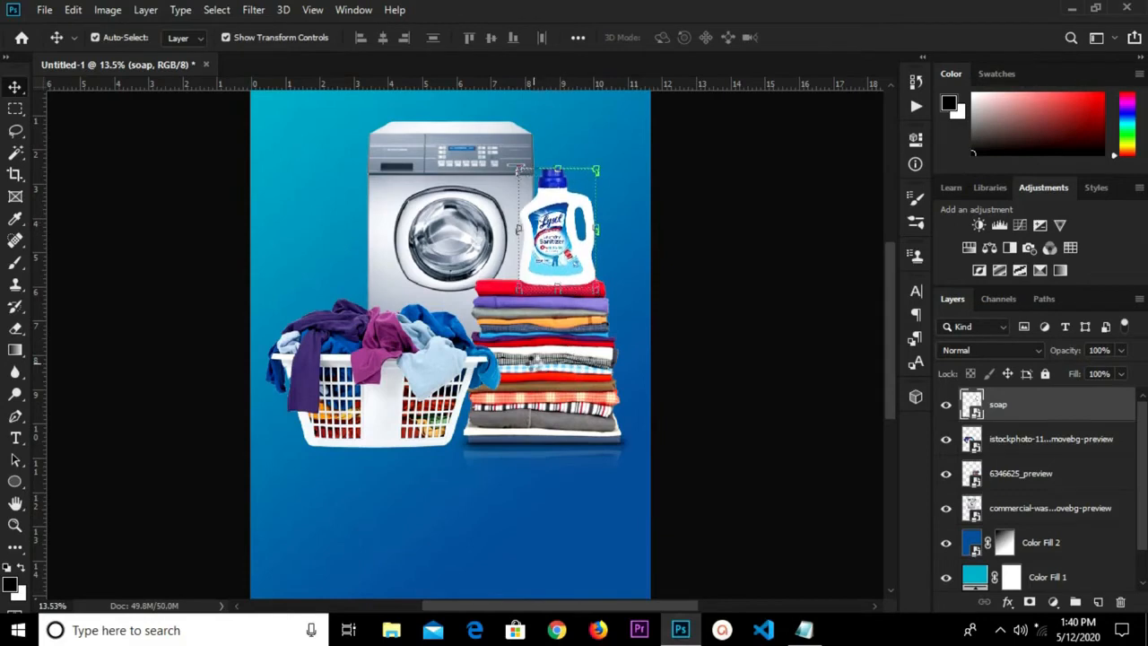
Step: Nudge the folded-clothes stack slightly down, away from the detergent bottle's base
click(552, 367)
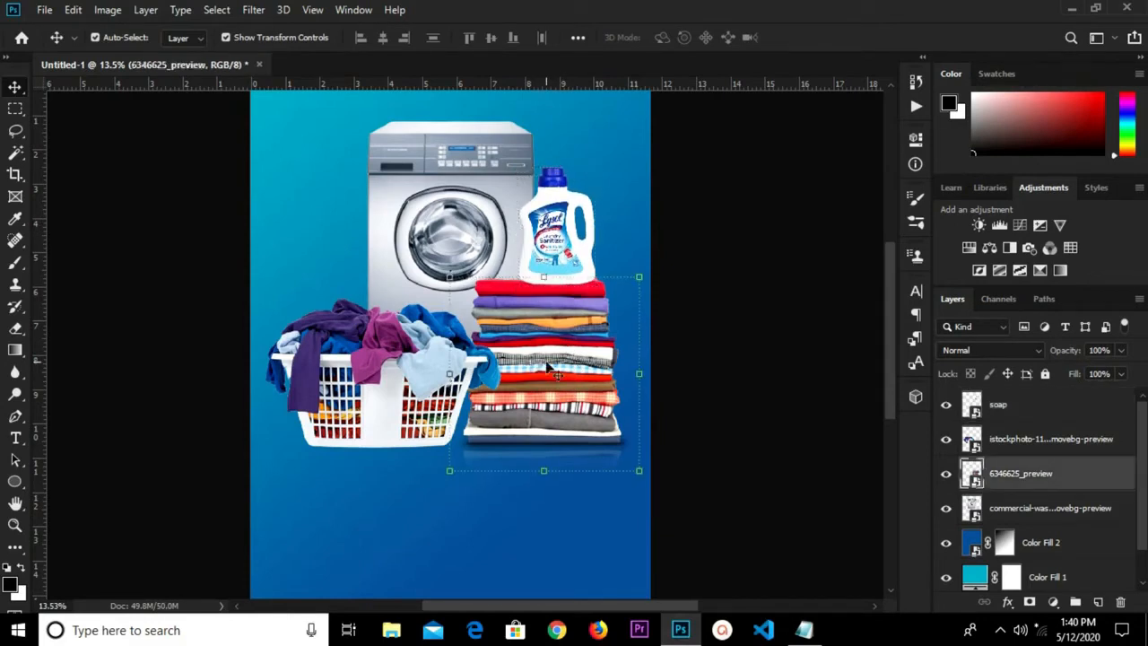
key(shift+Down)
key(shift+Down)
key(shift+Down)
key(shift+Down)
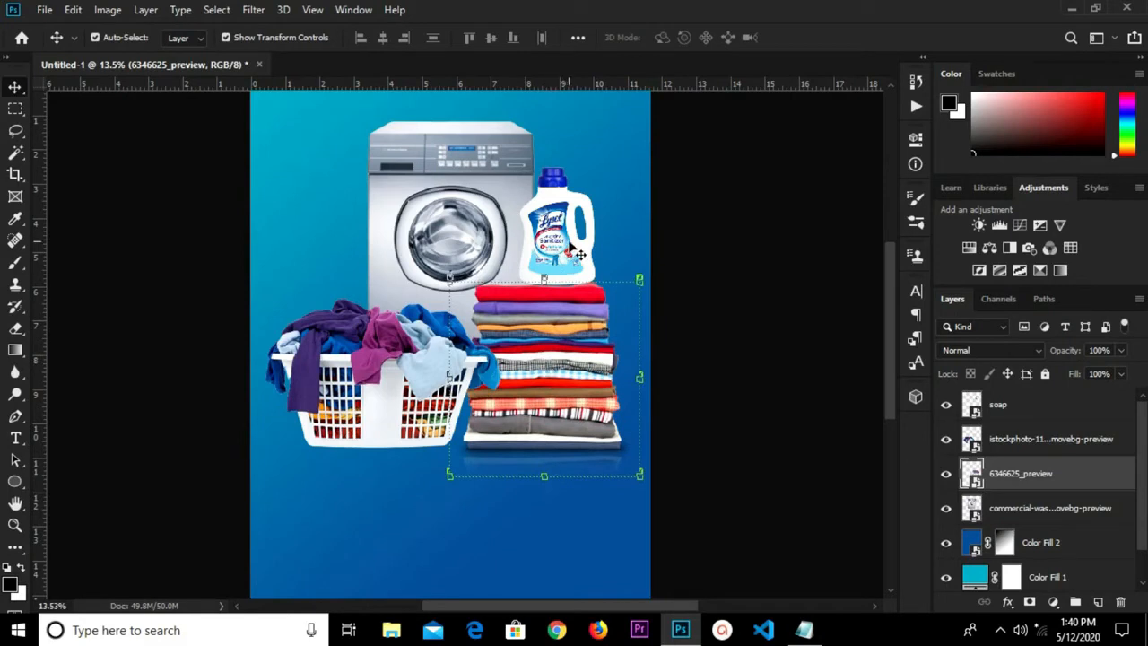
key(shift+Down)
key(shift+Down)
Step: Nudge the detergent bottle down until its base rests on the top garment of the stack, and deselect it
click(570, 248)
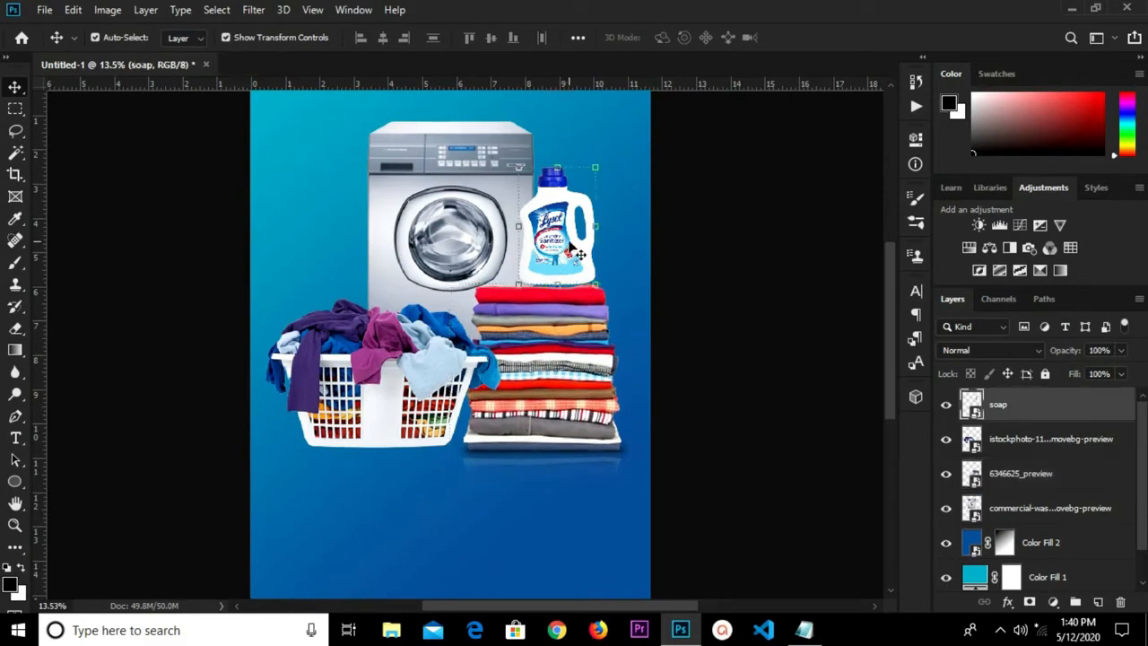
key(shift+Down)
key(shift+Down)
key(shift+Down)
key(shift+Down)
key(shift+Down)
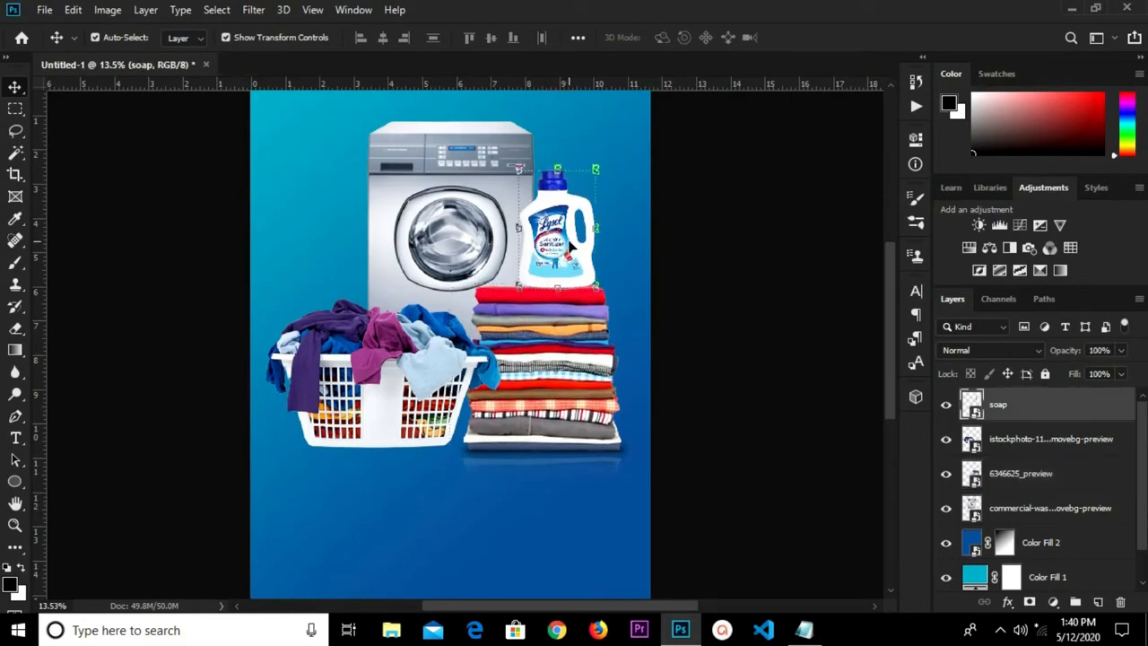
click(717, 349)
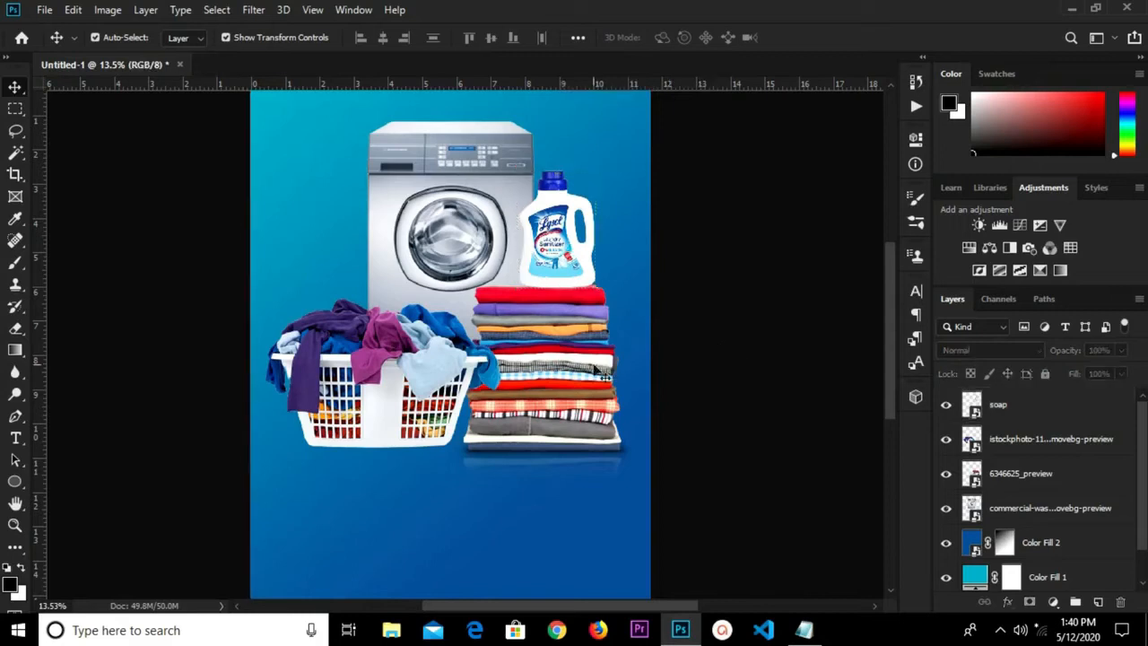
Step: Place the transparent soap-bubbles image from the Laundry folder as an embedded file and convert its layer to a smart object
click(44, 10)
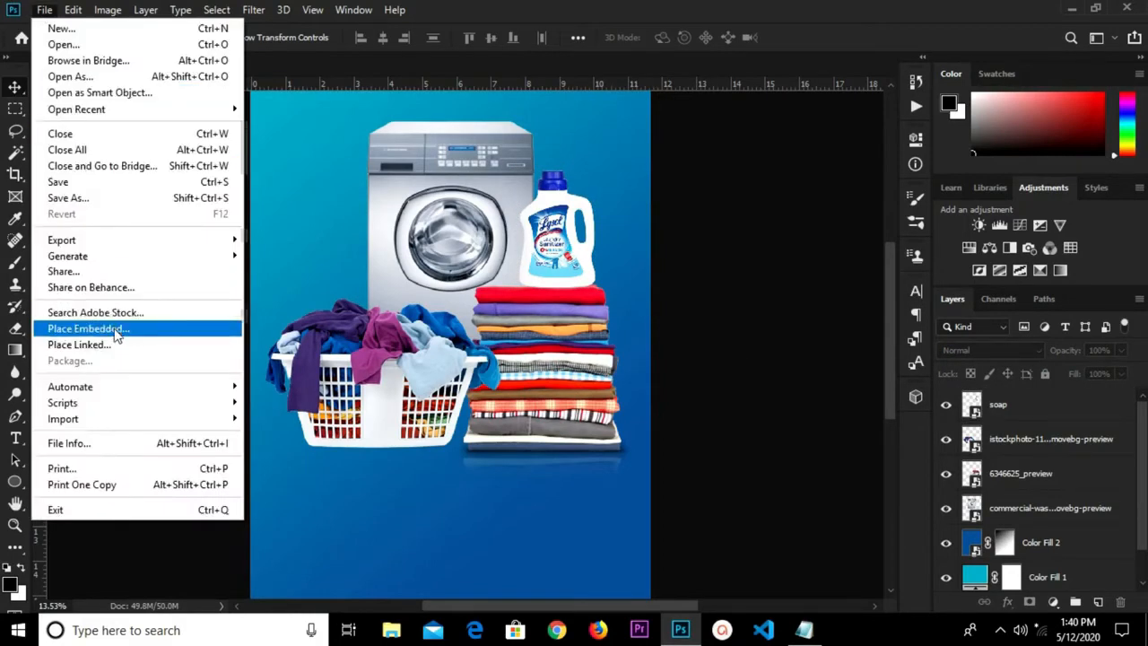
click(114, 330)
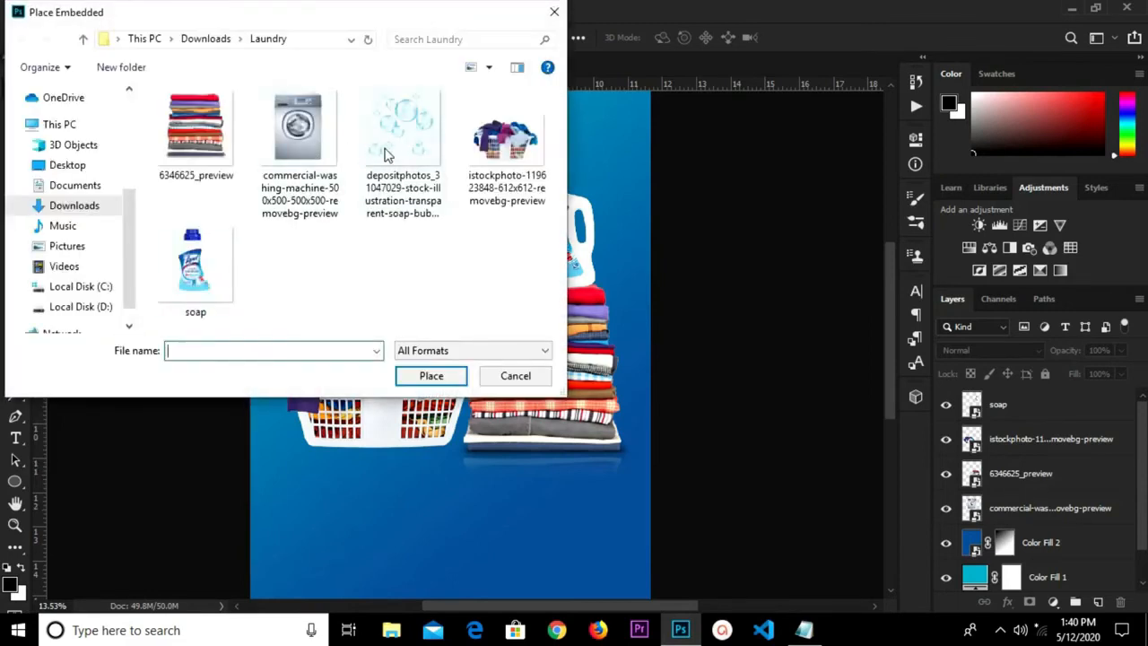
click(390, 155)
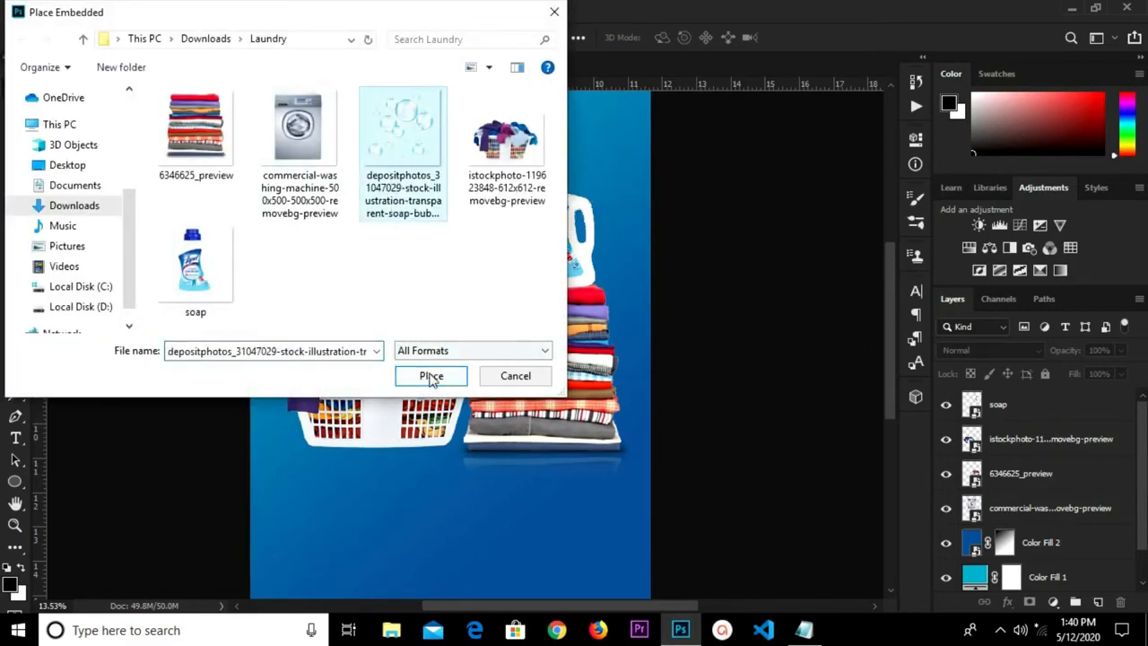
click(431, 376)
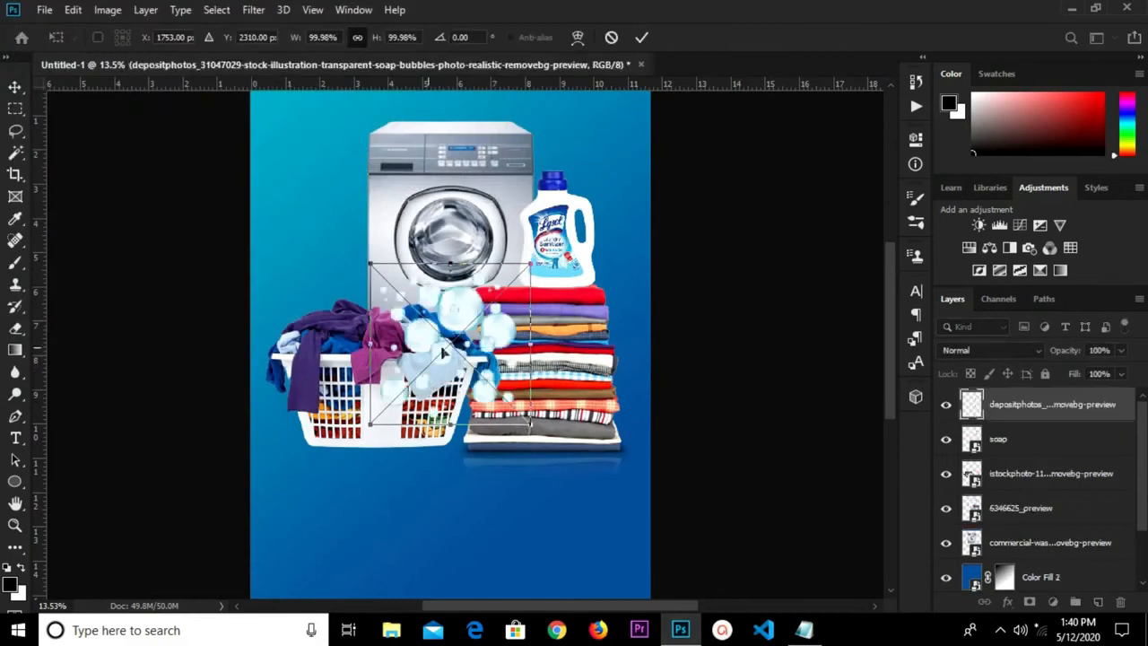
click(642, 37)
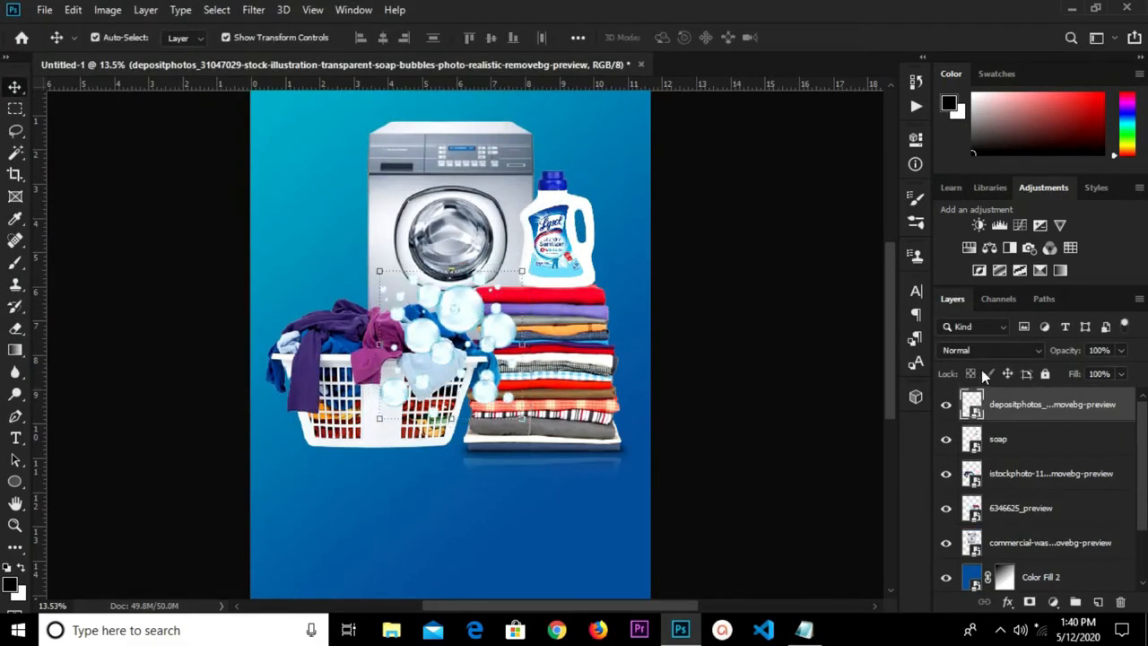
right_click(1004, 409)
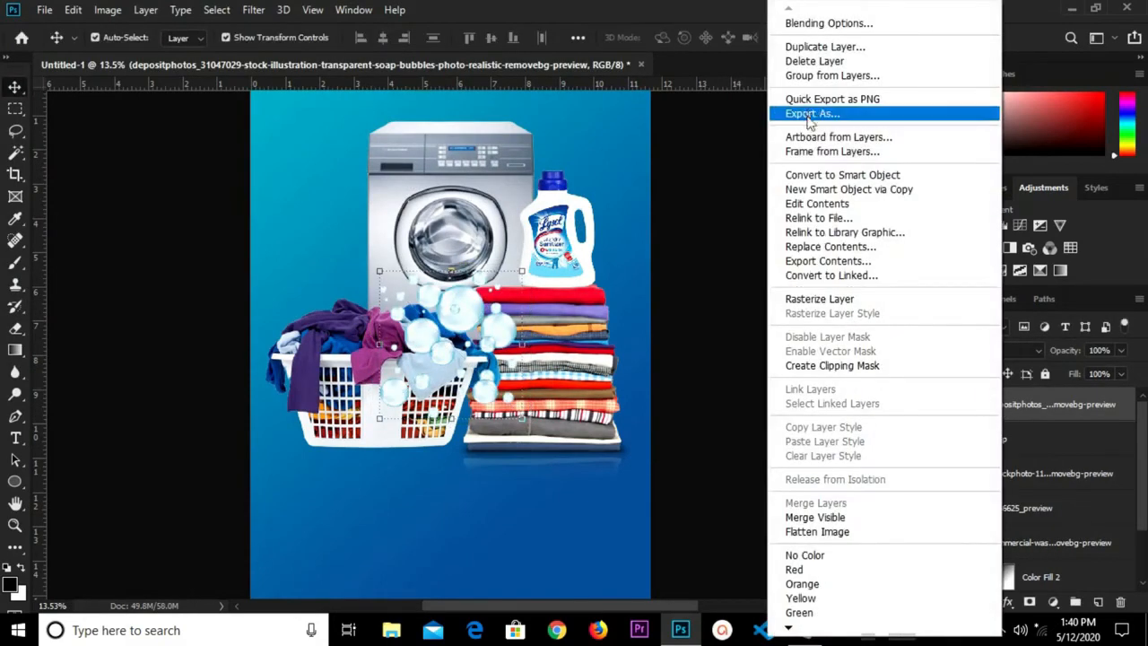
click(809, 176)
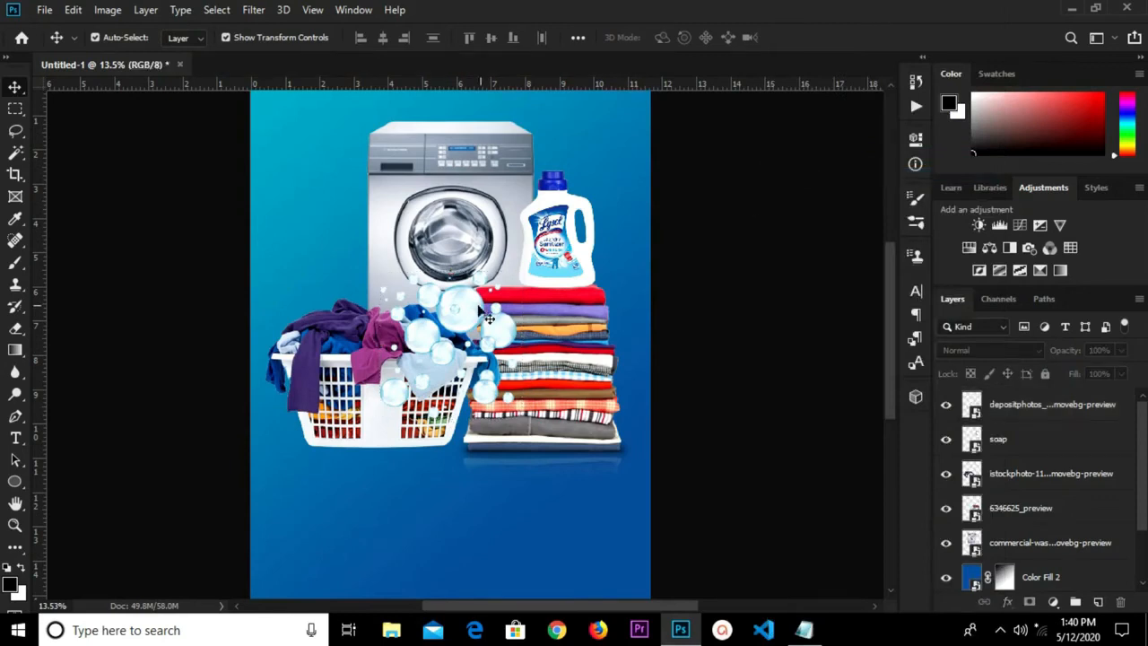
Step: Move the soap-bubbles layer beneath the washing machine layer, directly above Color Fill 2
click(465, 323)
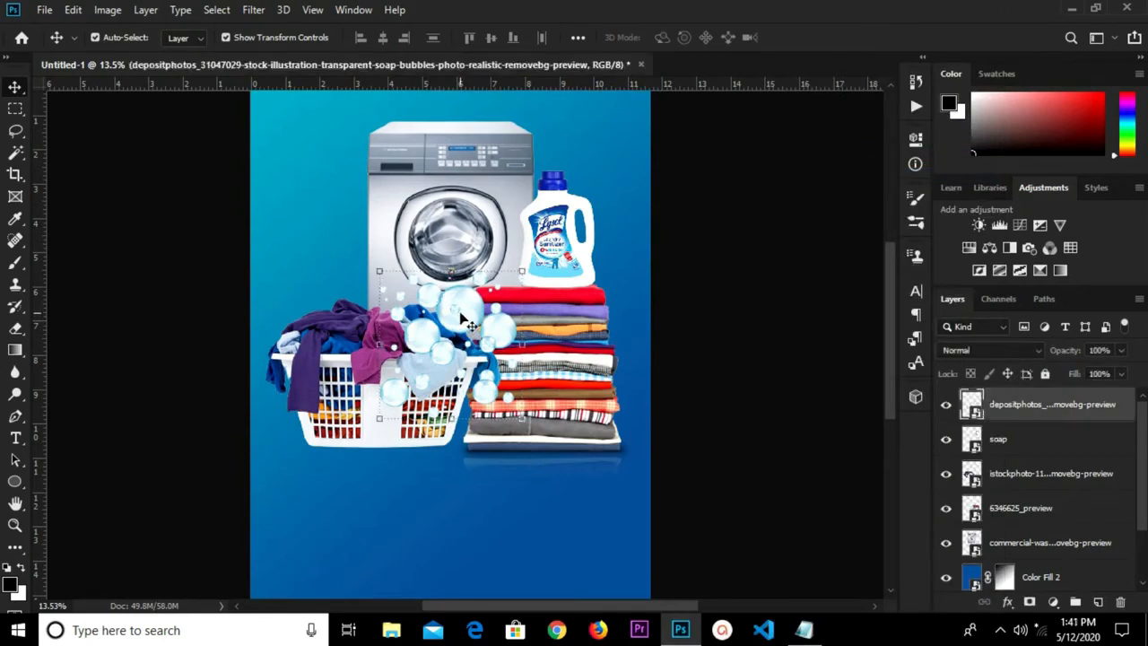
key(ctrl+t)
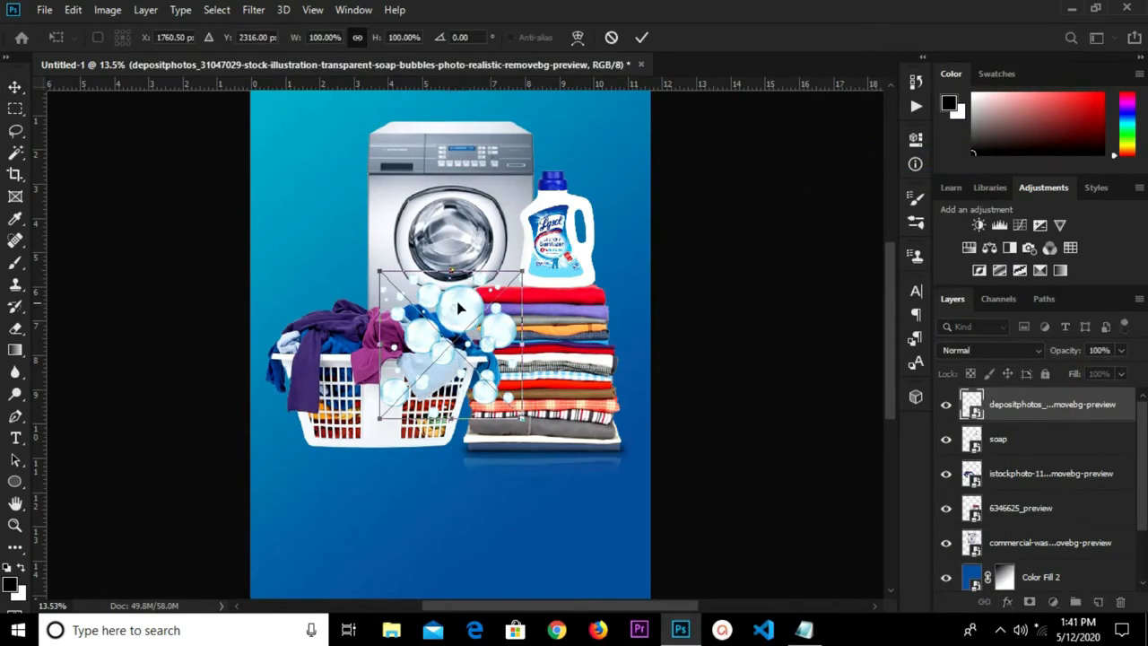
click(640, 38)
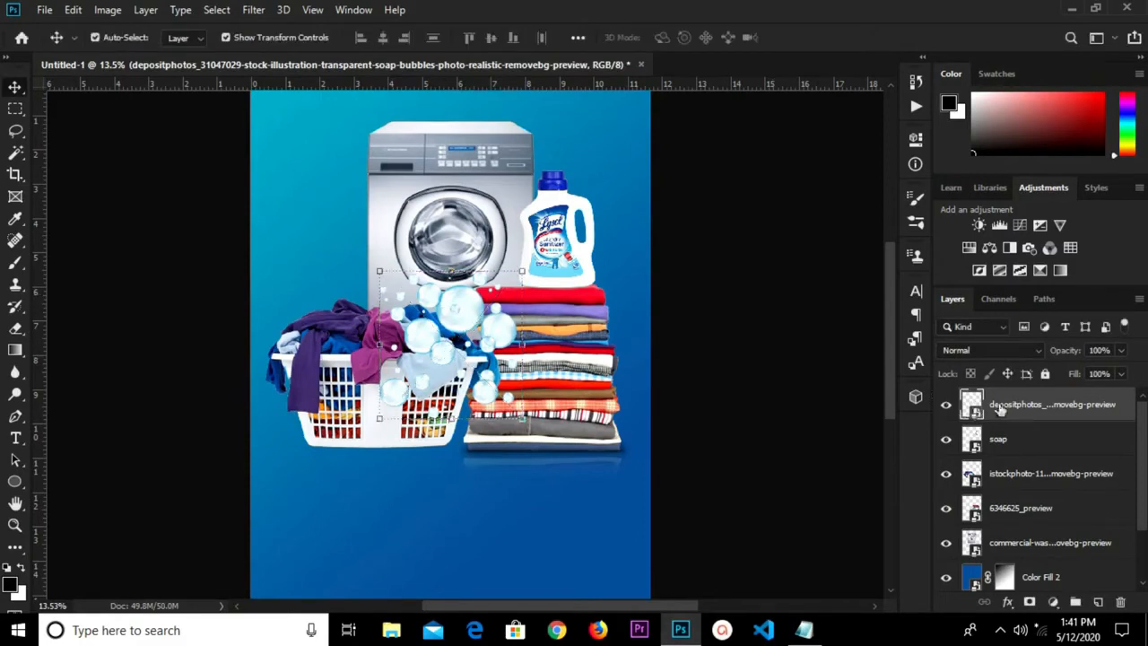
drag(1039, 409, 1039, 547)
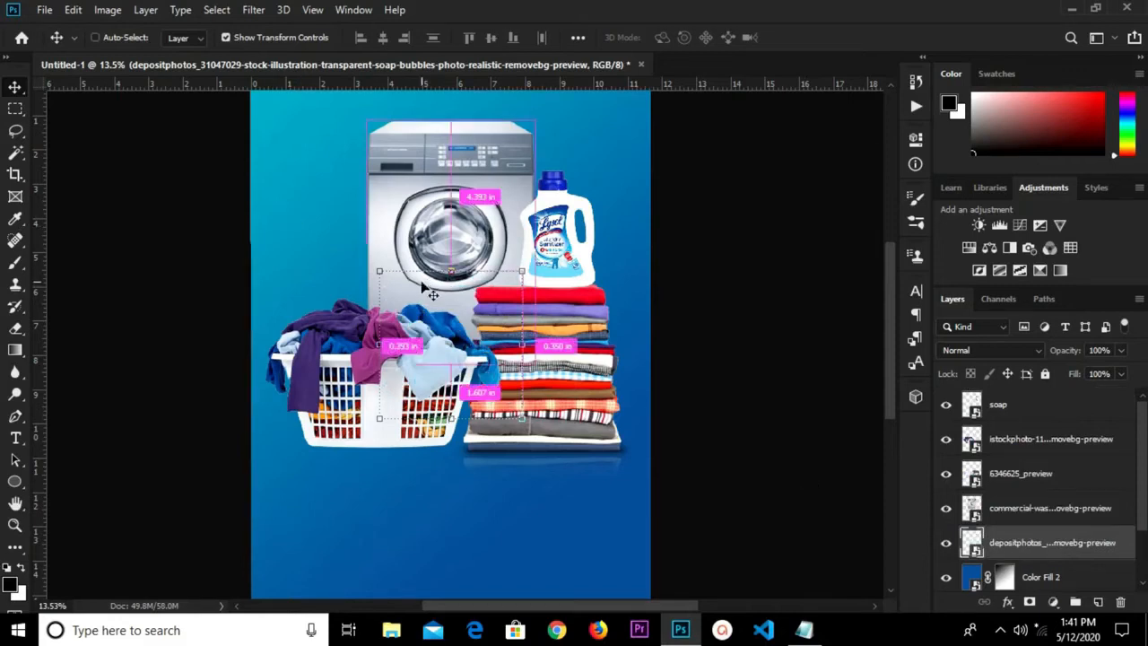
Step: Enlarge the soap bubbles to about 168% and position them beside the washing machine's left side, above the laundry basket
key(ctrl+t)
drag(381, 269, 279, 170)
drag(351, 273, 349, 226)
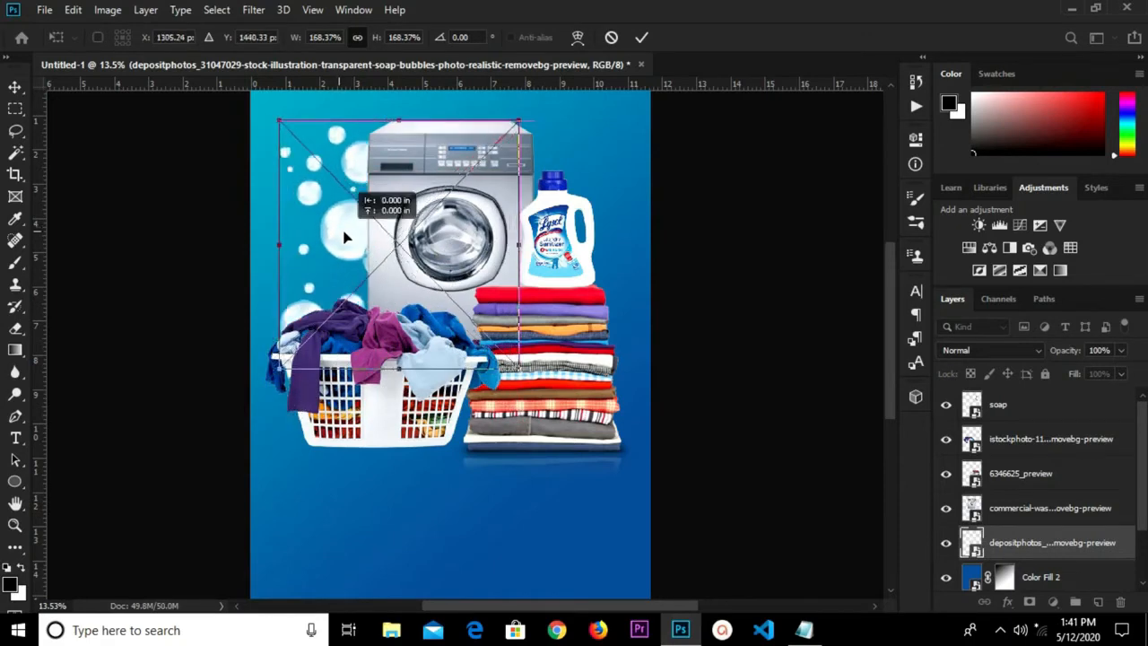
click(641, 37)
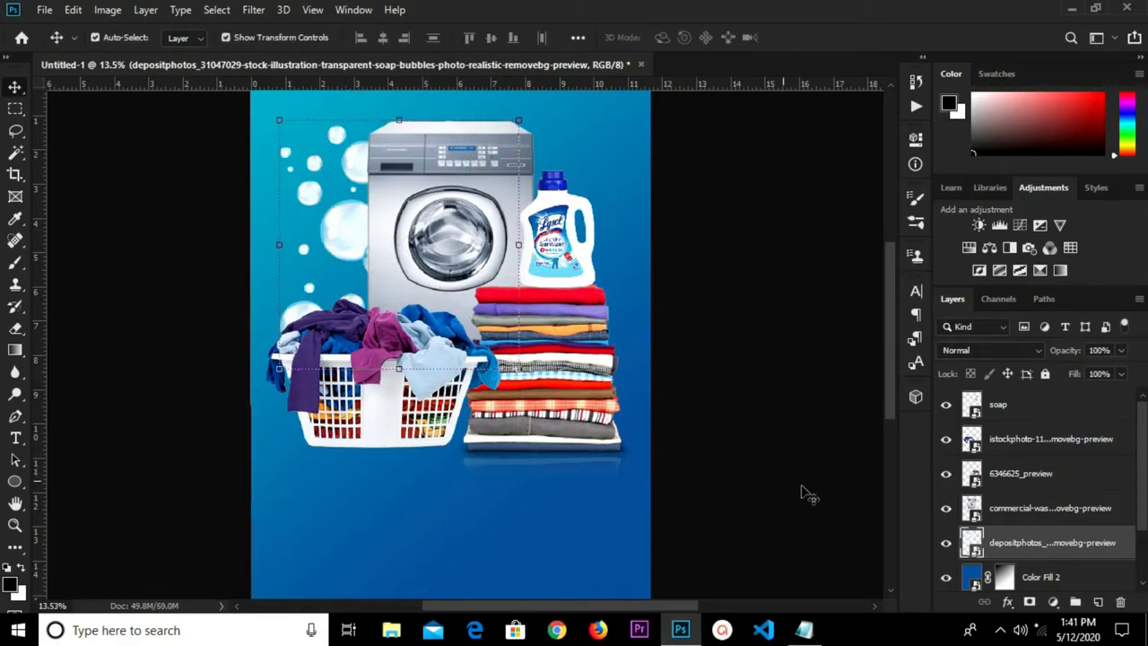
Step: Duplicate the soap-bubbles layer and move the copy to the right, behind the detergent bottle and folded clothes
scroll(1067, 535, down, 1)
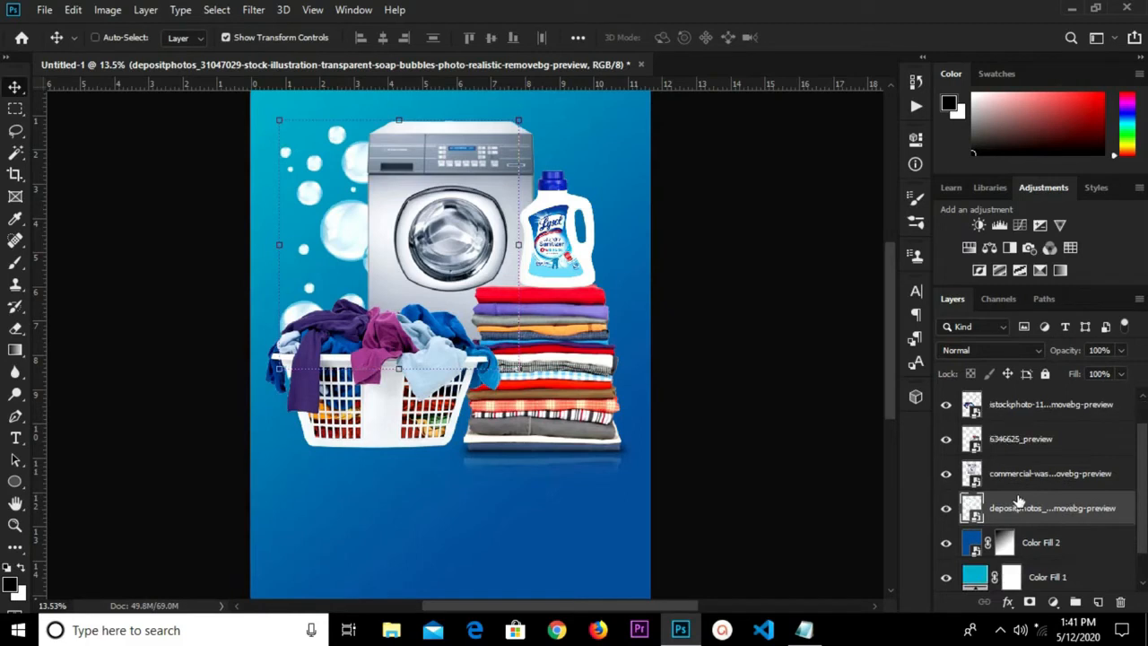
key(ctrl+j)
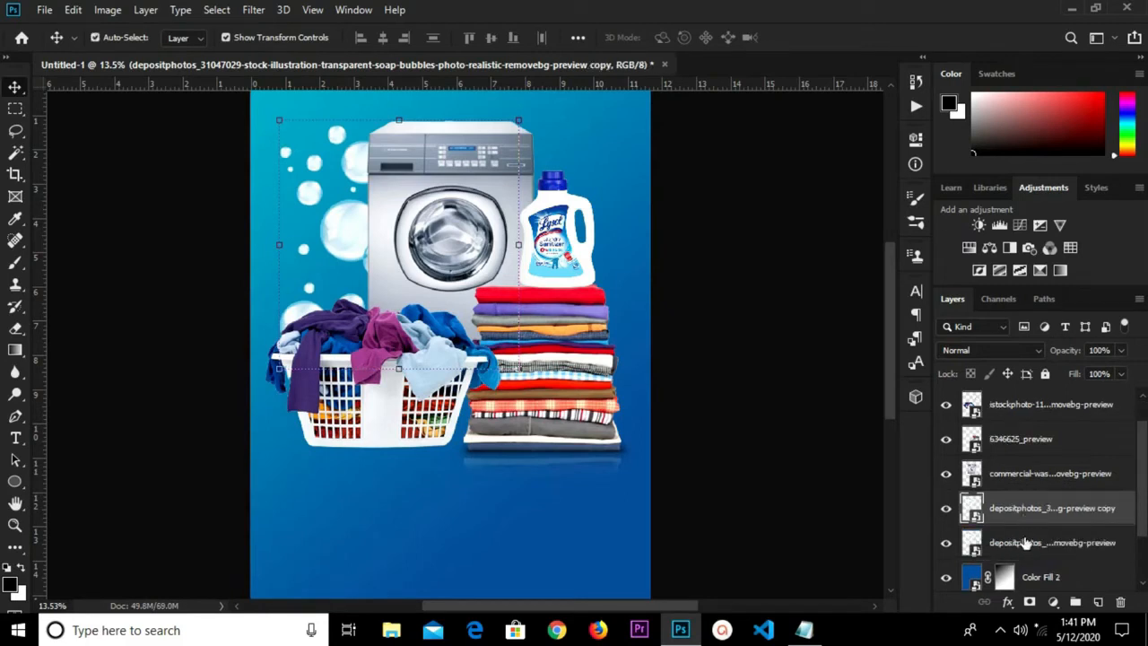
click(1025, 543)
click(1028, 518)
key(ctrl+t)
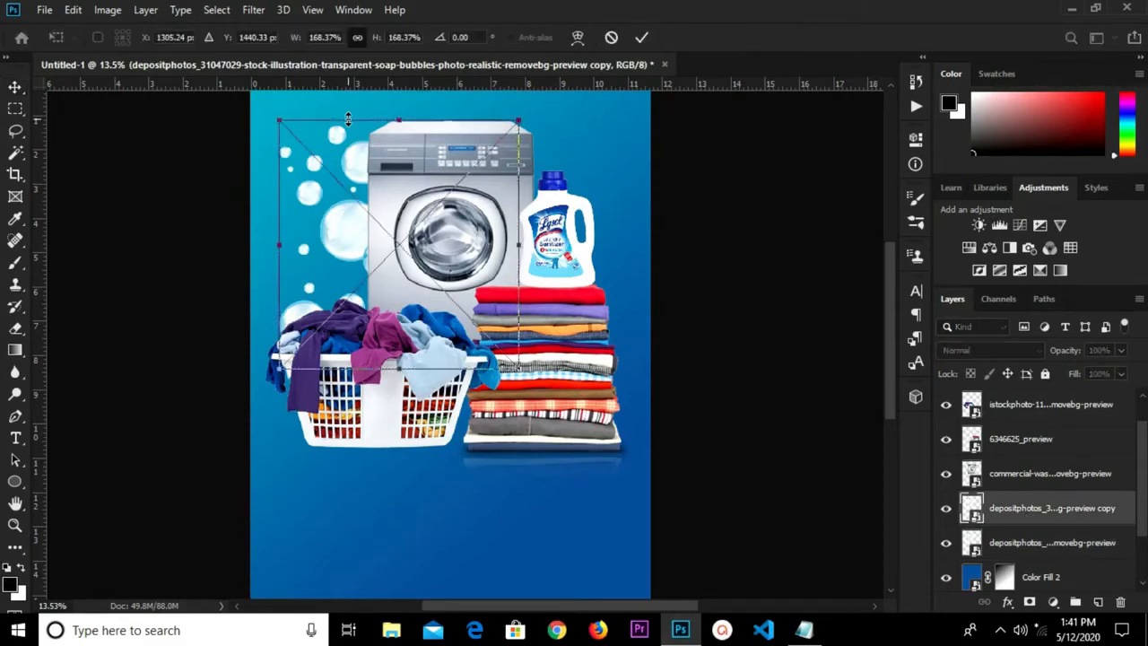
drag(336, 235, 496, 230)
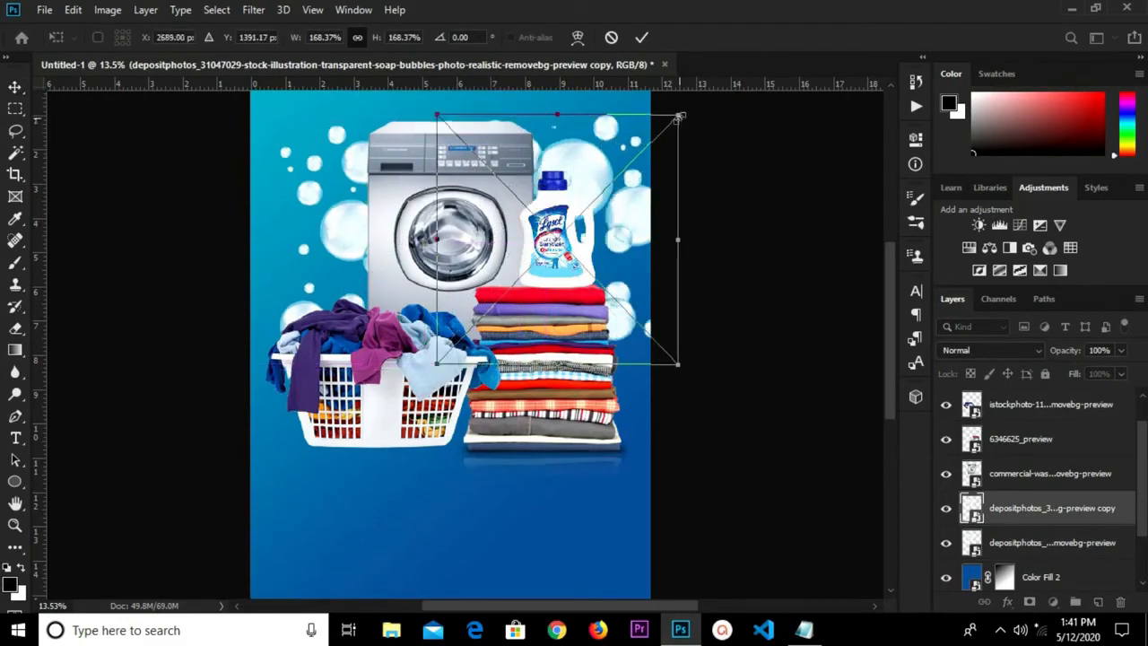
Step: Scale the bubbles copy down to about 138% and raise it to the flyer's top edge, behind the machine and bottle
drag(680, 116, 639, 122)
drag(600, 193, 590, 173)
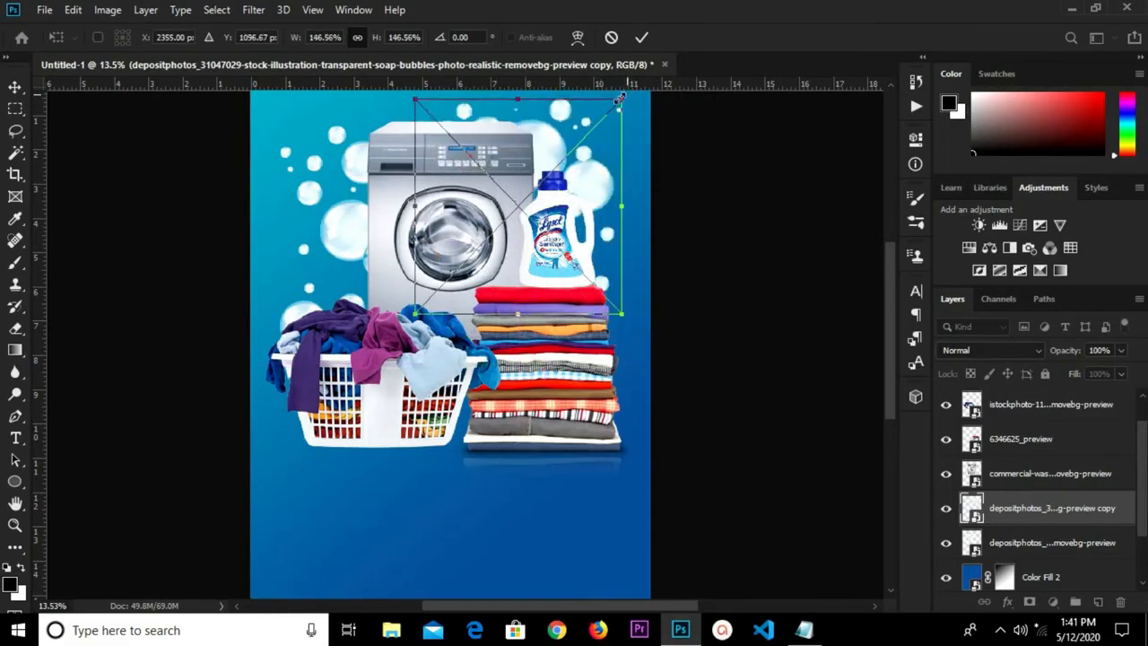
drag(620, 99, 609, 109)
scroll(610, 126, down, 2)
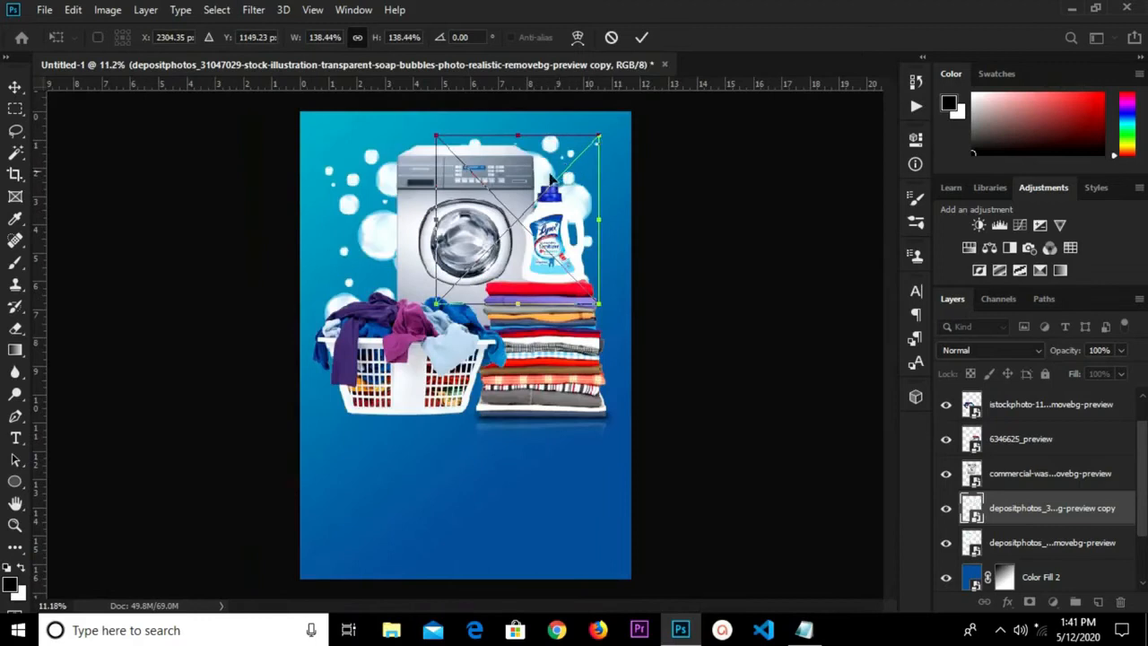
drag(551, 180, 548, 155)
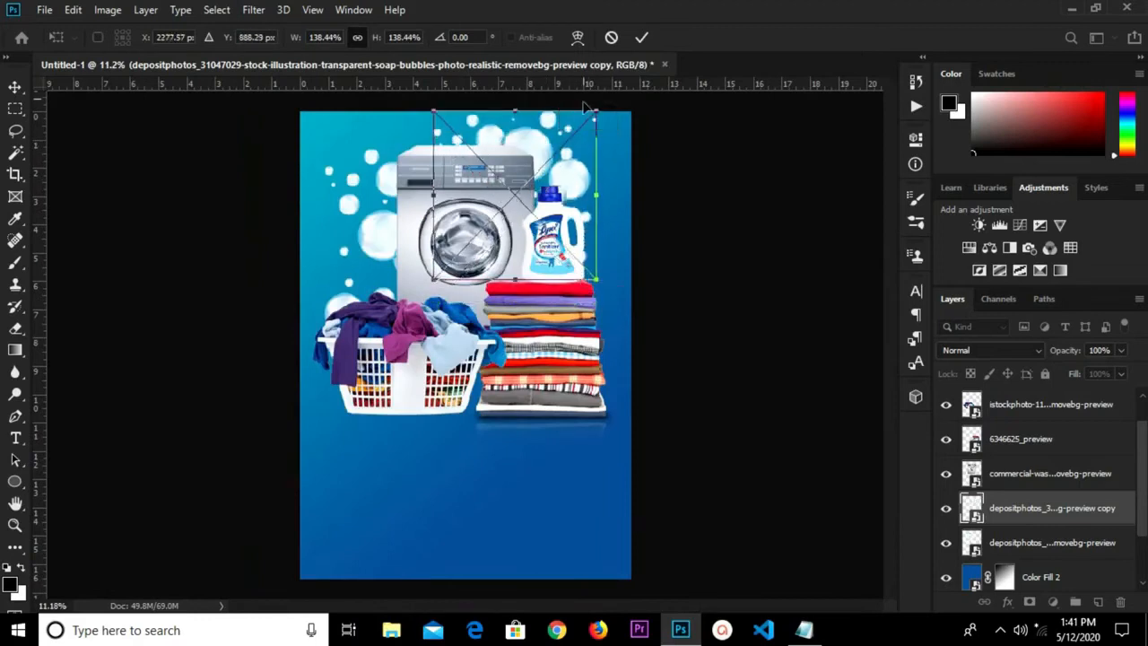
click(641, 37)
Step: Shift the original soap bubbles slightly down and right, closer behind the washing machine, and deselect them
mouse_move(386, 236)
mouse_down()
mouse_move(403, 230)
mouse_move(393, 254)
mouse_up()
scroll(413, 208, down, 1)
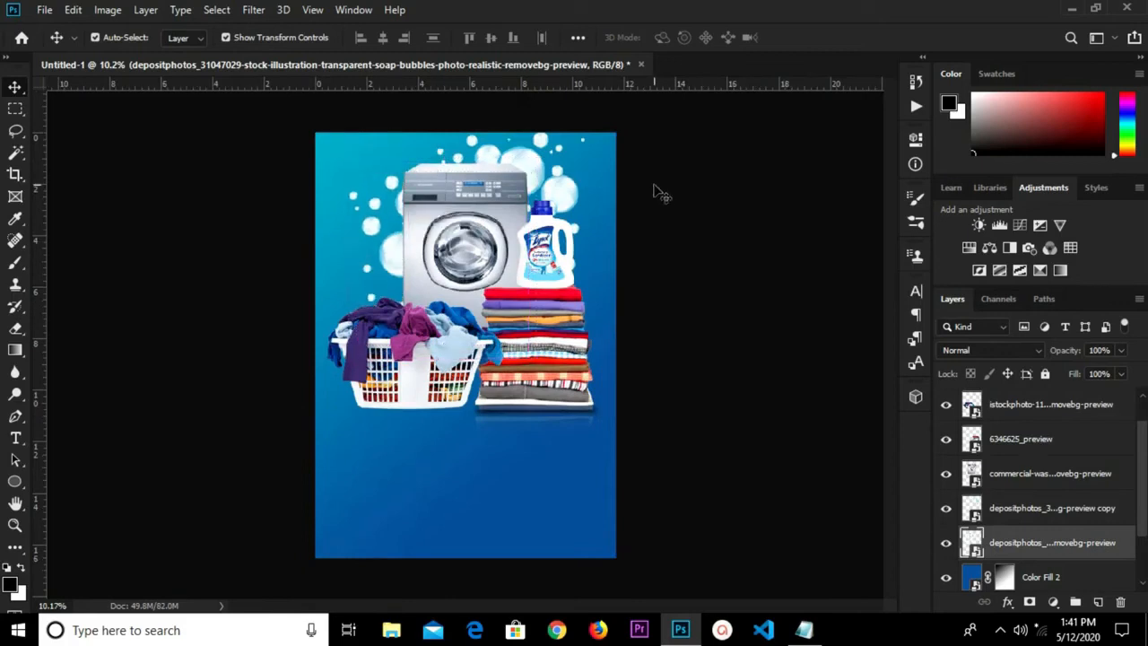
click(654, 191)
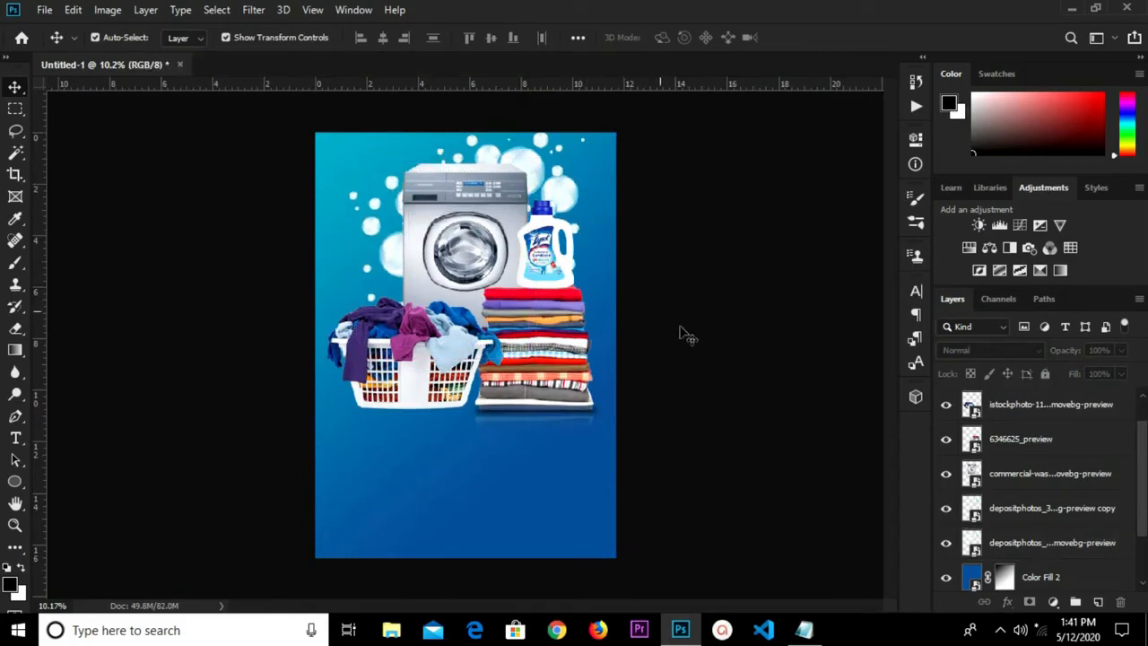
Step: Group the soap, basket, folded clothes, washing machine and both bubbles layers, and check the group by toggling its visibility
click(1035, 543)
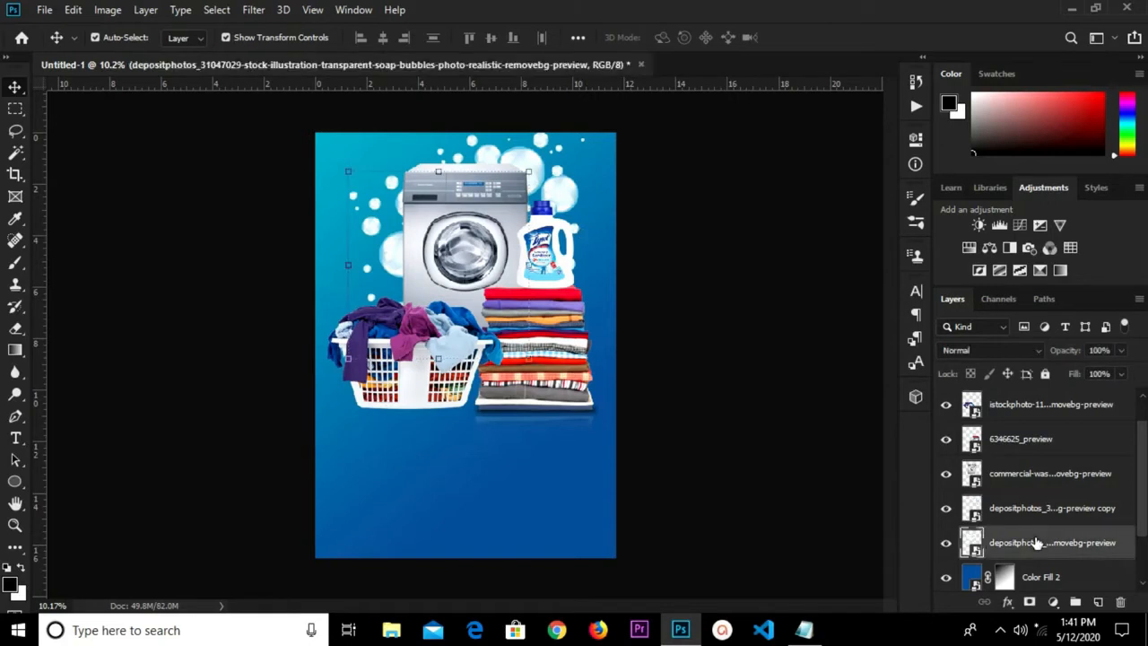
scroll(1036, 542, up, 1)
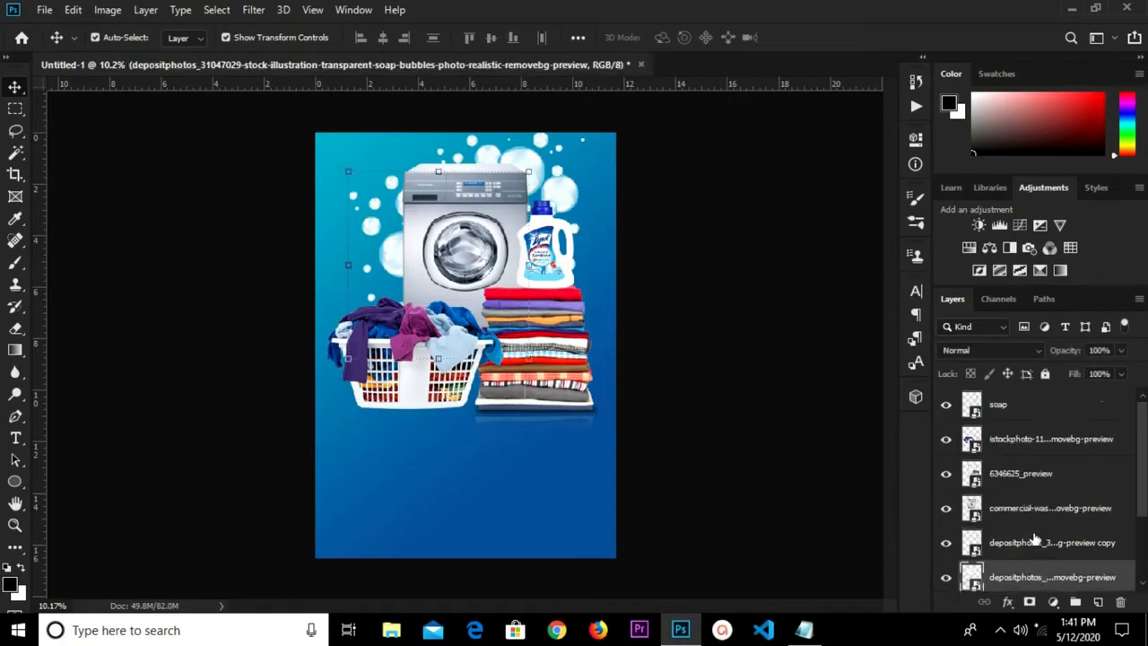
shift+click(1032, 410)
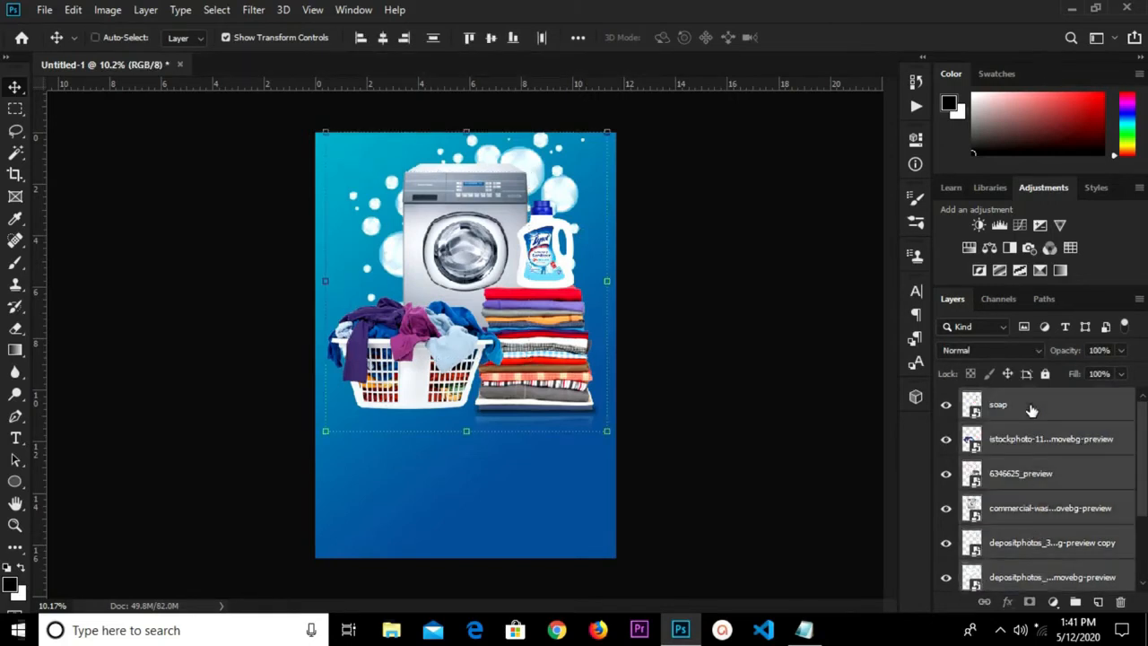
key(ctrl+g)
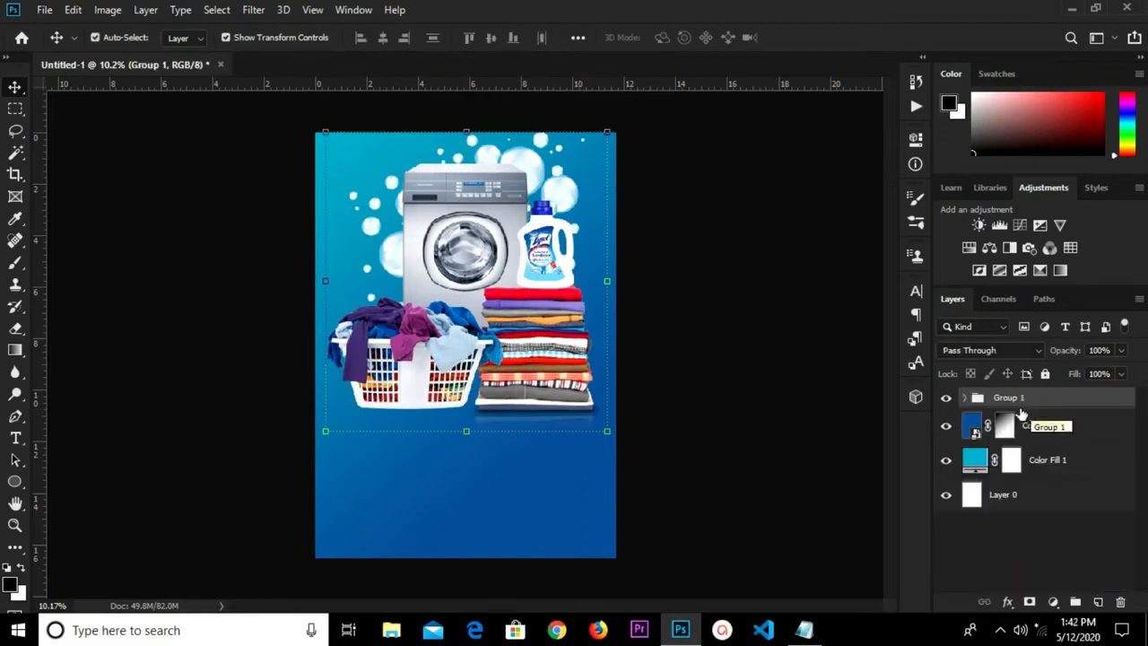
click(946, 397)
click(948, 397)
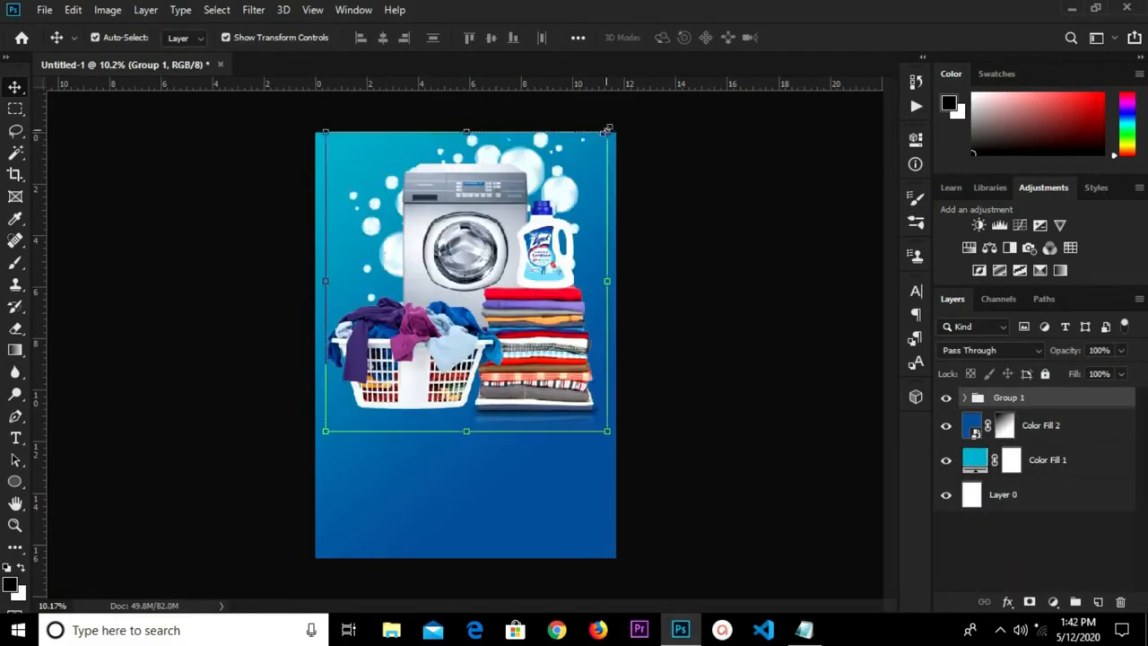
Step: Scale the product group down to about 87% and centre it horizontally on the canvas
drag(608, 130, 571, 171)
drag(417, 268, 438, 257)
click(809, 38)
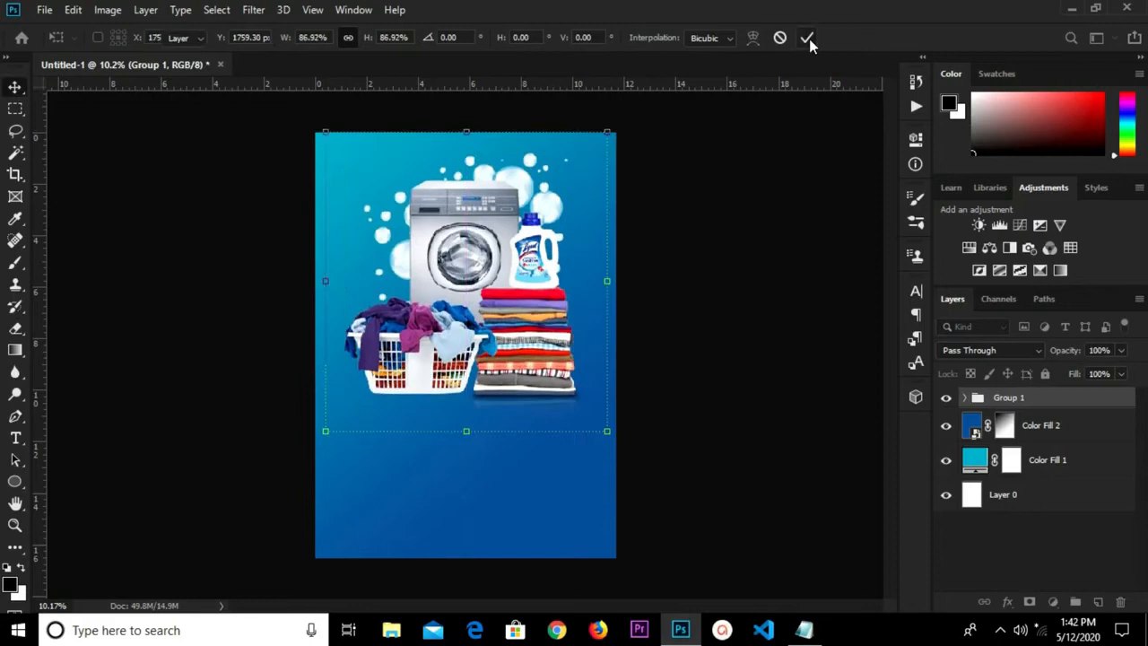
key(ctrl+a)
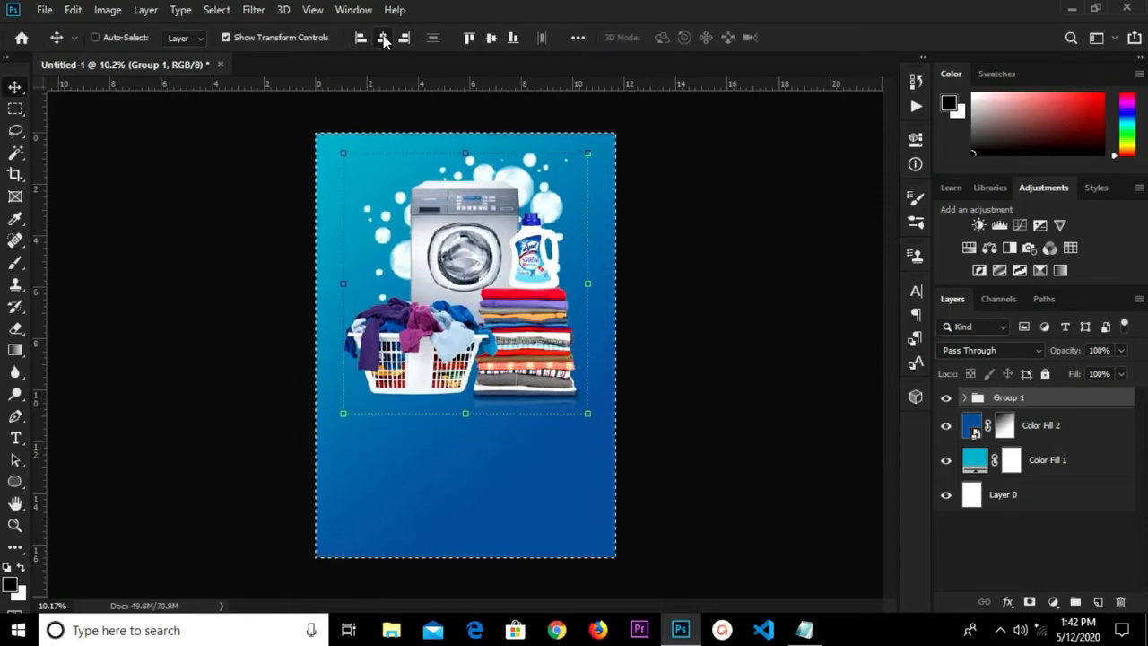
key(ctrl+d)
Step: Nudge the product group upward in large increments until its bounds sit just below the flyer's top edge
key(shift+Up)
key(shift+Up)
key(shift+Up)
key(shift+Up)
key(shift+Up)
key(shift+Up)
key(shift+Up)
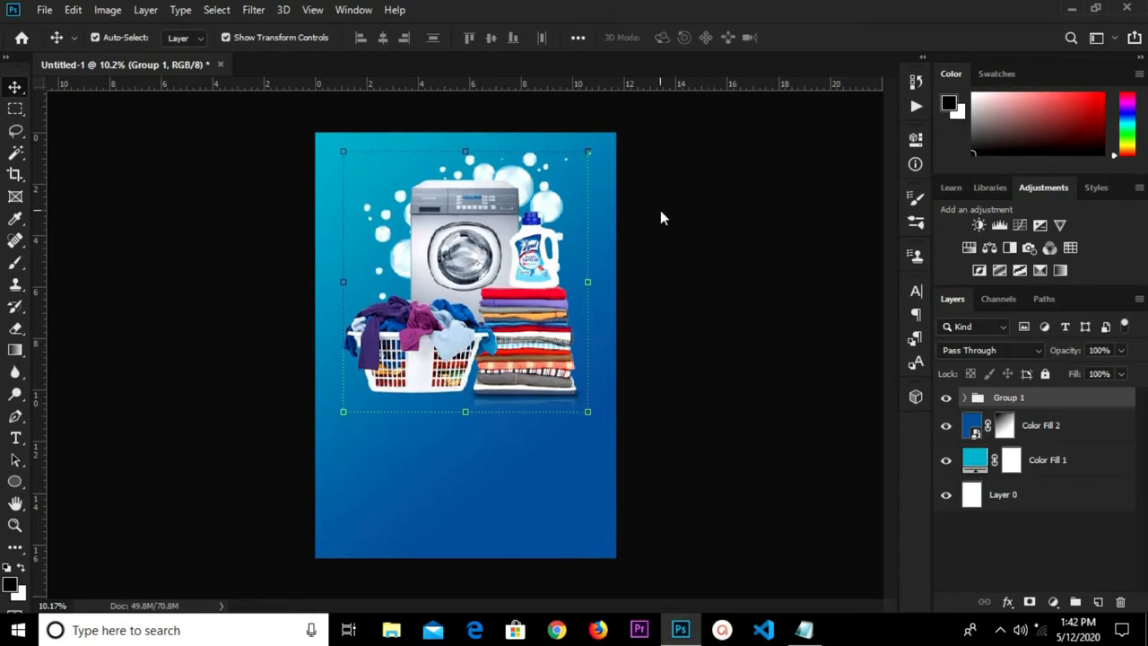
key(shift+Up)
key(shift+Up)
key(shift+Up)
key(shift+Up)
key(shift+Up)
key(shift+Up)
key(shift+Up)
key(shift+Up)
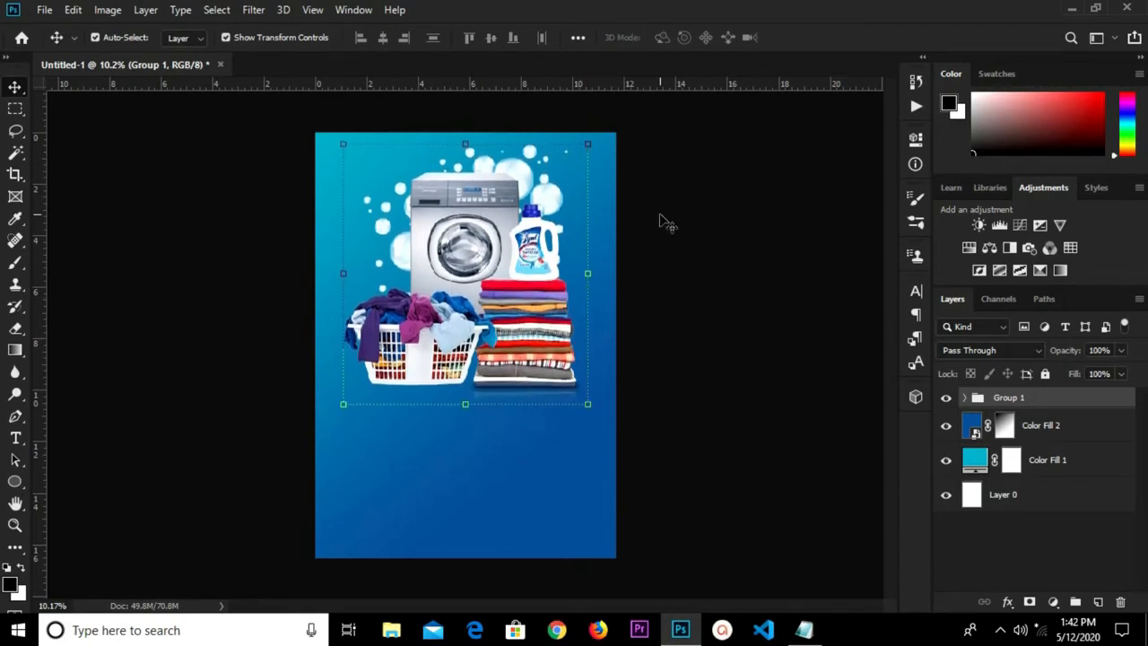
key(shift+Up)
key(shift+Up)
key(shift+Up)
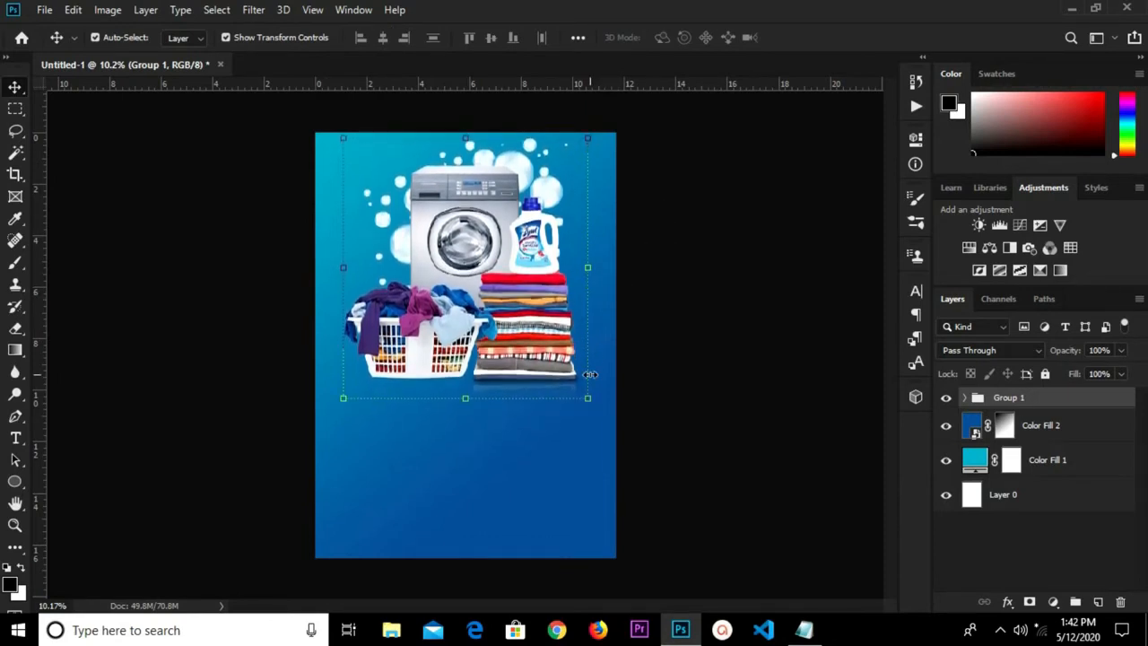
Step: Enlarge the product group to about 110.57% and centre it horizontally on the whole canvas again
drag(585, 402, 606, 435)
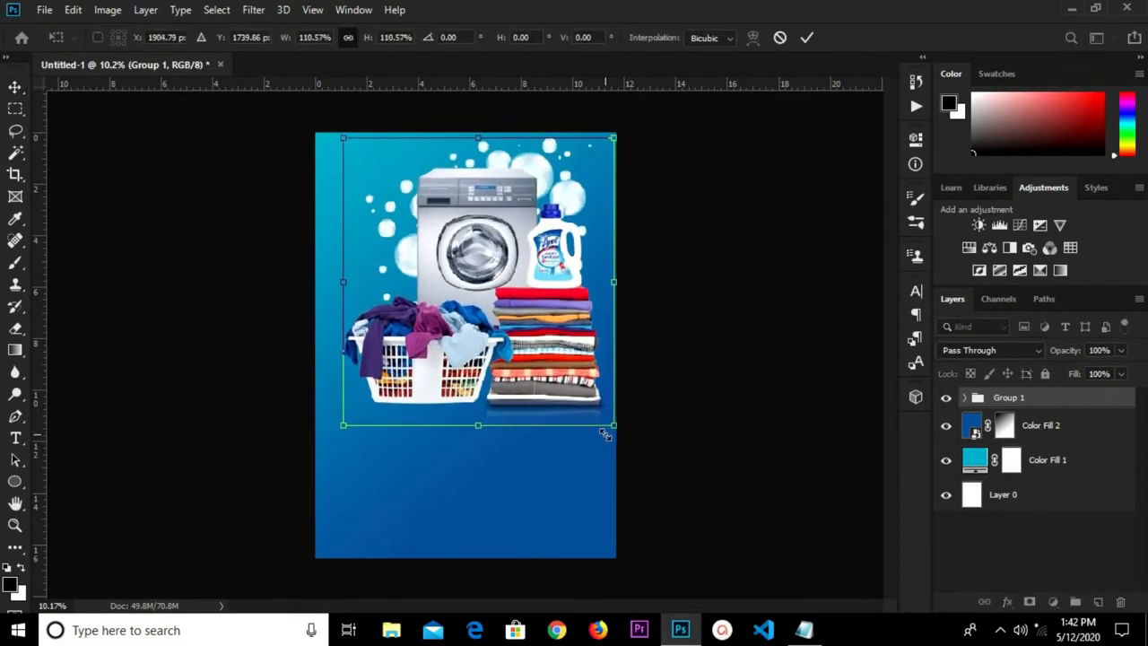
click(805, 39)
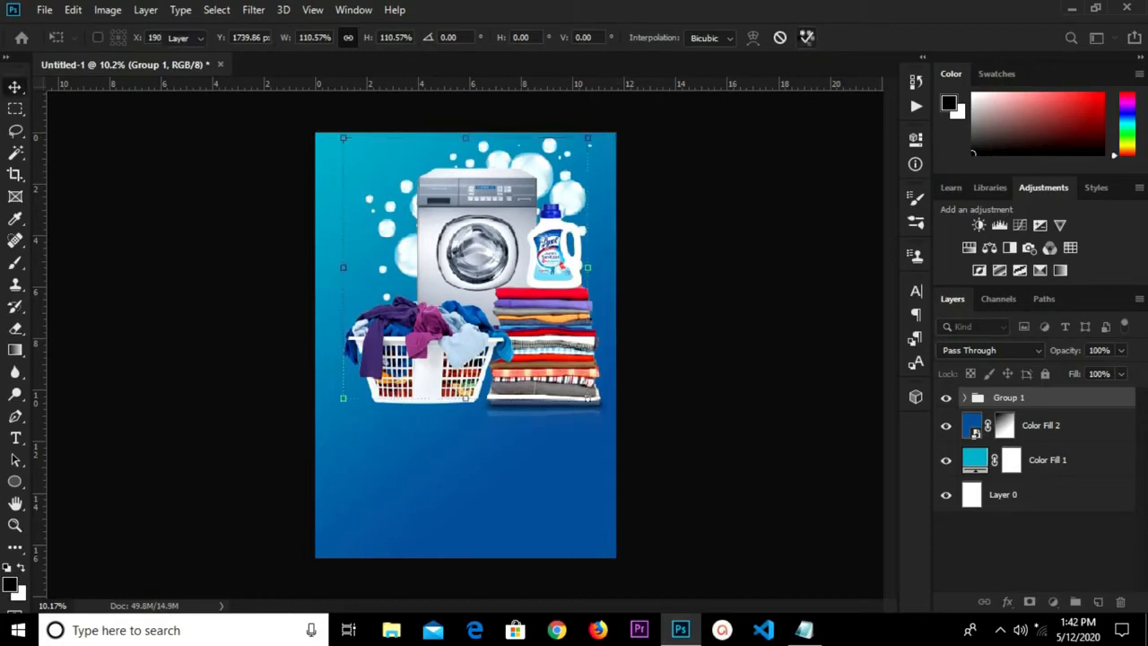
key(ctrl+a)
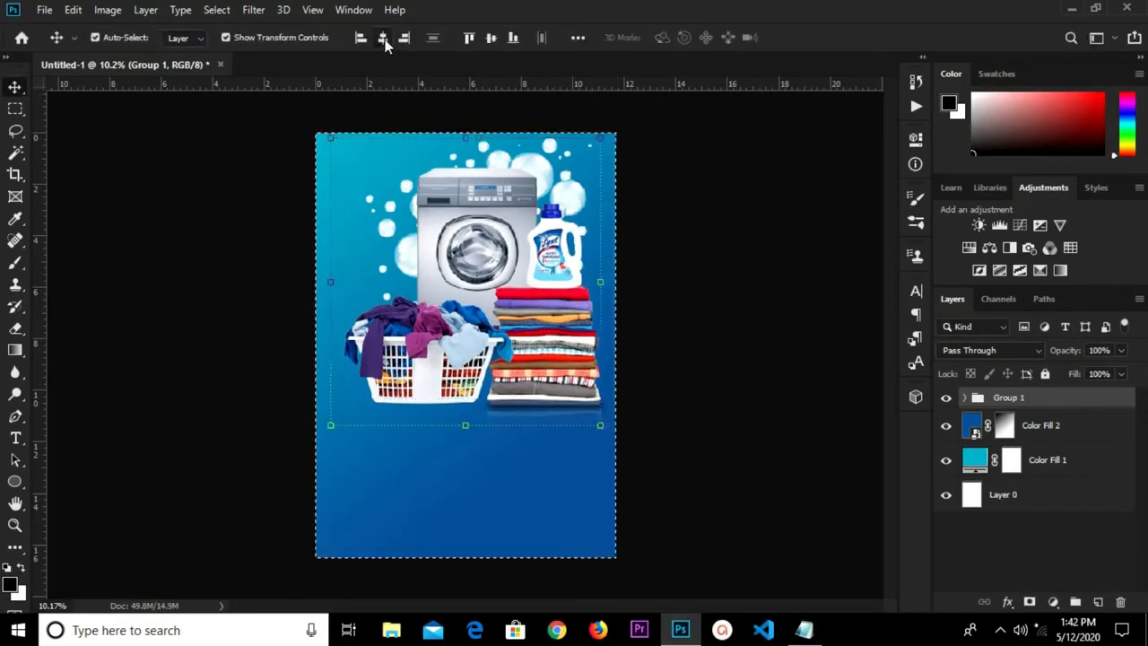
Step: Centre the product group horizontally on the canvas and clear both the canvas selection and the layer selection
click(383, 38)
key(ctrl+d)
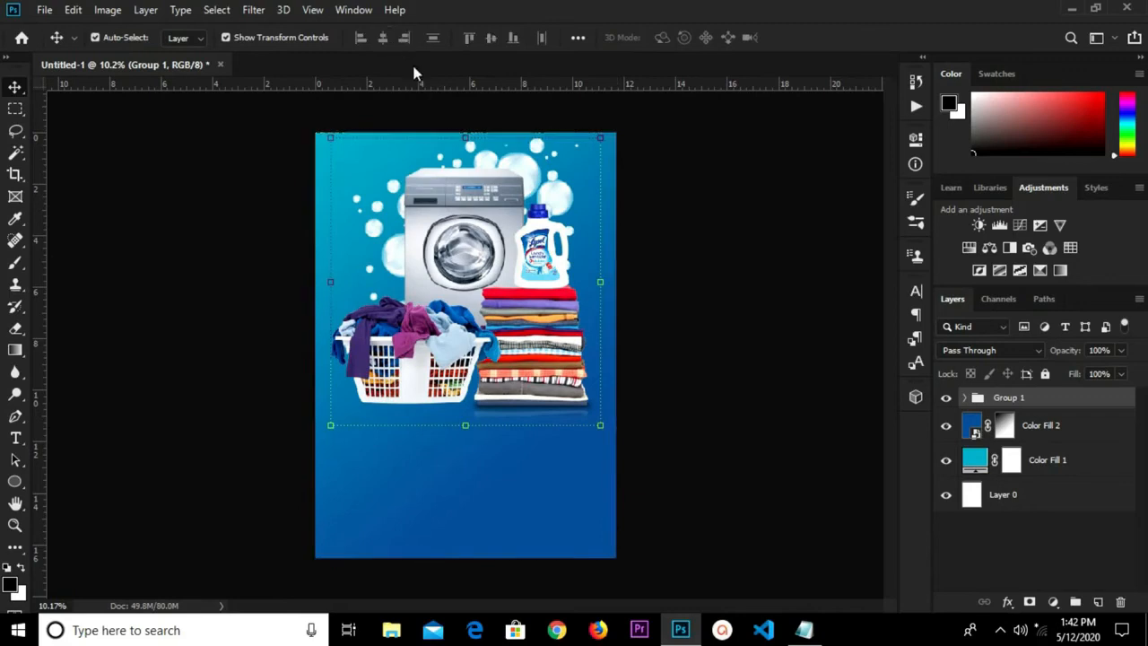
click(657, 287)
Step: Switch to the laundry notes in Notepad, copy the line "Laundry and cleaning experts" and return to Photoshop
mouse_move(803, 629)
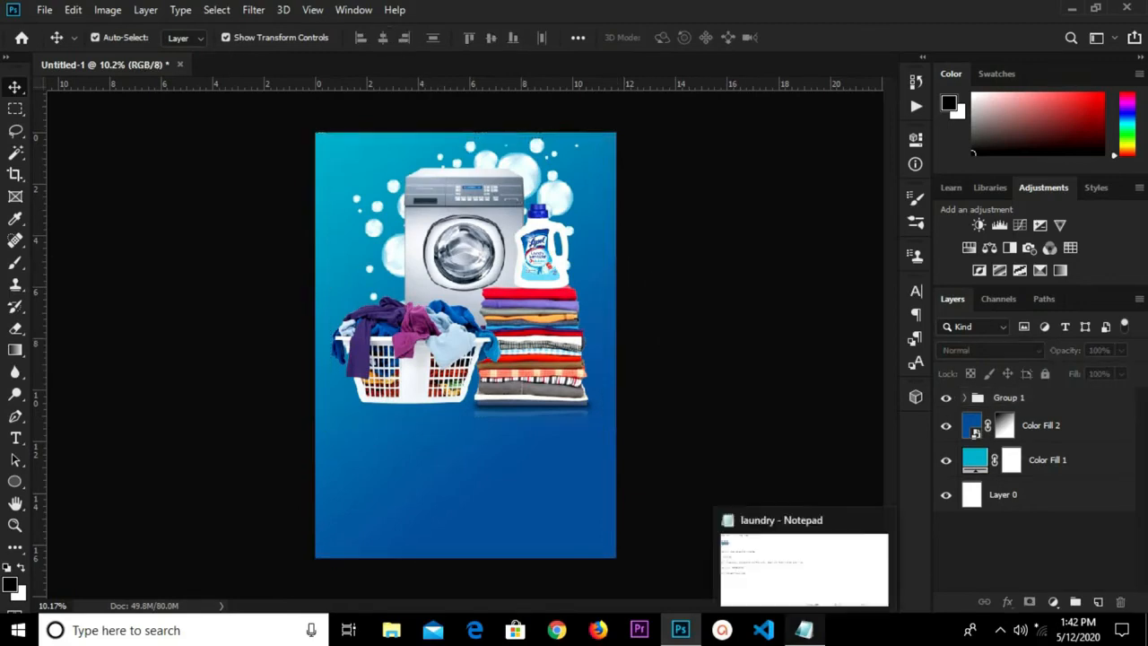
click(807, 574)
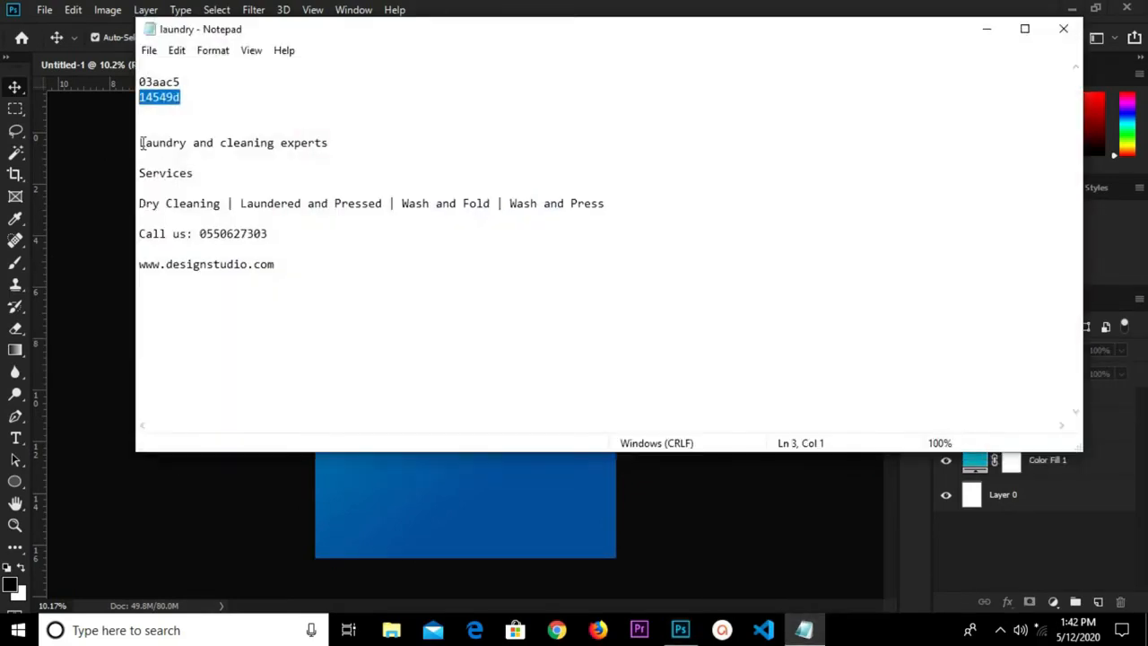
drag(138, 144, 364, 158)
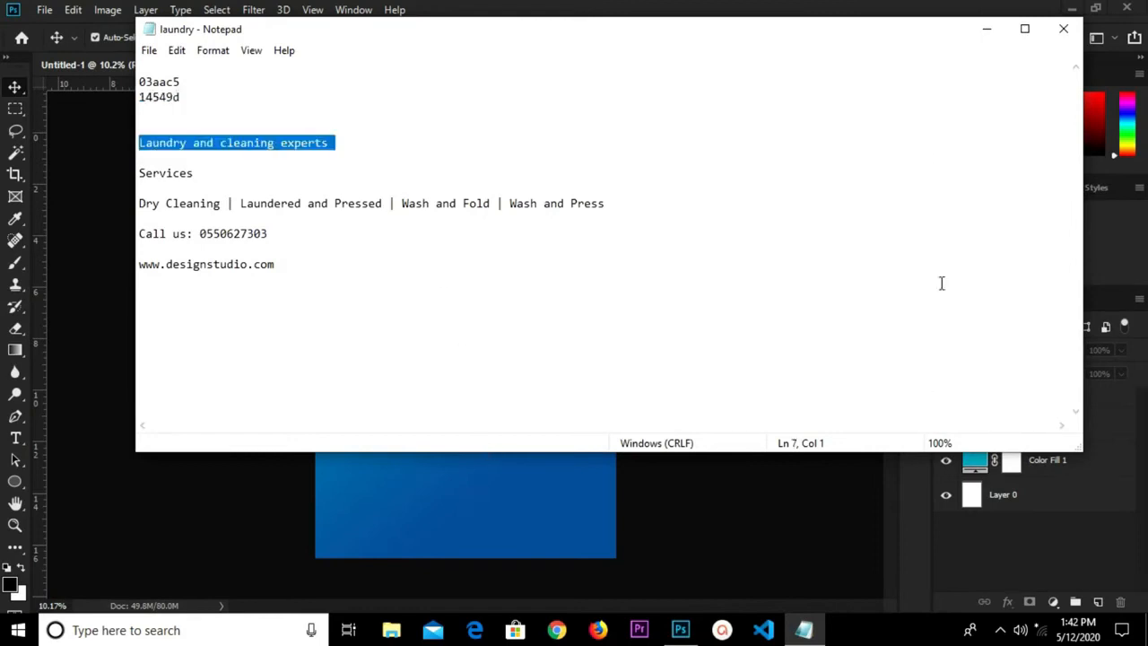
click(986, 29)
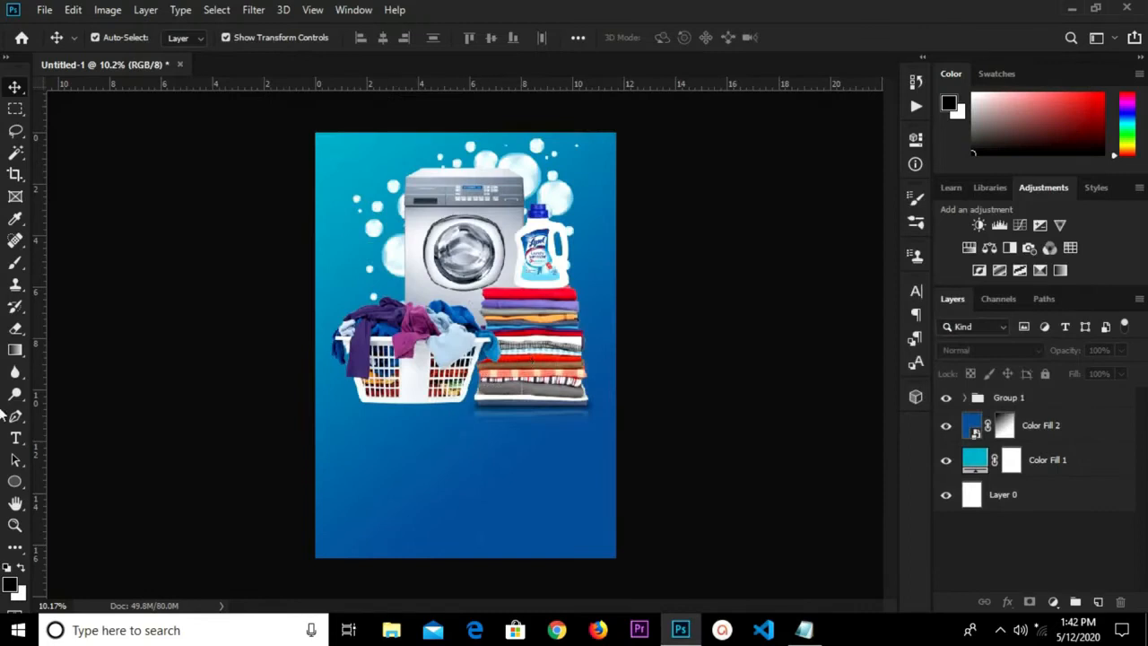
Step: Paste the copied "Laundry and cleaning experts" as a horizontal text layer in the empty blue area below the basket
click(15, 439)
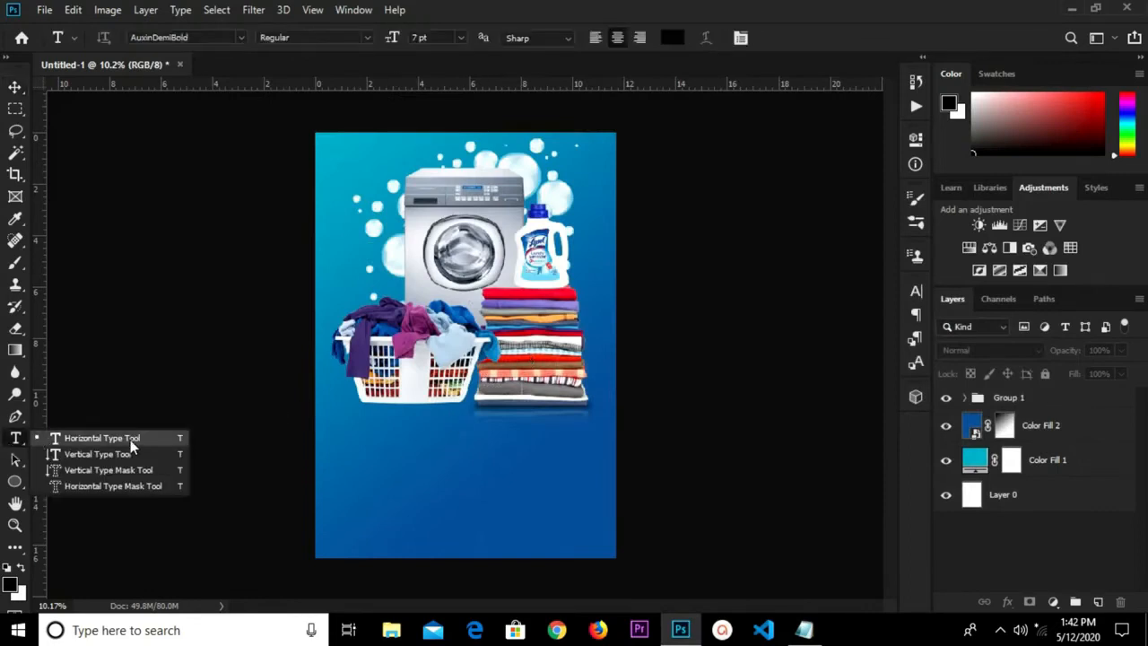
click(57, 438)
click(383, 467)
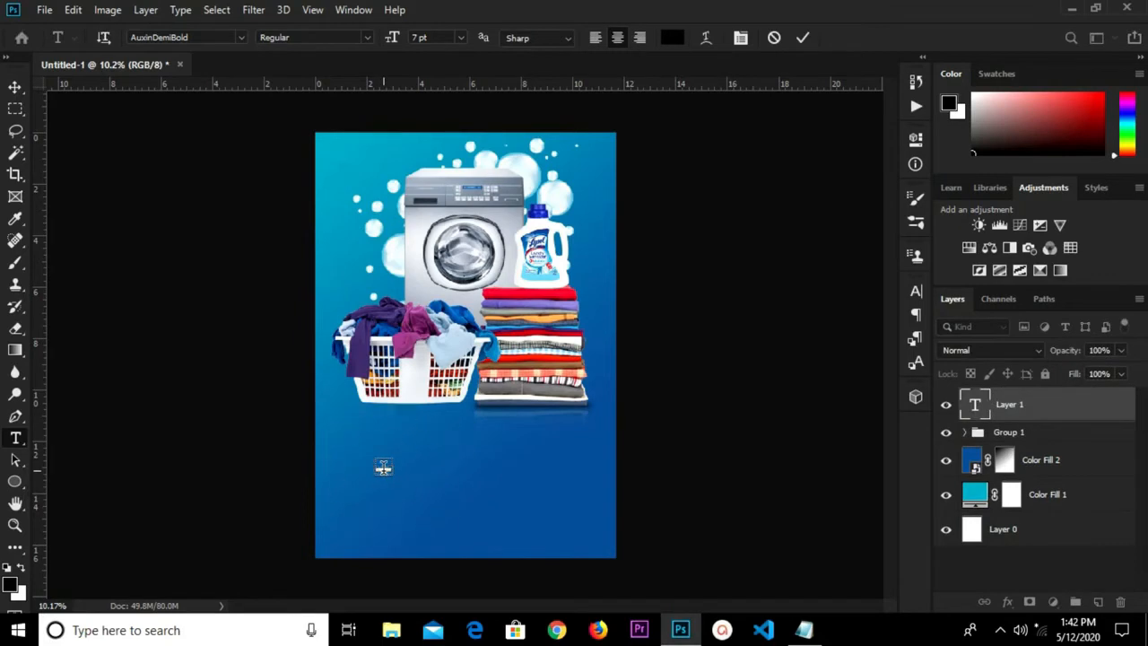
key(ctrl+v)
click(803, 38)
Step: Set the headline text's colour to white (ffffff) and its font size to 90 pt
click(672, 37)
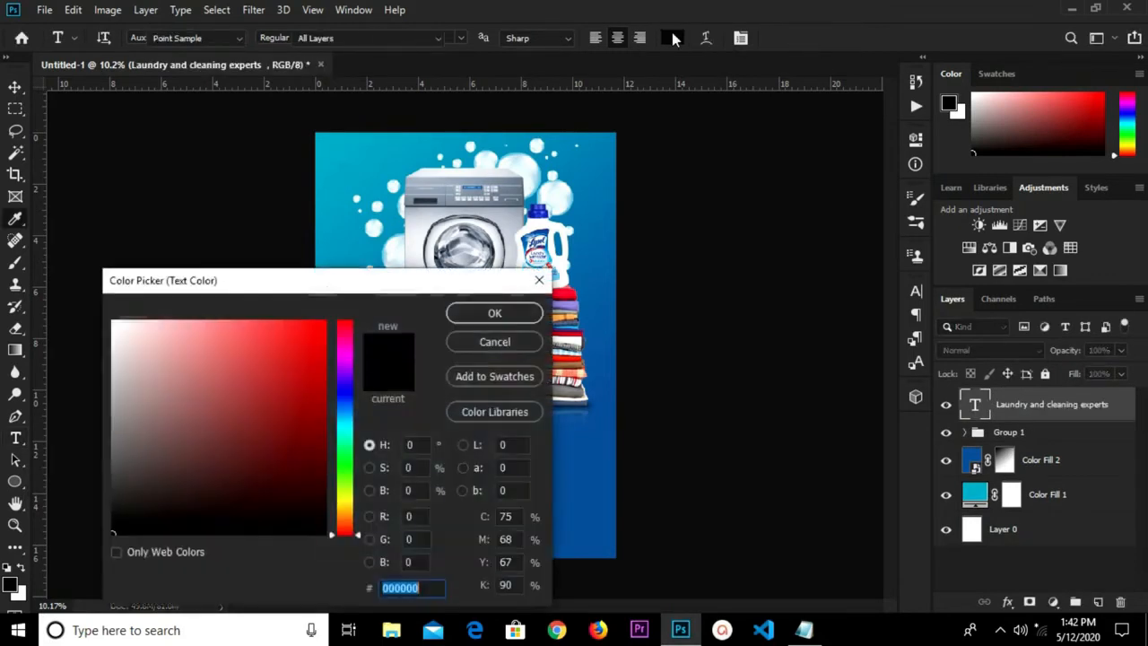
text(ffffff)
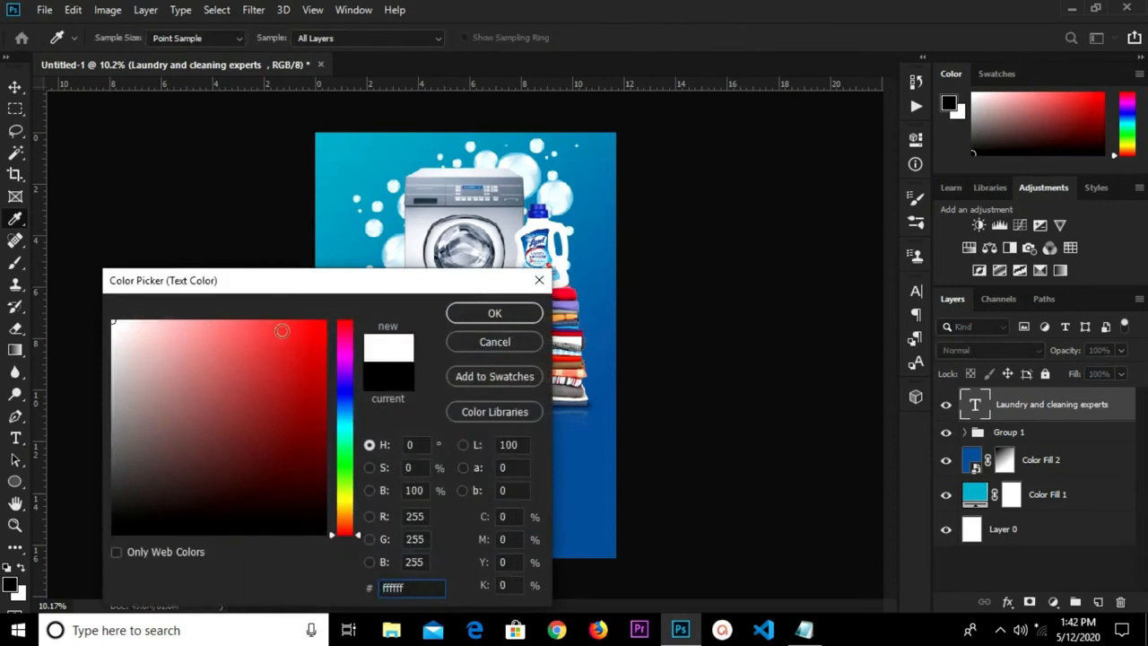
click(496, 313)
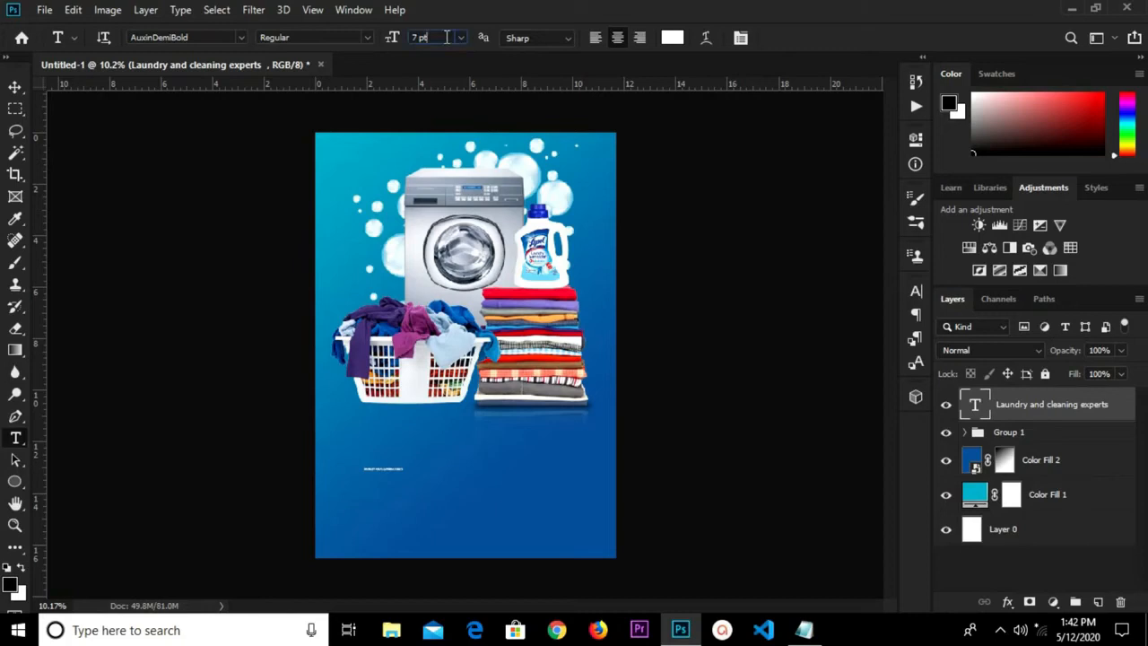
drag(446, 37, 368, 37)
text(30 pt)
key(Return)
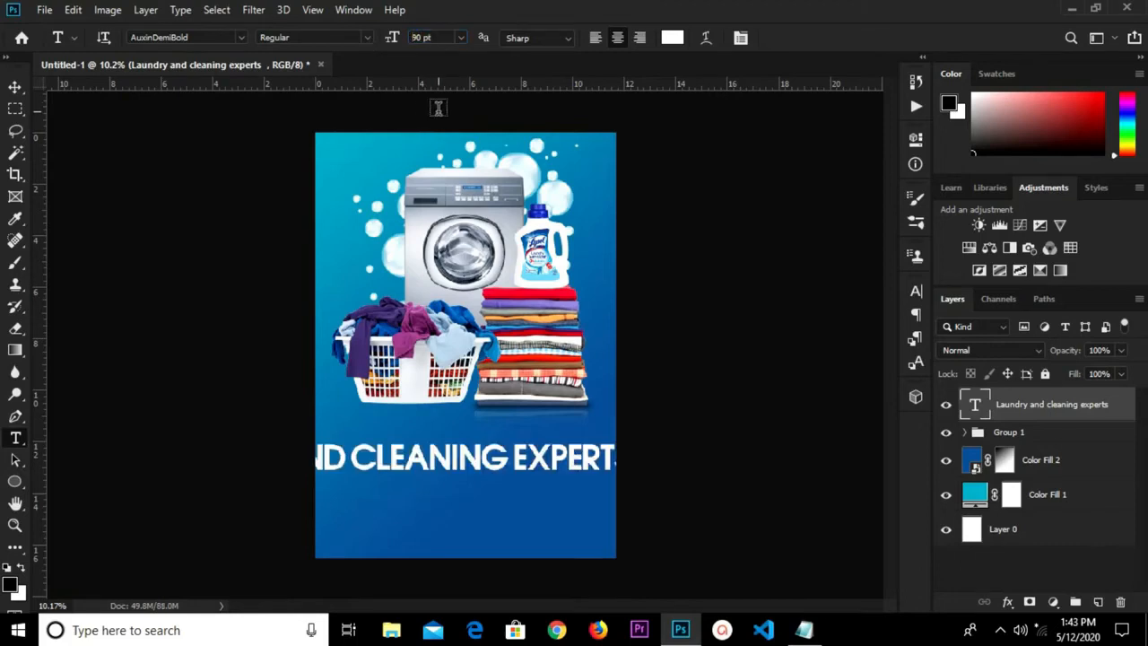
Step: Move the headline right and slightly down so that it starts just inside the flyer's left edge
click(14, 90)
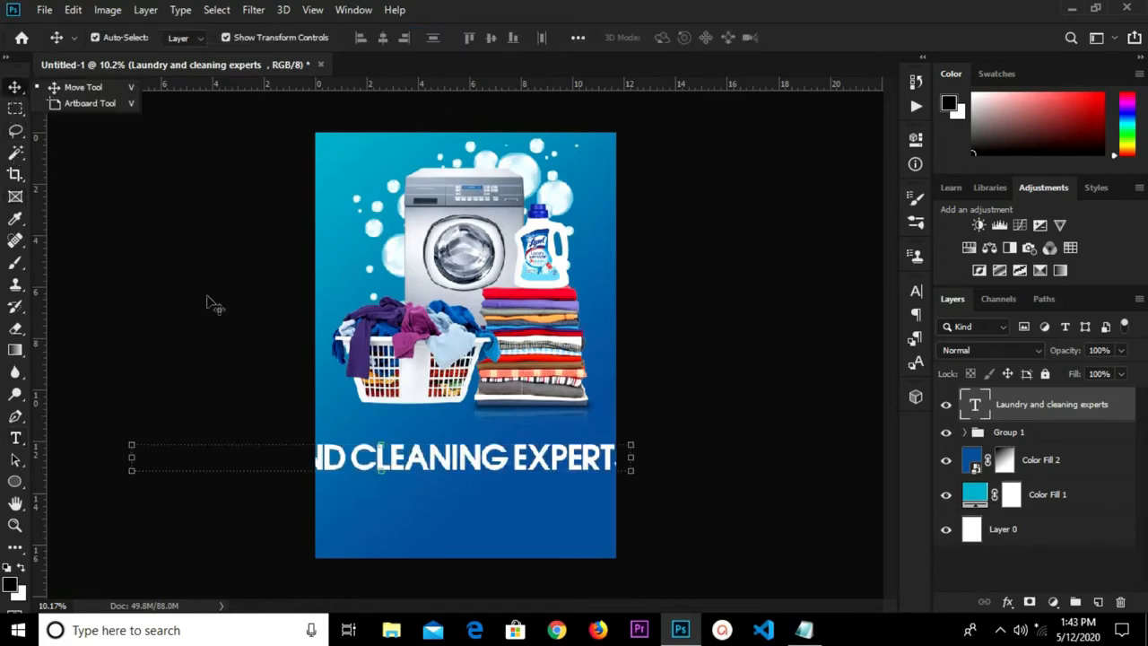
scroll(441, 462, down, 2)
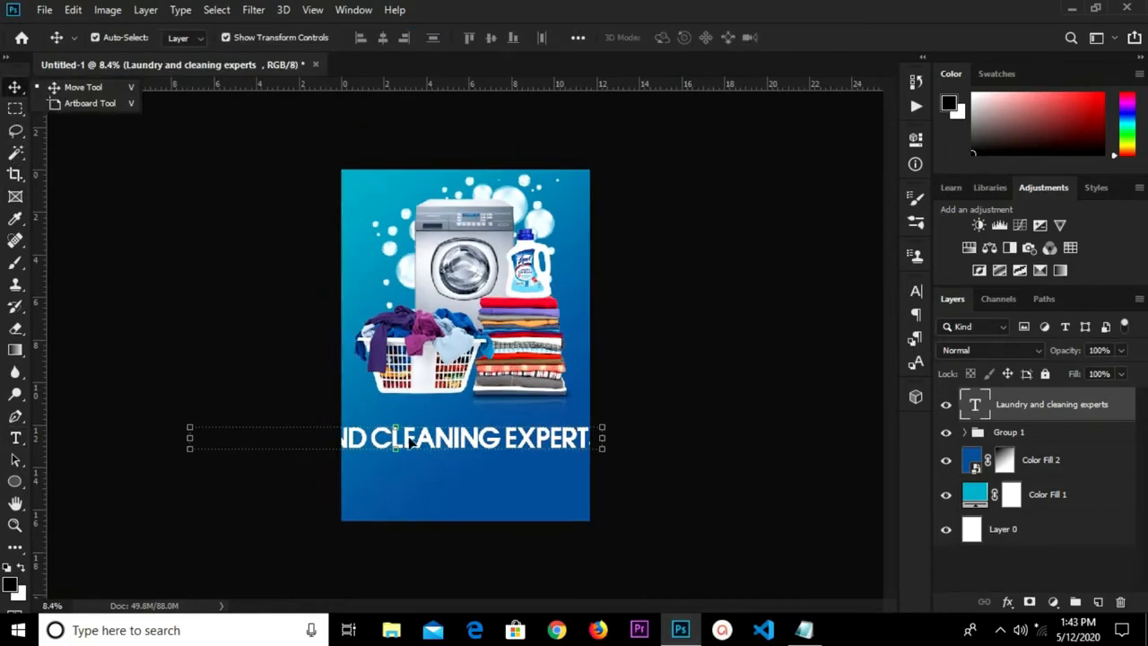
drag(423, 452, 485, 462)
drag(415, 455, 459, 457)
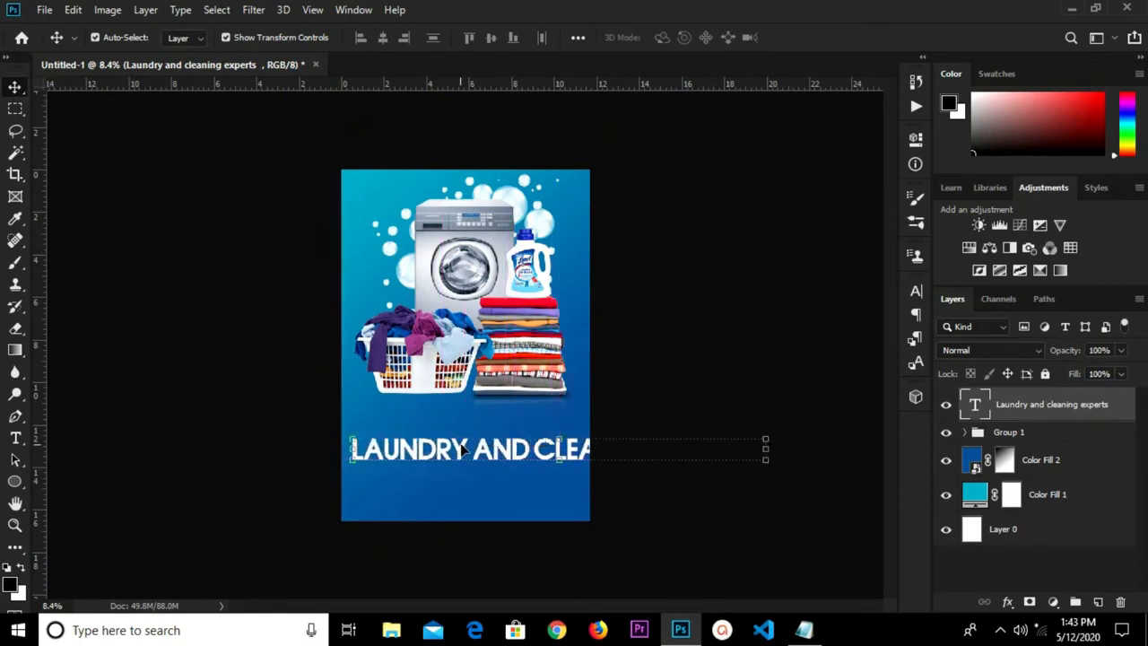
Step: Remove the word "Laundry" from the headline text, keeping only "and cleaning experts"
key(t)
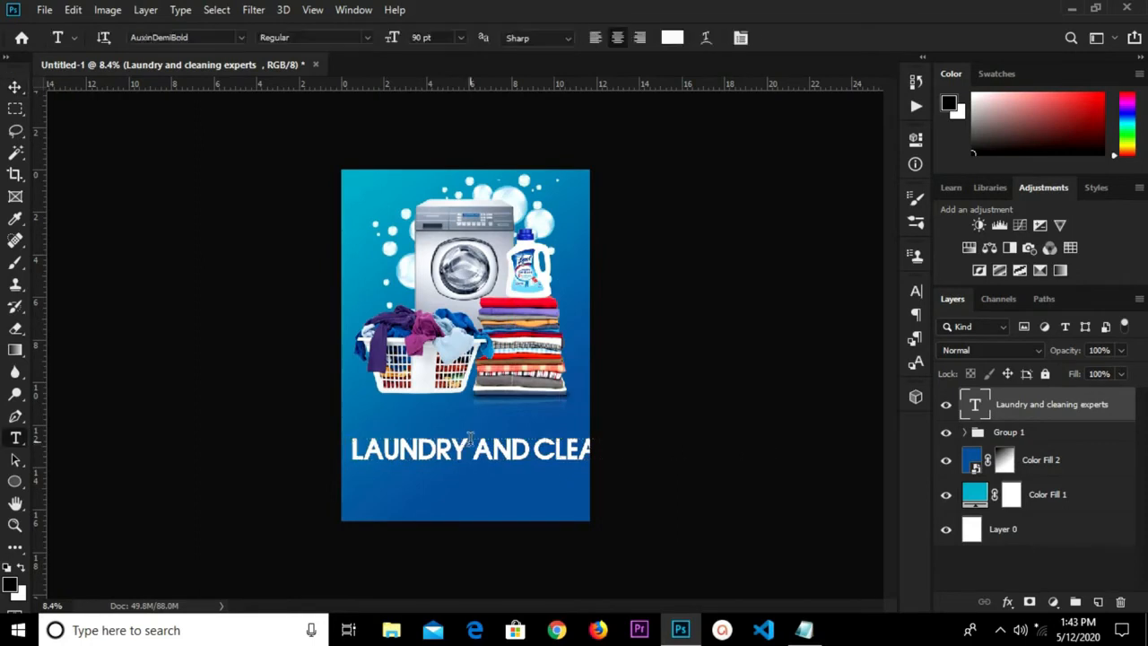
drag(468, 448, 354, 440)
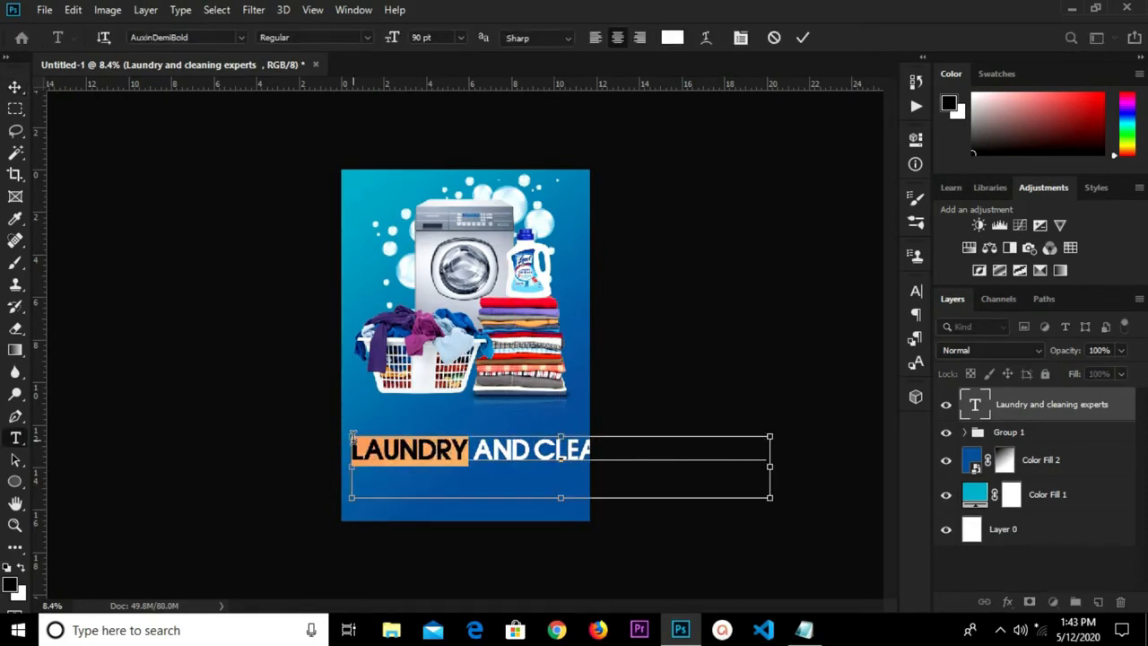
key(BackSpace)
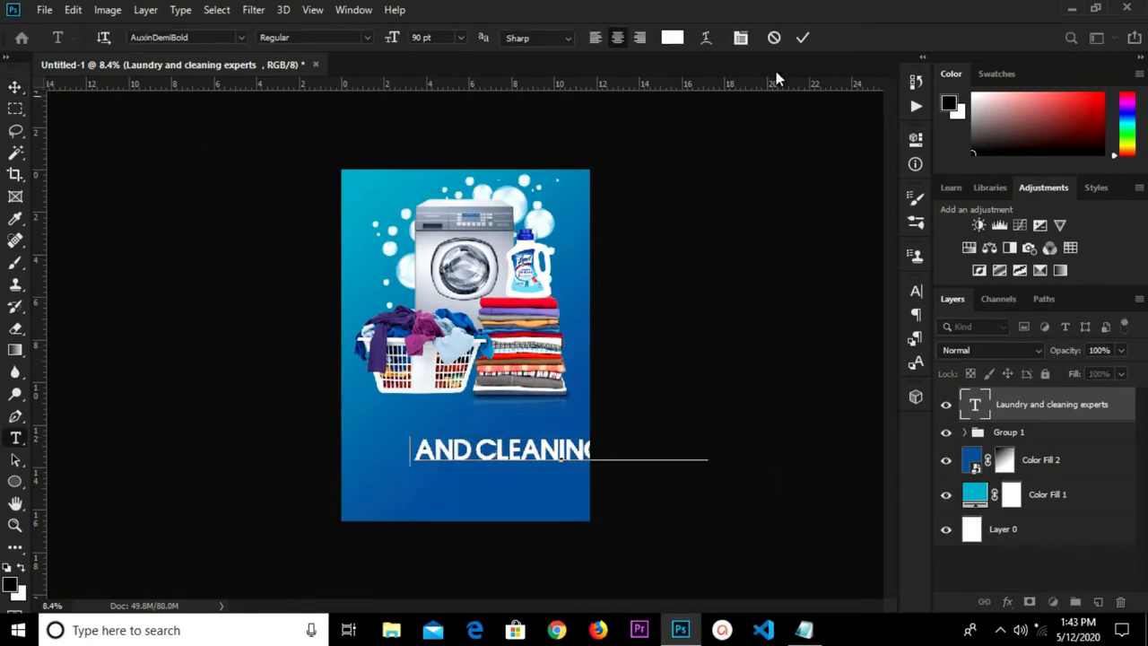
click(801, 39)
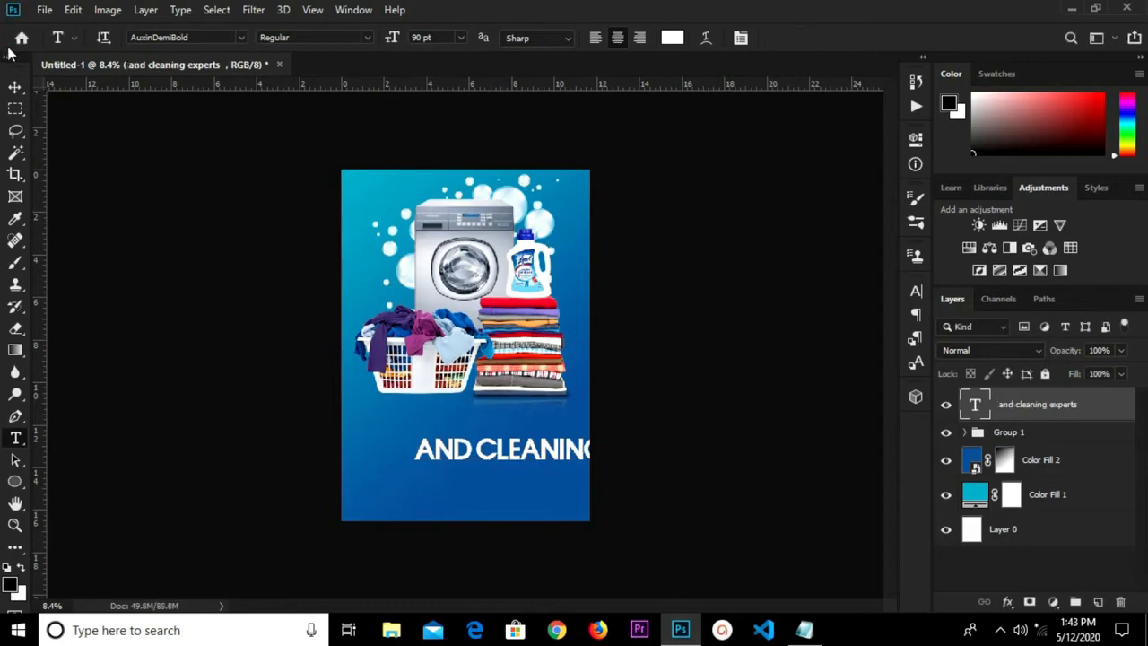
Step: Set the "and cleaning experts" text to 60 pt and turn off its All Caps style
click(16, 88)
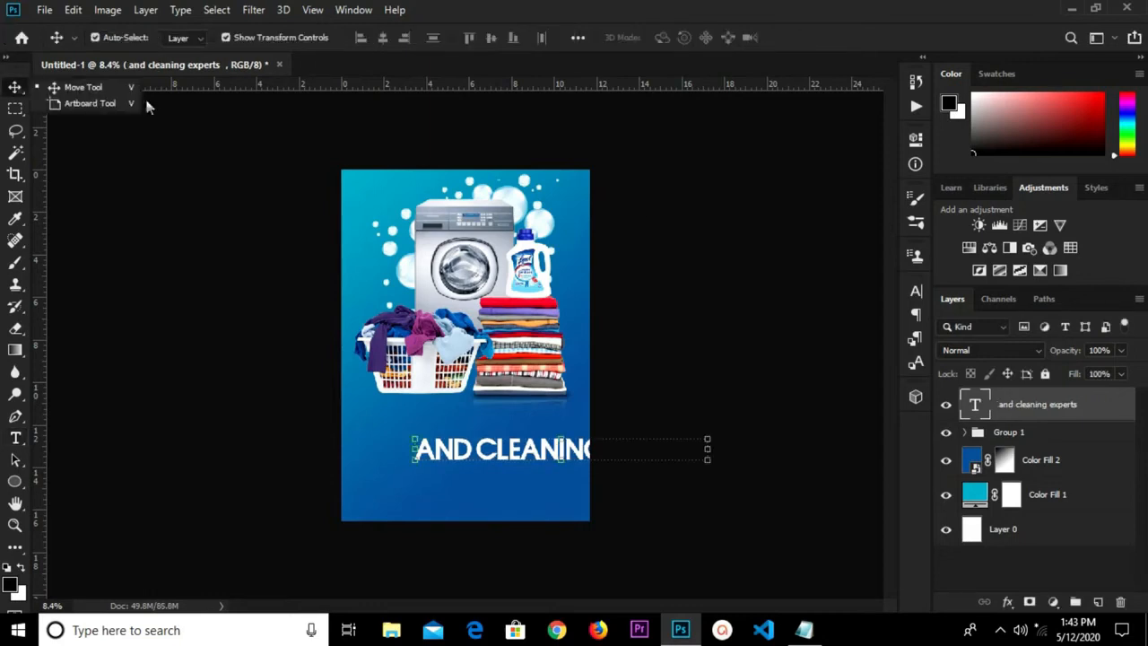
click(915, 293)
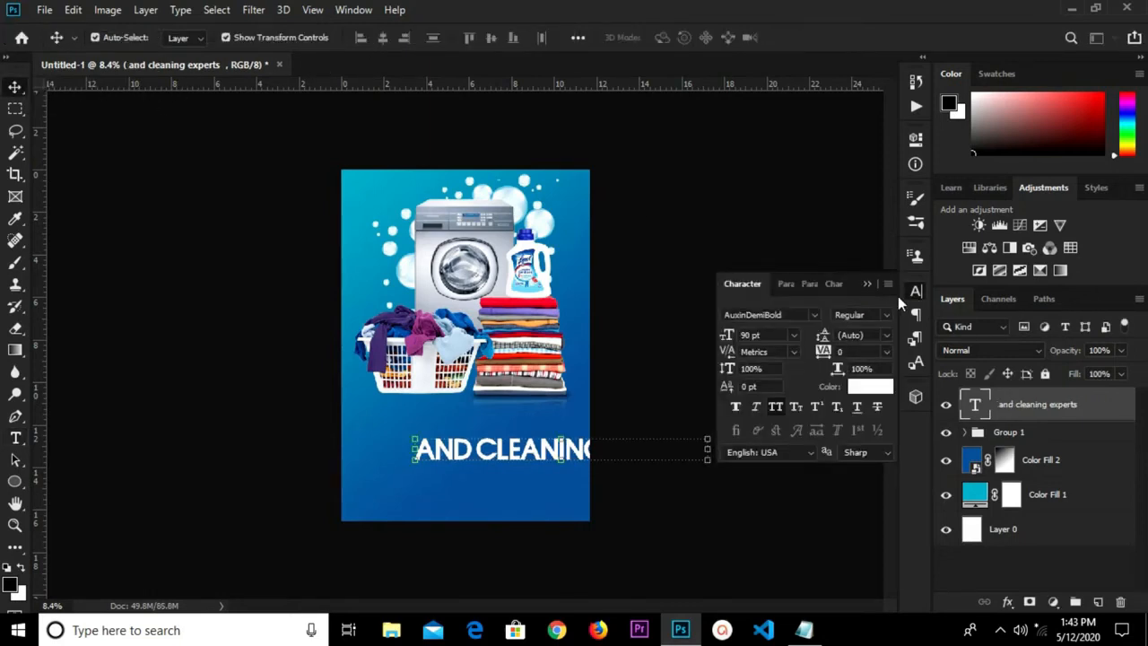
click(765, 335)
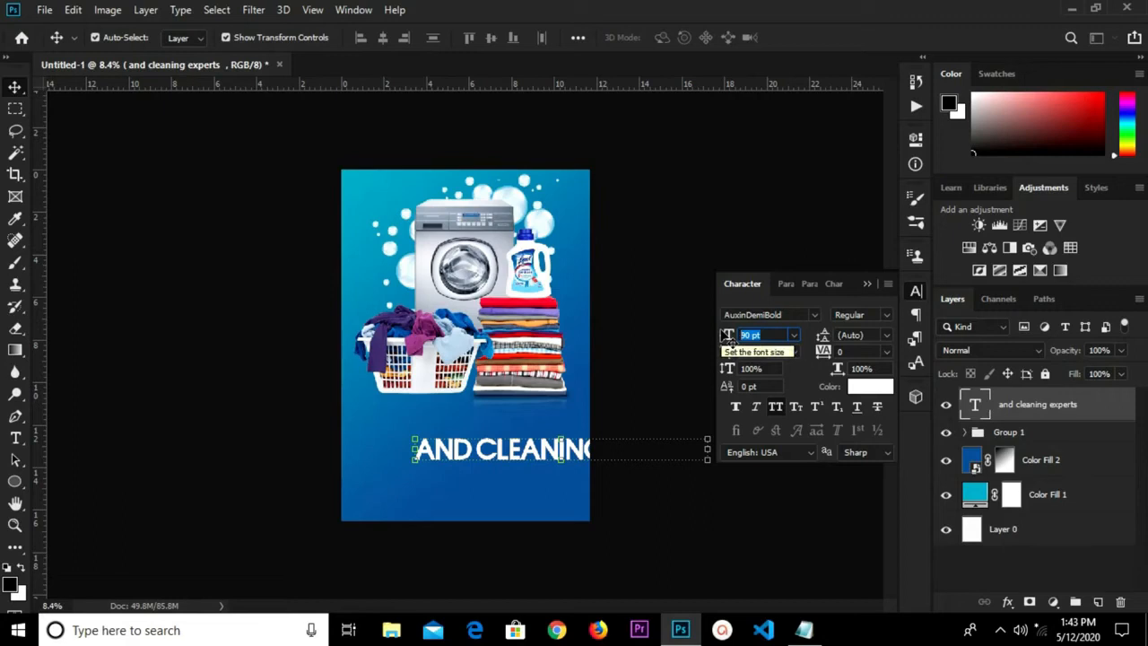
text(60)
key(Return)
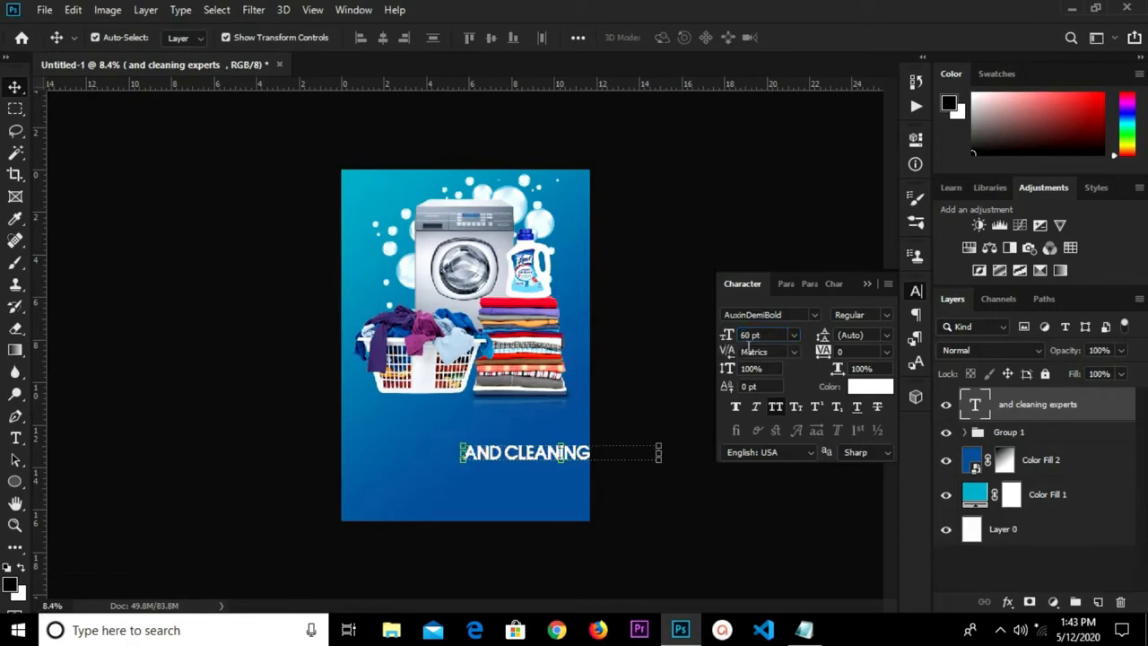
click(776, 411)
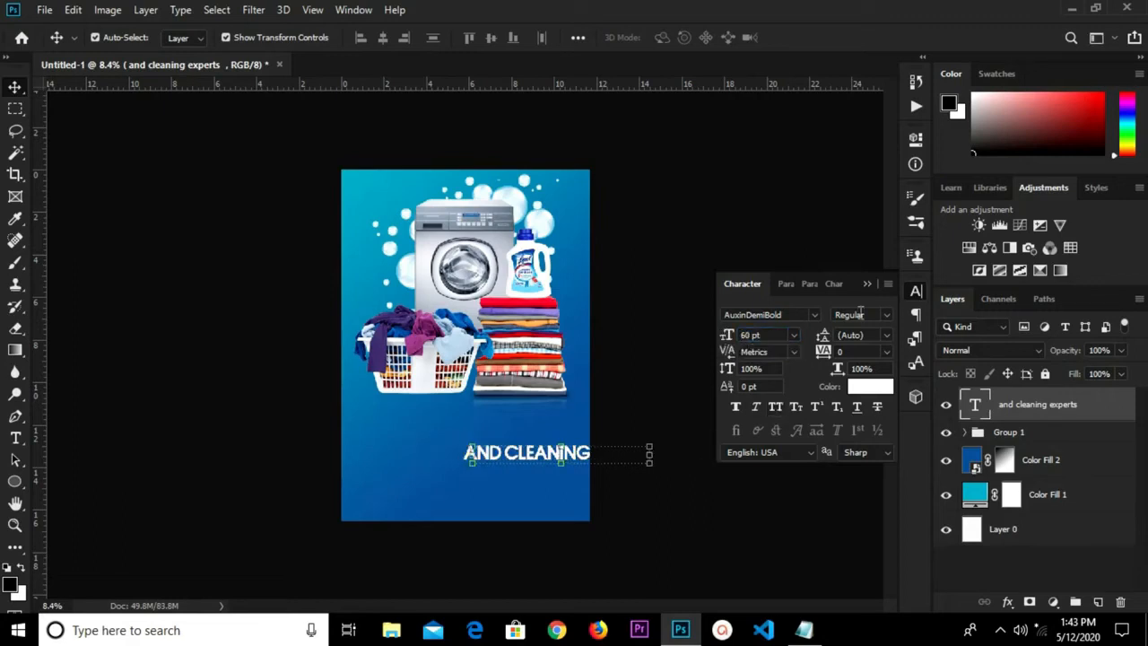
click(866, 284)
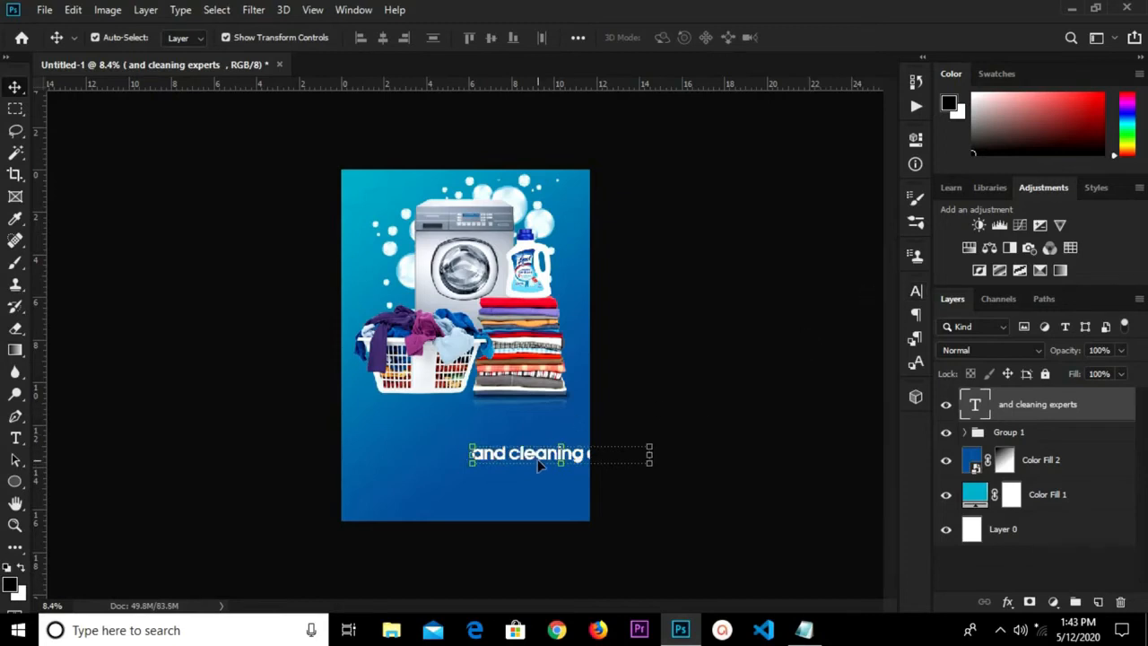
Step: Move the "and cleaning experts" line to the flyer's middle and capitalise it as "and Cleaning Experts"
drag(545, 457, 459, 453)
scroll(458, 453, up, 1)
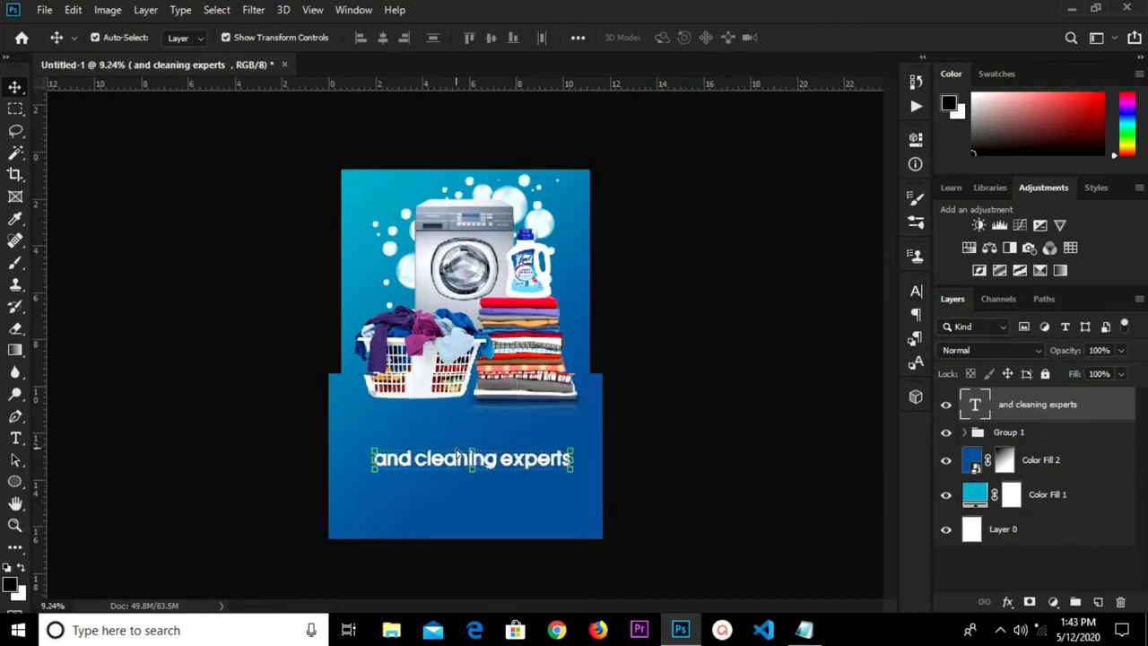
key(t)
click(512, 464)
key(BackSpace)
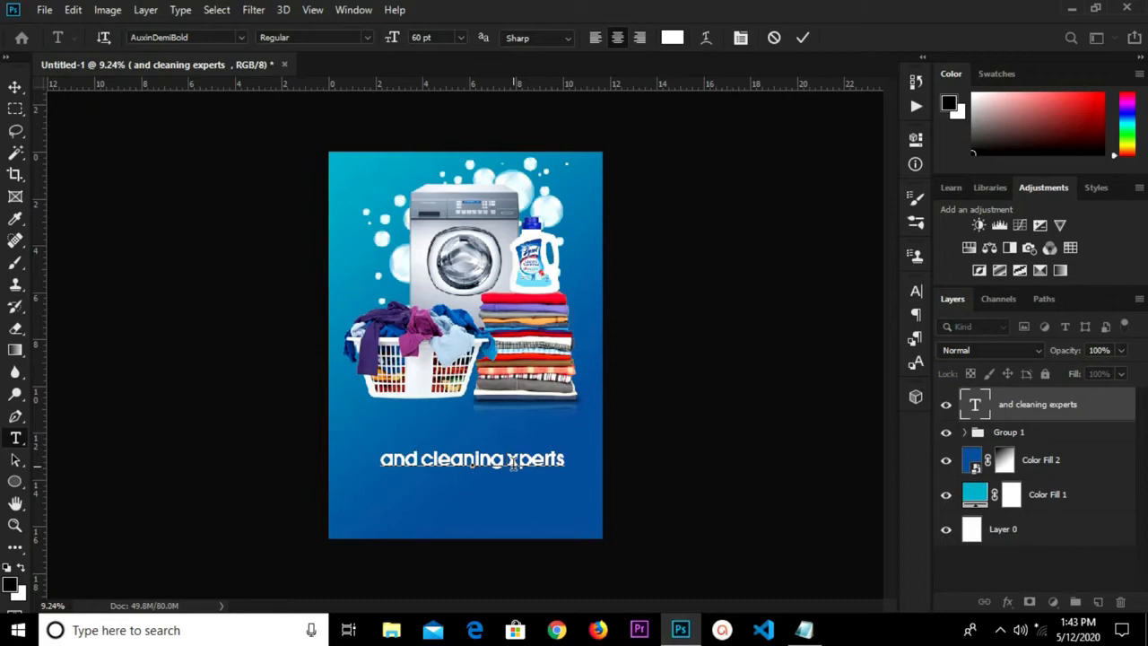
text(E)
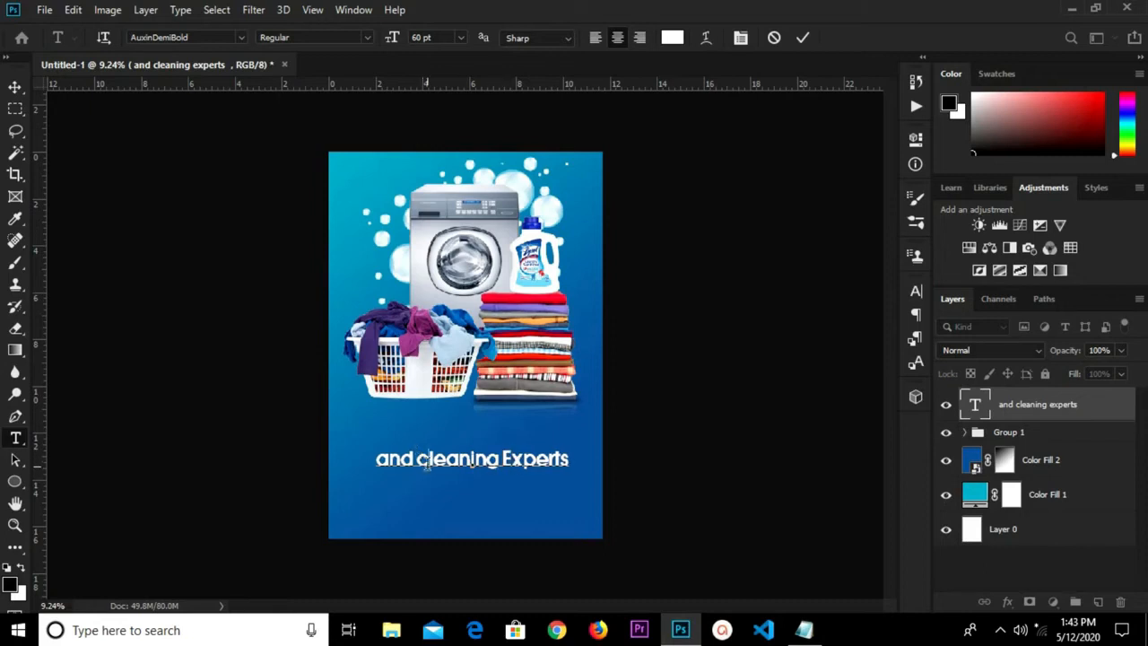
click(428, 460)
key(BackSpace)
text(C)
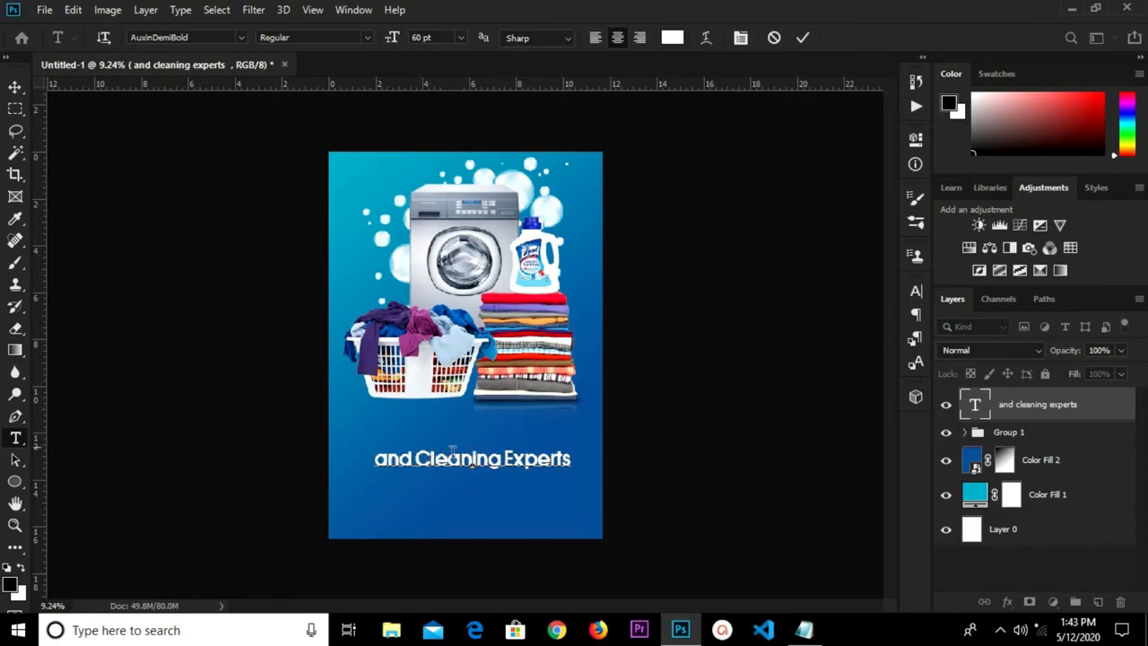
click(802, 38)
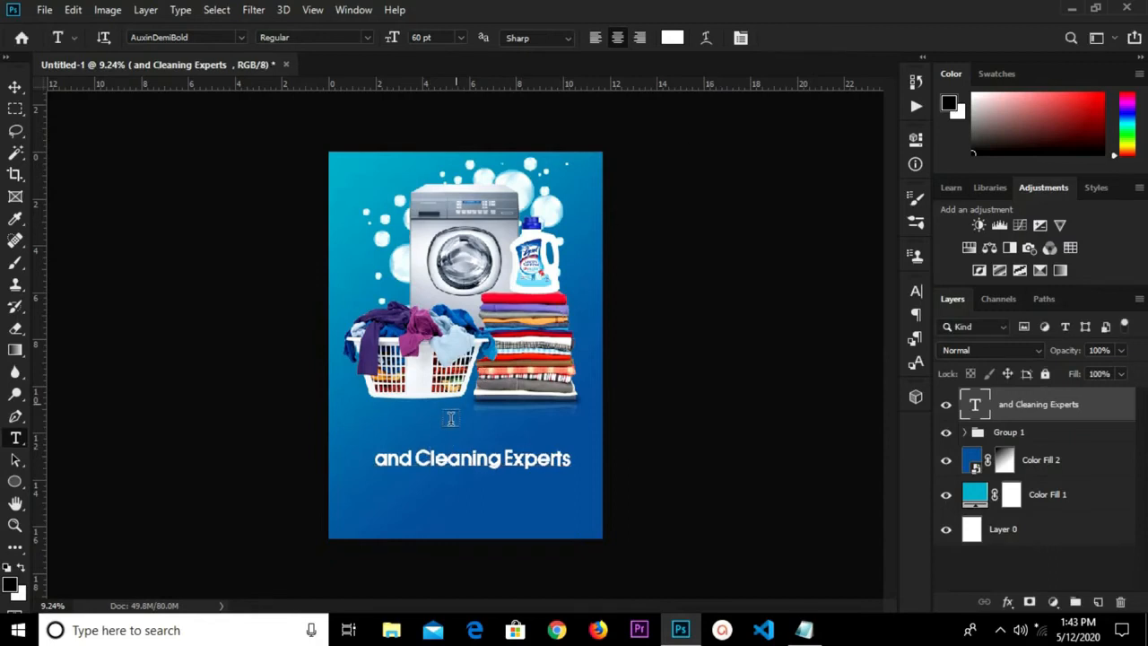
Step: Add a separate 90 pt "Laundry" text layer above "and Cleaning Experts" and turn off its All Caps style
click(434, 433)
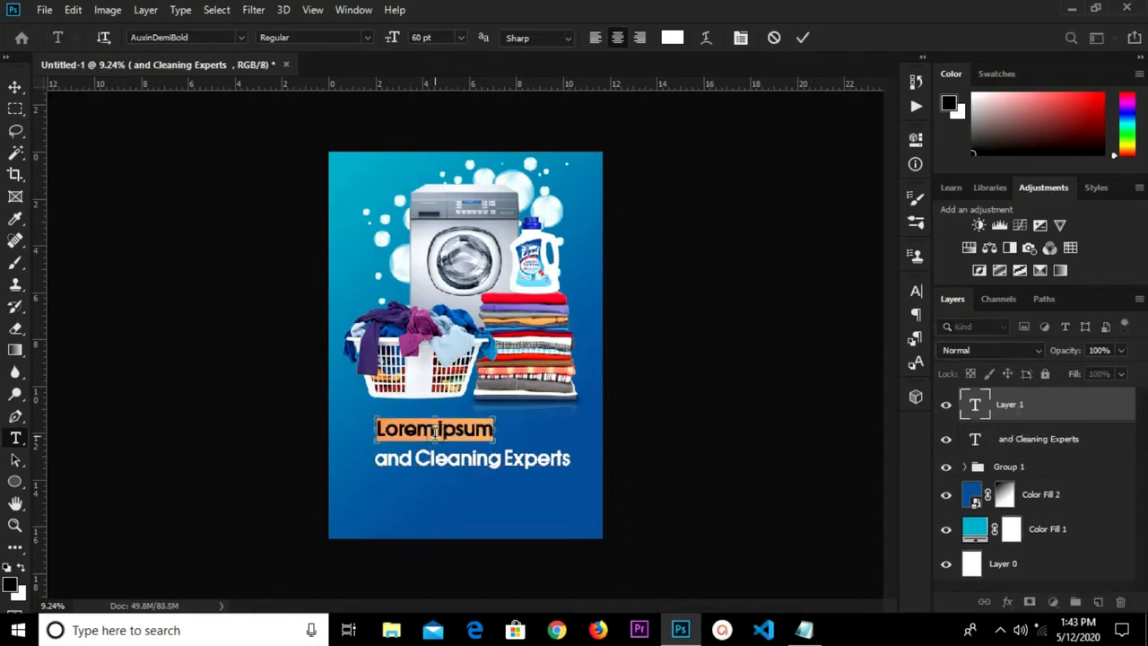
text(LAUNDRY)
click(15, 87)
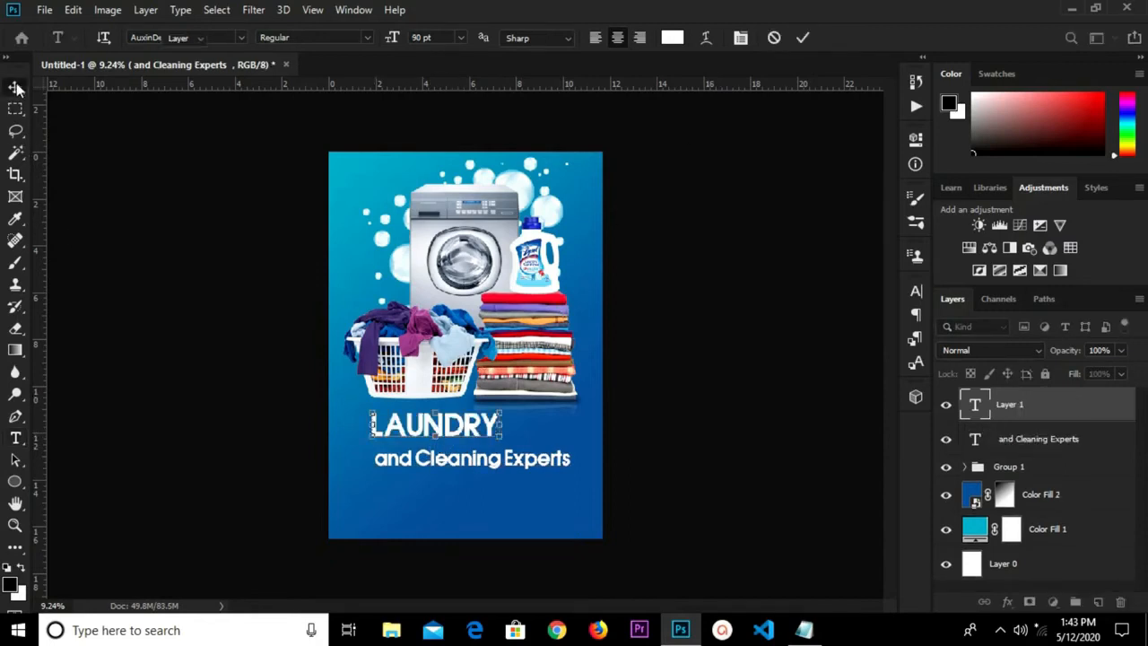
click(915, 290)
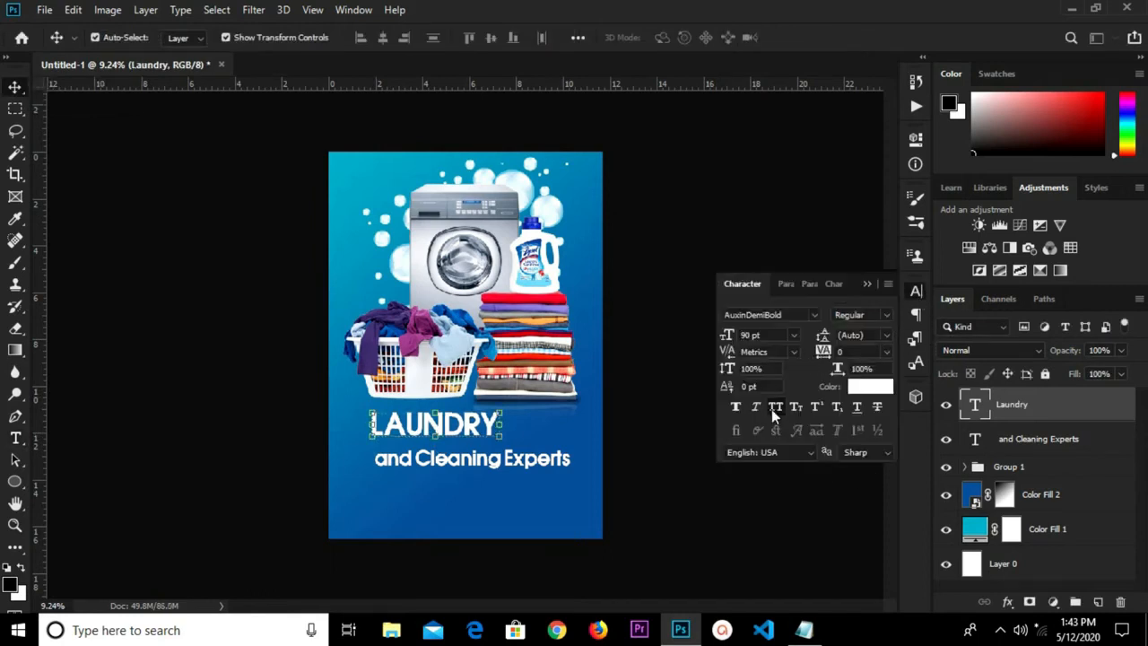
click(774, 408)
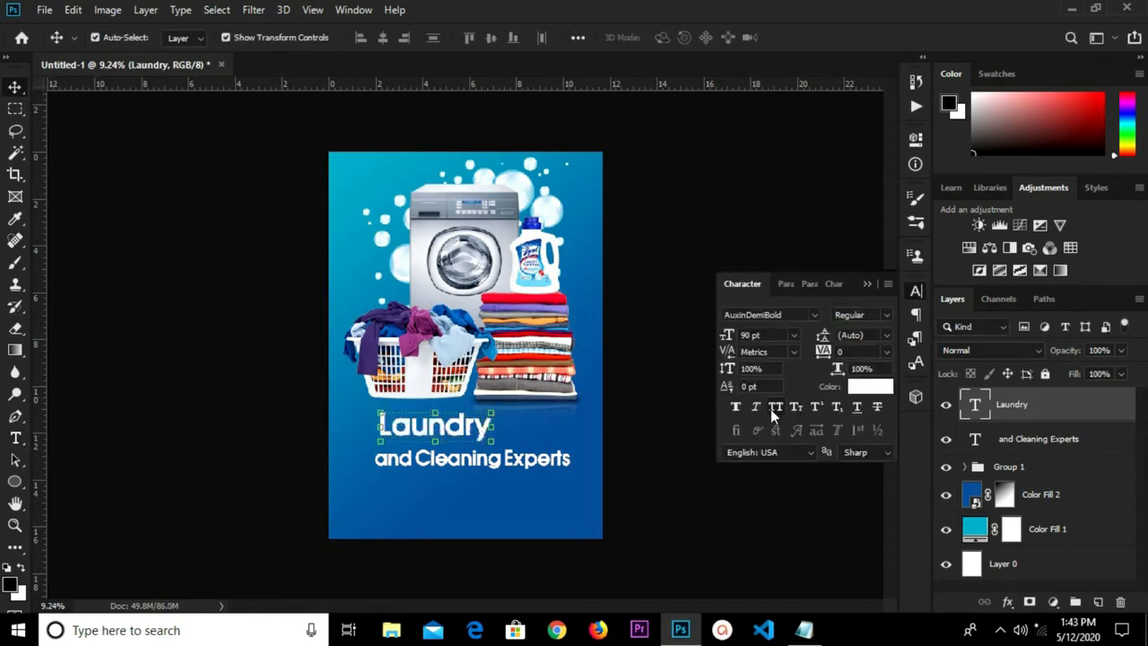
click(866, 284)
Step: Centre the "Laundry" text layer horizontally on the canvas and clear the selection
right_click(15, 89)
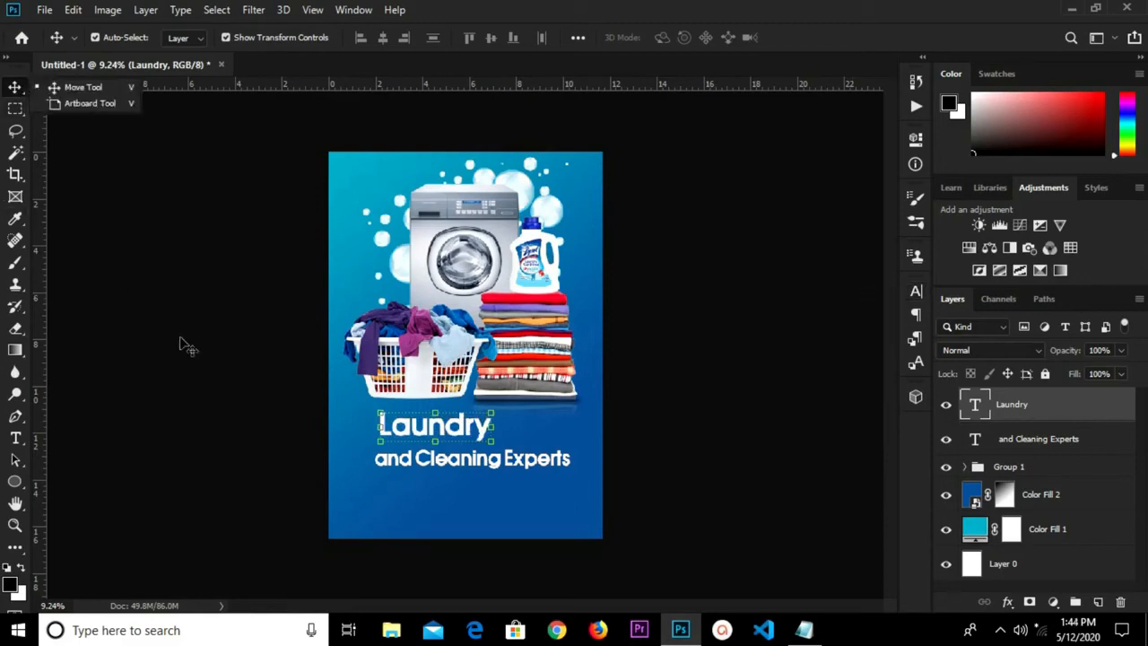
click(181, 338)
click(470, 430)
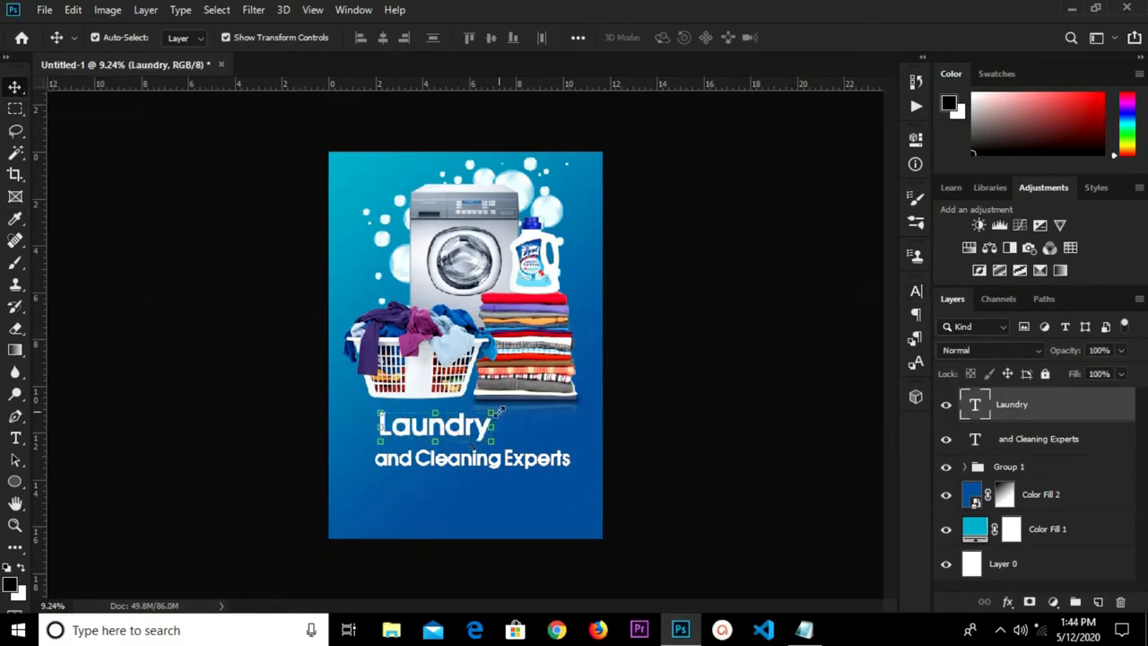
click(915, 293)
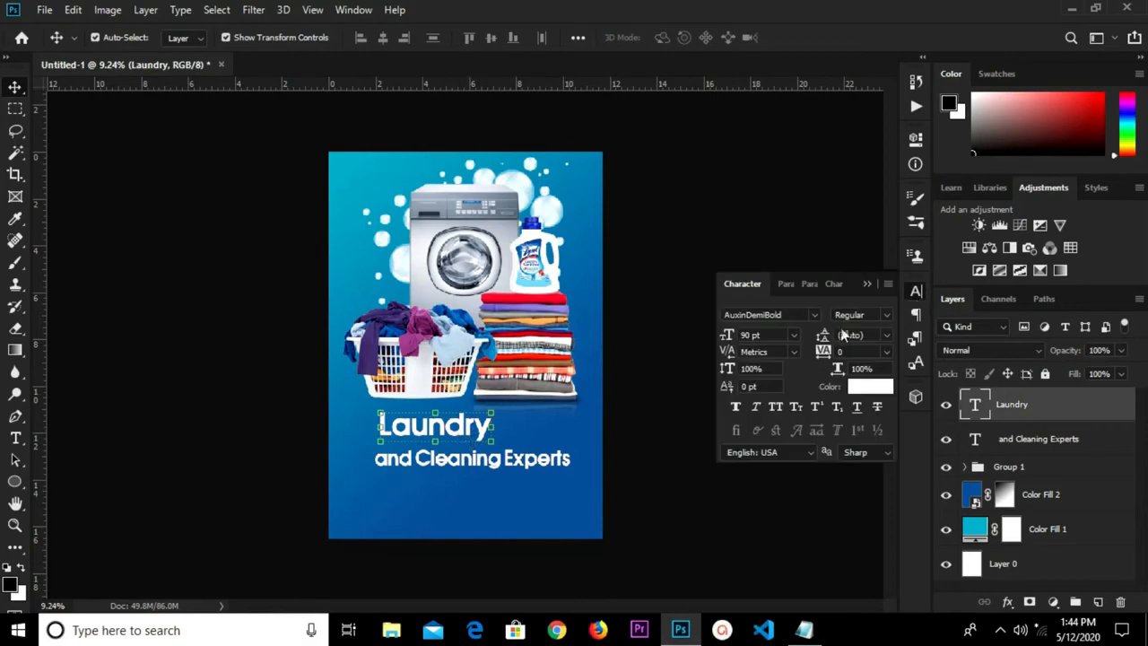
click(866, 285)
key(ctrl+plus)
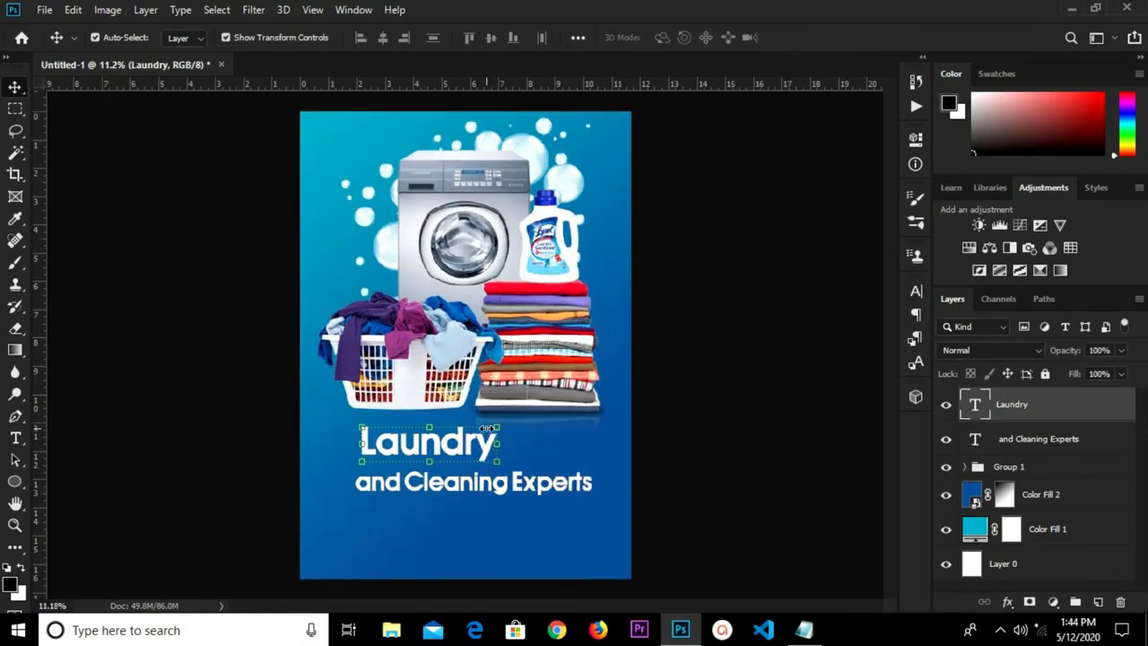
key(ctrl+a)
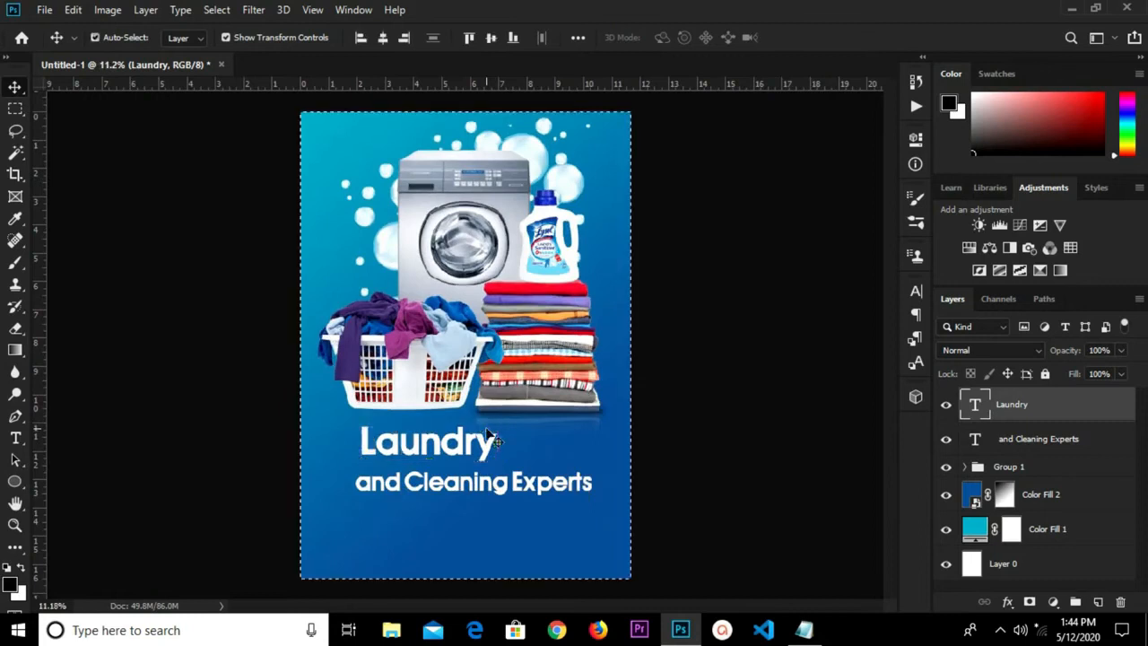
click(384, 38)
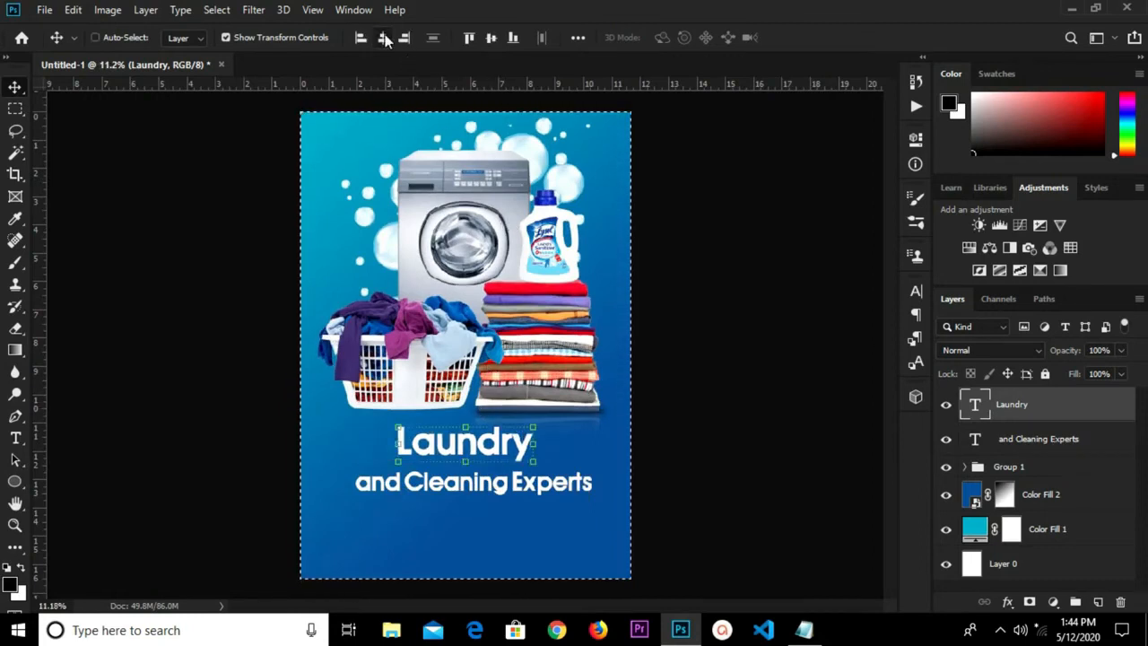
key(ctrl+d)
Step: Move the "and Cleaning Experts" line slightly up so it sits closer beneath "Laundry"
click(556, 446)
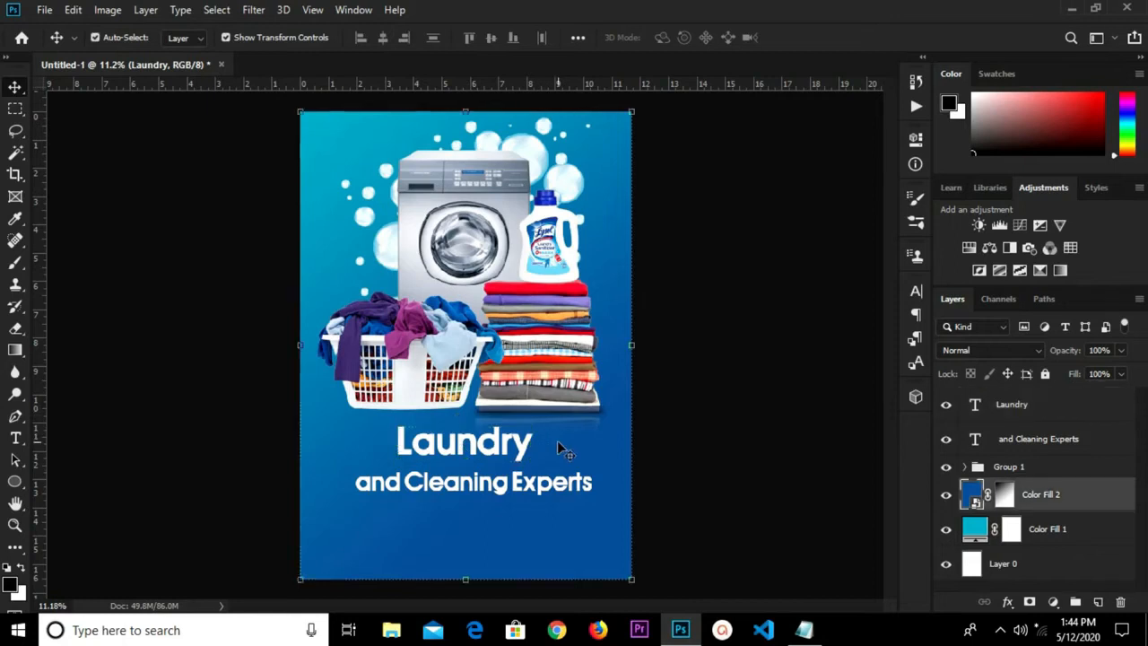
click(490, 485)
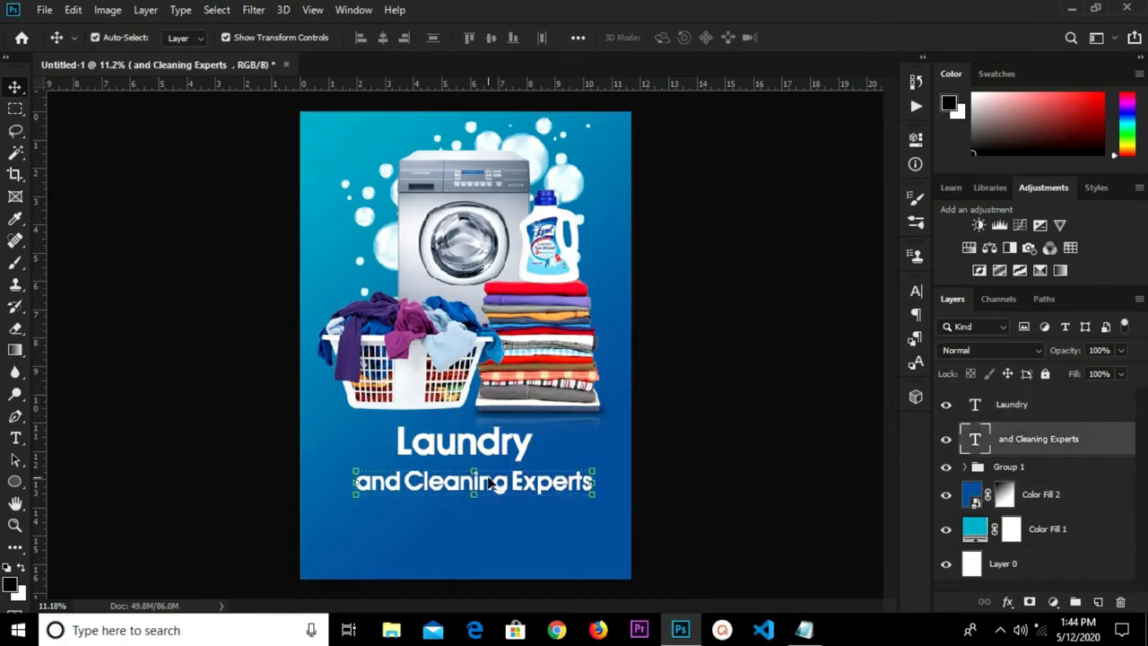
mouse_move(490, 484)
mouse_down()
mouse_move(490, 473)
mouse_move(490, 484)
mouse_up()
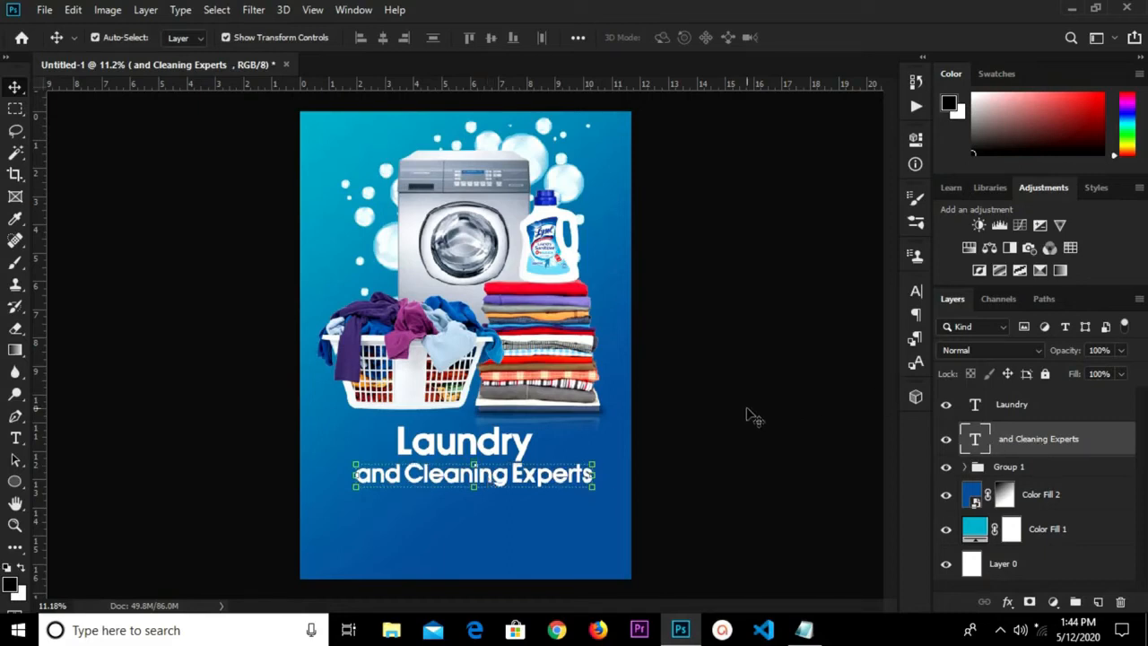
click(750, 415)
Step: Draw a rectangle shape about 594 × 259 px over the word "and" in the headline
drag(15, 482, 61, 478)
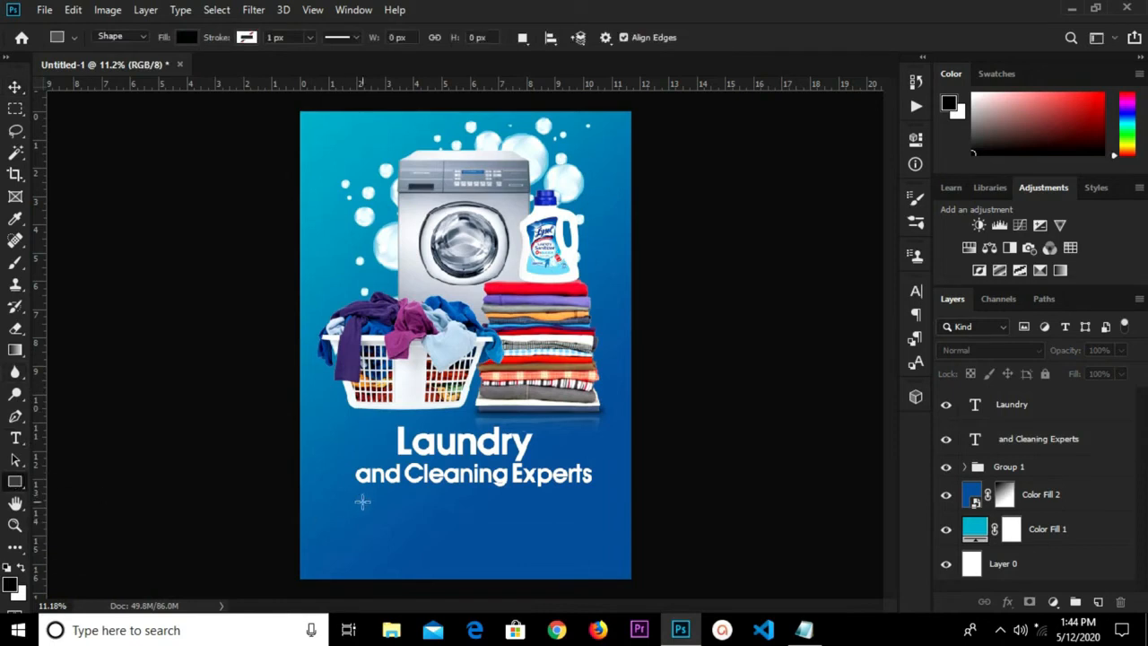
scroll(361, 502, up, 3)
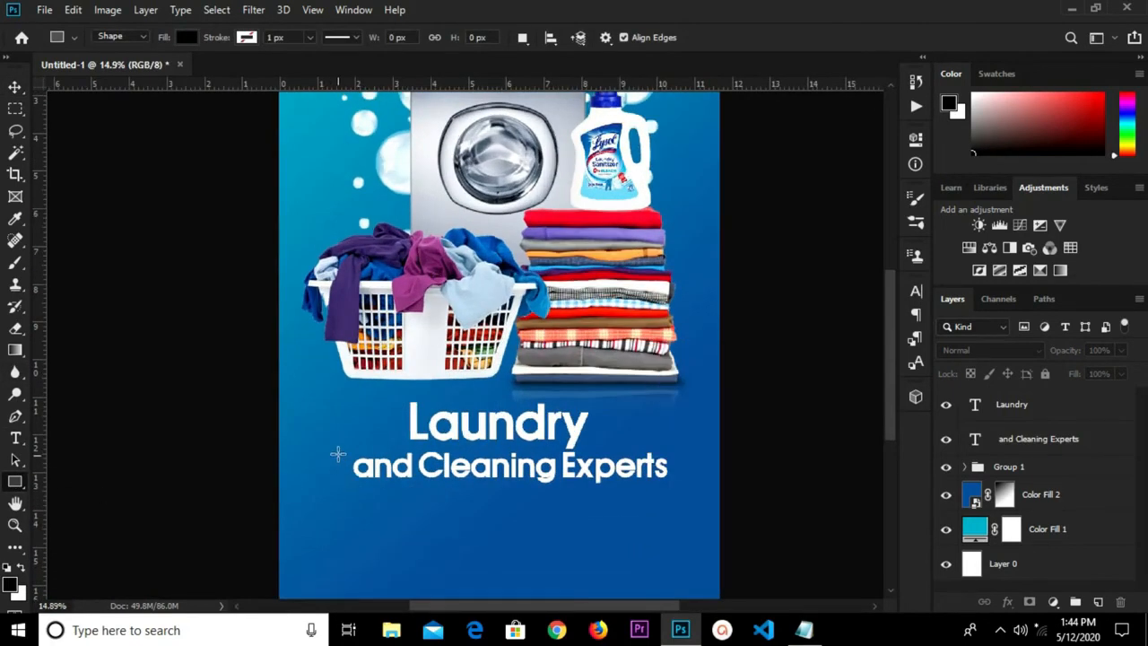
drag(345, 450, 421, 483)
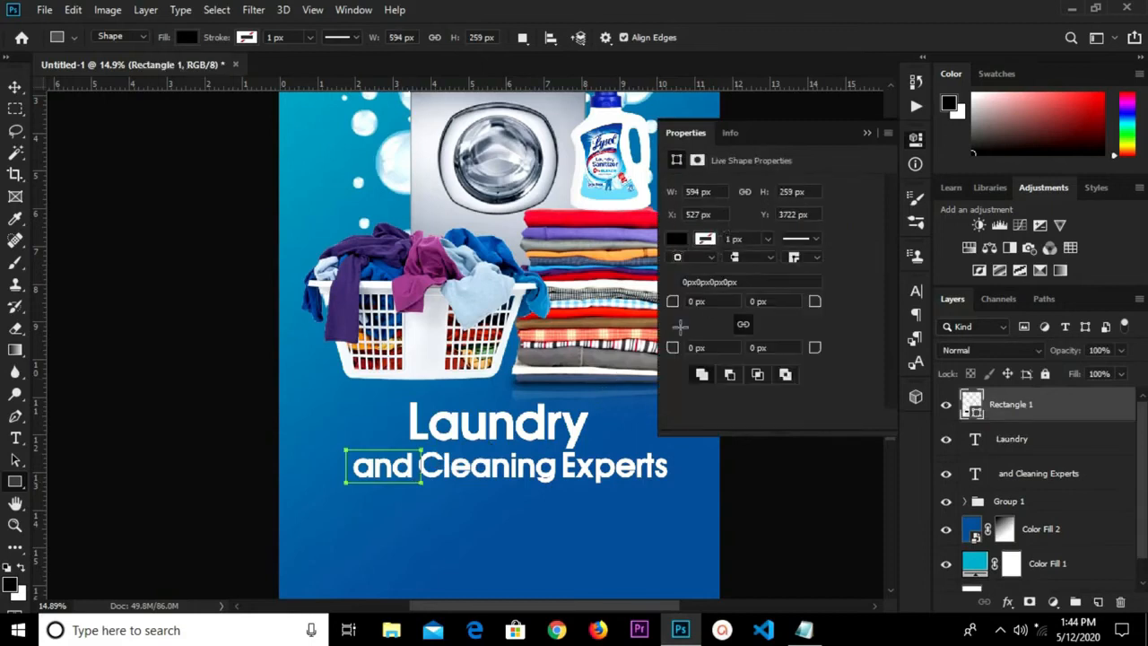
Step: Fill the rectangle over "and" with white and round all four corners to 46 px
click(679, 240)
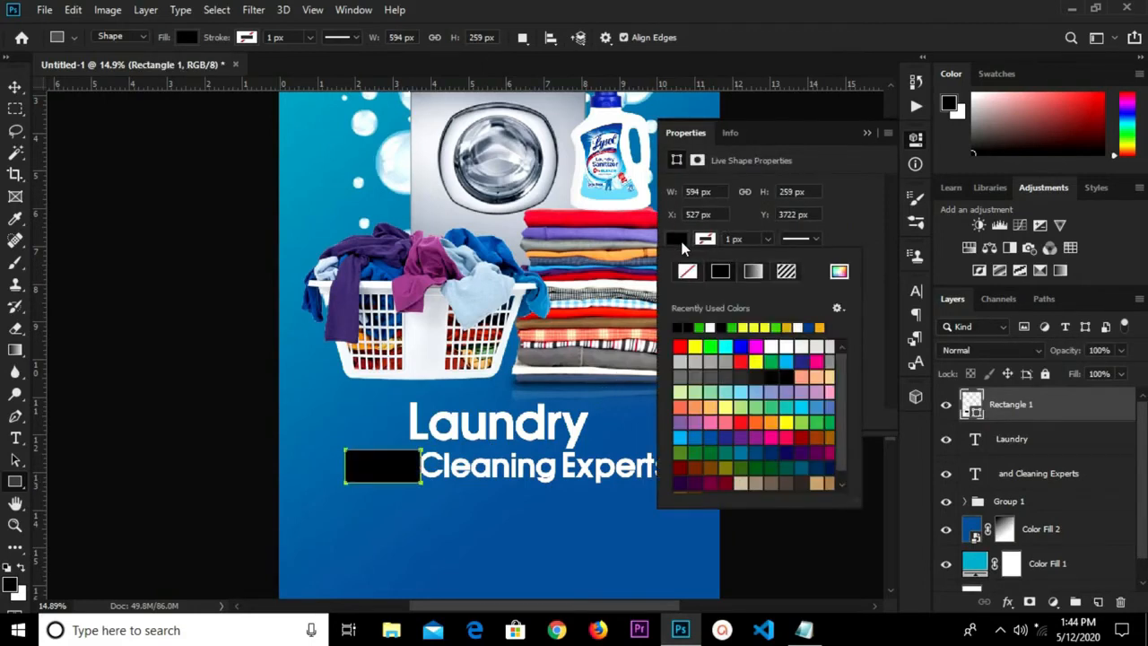
click(710, 326)
click(842, 222)
drag(827, 302, 851, 301)
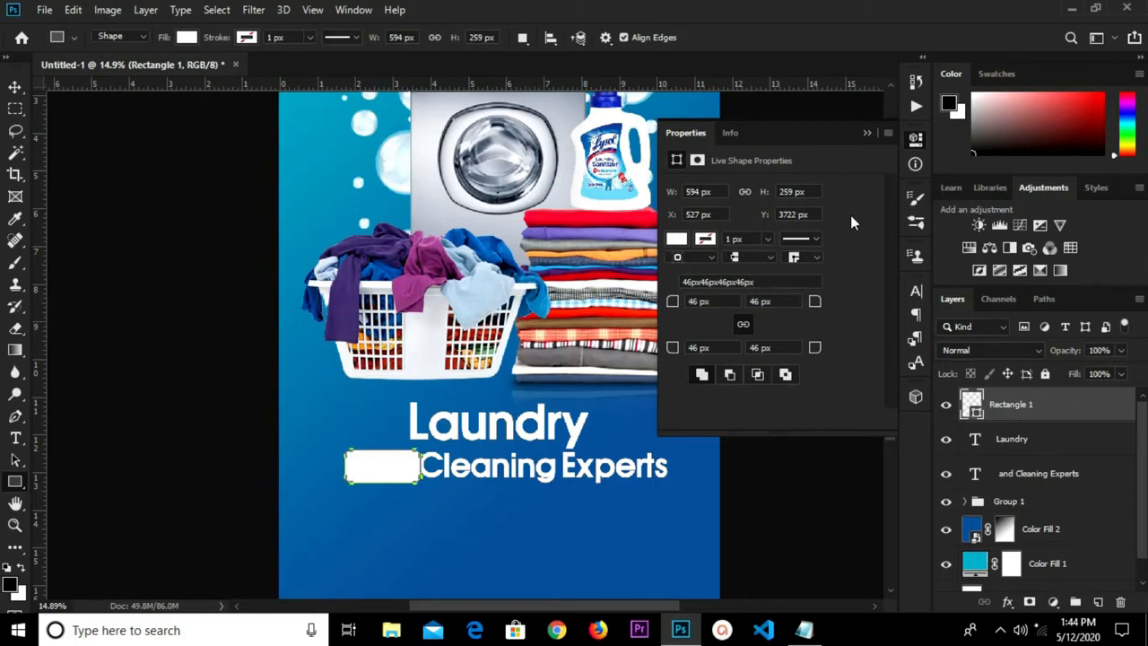
click(864, 134)
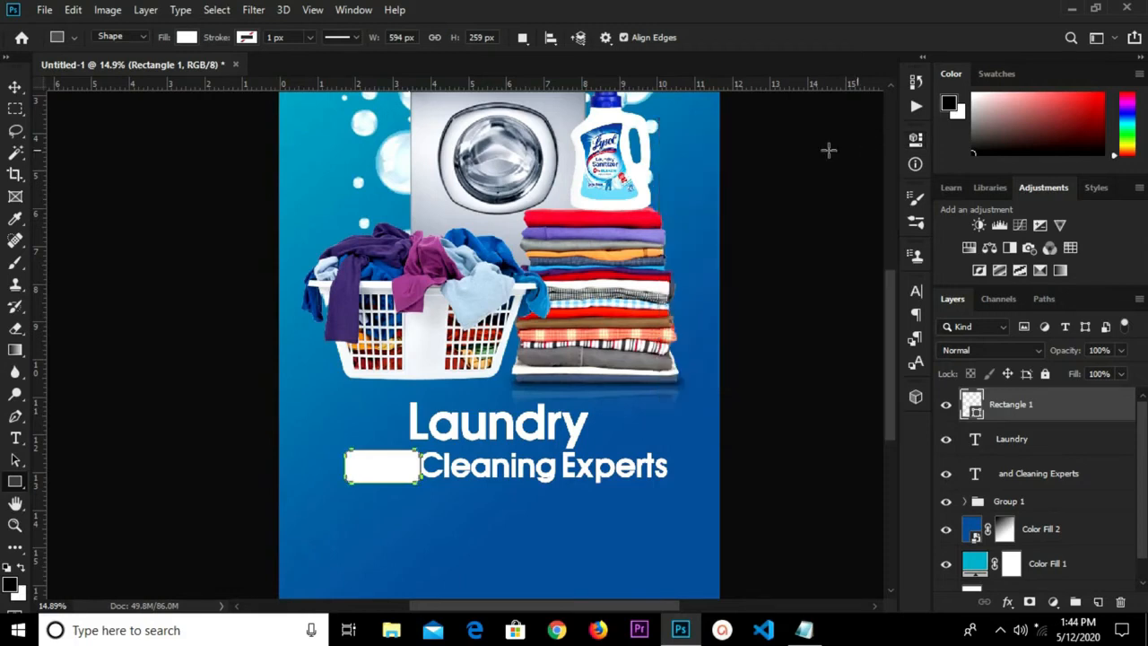
click(14, 87)
click(149, 371)
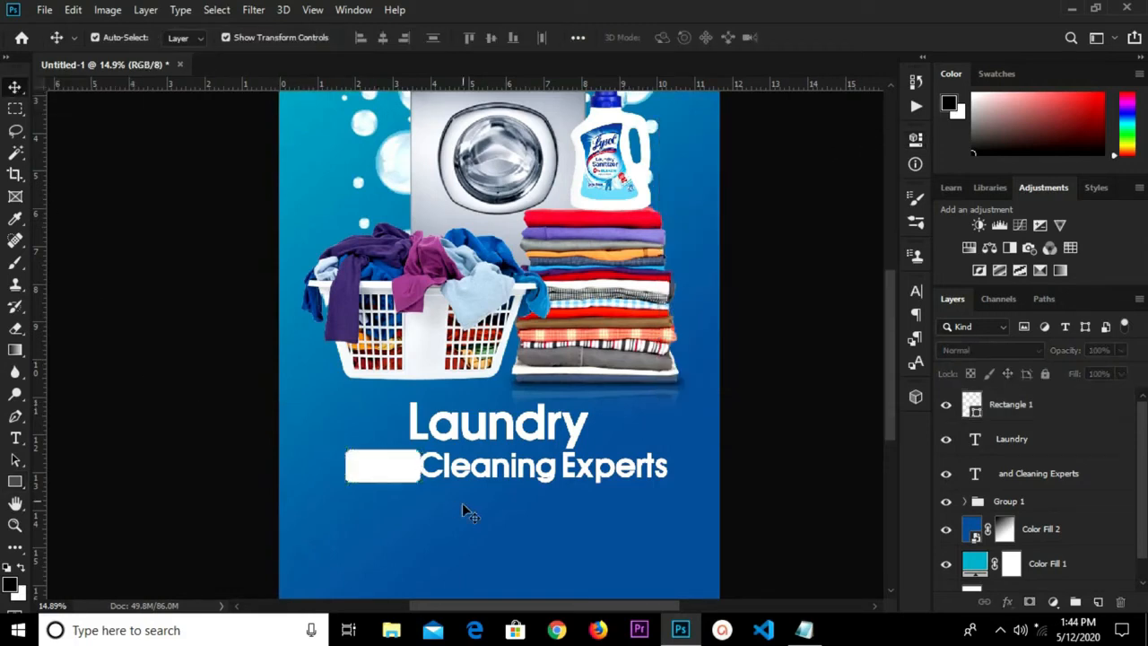
Step: Move the white rectangle's layer beneath the "and Cleaning Experts" text layer
click(434, 479)
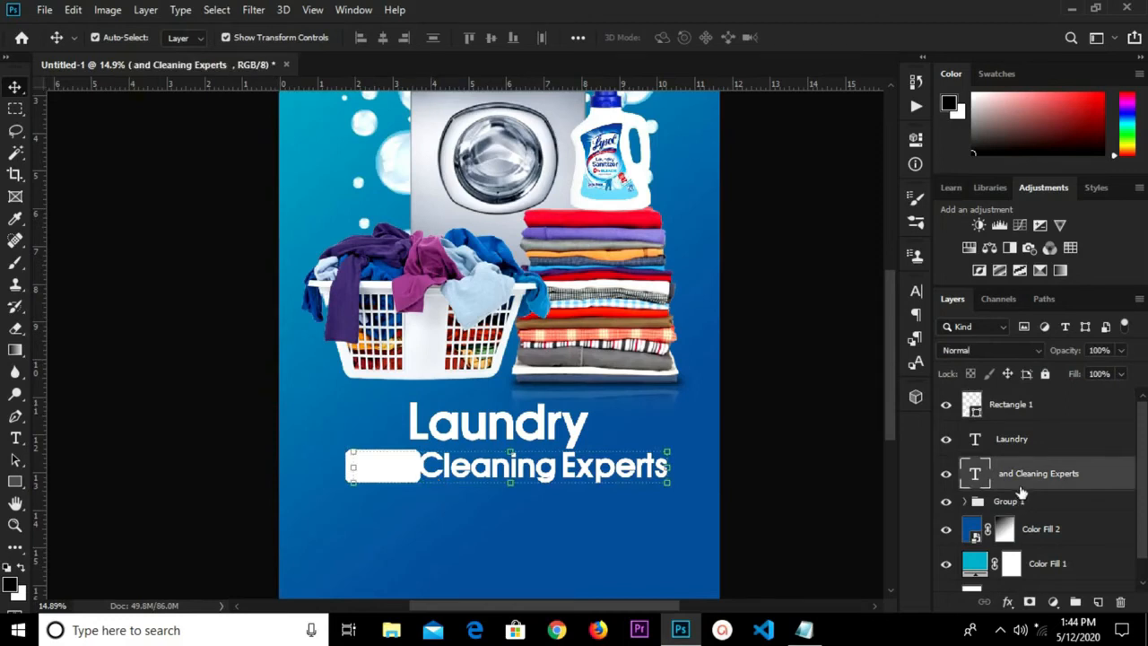
click(1045, 409)
drag(1043, 409, 1041, 485)
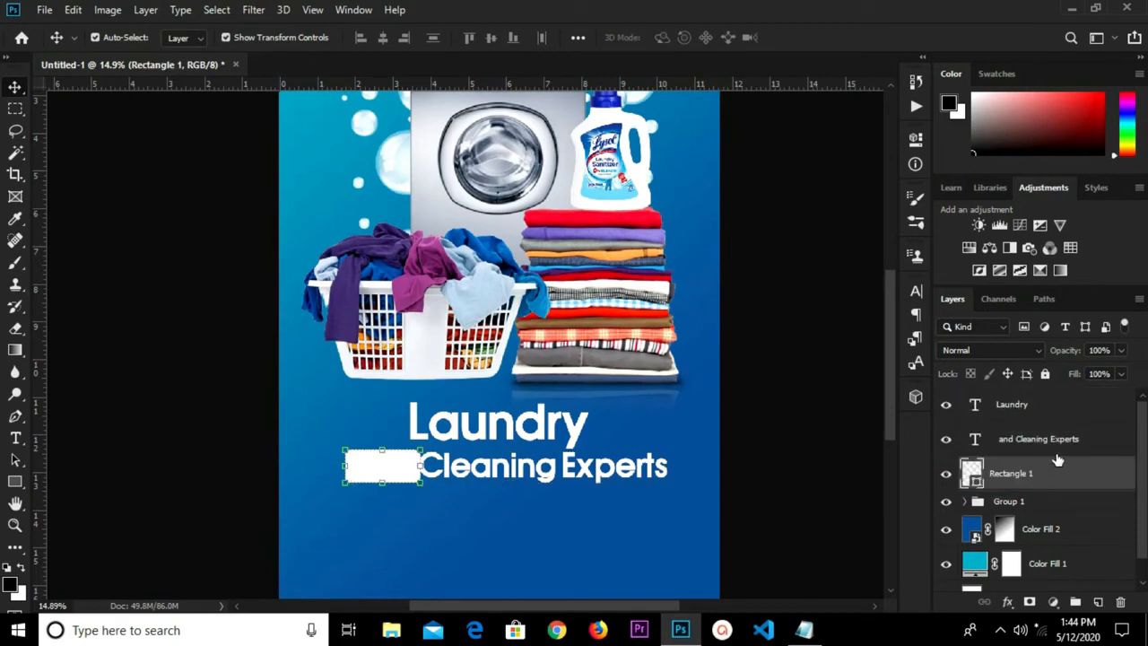
Step: Recolour the word "and" in the second headline line to #098db7, sampled from the flyer's background
click(1055, 439)
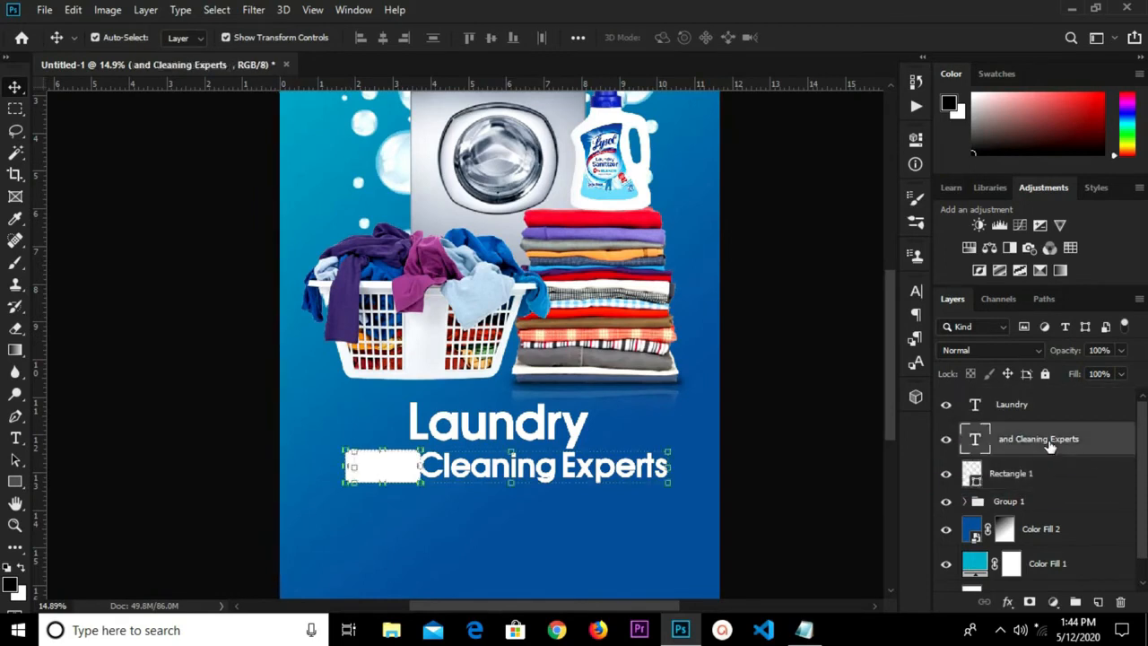
key(t)
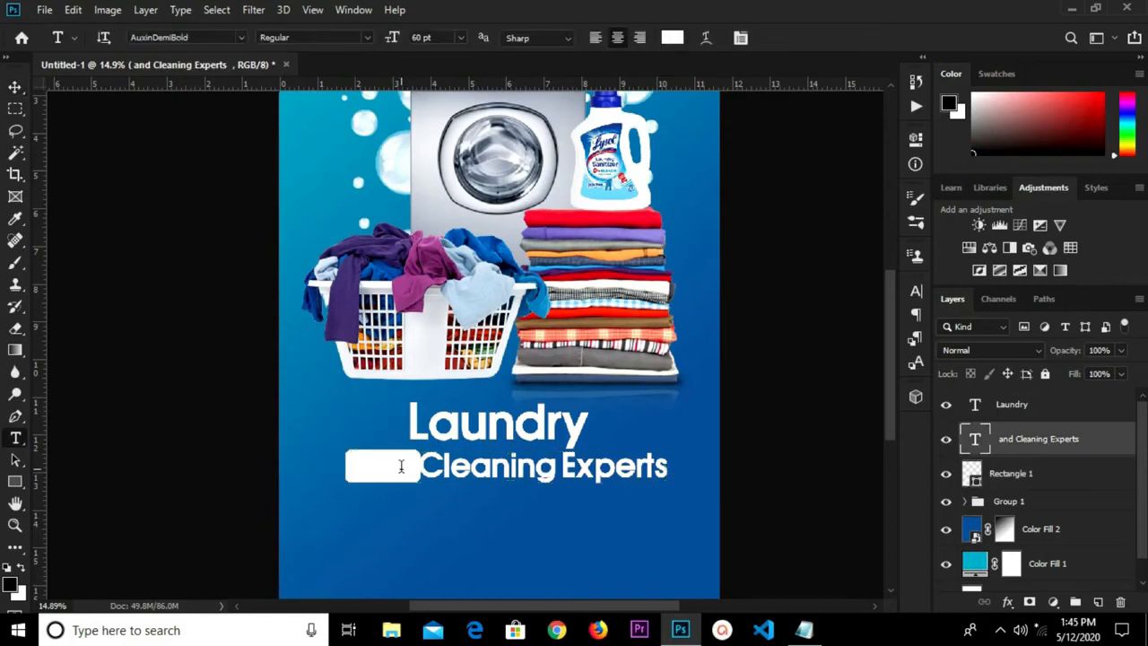
double_click(402, 458)
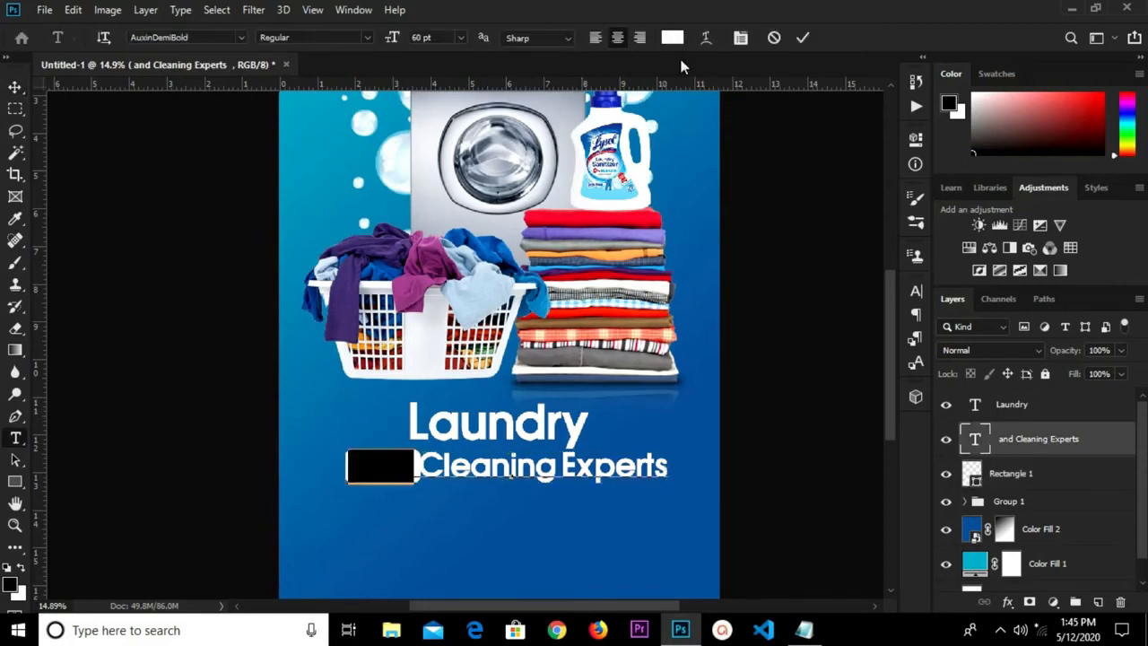
click(671, 38)
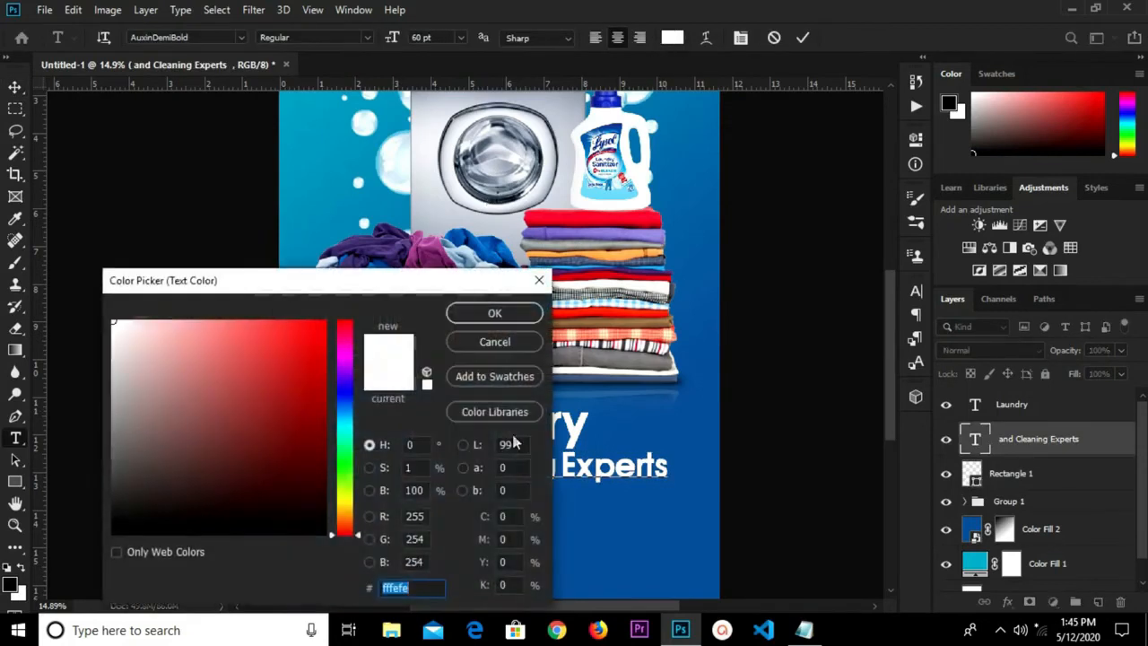
click(313, 211)
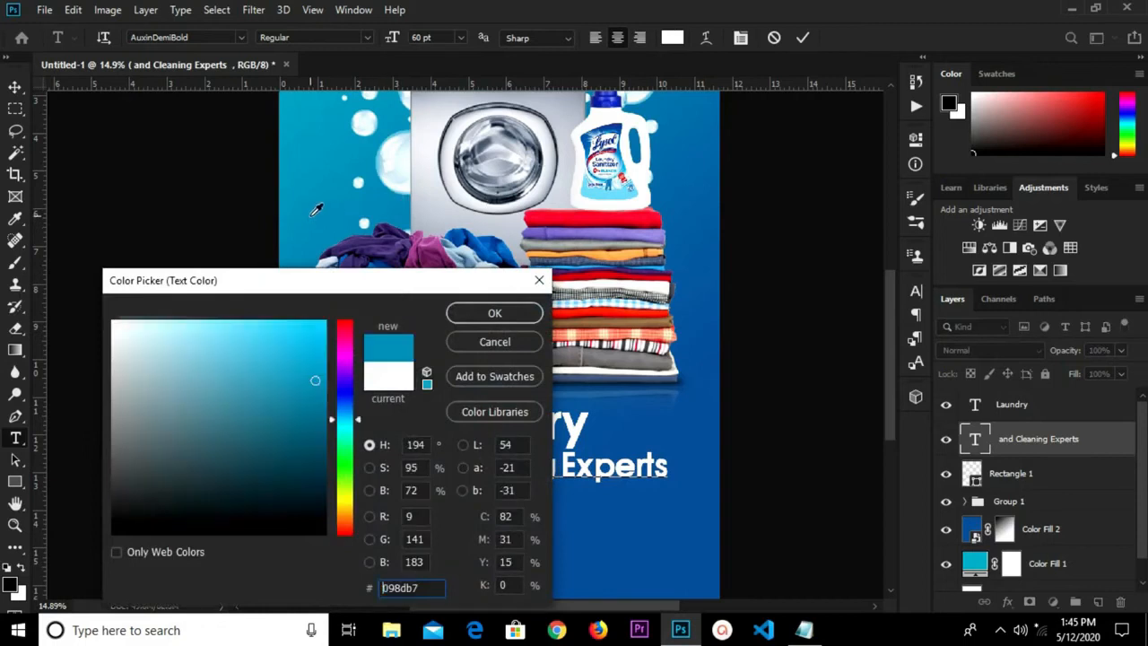
click(478, 313)
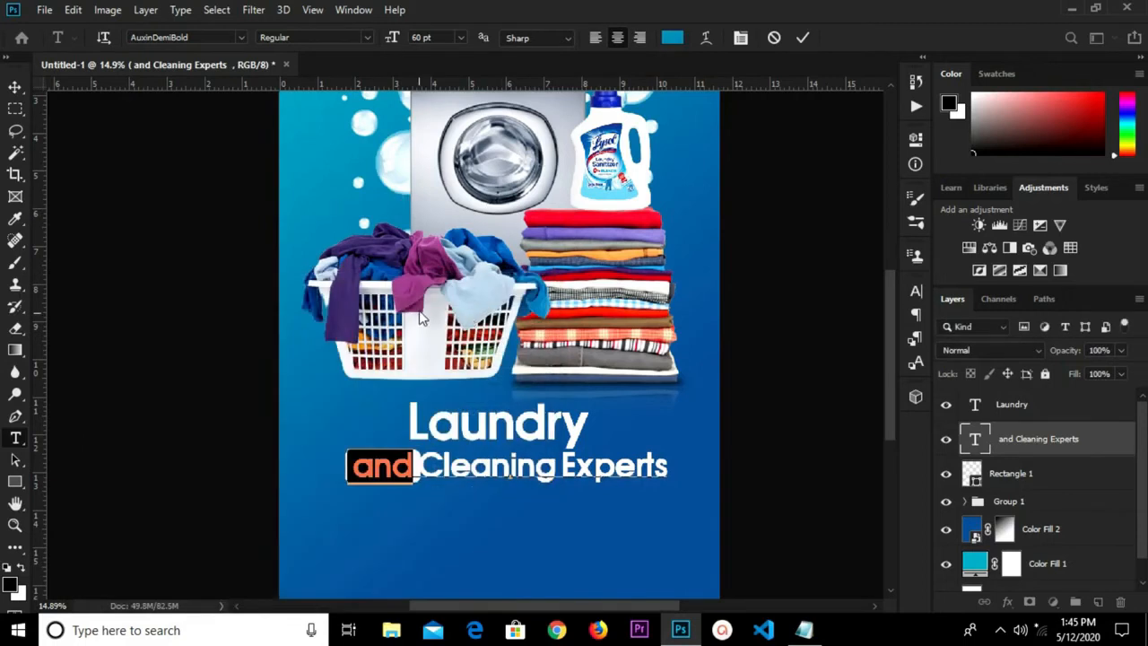
click(14, 87)
click(108, 283)
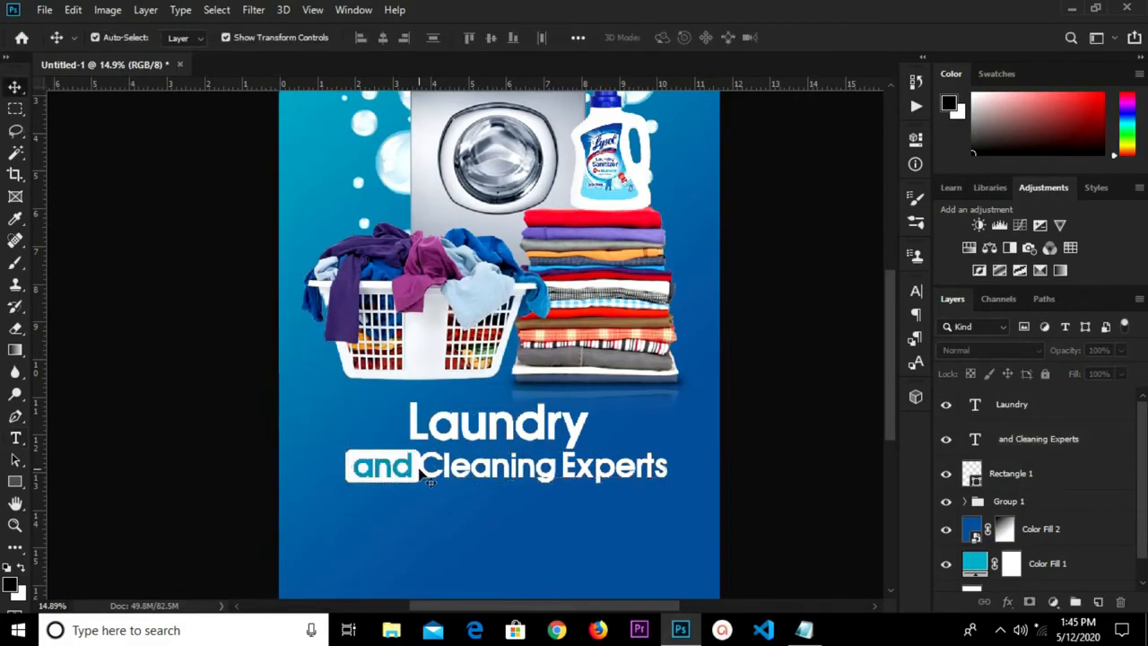
Step: Insert an extra space between "and" and "Cleaning" in the second headline line
click(419, 469)
double_click(419, 470)
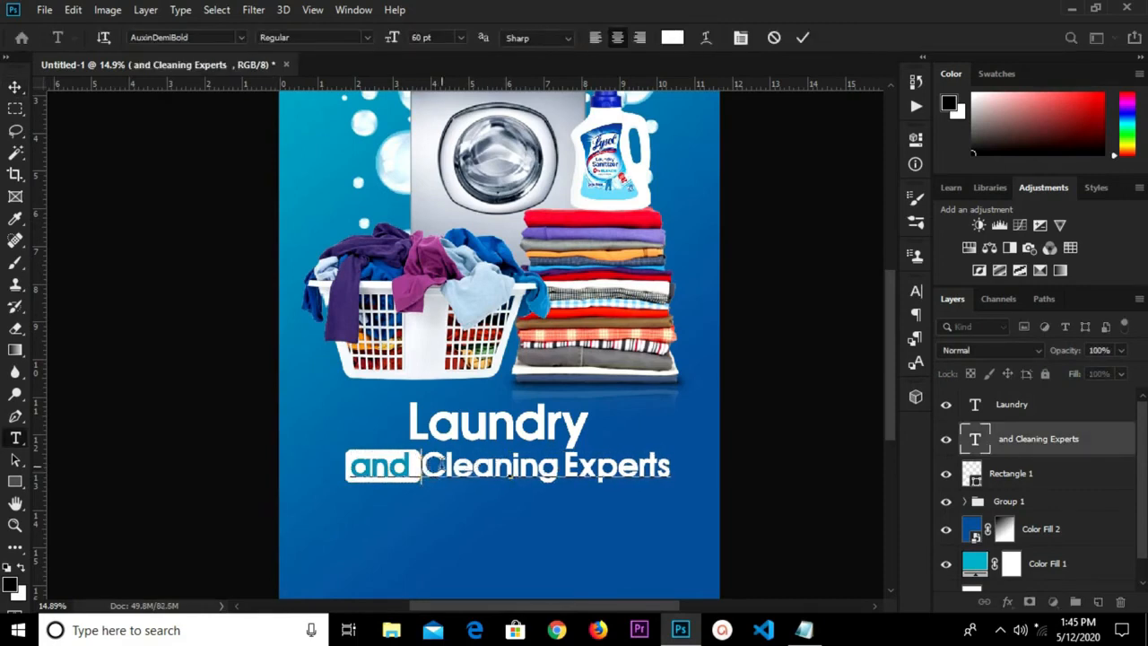
click(22, 87)
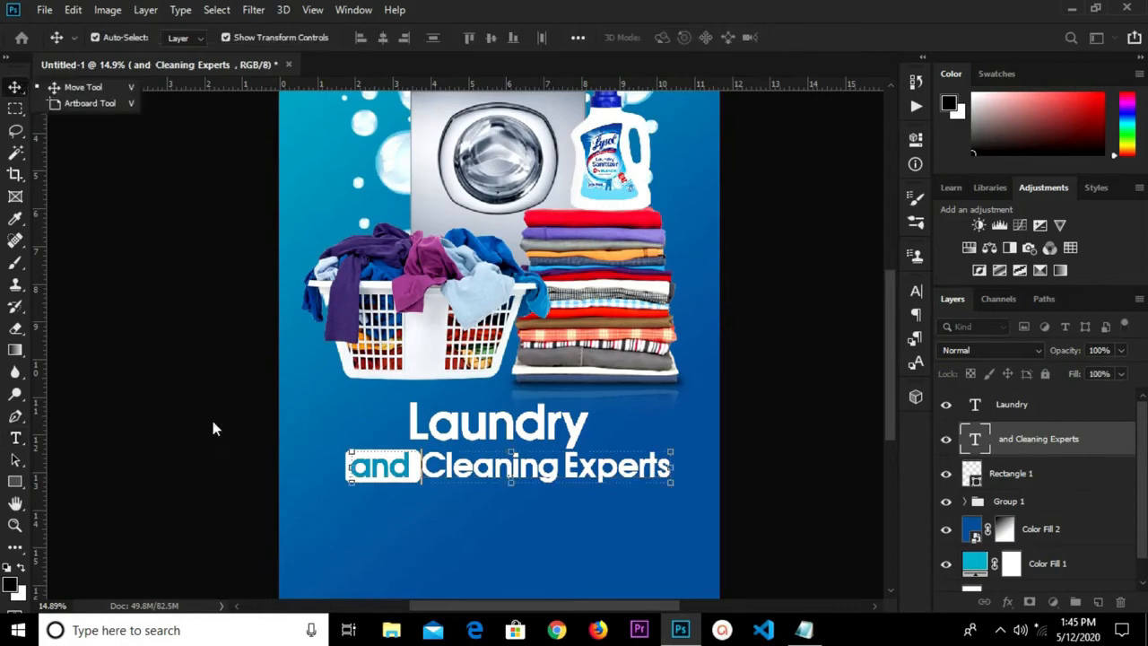
click(220, 453)
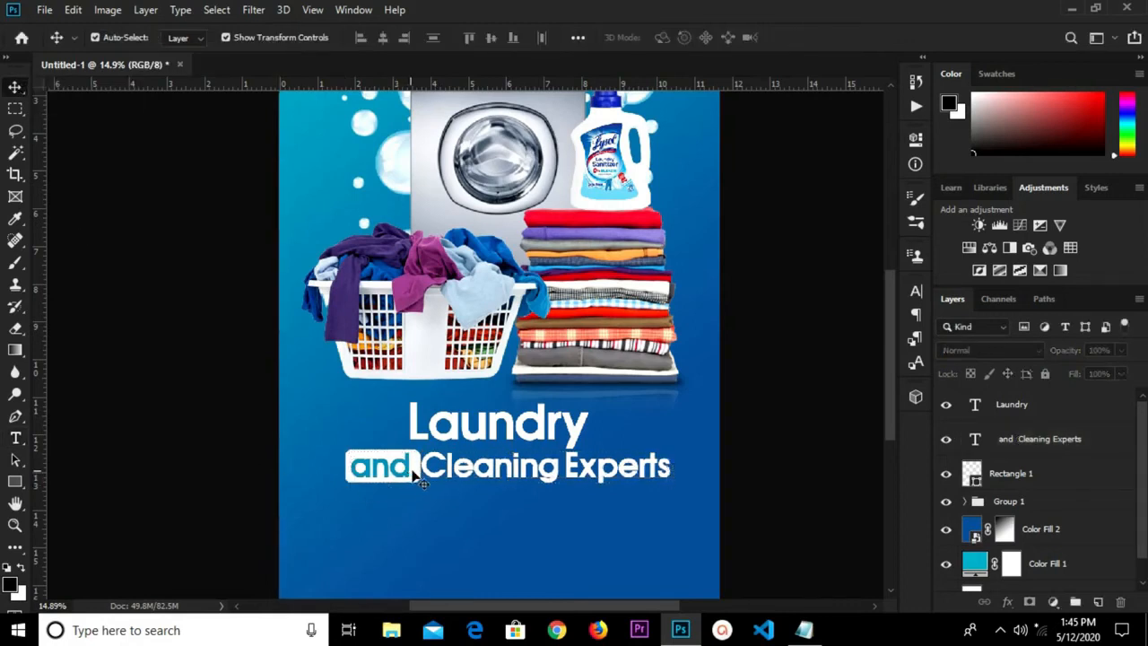
Step: Shift the white rounded rectangle slightly left so that it sits centred behind the word "and"
click(411, 475)
click(184, 415)
click(1032, 475)
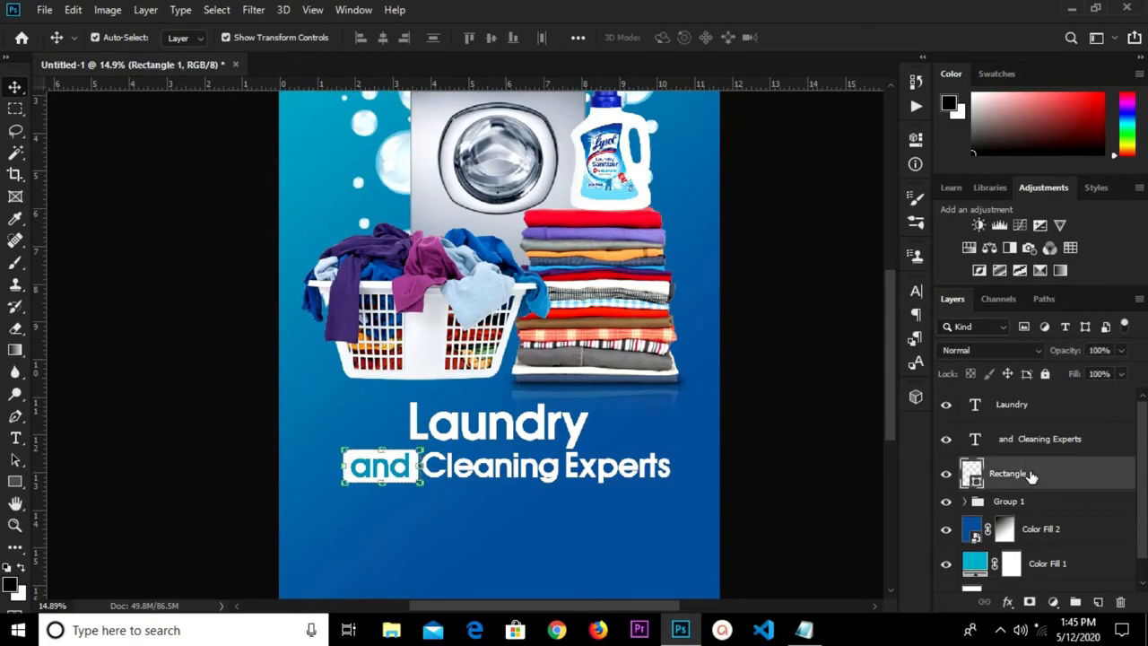
click(625, 522)
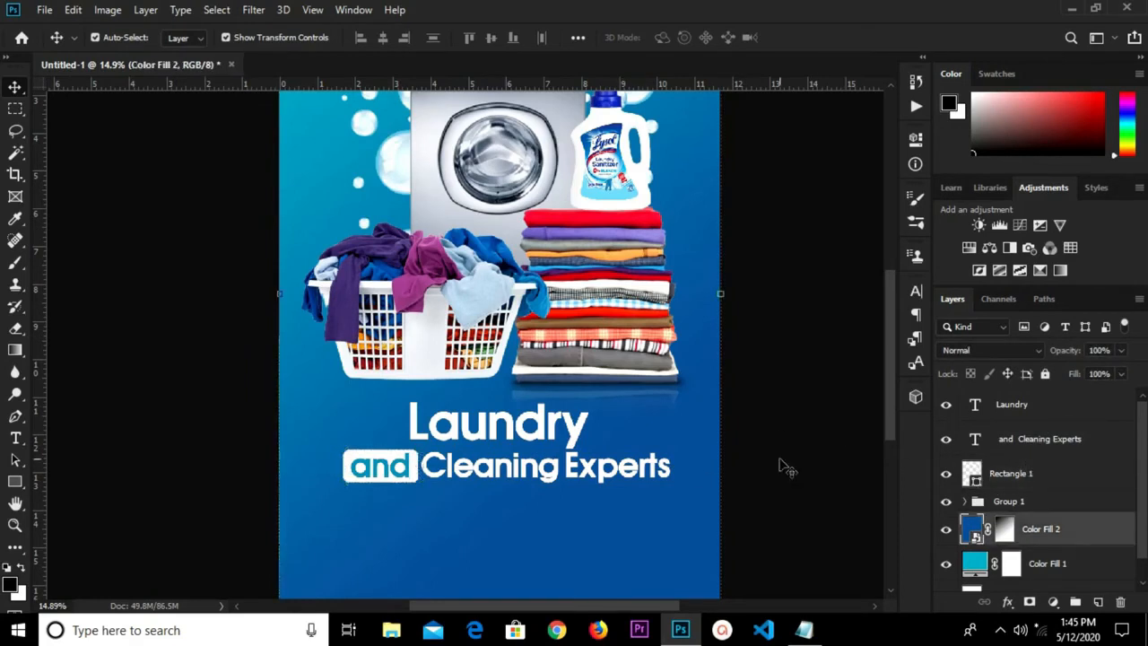
click(777, 466)
Step: Switch to the laundry note in Notepad and copy the word "Services"
scroll(540, 460, up, 1)
scroll(540, 460, down, 2)
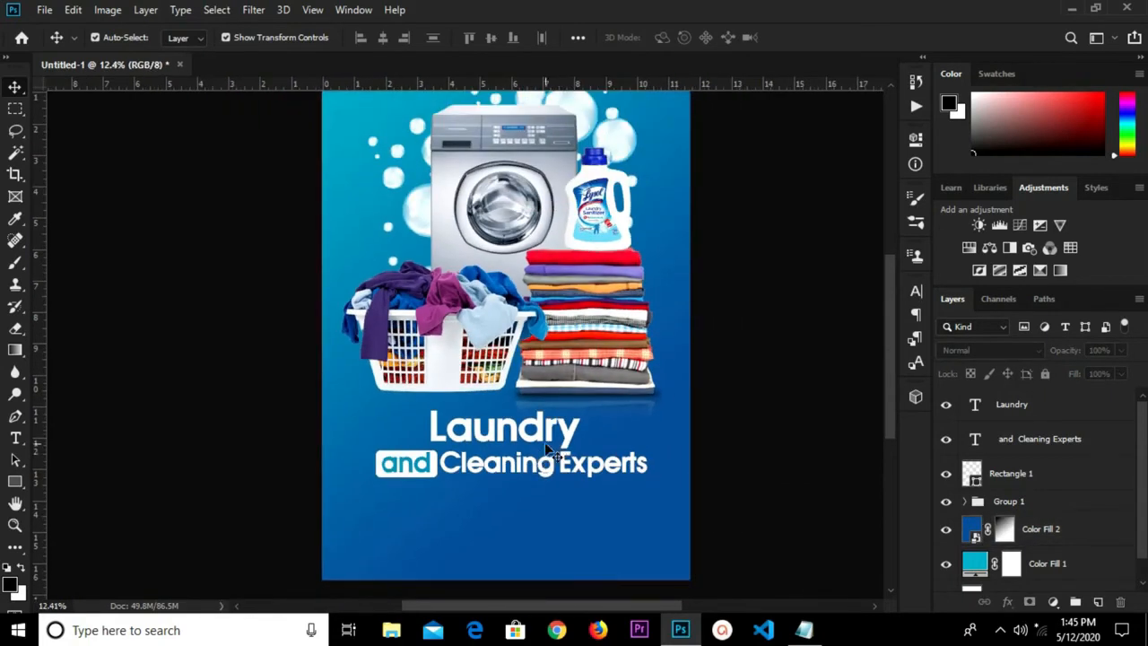
scroll(687, 509, down, 1)
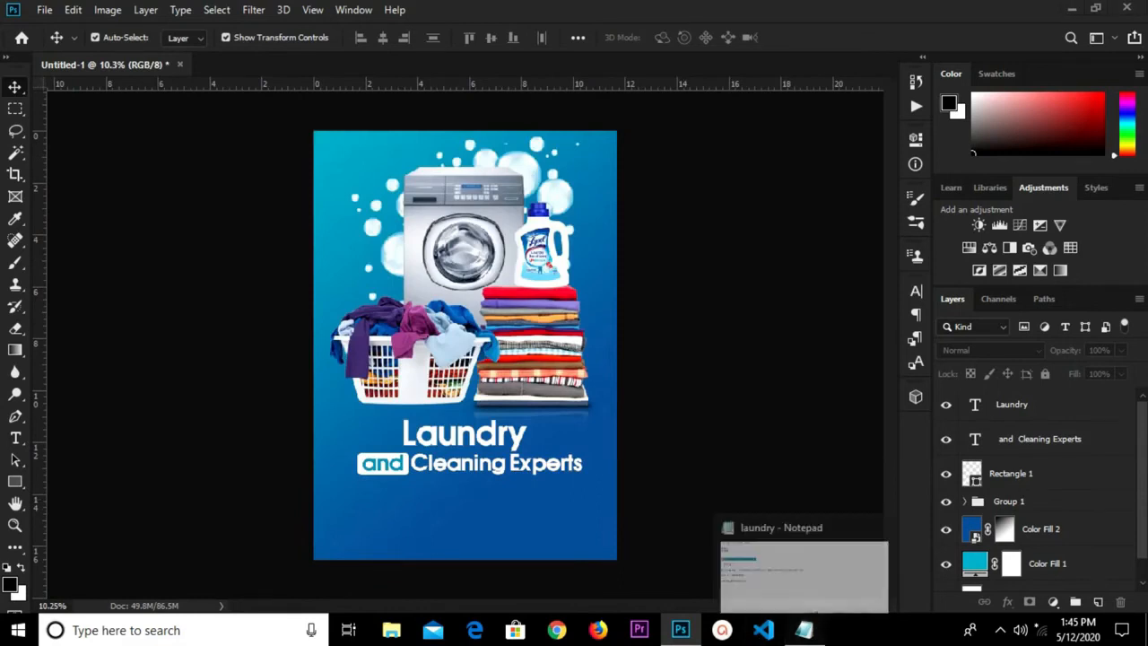
click(803, 629)
drag(201, 182, 141, 173)
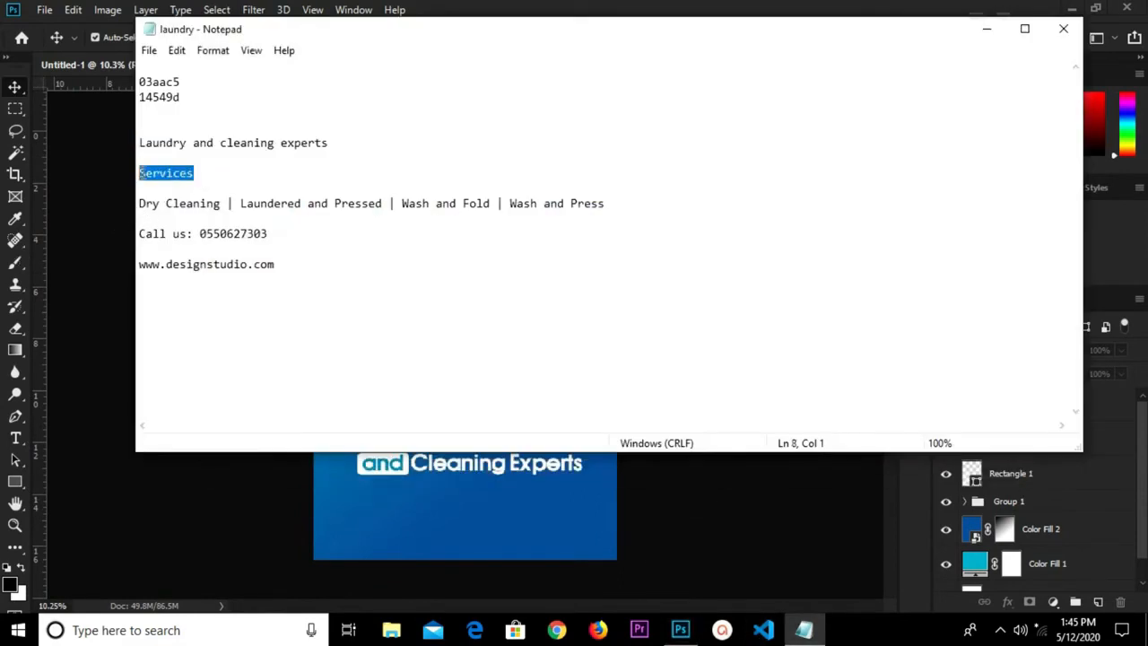
right_click(140, 173)
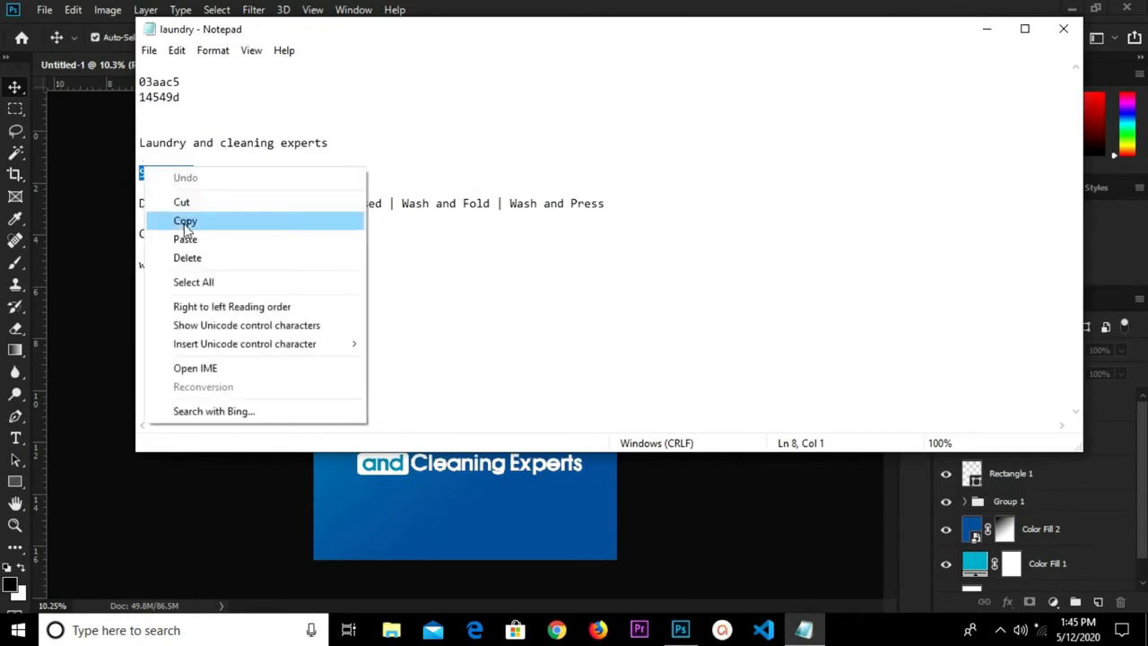
click(187, 221)
right_click(168, 182)
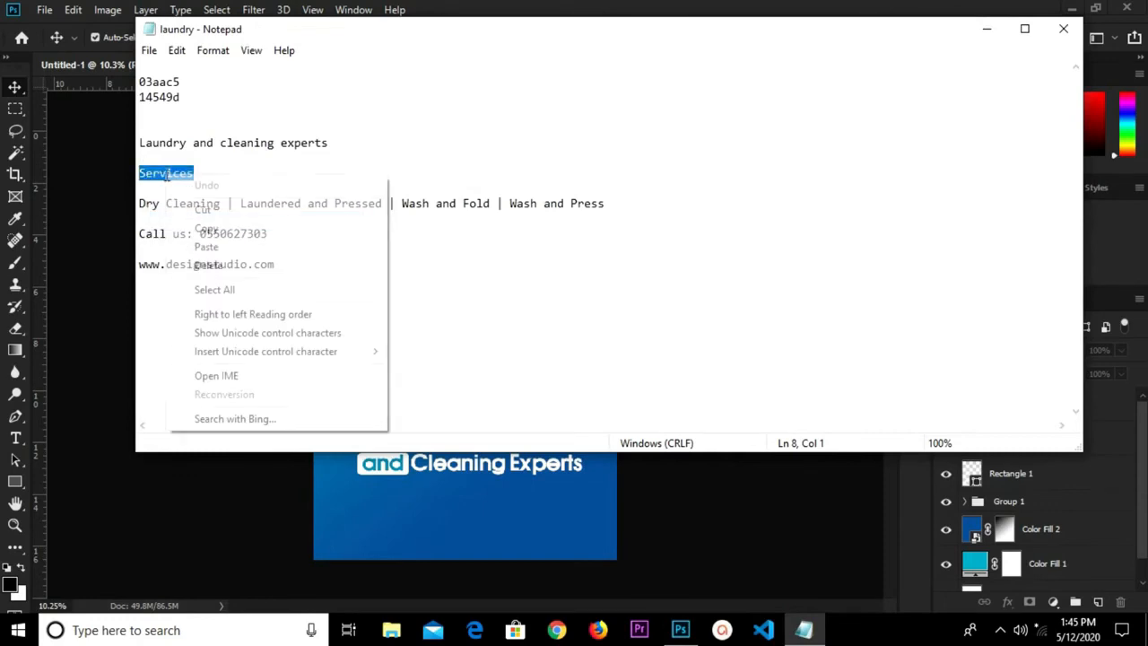
click(223, 226)
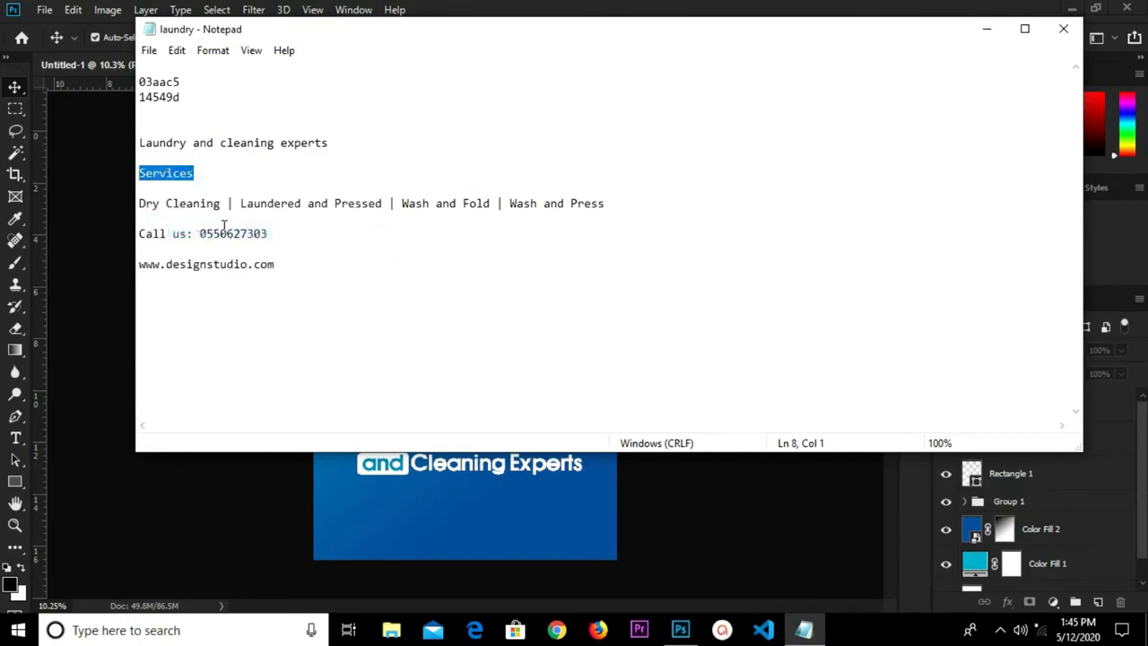
Step: Back in Photoshop, add "Services" as a 60 pt AuxinDemiBold text layer beneath the "and Cleaning Experts" headline line
click(419, 522)
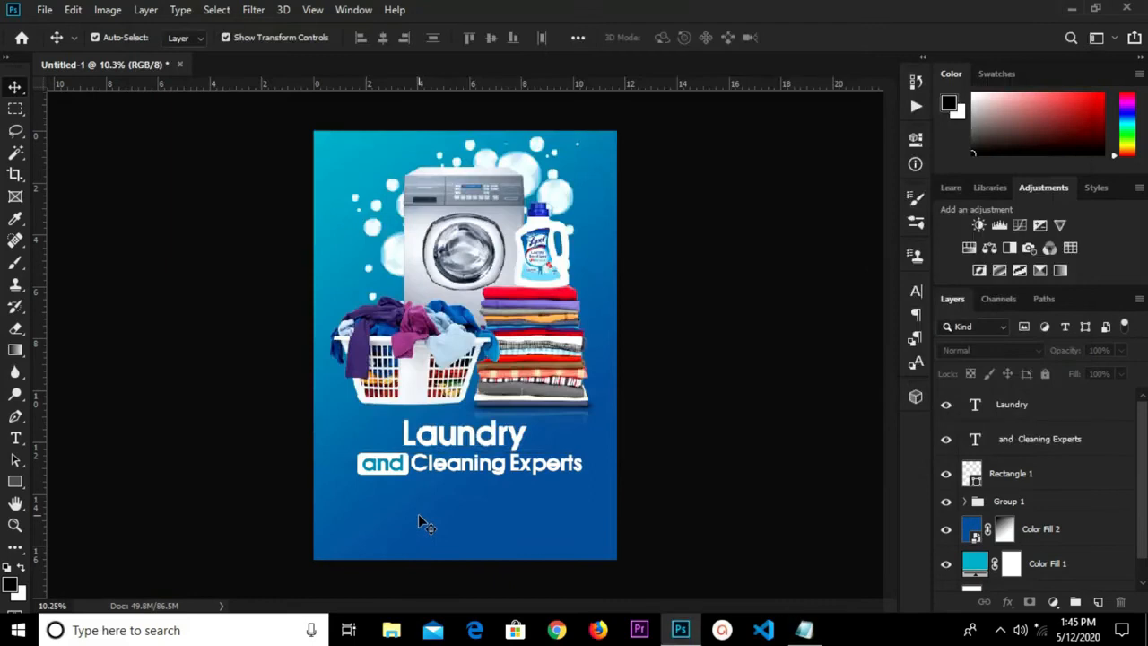
click(16, 437)
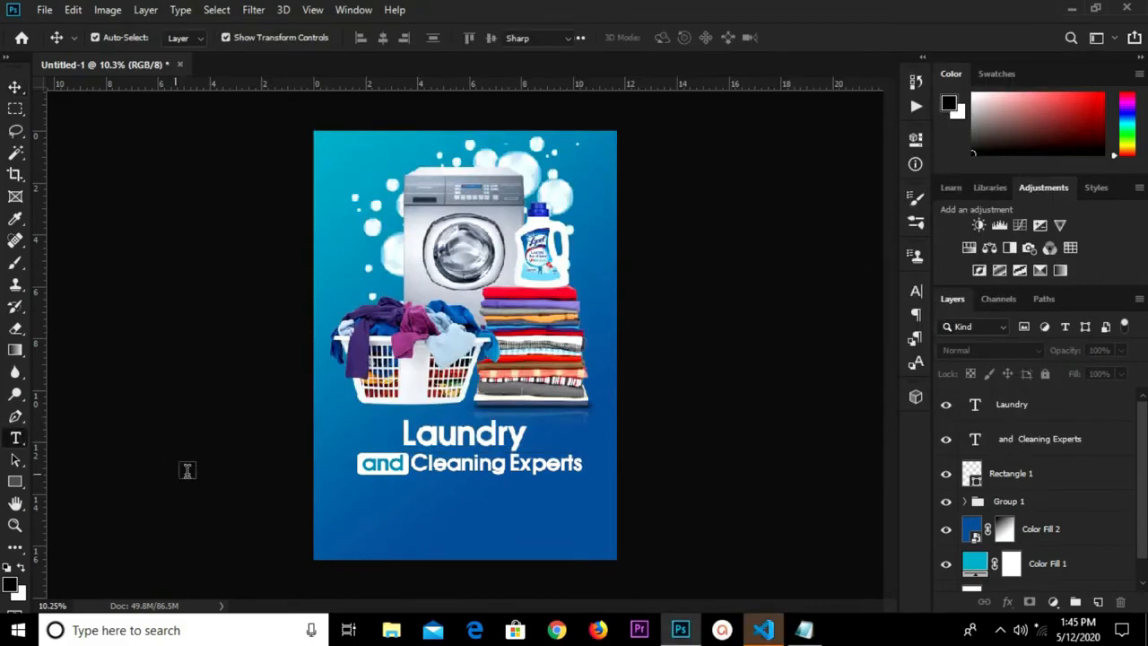
click(377, 498)
text(Services)
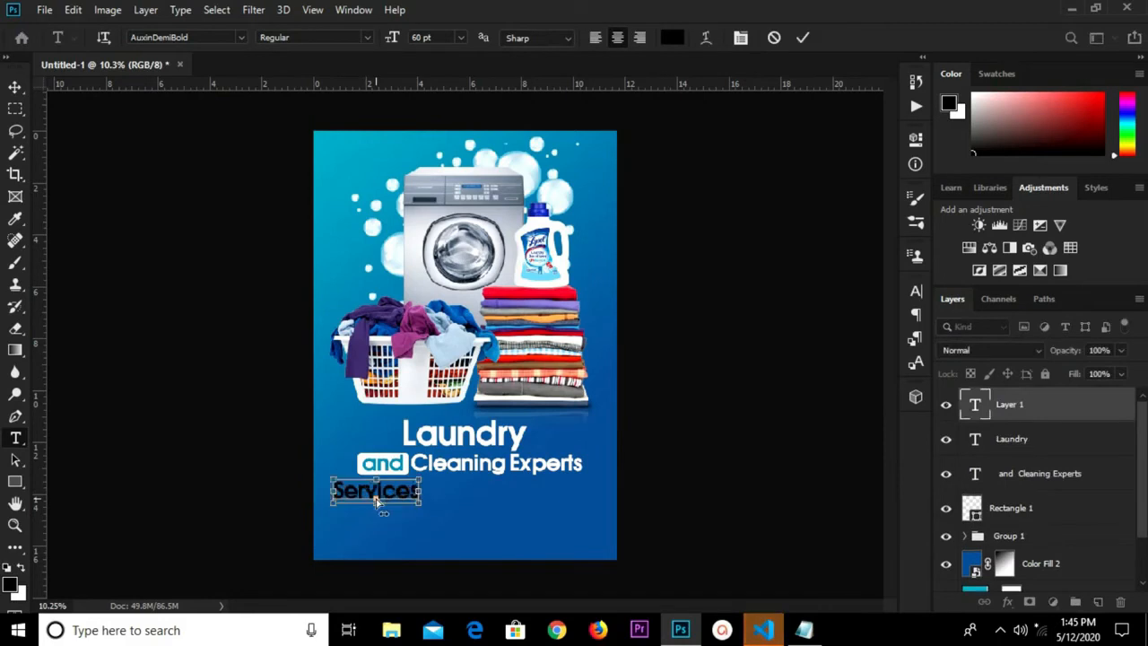
click(802, 38)
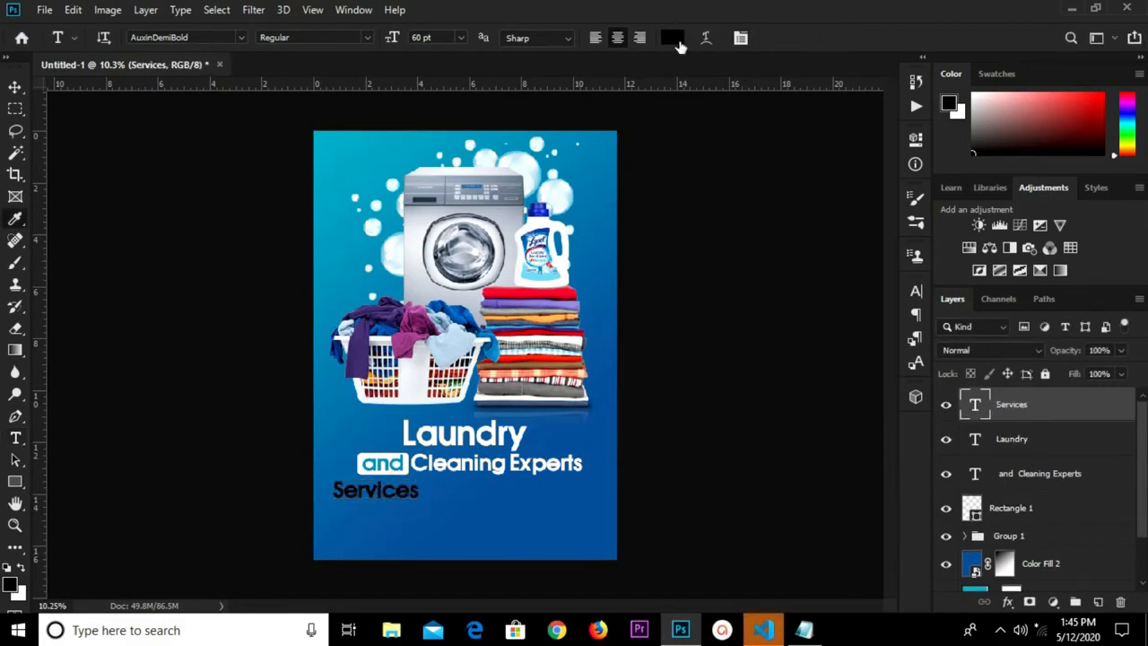
Step: Recolour the "Services" text to white (#ffffff)
click(671, 38)
drag(159, 366, 109, 296)
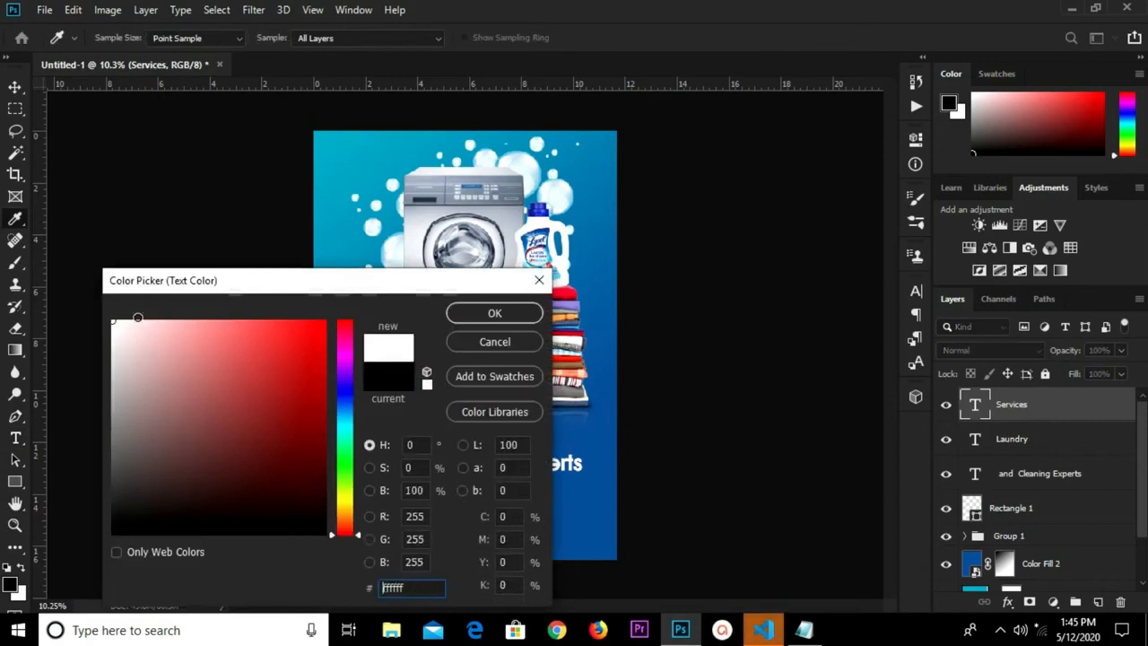
click(462, 316)
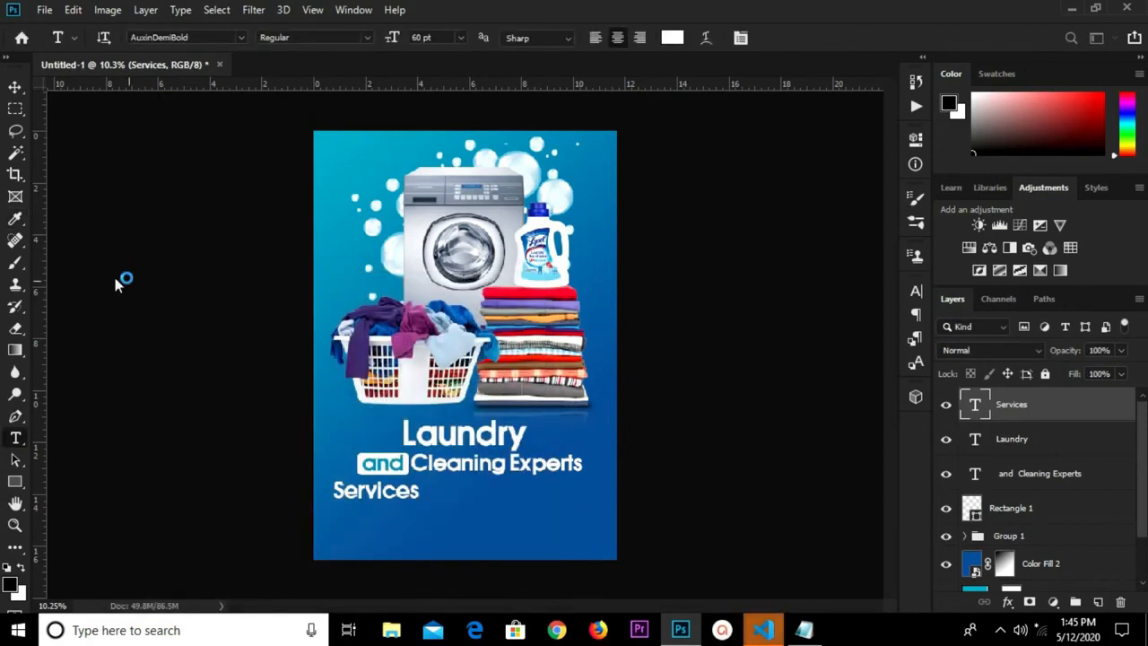
Step: Centre the "Services" text horizontally on the flyer and move it slightly down from the headline
click(13, 88)
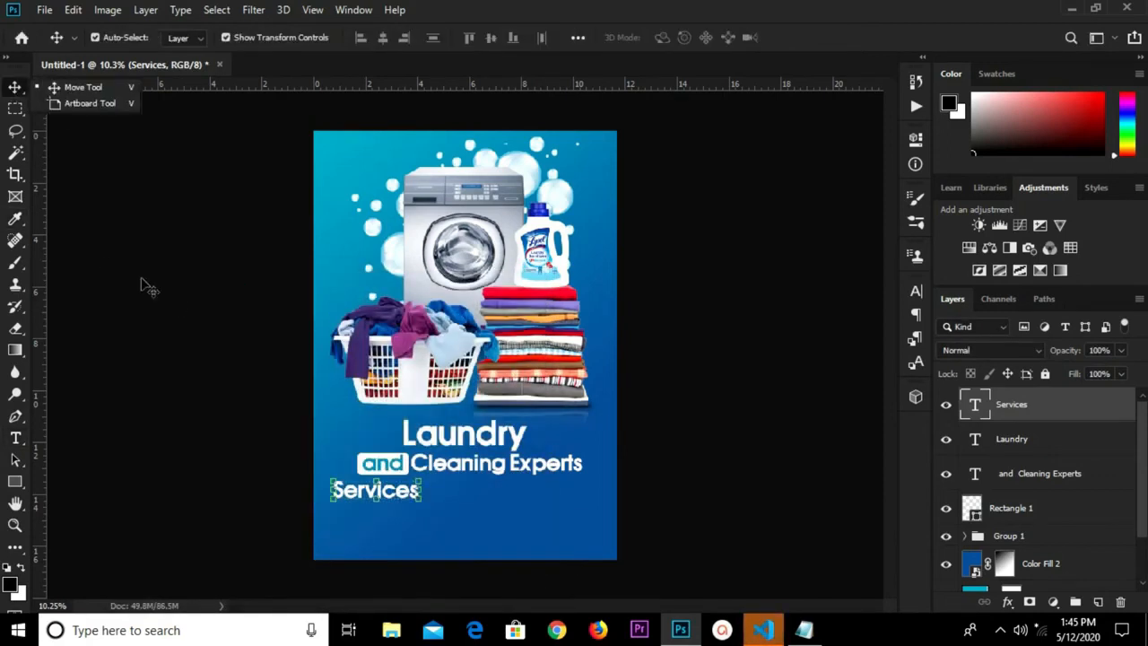
click(80, 88)
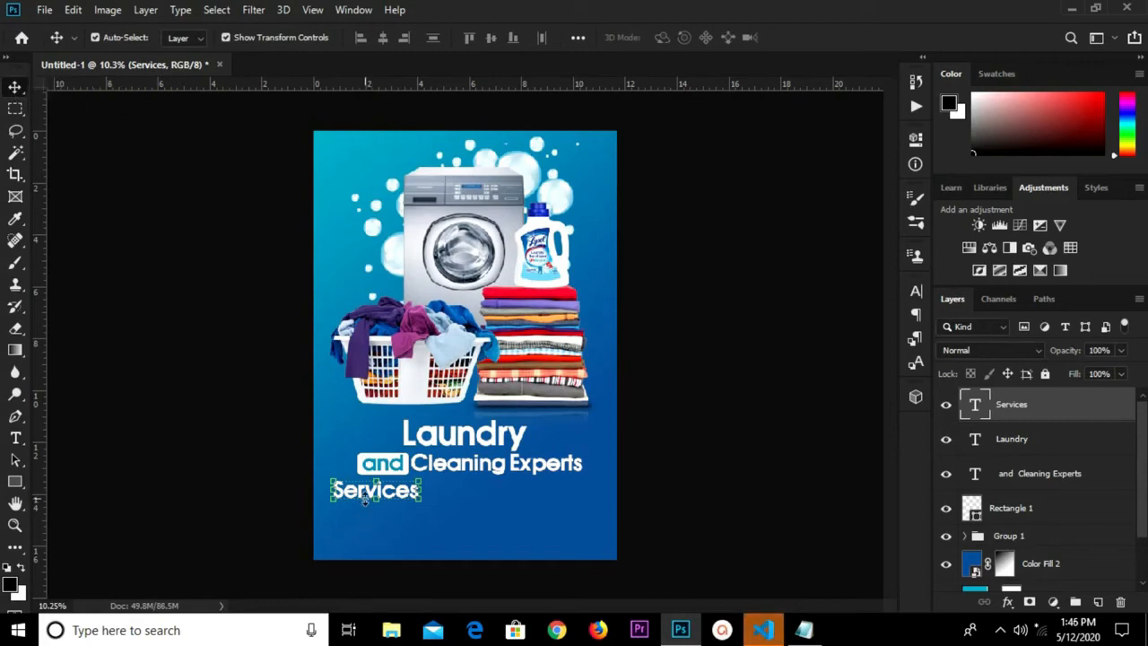
key(ctrl+a)
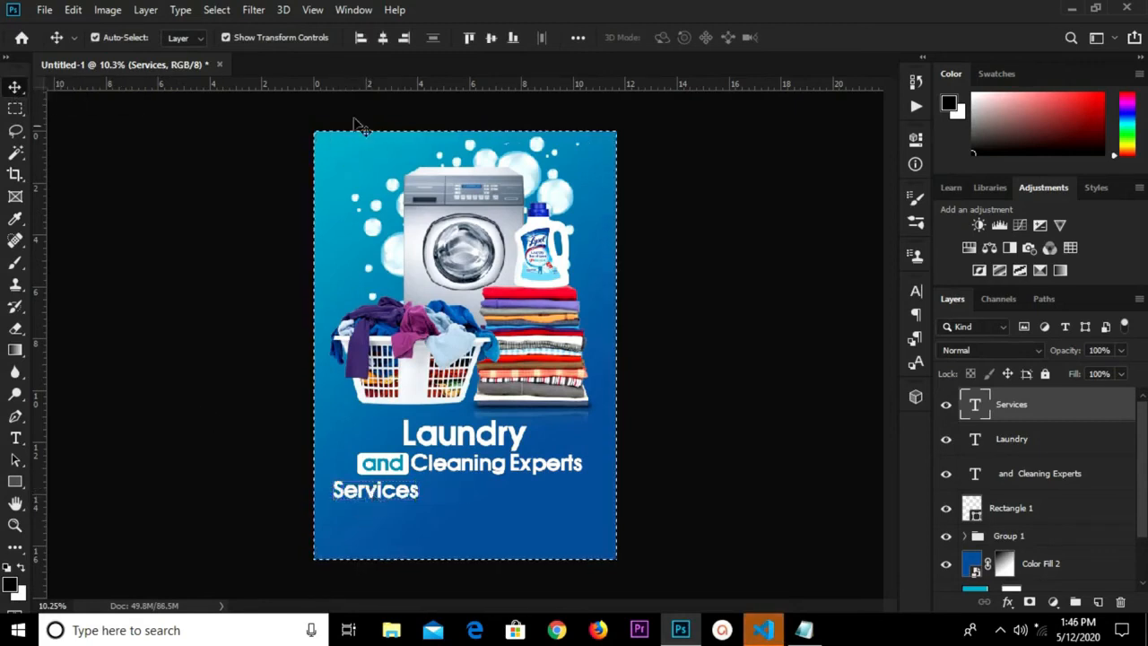
click(383, 38)
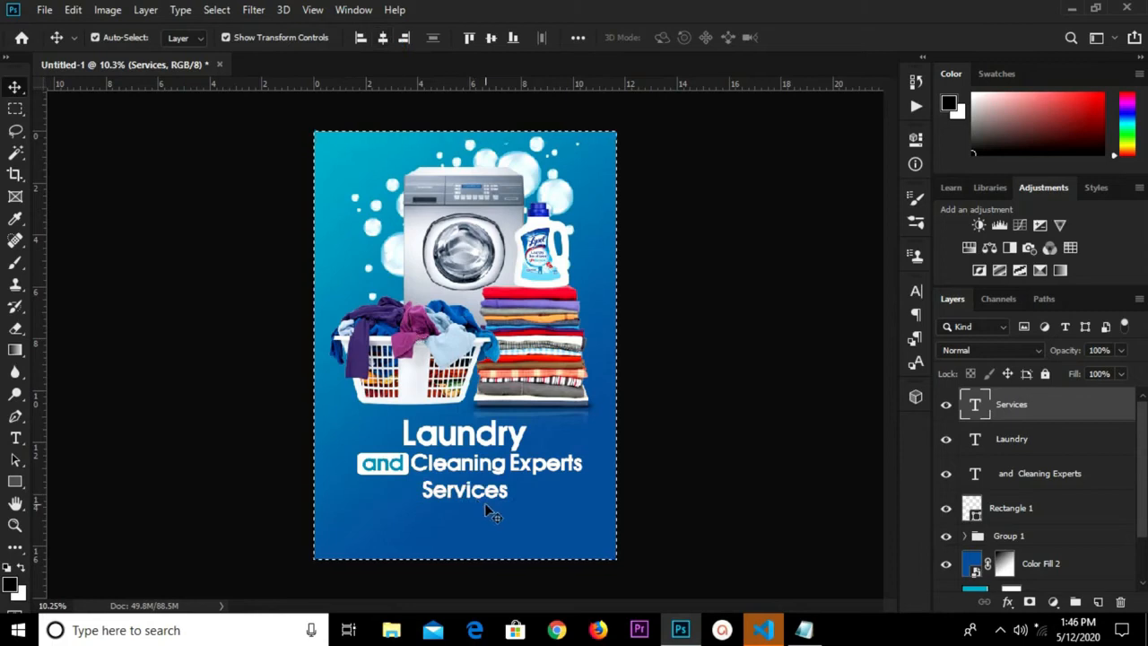
key(ctrl+z)
key(ctrl+shift+z)
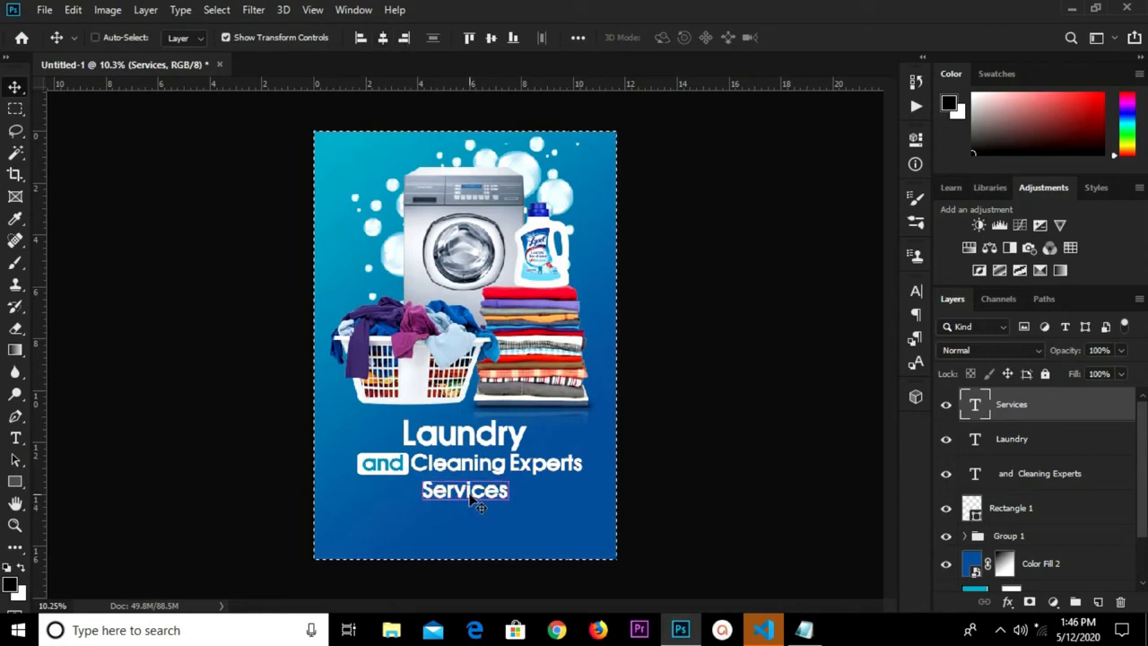
key(ctrl+d)
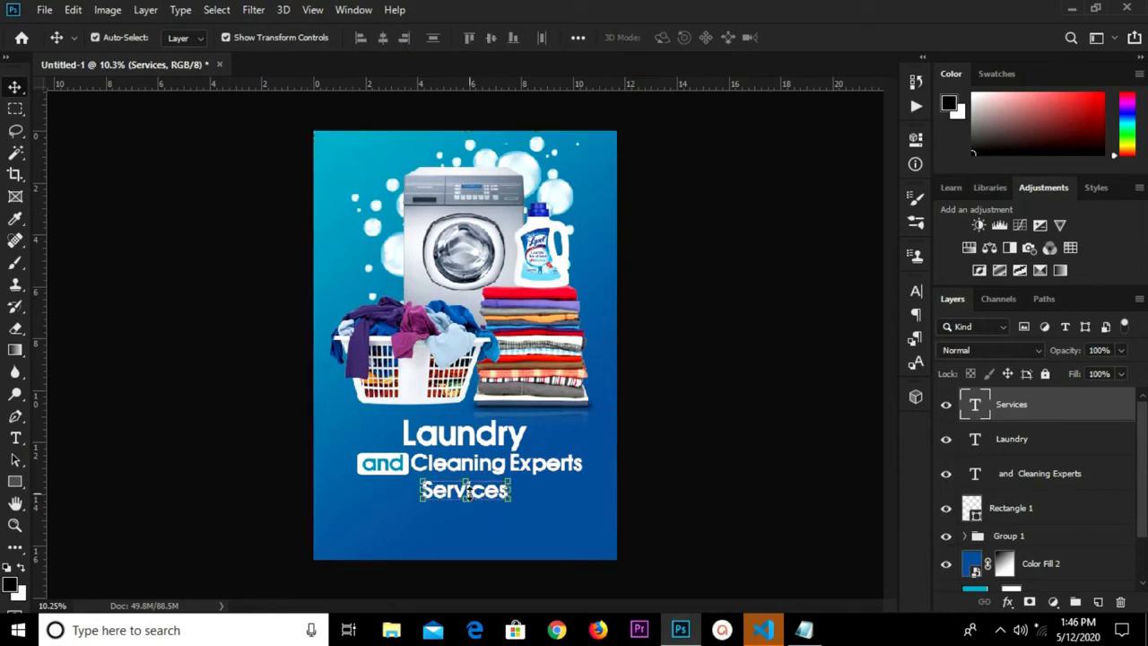
drag(468, 492, 470, 495)
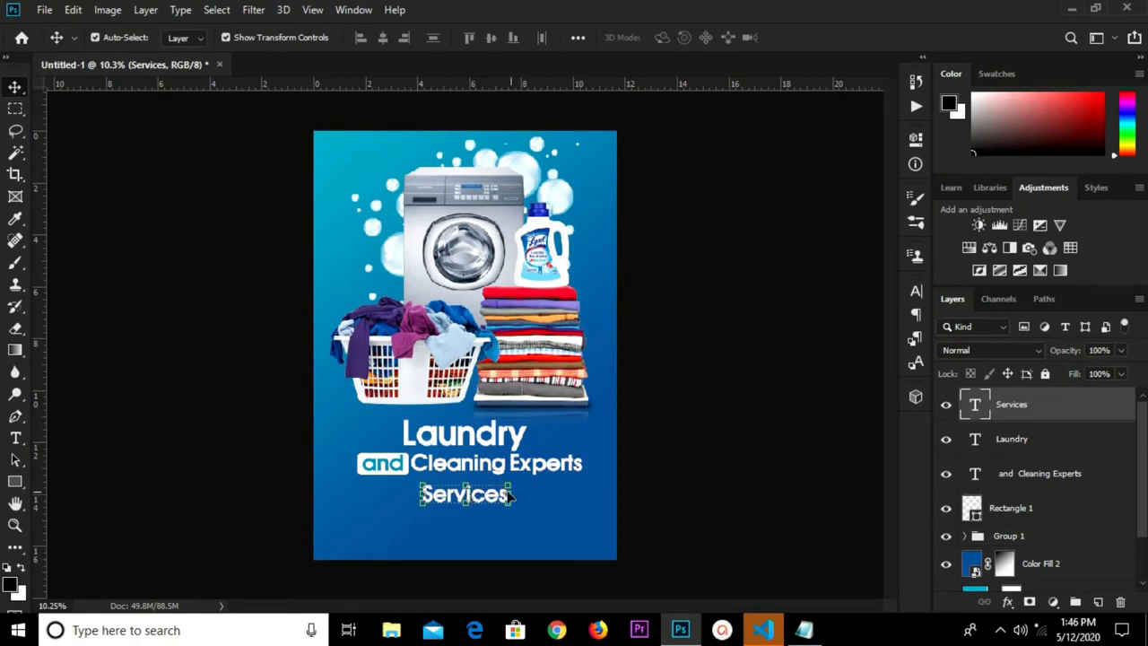
click(547, 503)
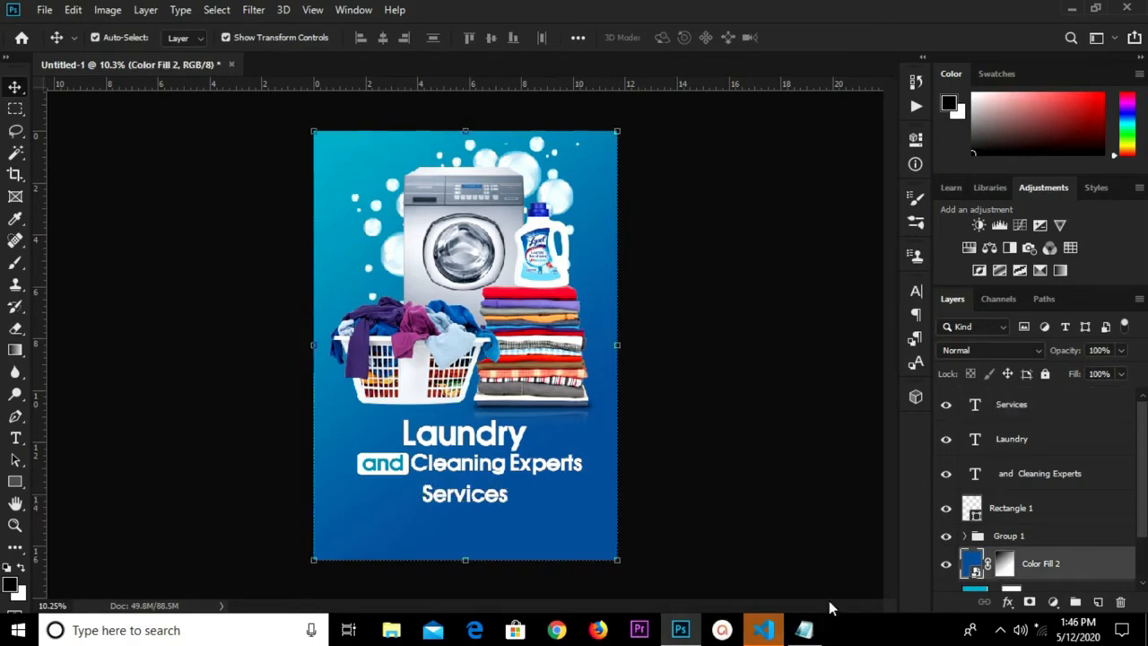
Step: Copy the "Dry Cleaning | Laundered and Pressed | Wash and Fold | Wash and Press" line from Notepad and return to Photoshop's Type tool
click(803, 629)
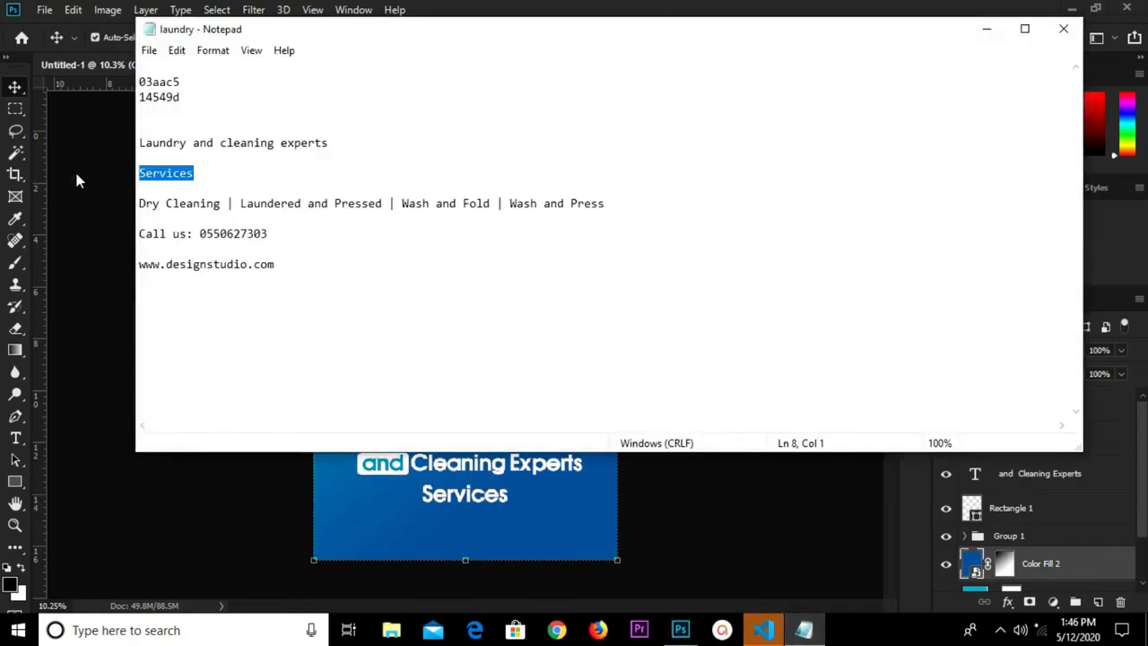
drag(139, 206, 201, 204)
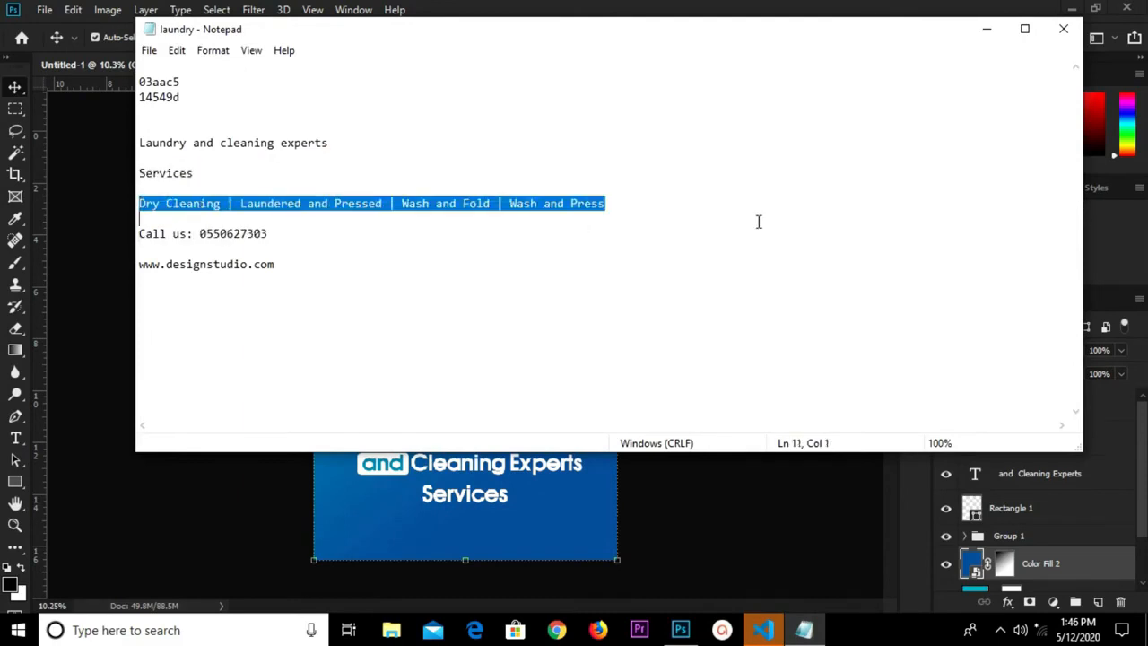
drag(758, 221, 677, 209)
right_click(567, 205)
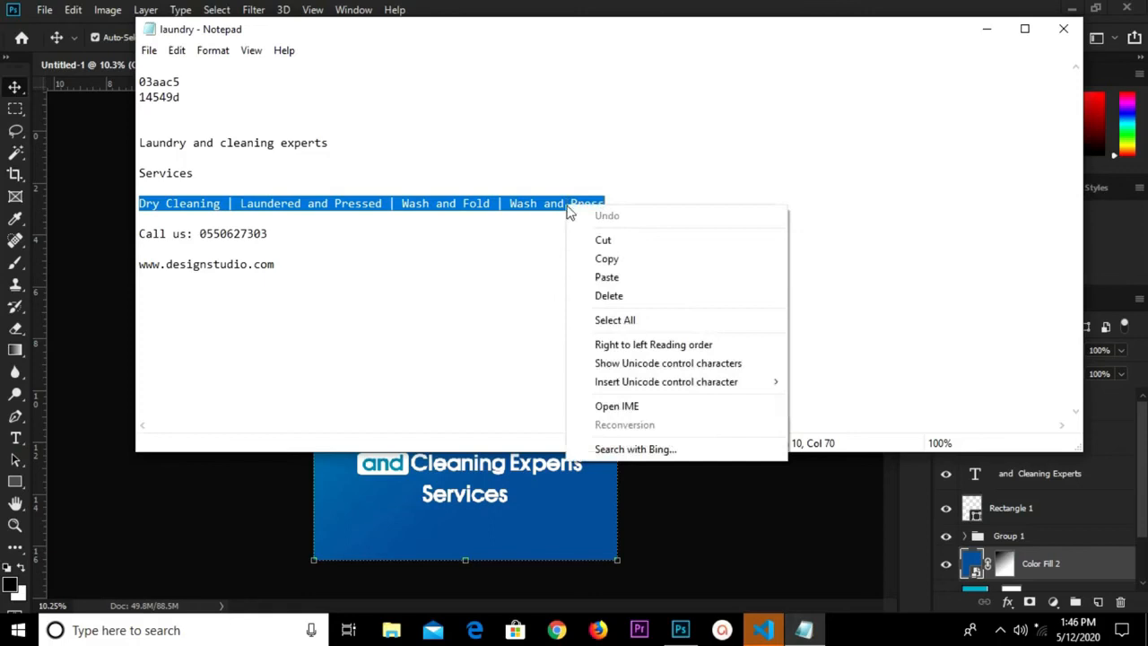
click(594, 259)
click(455, 516)
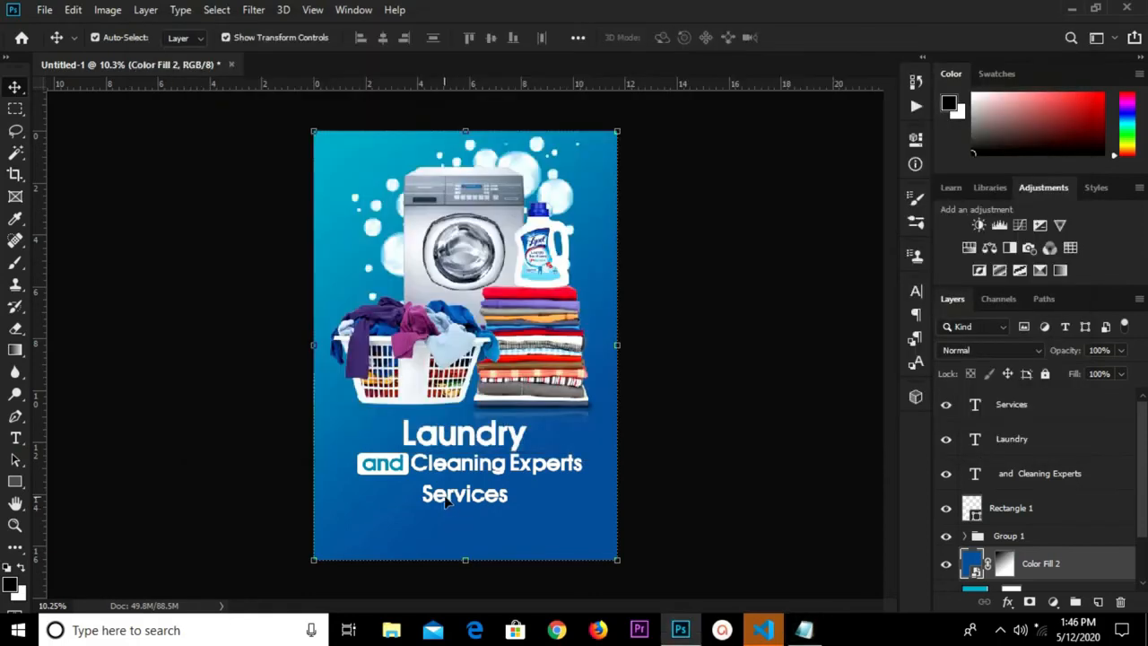
key(t)
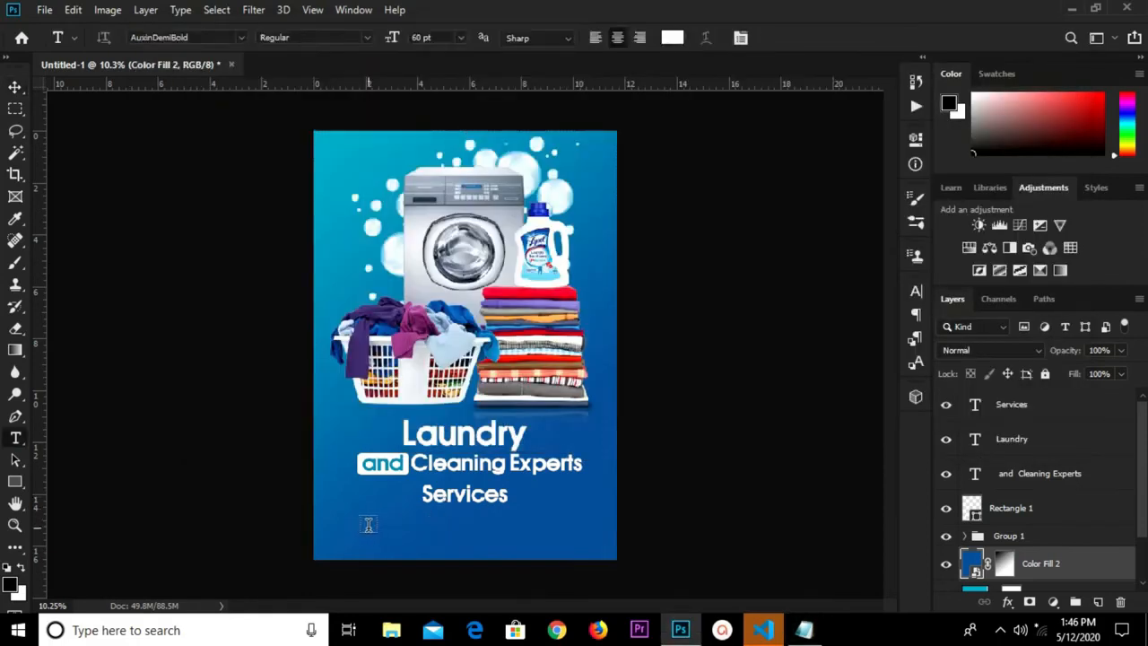
click(368, 524)
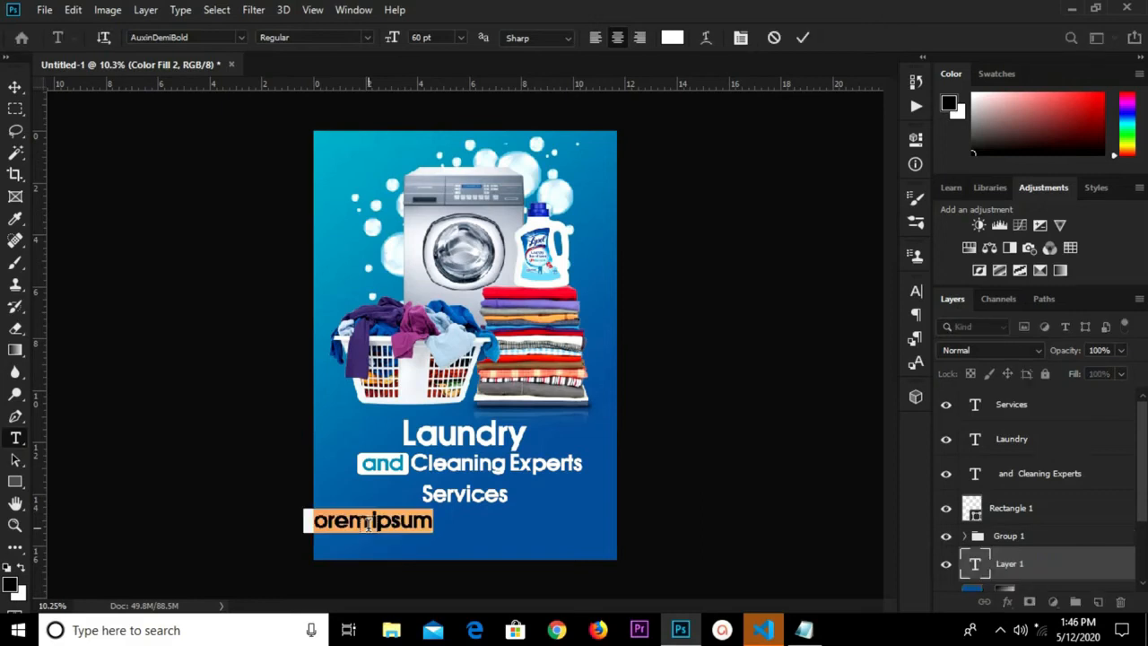
key(BackSpace)
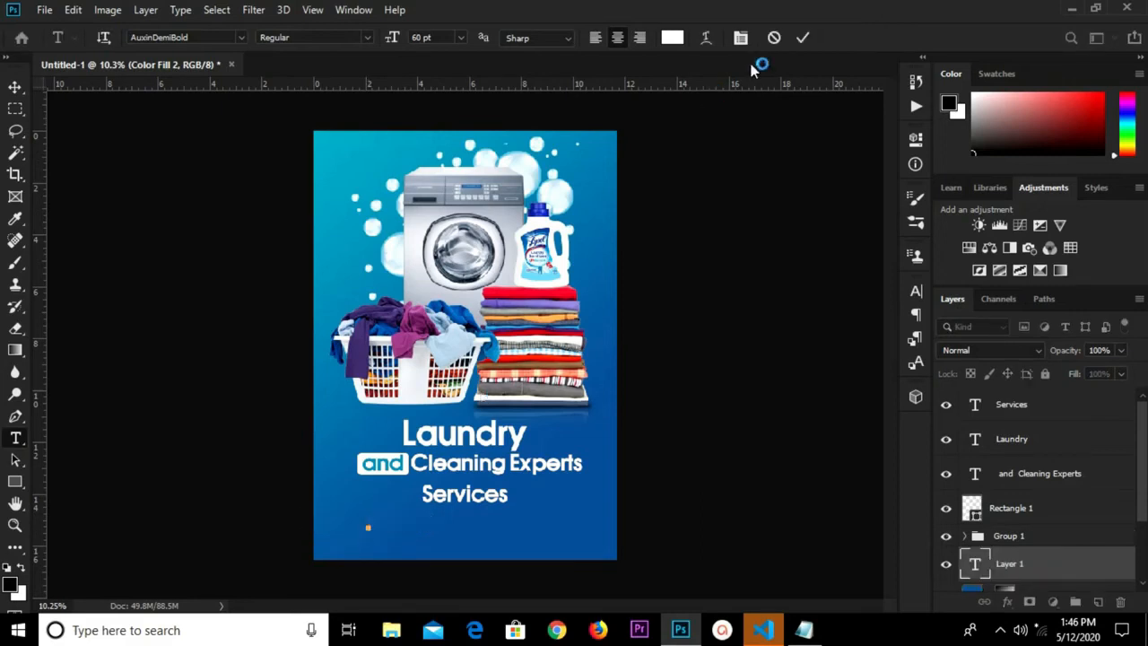
click(806, 38)
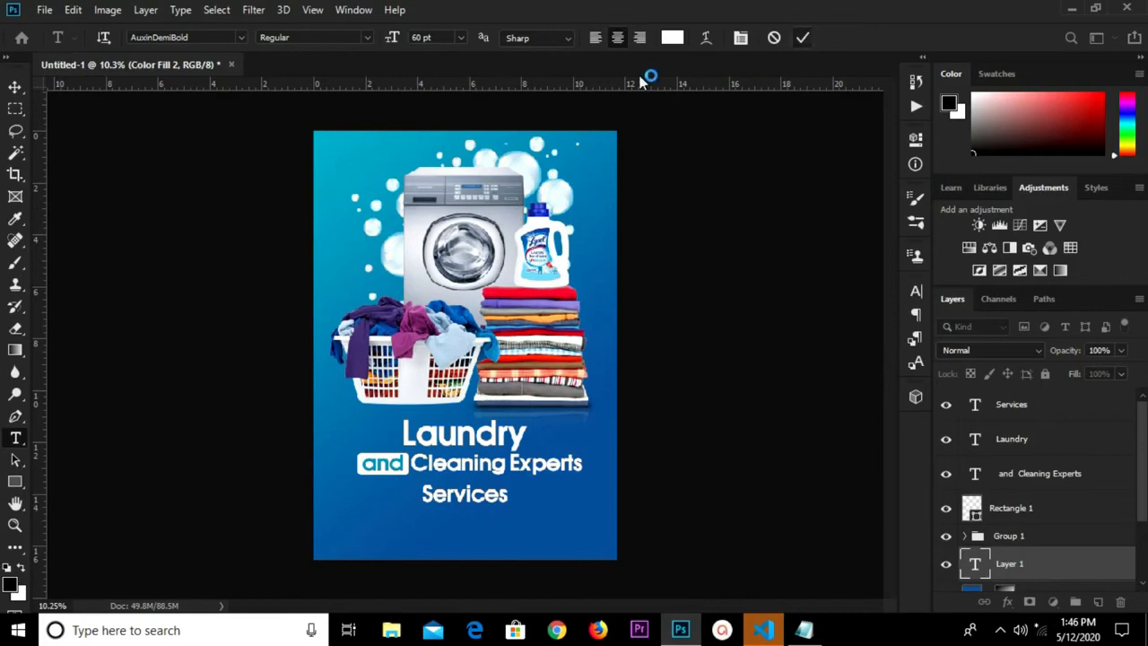
Step: Paste the copied list of services as an 18 pt text layer below "Services"
click(461, 38)
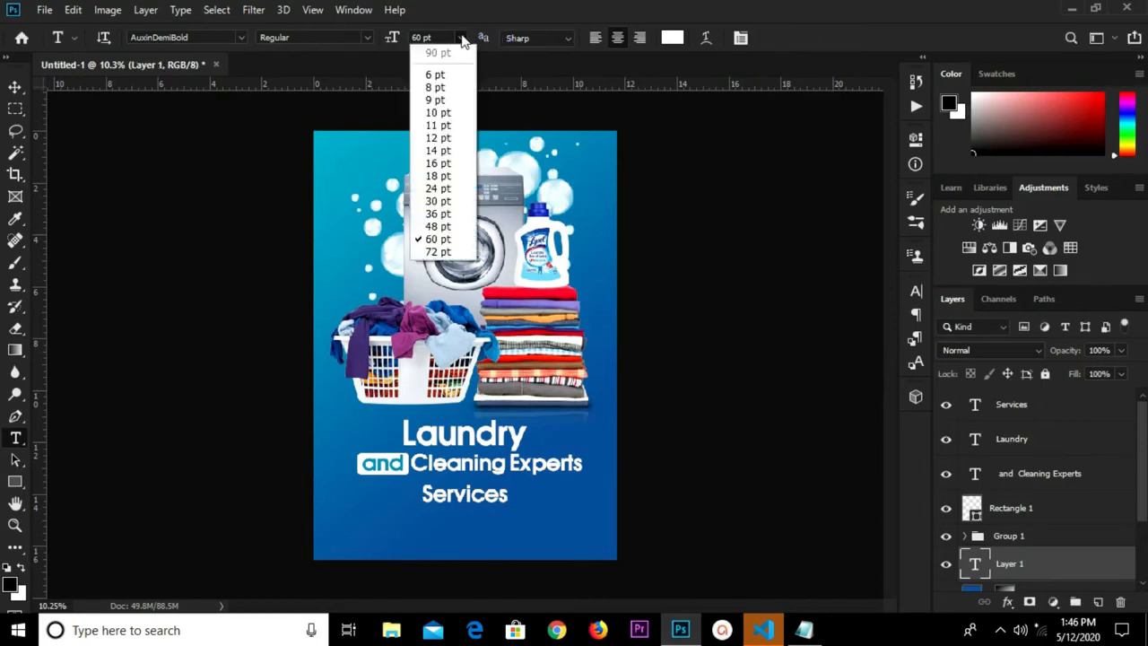
click(439, 176)
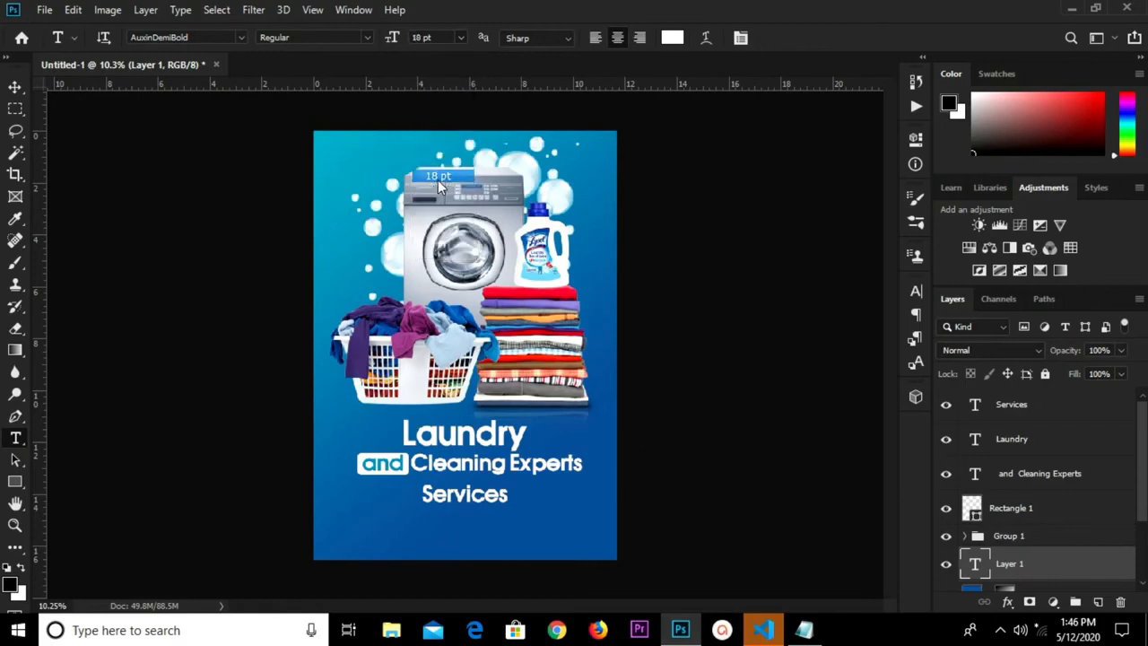
click(359, 518)
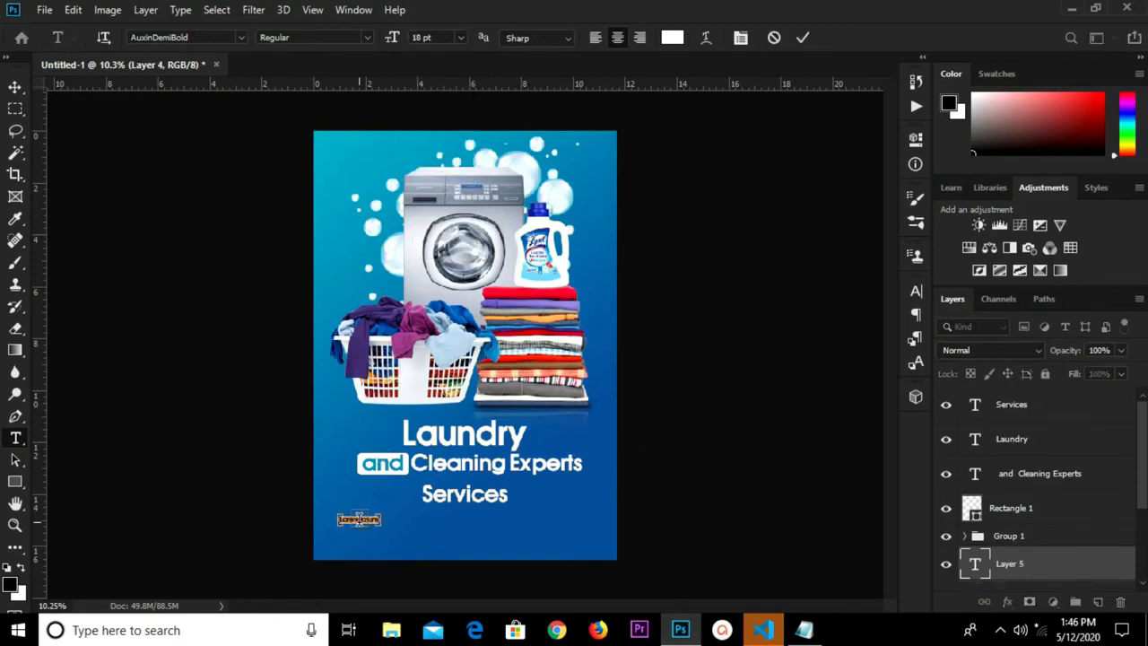
key(ctrl+v)
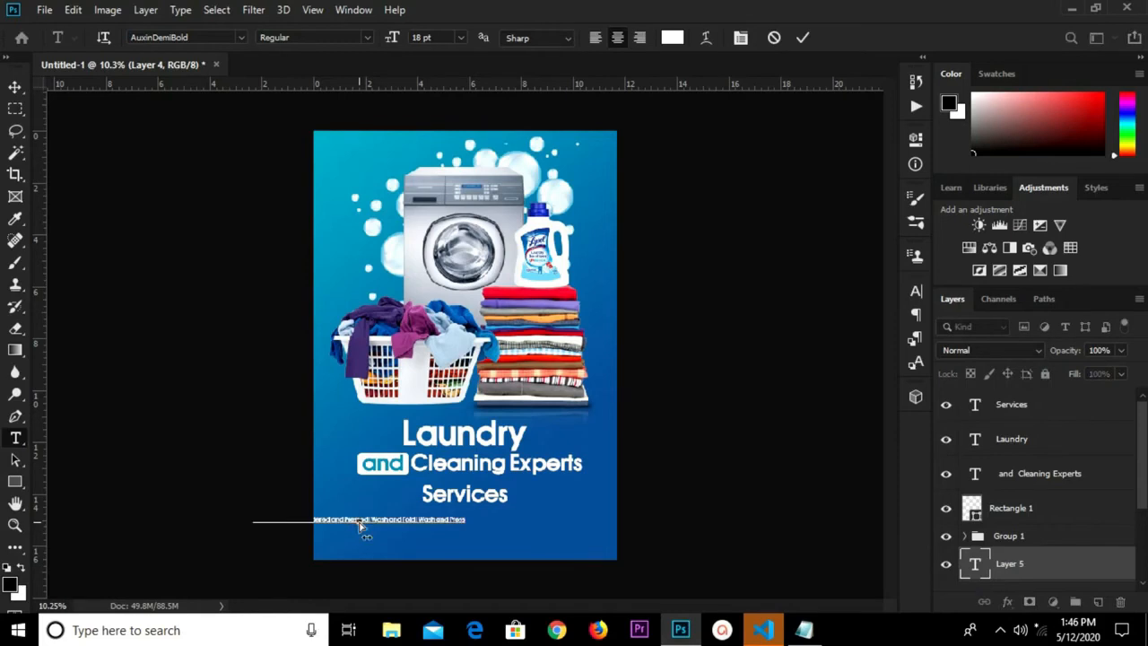
click(15, 88)
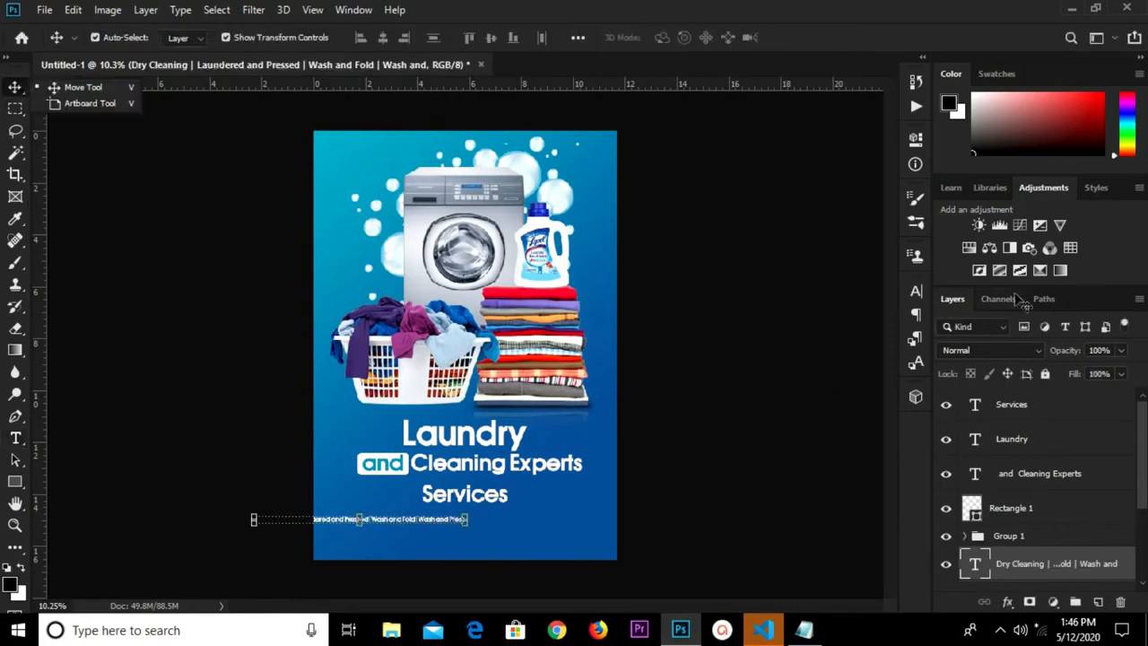
Step: Set the font size of the services list text to 22 pt
click(913, 294)
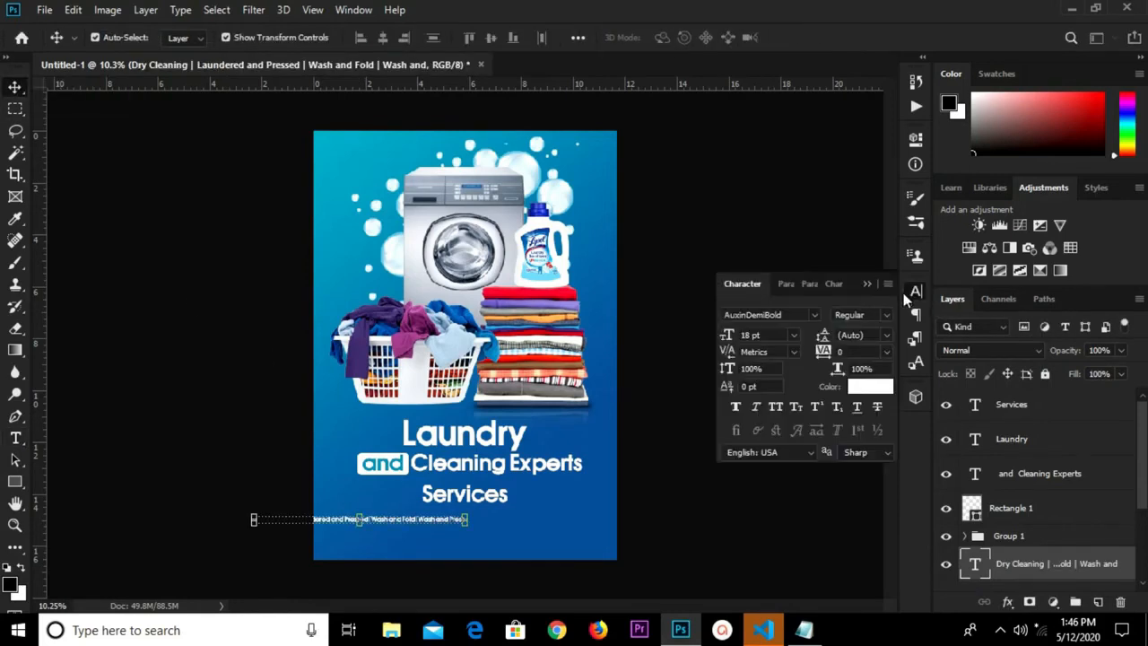
click(774, 334)
text(22)
key(Return)
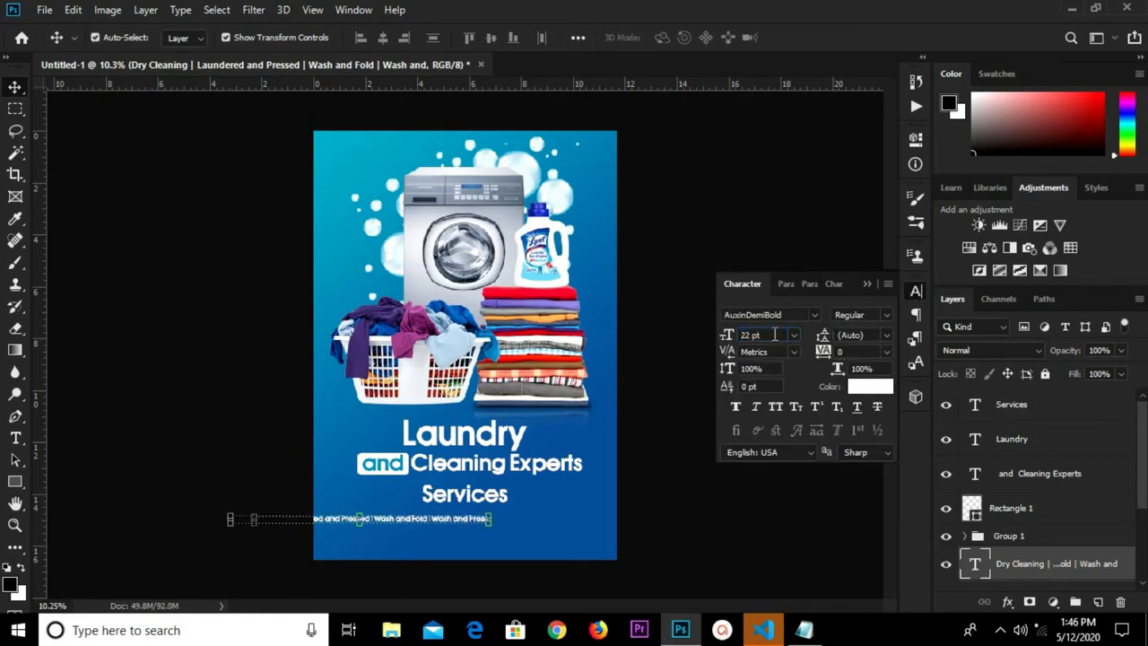
Step: Move the services list fully onto the flyer beneath "Services" and scale it up to about 110%
click(867, 284)
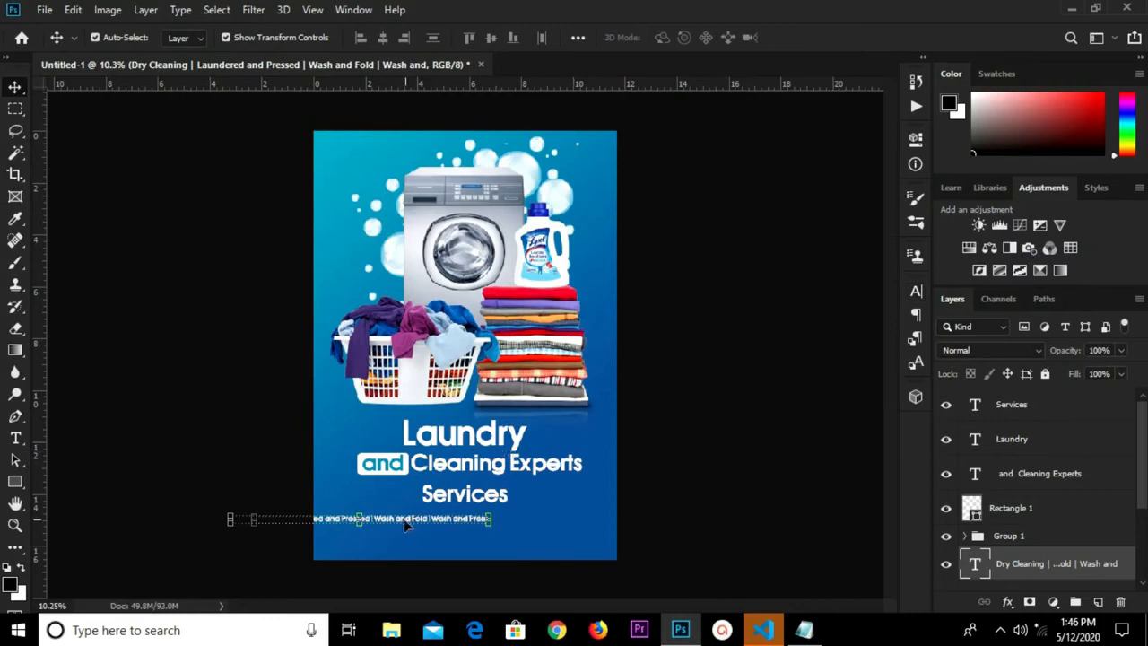
drag(406, 525, 500, 522)
scroll(499, 521, up, 2)
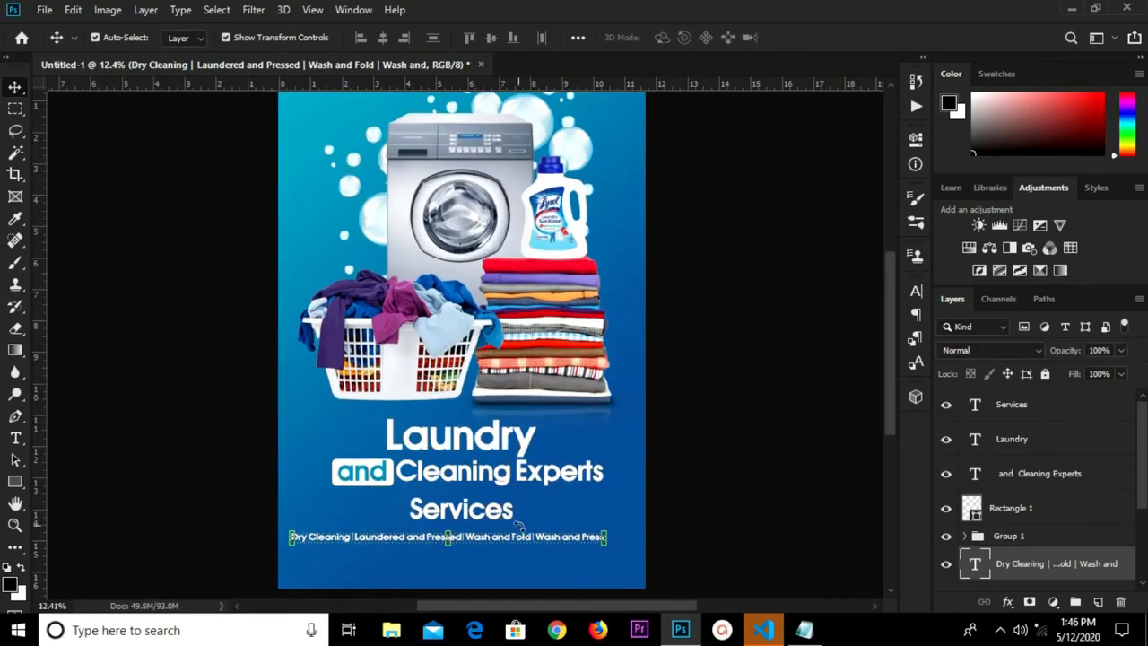
drag(605, 529, 633, 517)
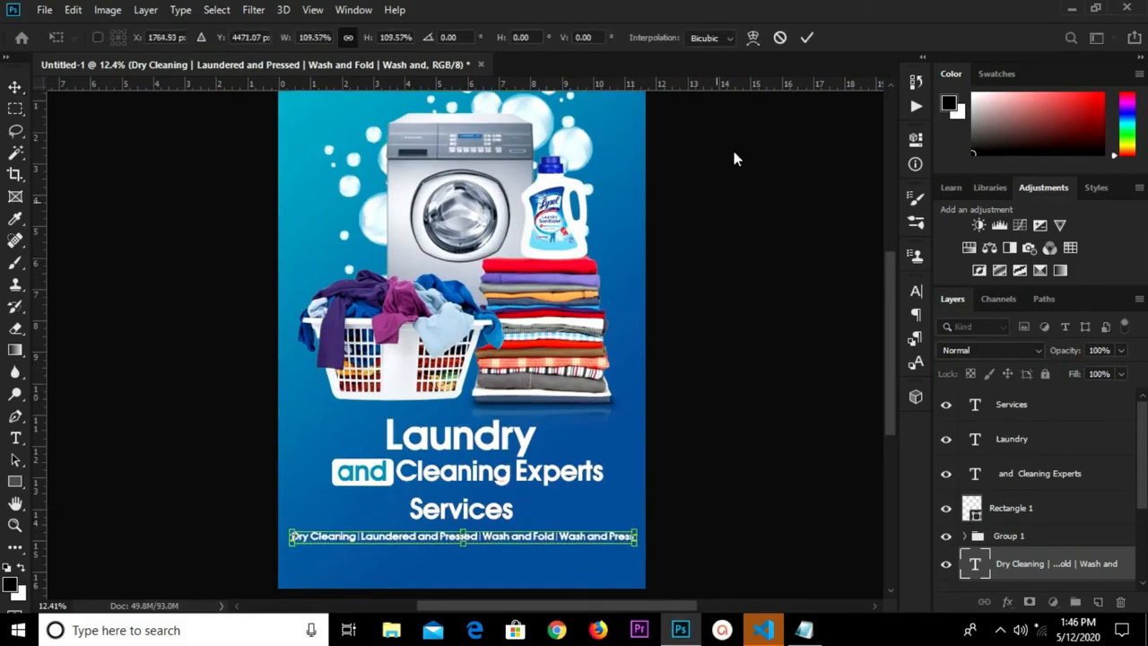
click(812, 40)
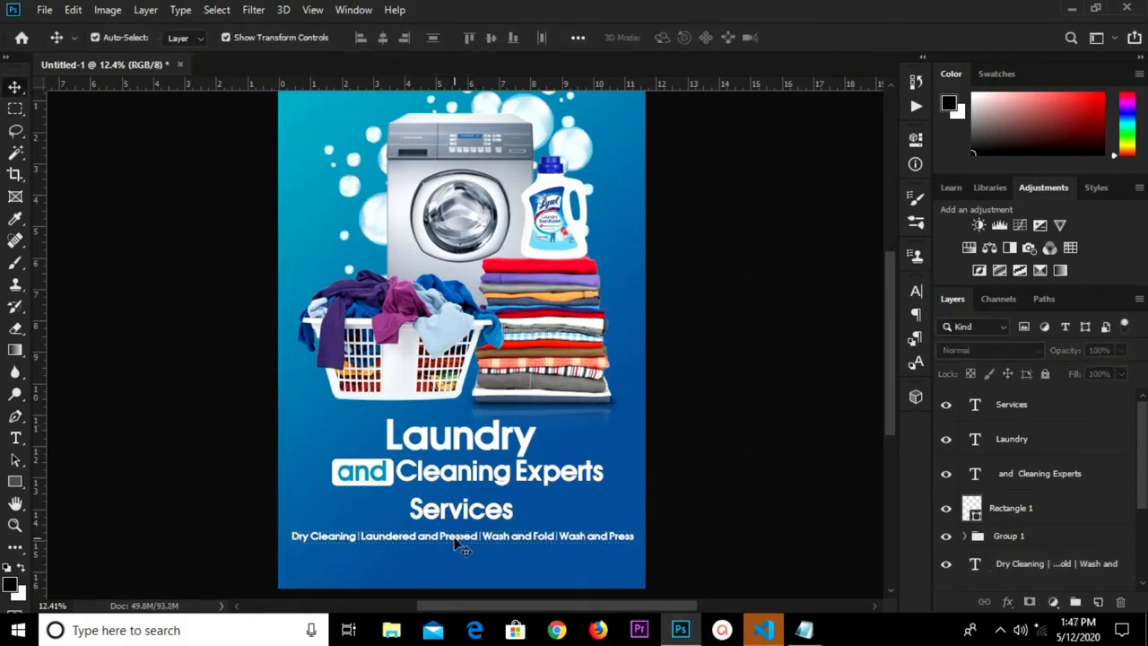
Step: Centre the services list horizontally on the flyer canvas and clear the selection
click(458, 544)
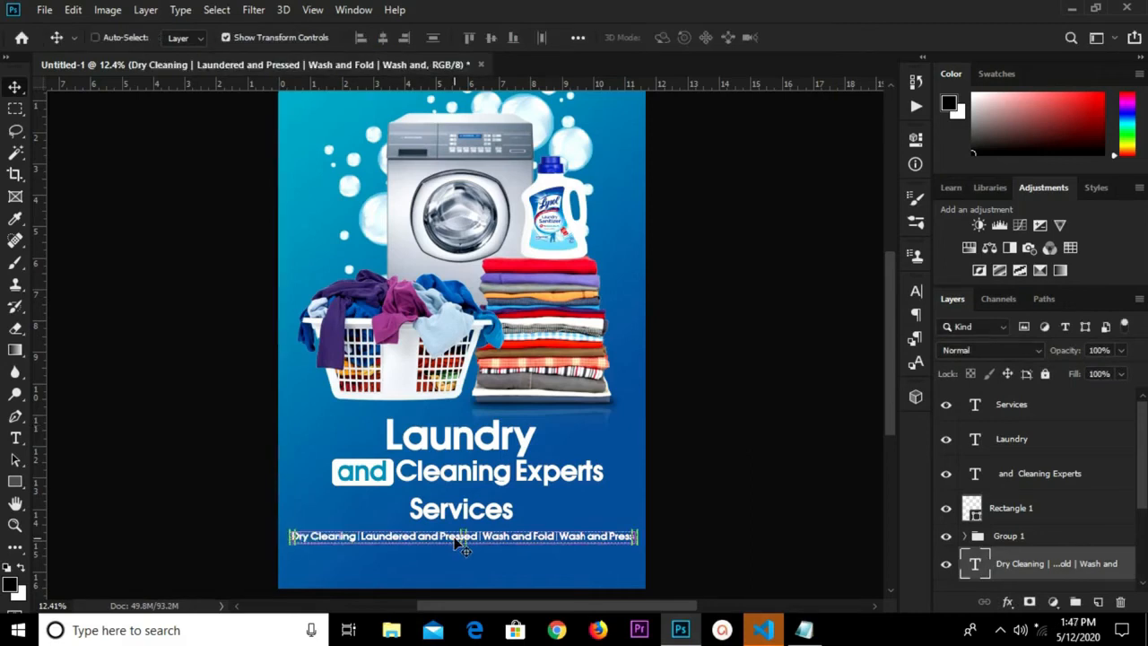
key(ctrl+a)
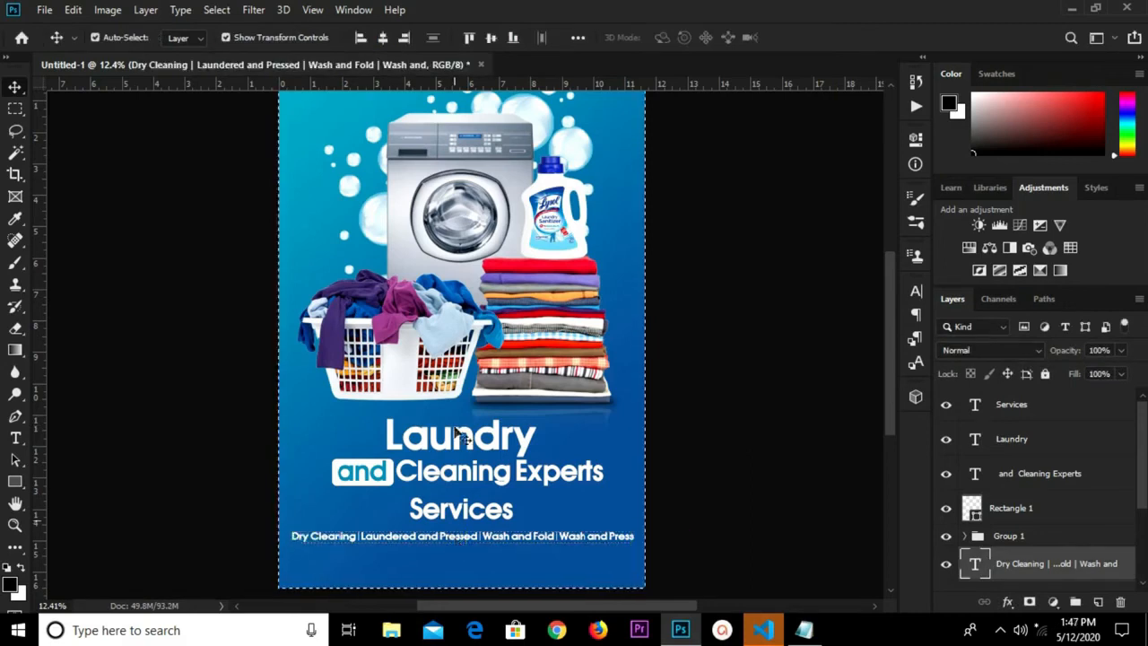
click(385, 42)
key(ctrl+d)
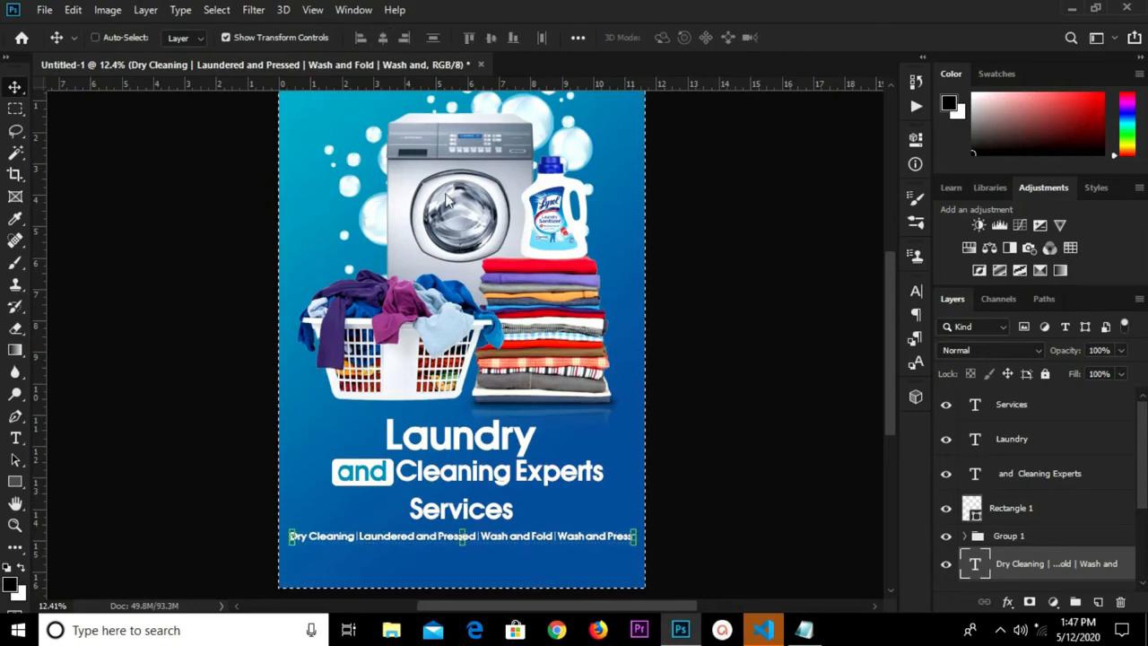
ctrl+click(475, 515)
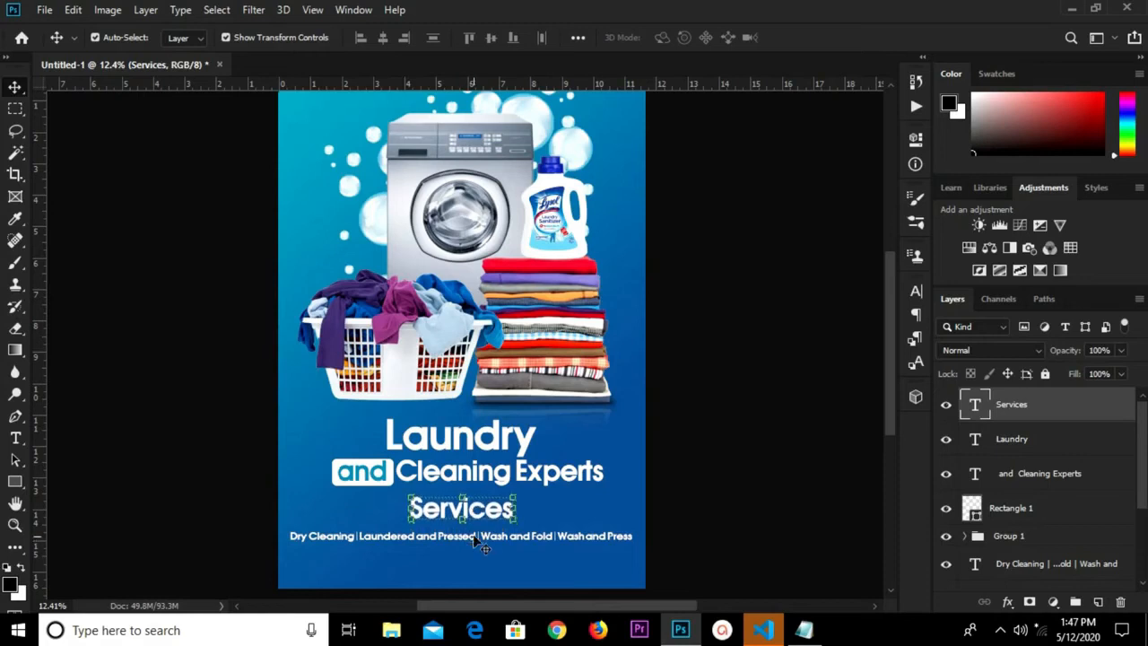
key(ctrl+t)
click(807, 38)
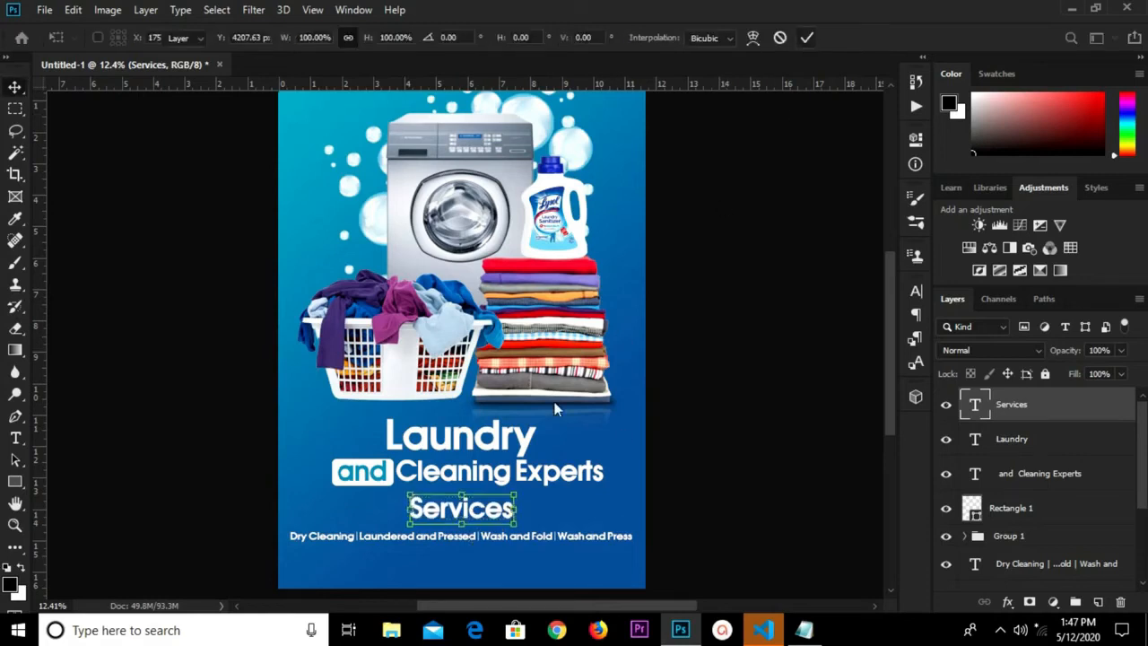
Step: Nudge the services list up so it sits closer beneath "Services"
click(446, 538)
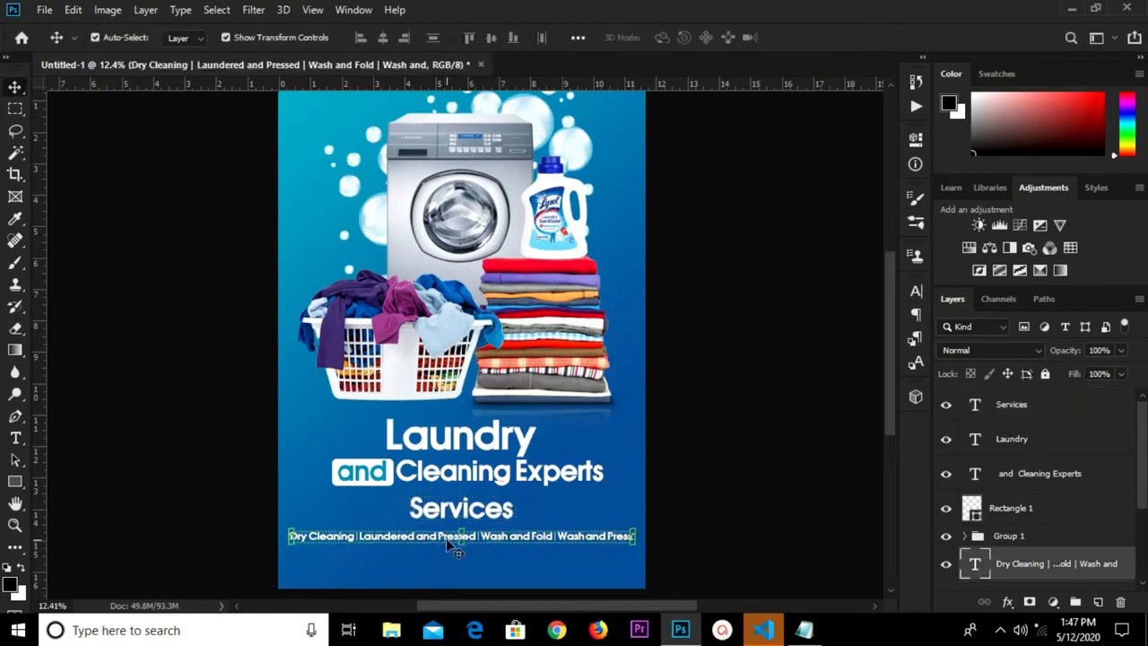
key(shift+Up)
key(shift+Up)
key(shift+Up)
key(shift+Up)
key(shift+Up)
key(shift+Up)
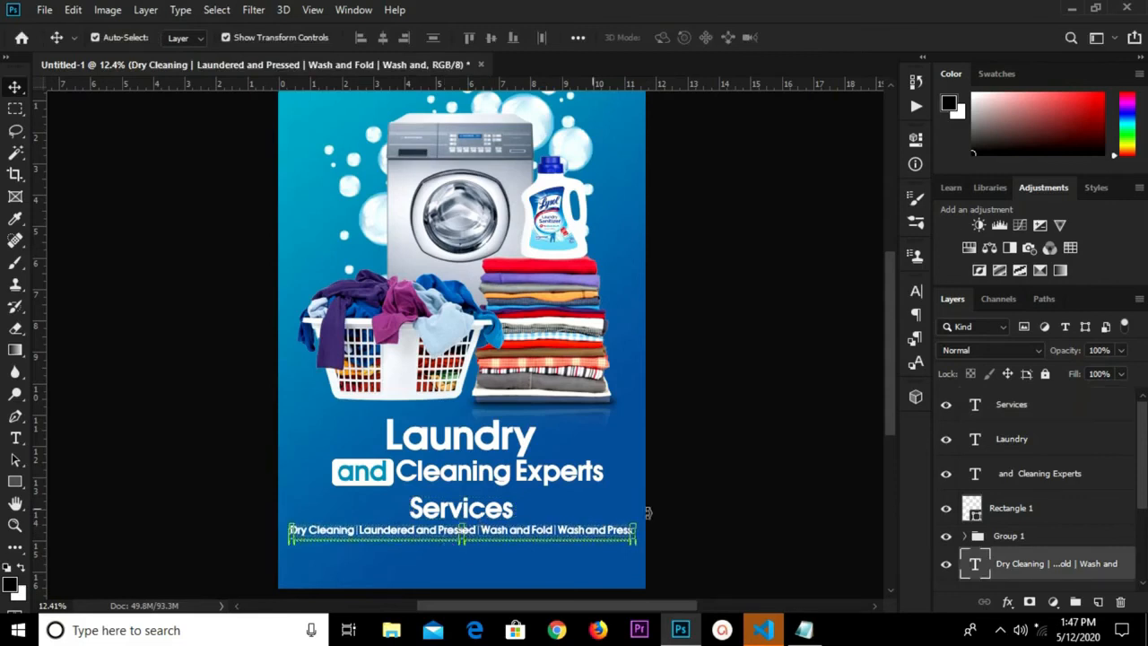
key(ctrl+t)
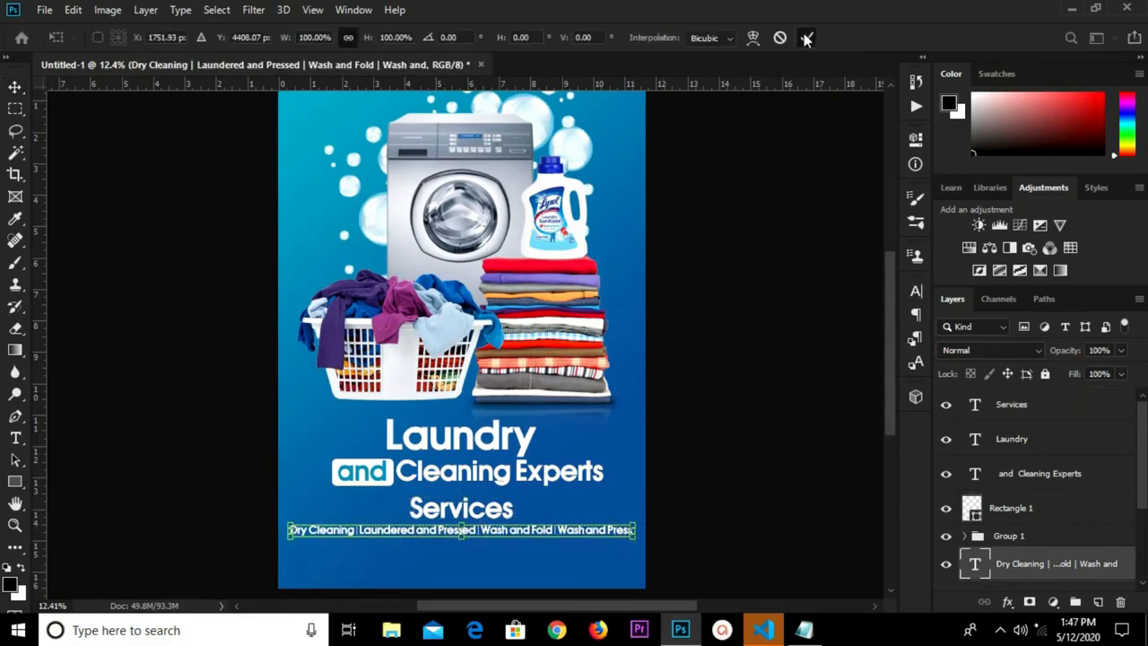
click(805, 37)
click(750, 432)
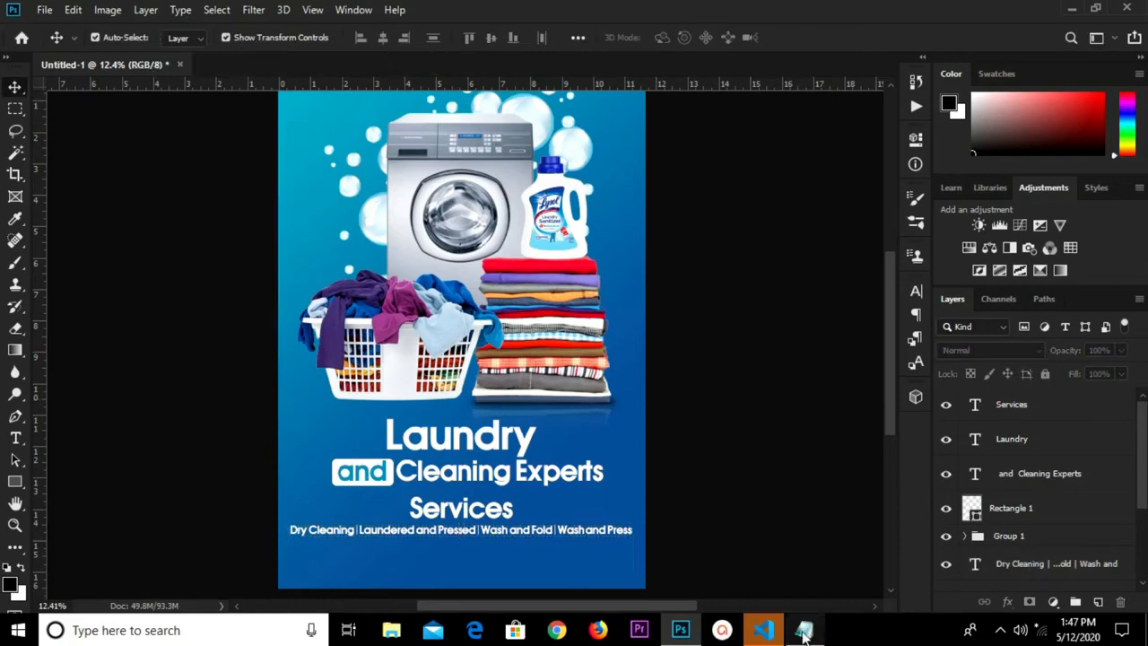
Step: Copy the "Call us" line with the phone number from Notepad and return to Photoshop
click(804, 632)
click(255, 248)
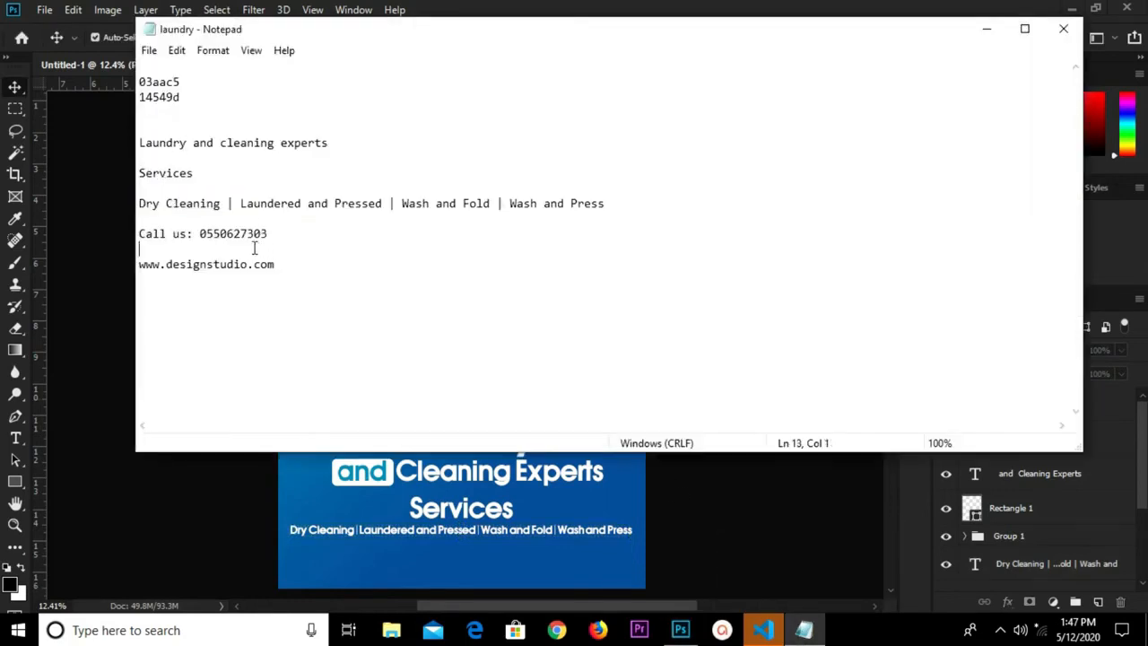
drag(284, 230, 134, 221)
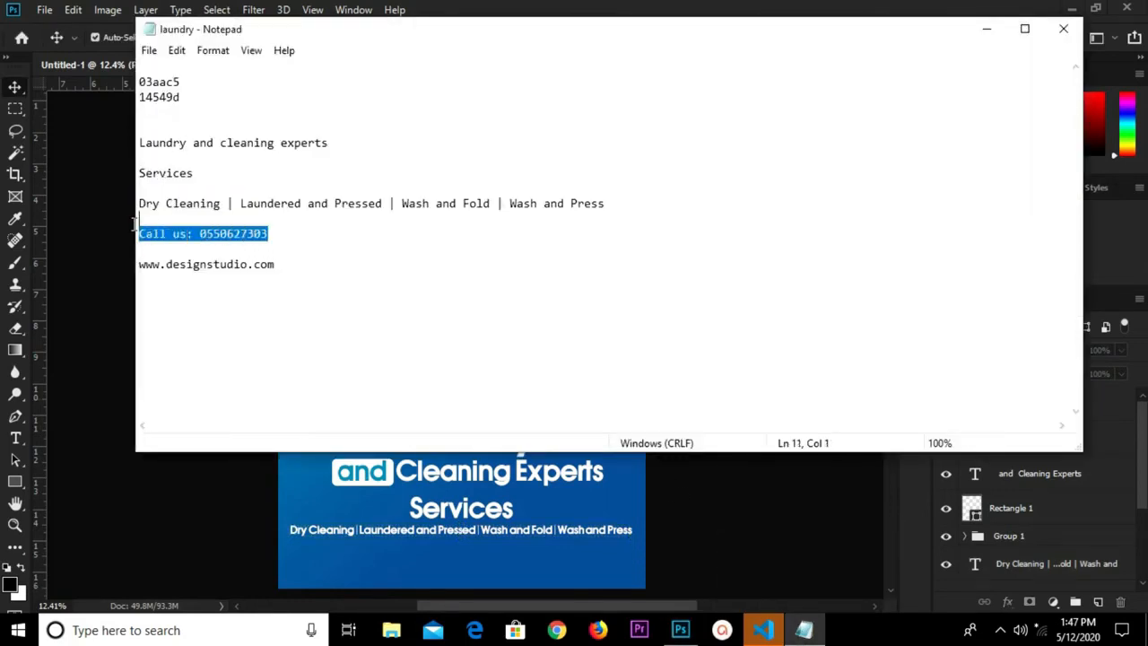
right_click(192, 236)
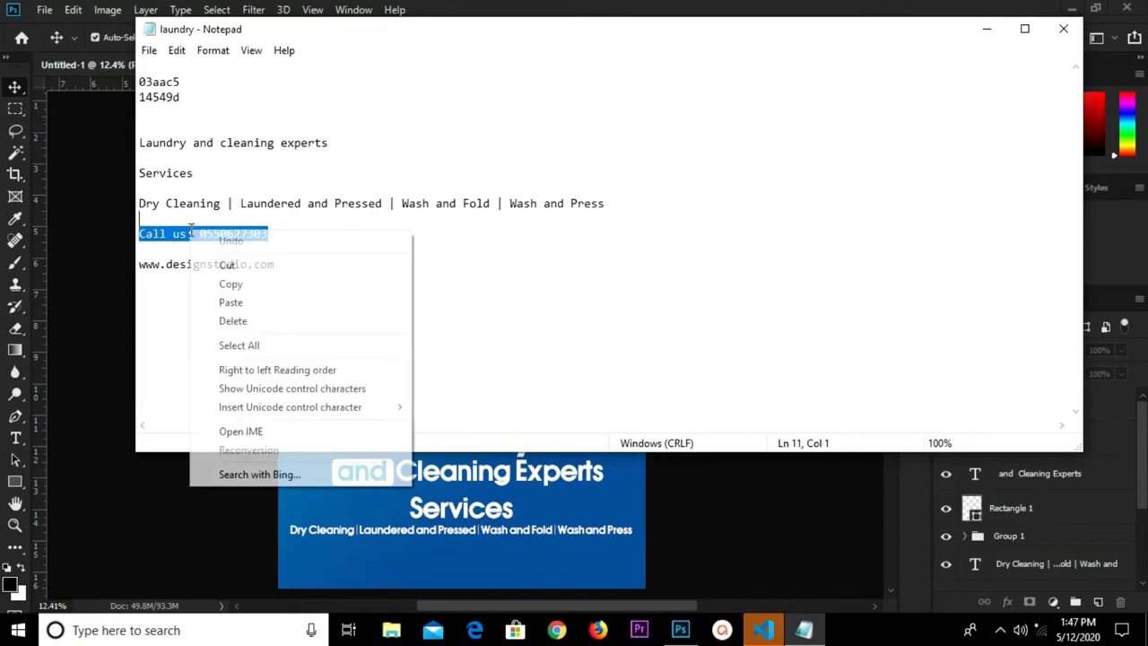
click(231, 281)
click(367, 542)
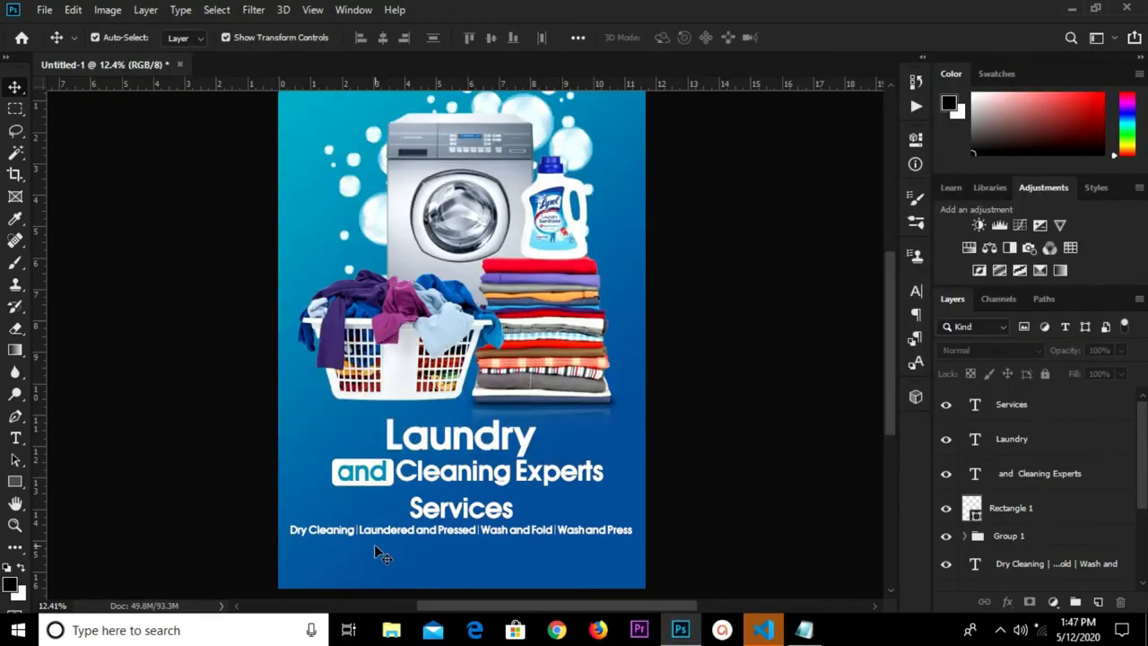
Step: Paste the copied call line as a new text layer below the services list and set its size to 36 pt
key(t)
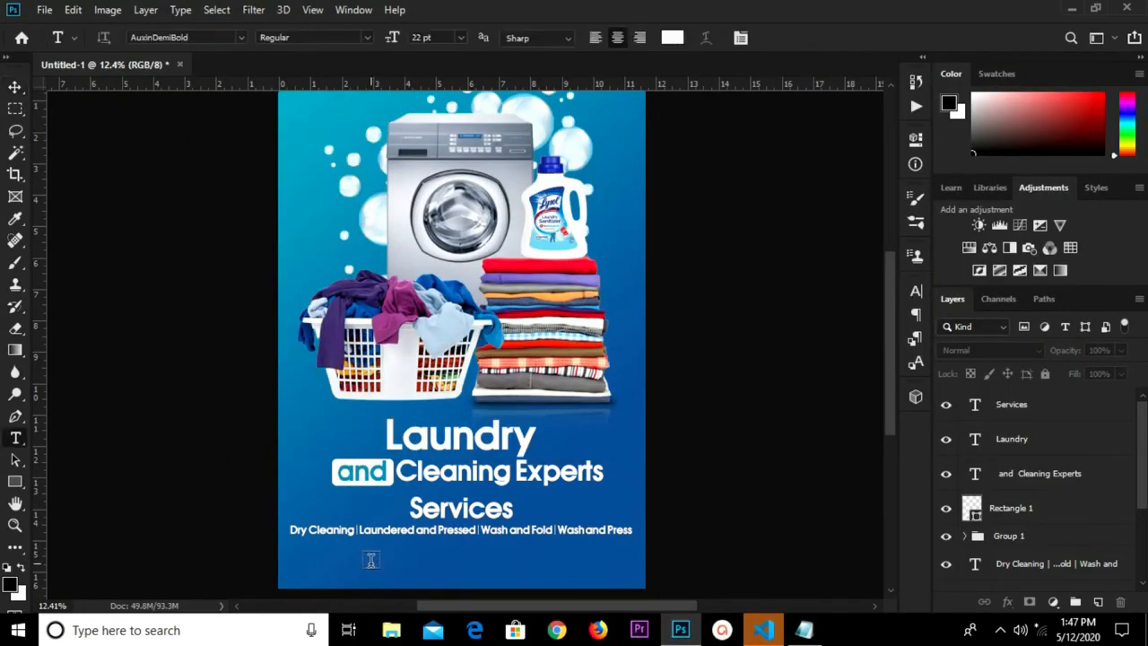
click(370, 559)
key(ctrl+v)
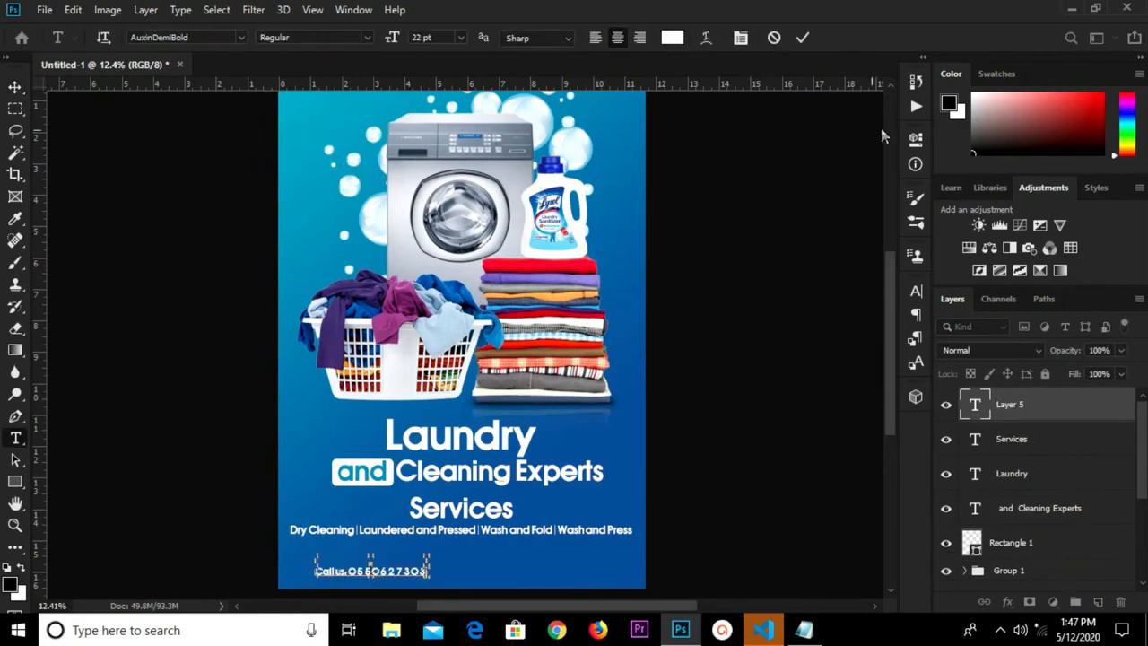
click(803, 38)
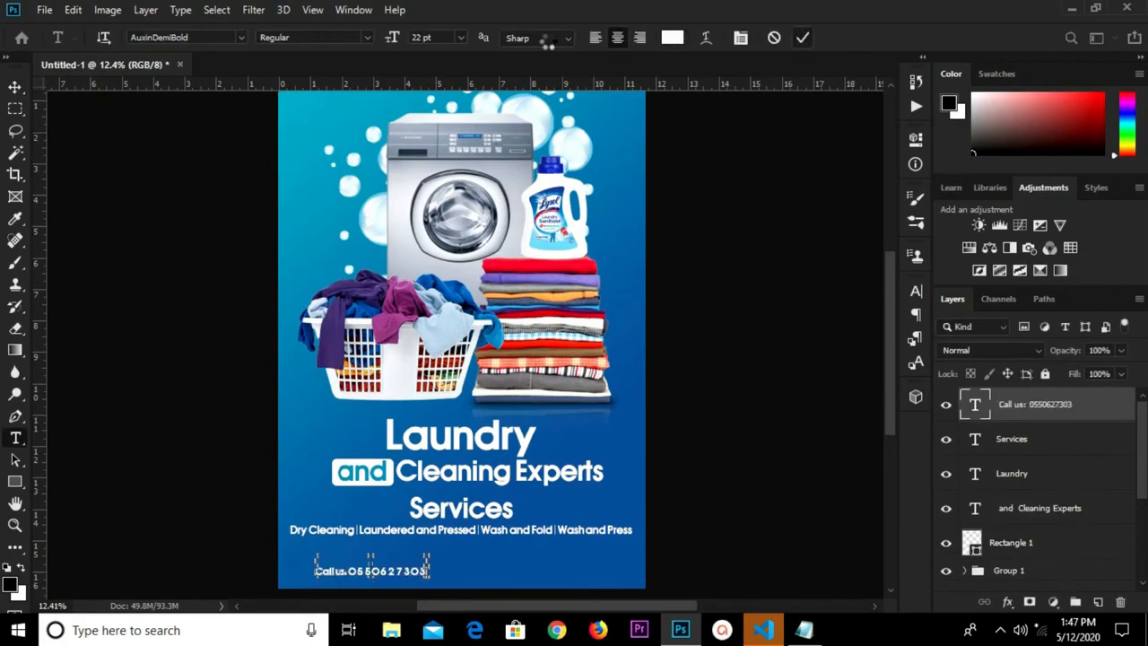
click(459, 38)
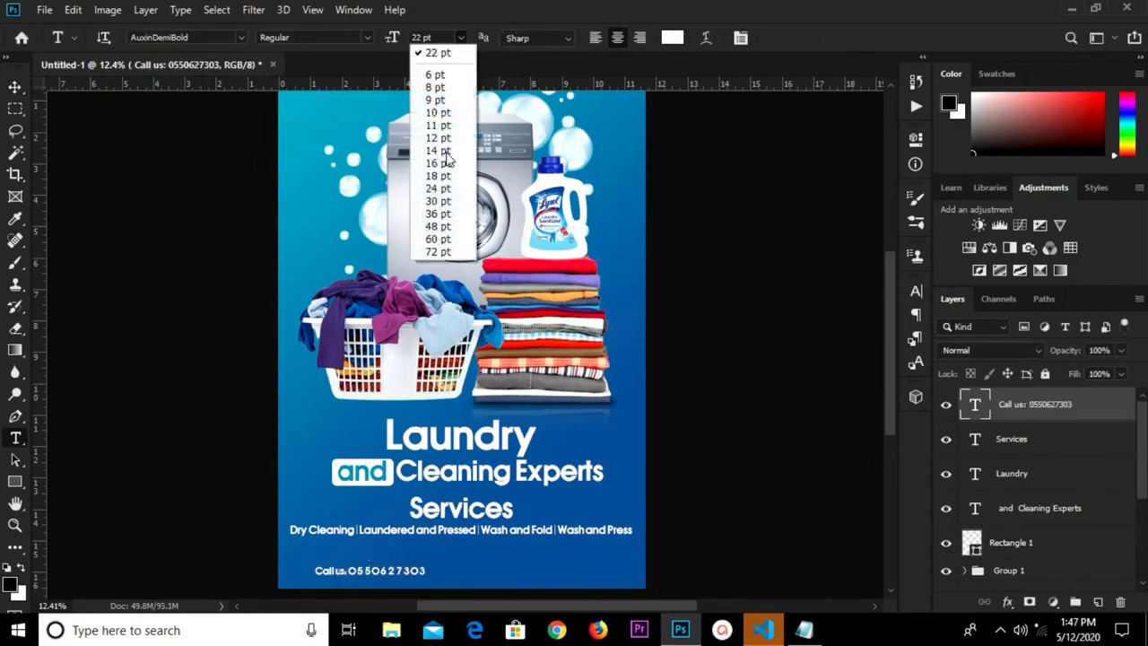
click(439, 214)
Step: Move the call line up from the flyer's bottom edge and centre it horizontally on the canvas
click(15, 87)
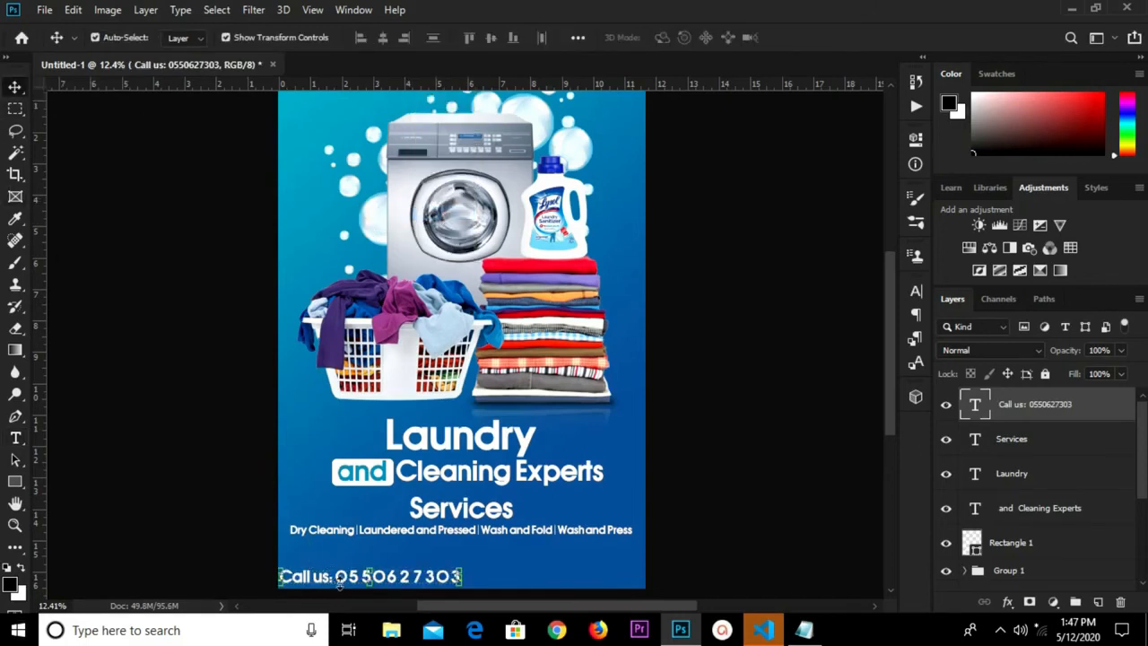
key(ctrl+t)
drag(341, 583, 358, 568)
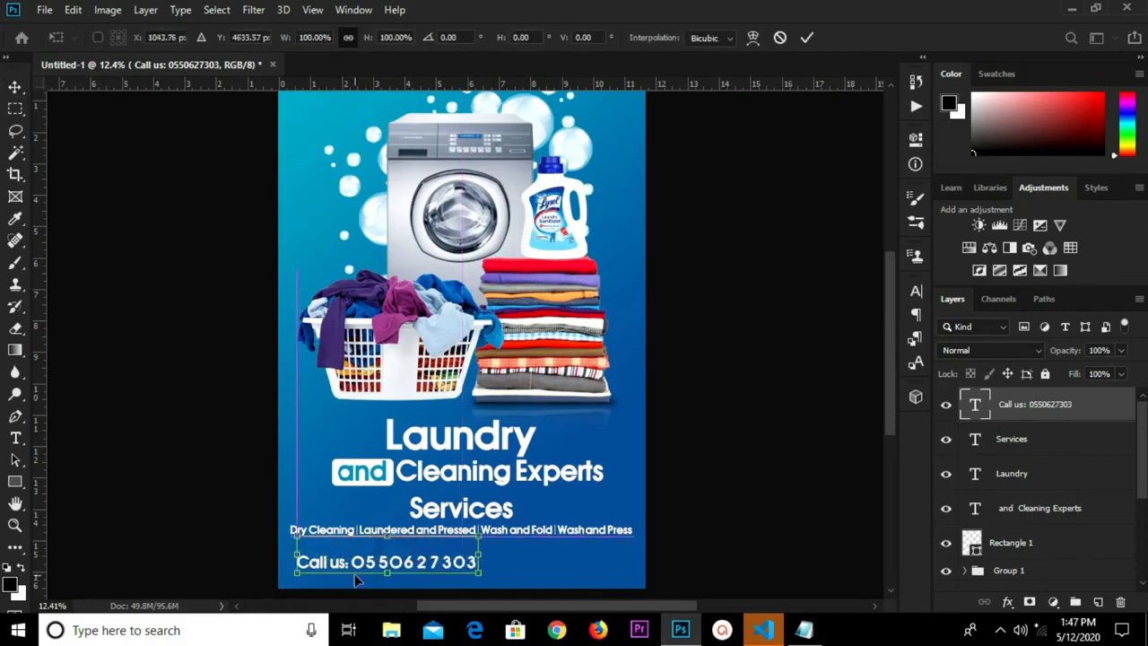
click(807, 41)
key(ctrl+a)
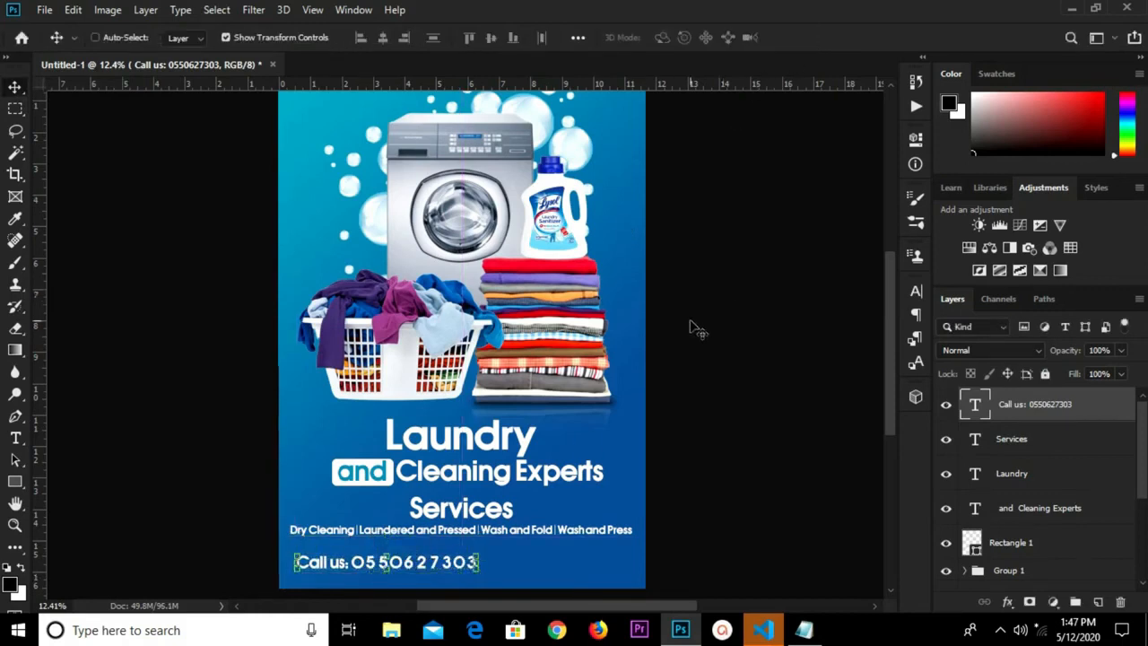
click(383, 39)
key(ctrl+d)
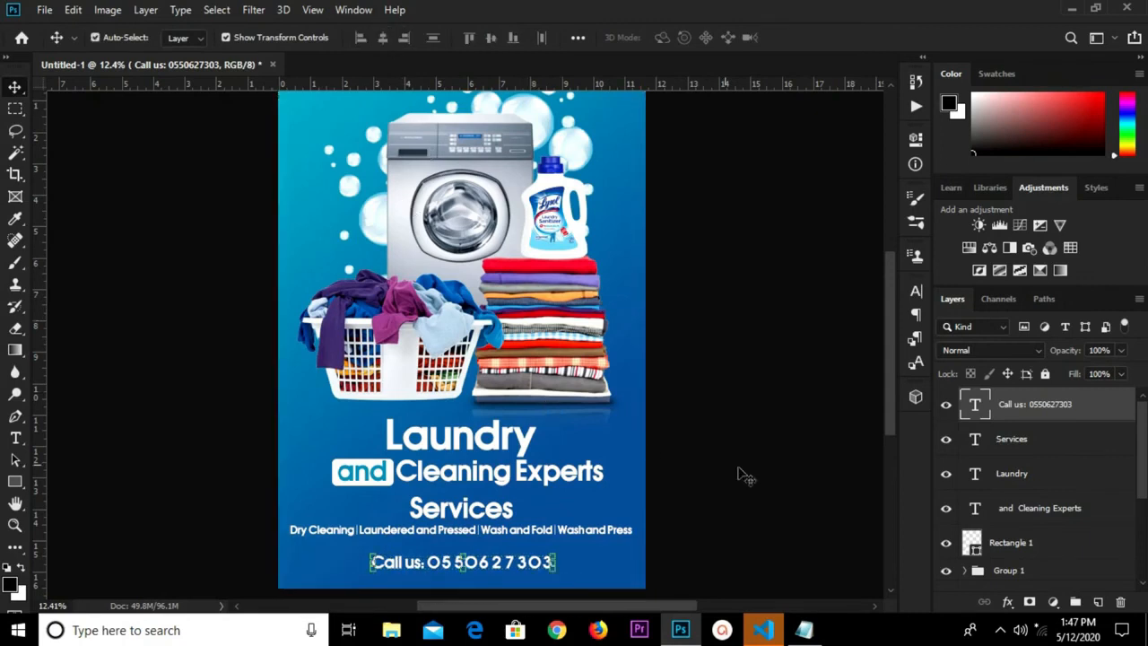
Step: Nudge the call line up closer to the services list and deselect it
key(shift+Up)
key(shift+Up)
key(shift+Up)
key(shift+Up)
key(shift+Up)
key(shift+Up)
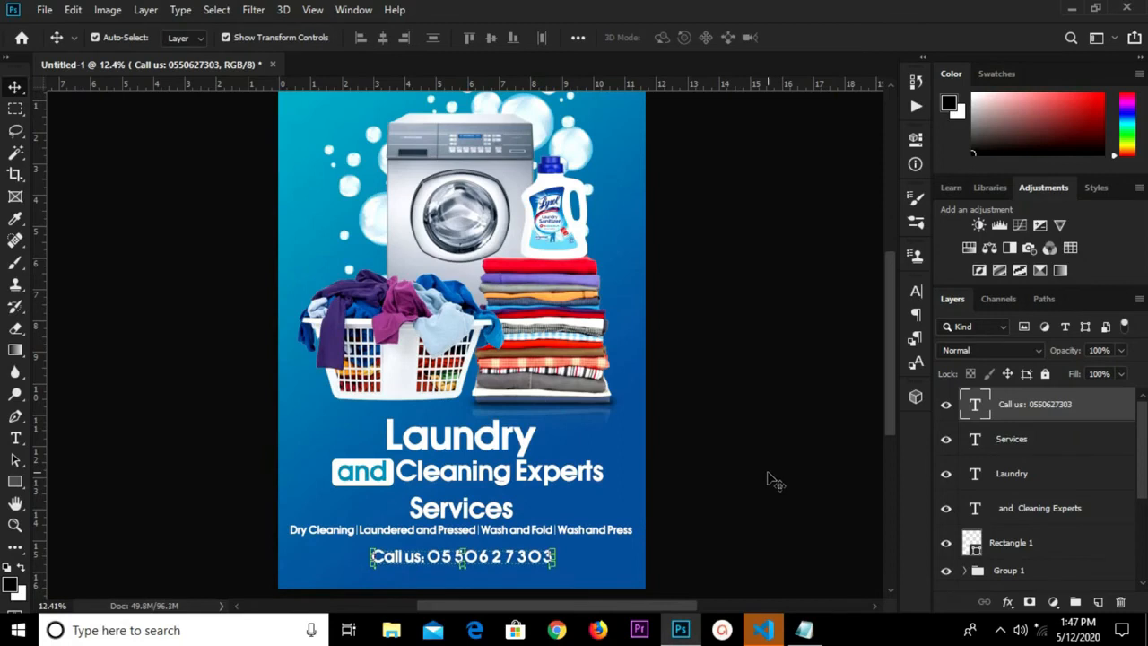
key(shift+Up)
key(shift+Up)
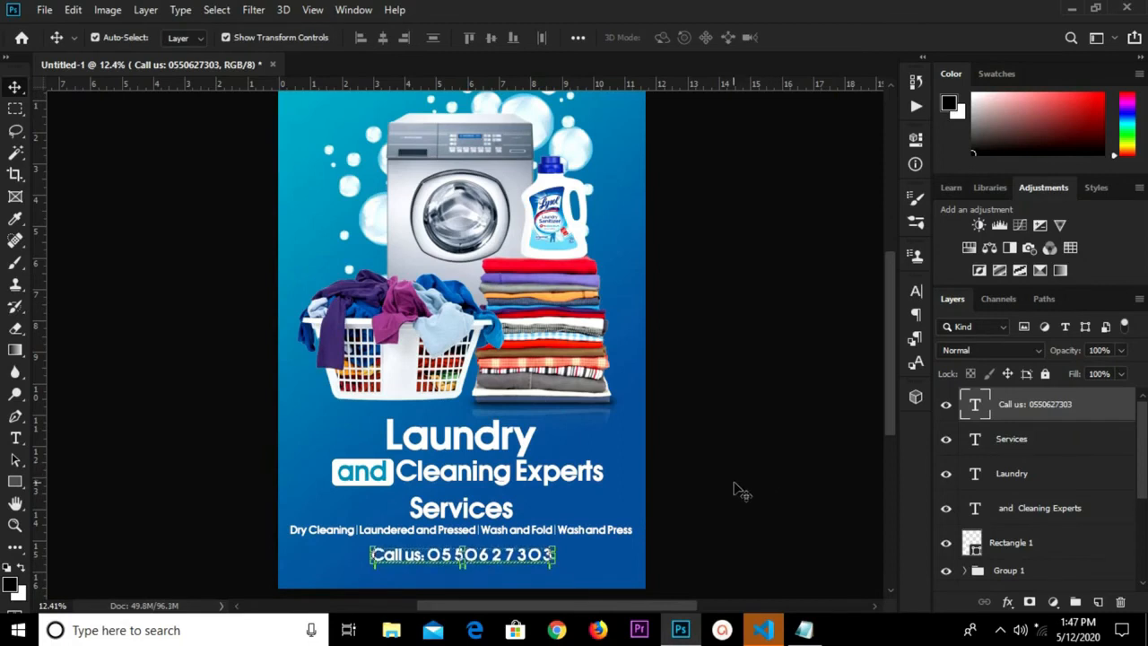
click(730, 499)
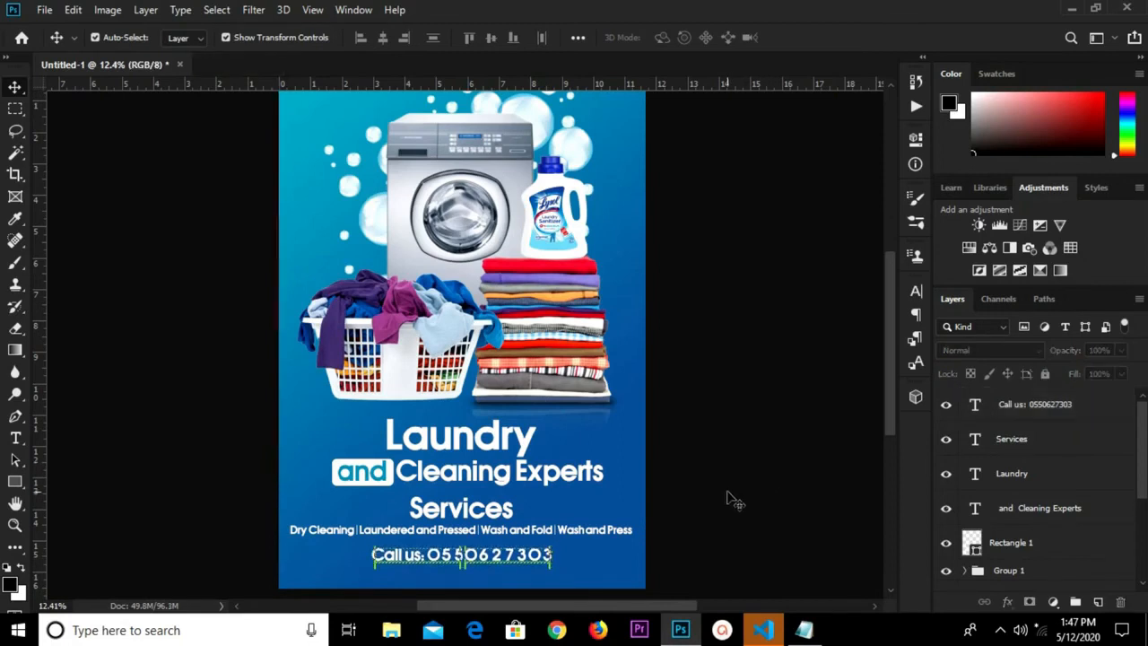
Step: Draw a rectangle about 2192 by 179 px below the call line, extending past the flyer's right edge, and fill it white
click(4, 484)
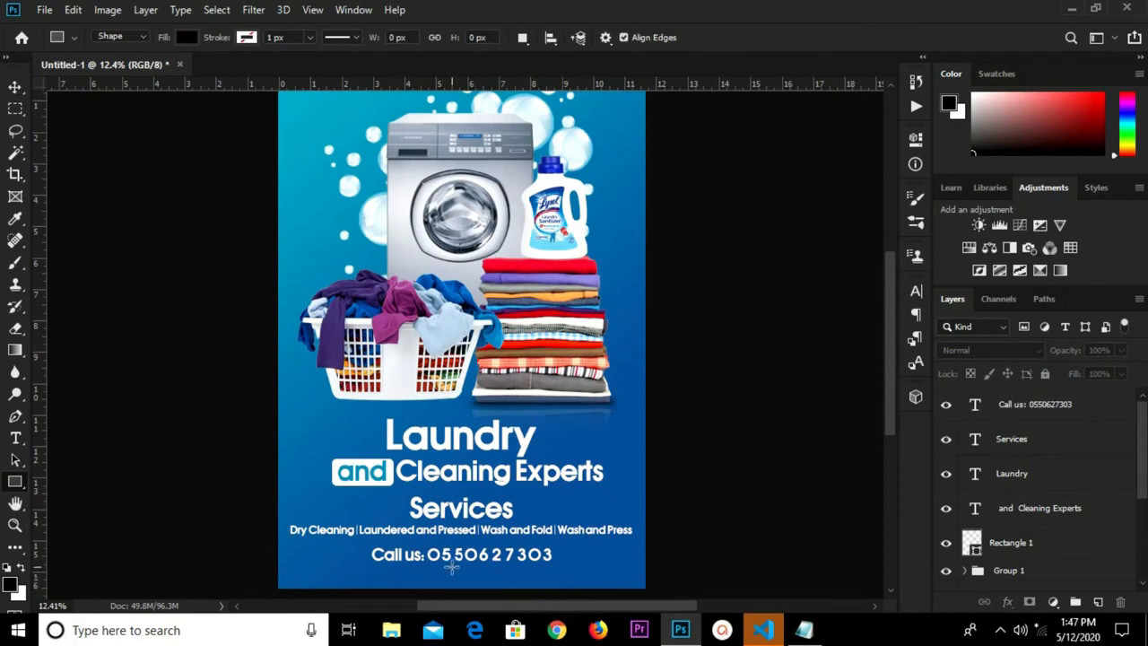
drag(452, 565, 682, 585)
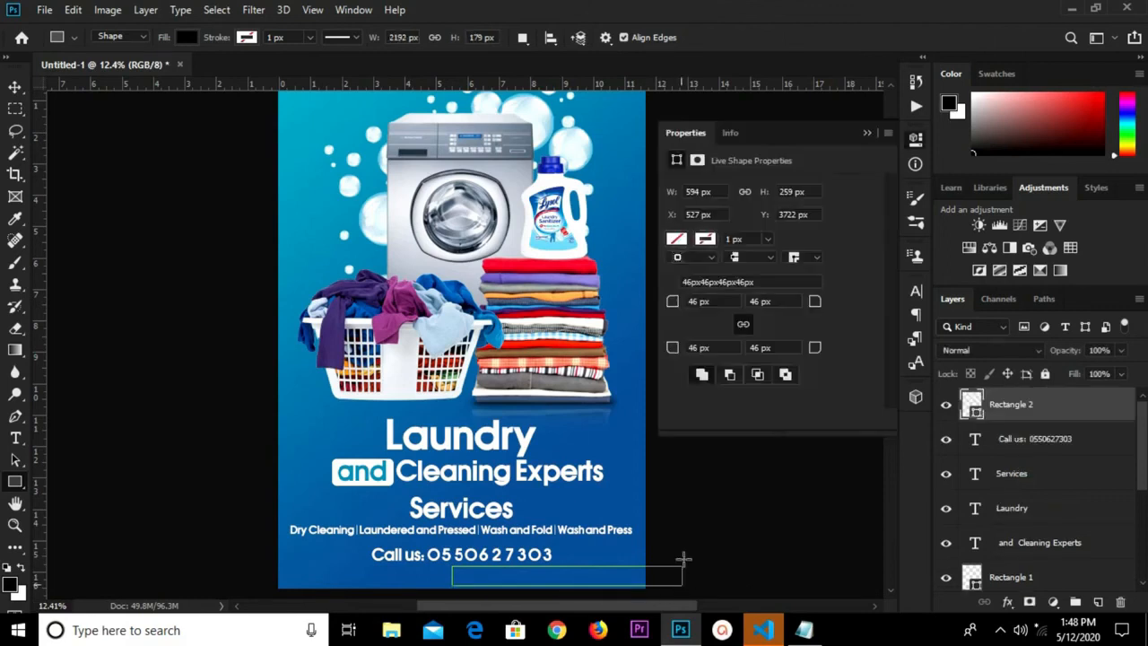
click(680, 238)
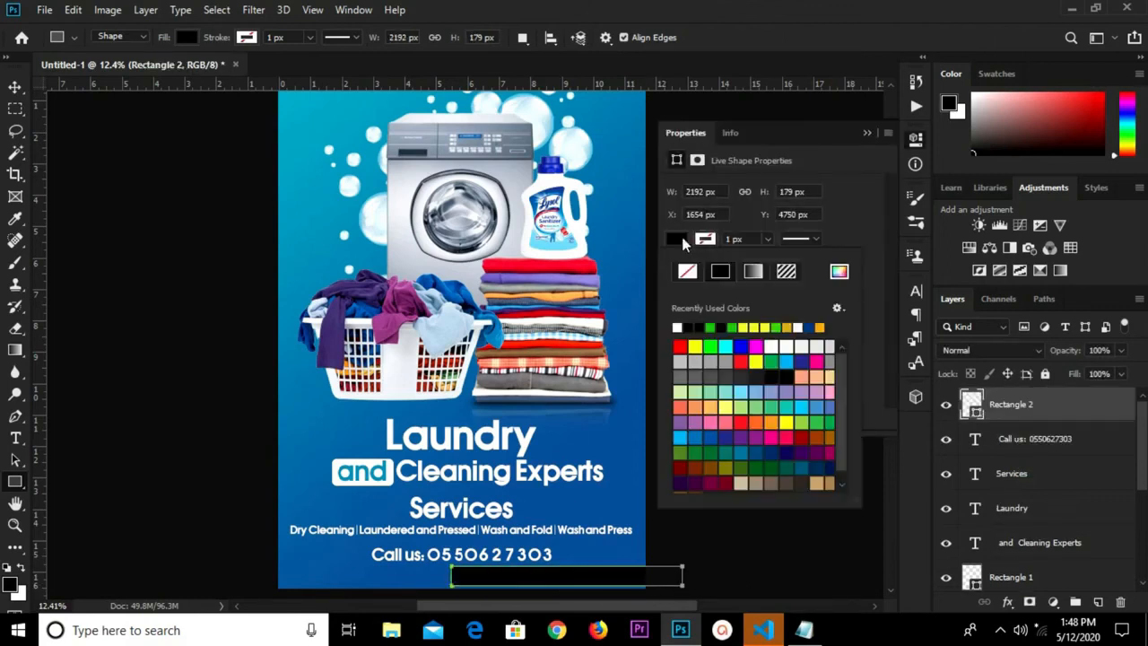
click(679, 324)
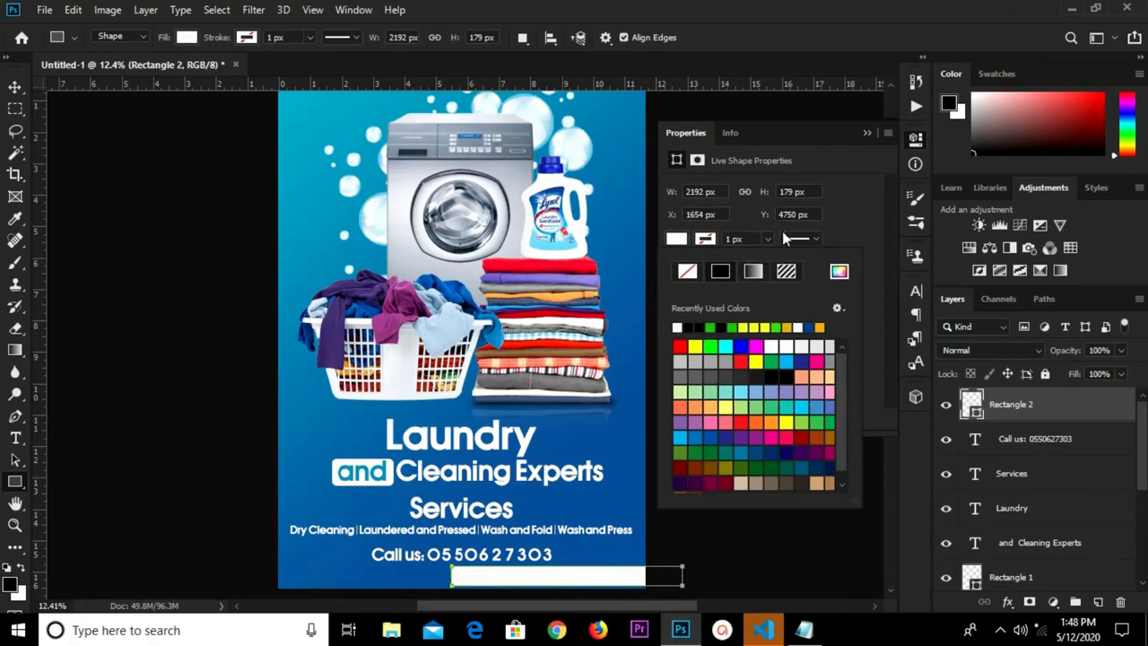
Step: Round all four corners of the white rectangle to a 58 px radius and switch to the Move tool
click(838, 216)
mouse_move(820, 301)
mouse_down()
mouse_move(863, 305)
mouse_move(853, 314)
mouse_move(814, 301)
mouse_move(830, 301)
mouse_up()
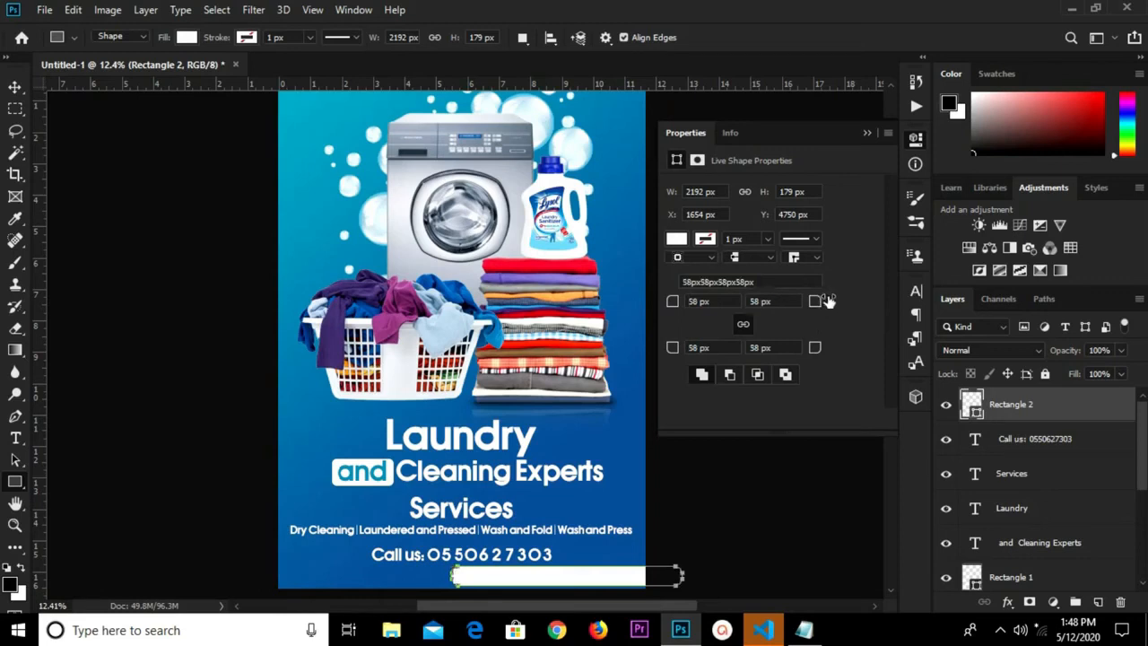
click(866, 134)
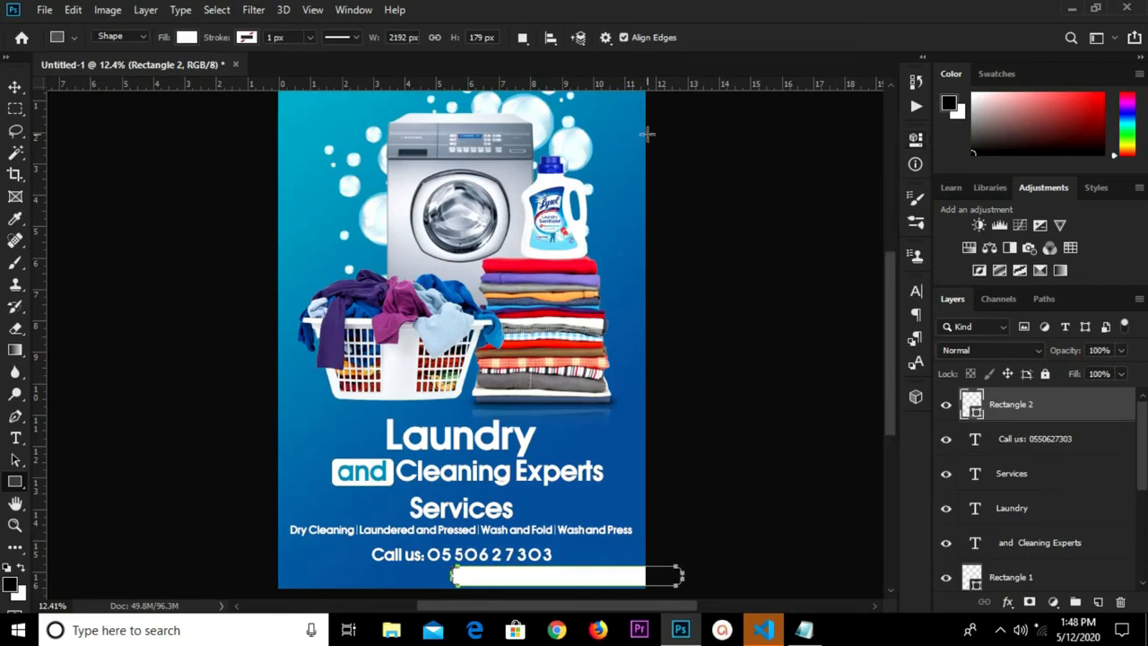
click(12, 87)
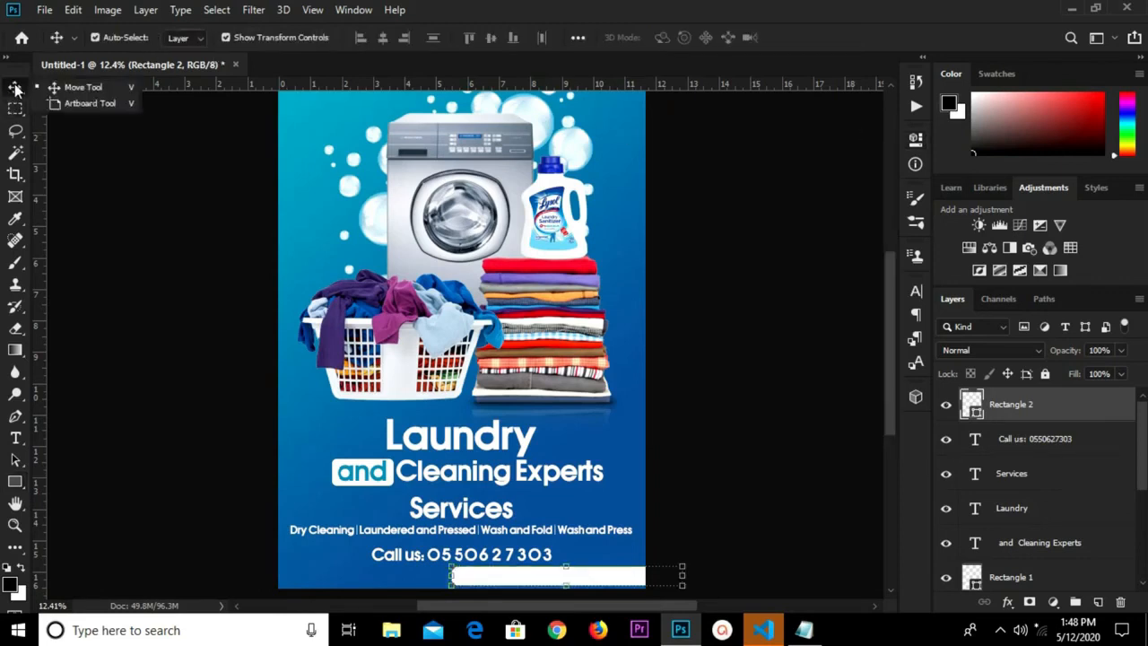
Step: Scale the product image group down slightly, centre it horizontally on the canvas and deselect it
click(106, 384)
scroll(1053, 473, down, 3)
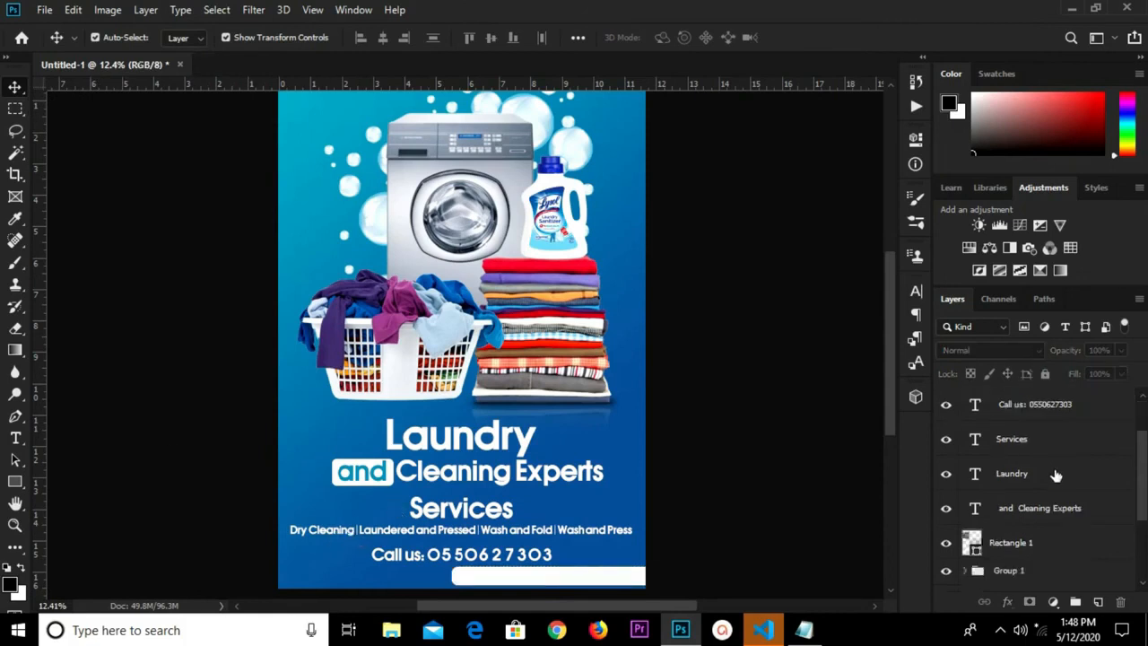
click(1037, 508)
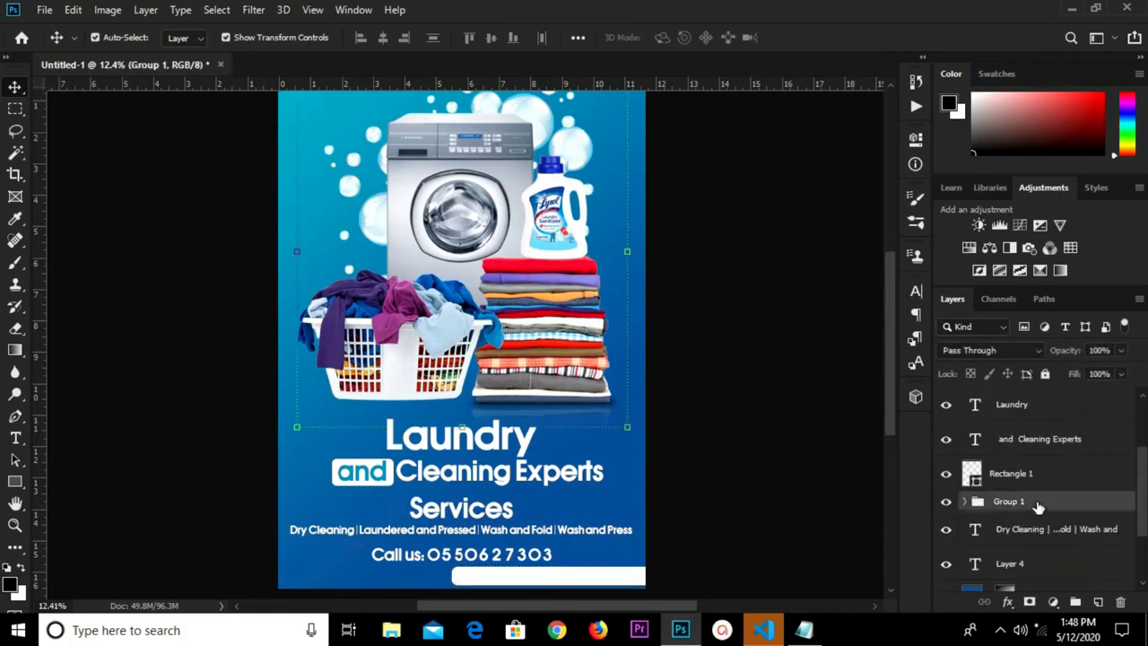
drag(628, 429, 611, 410)
key(Return)
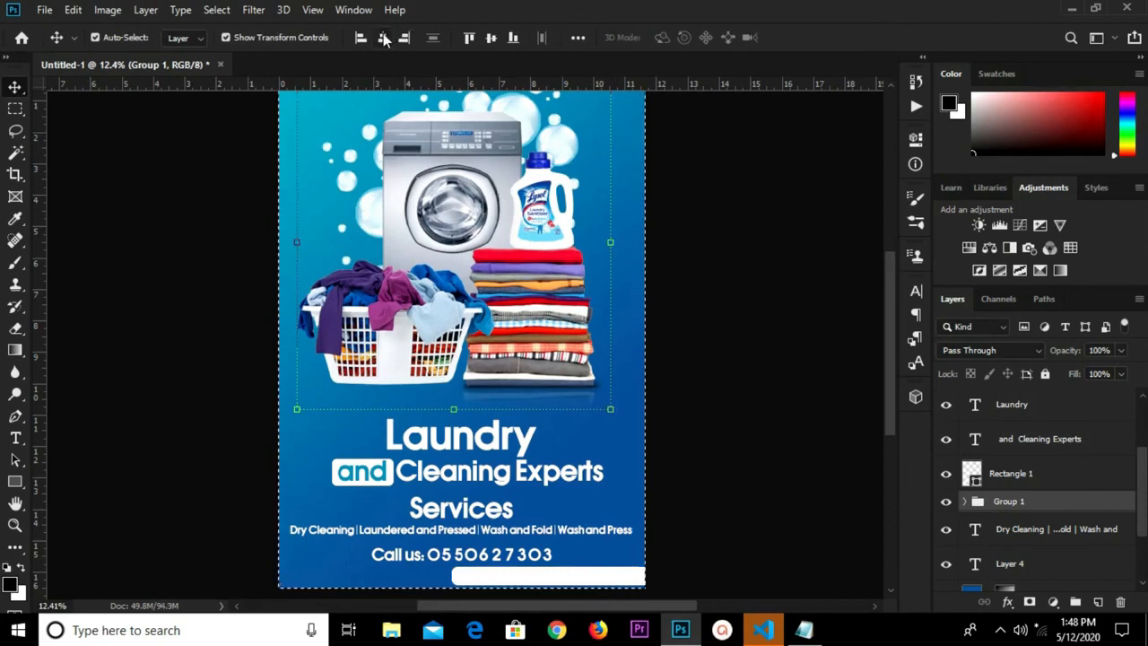
click(384, 38)
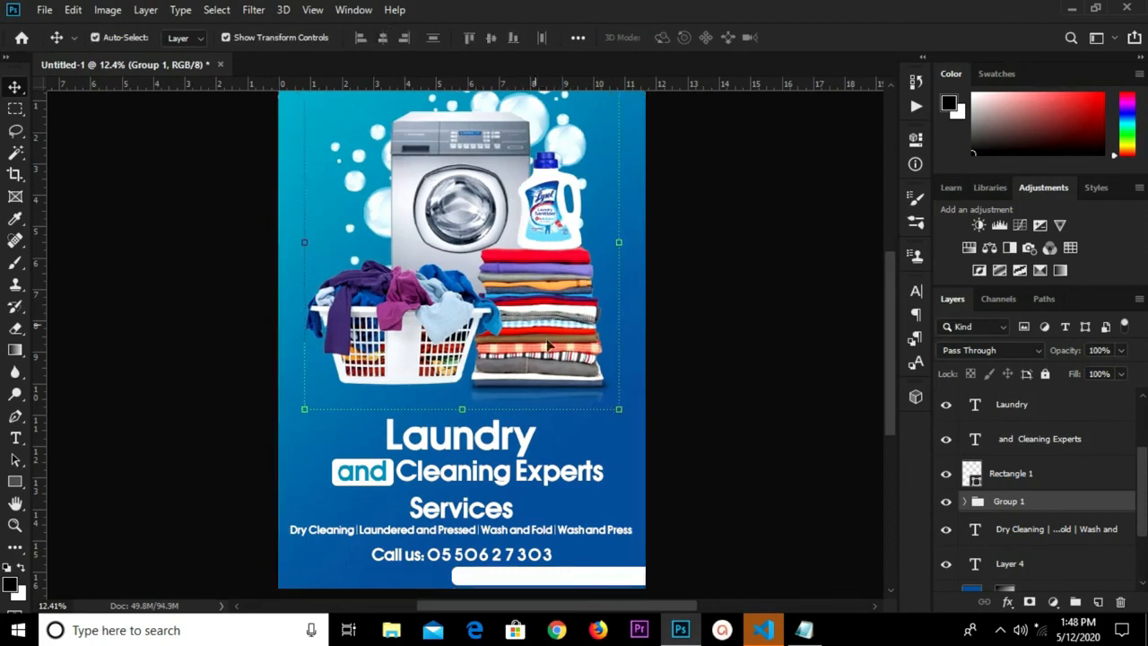
click(692, 404)
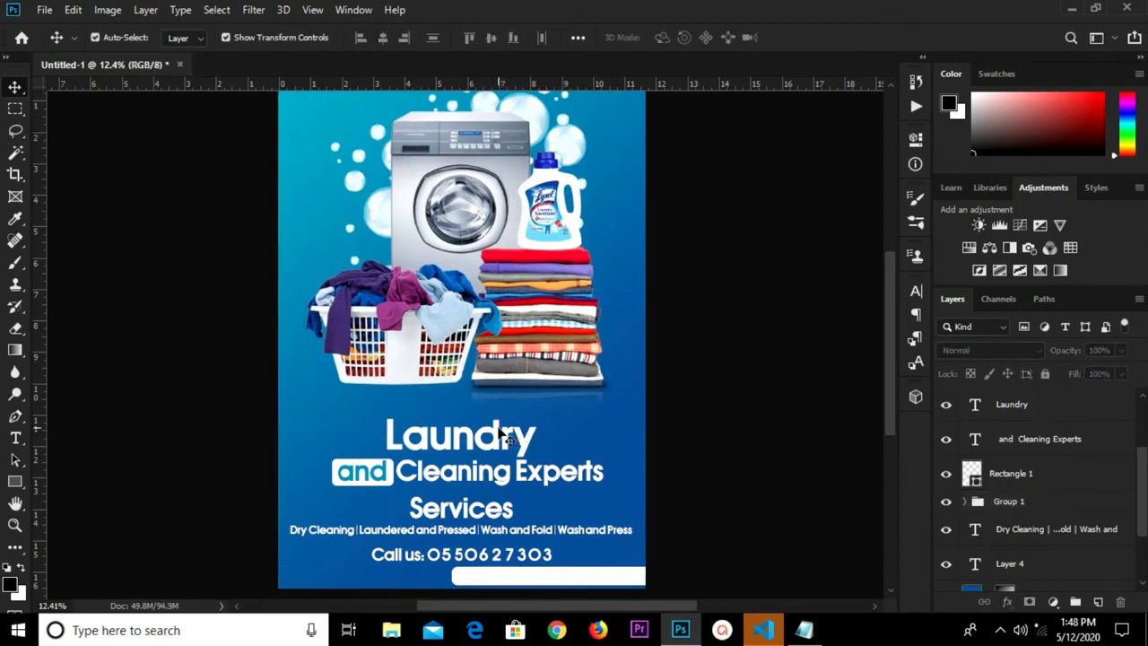
Step: Group the Laundry text, the "and Cleaning Experts" text and the Rectangle 1 shape into one layer group
scroll(1087, 502, down, 3)
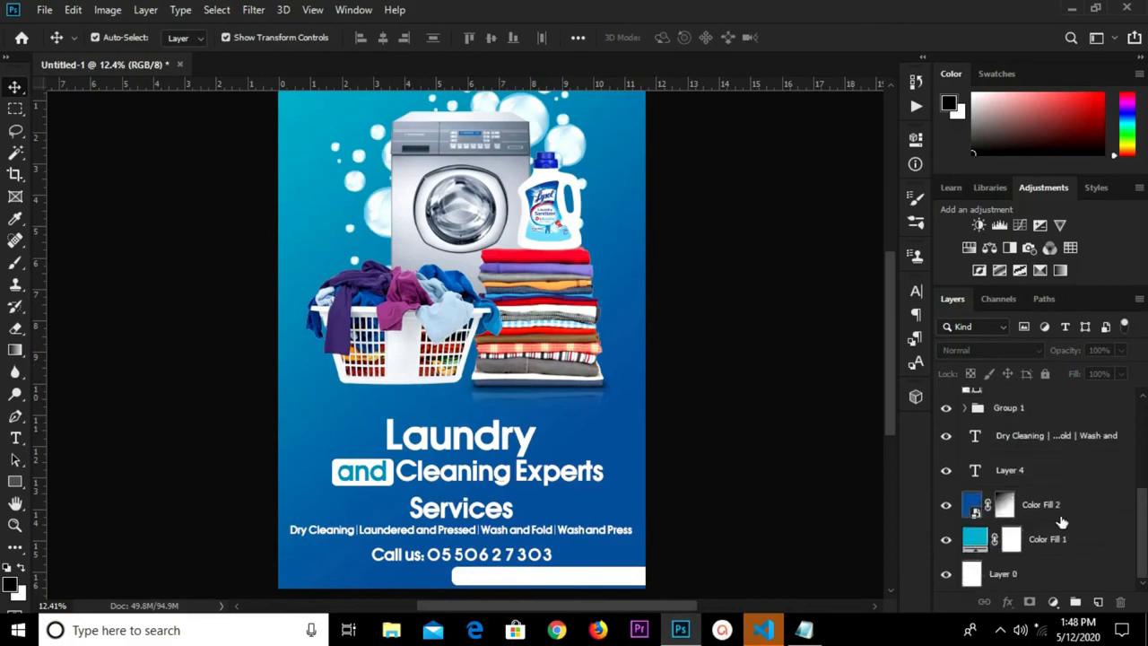
scroll(1056, 527, up, 6)
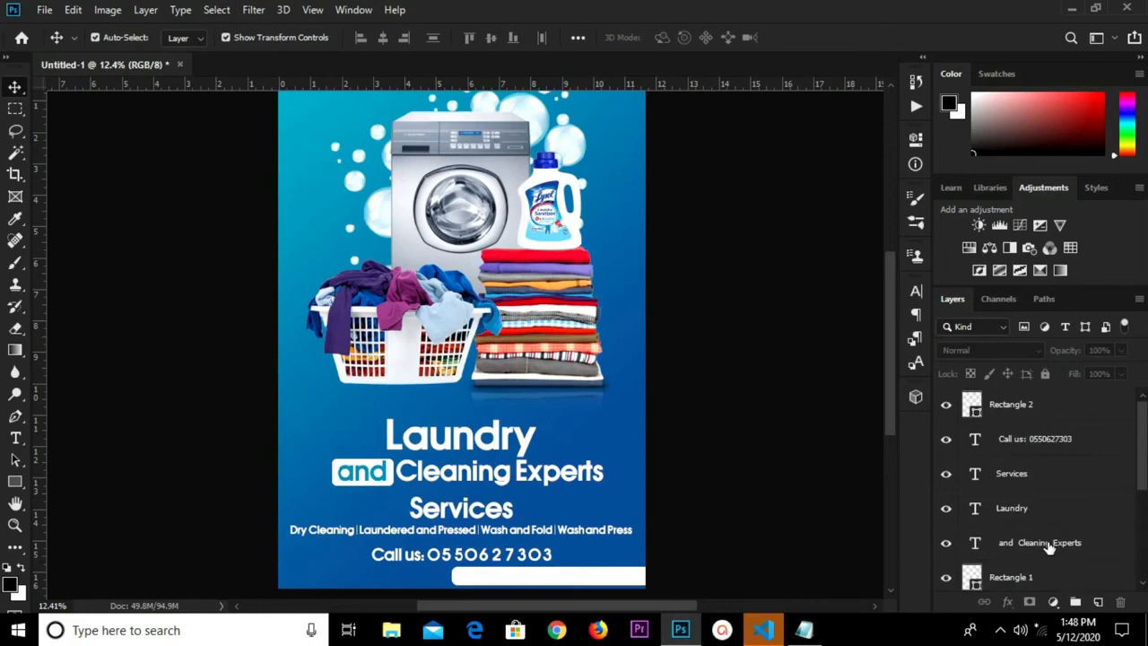
click(1049, 547)
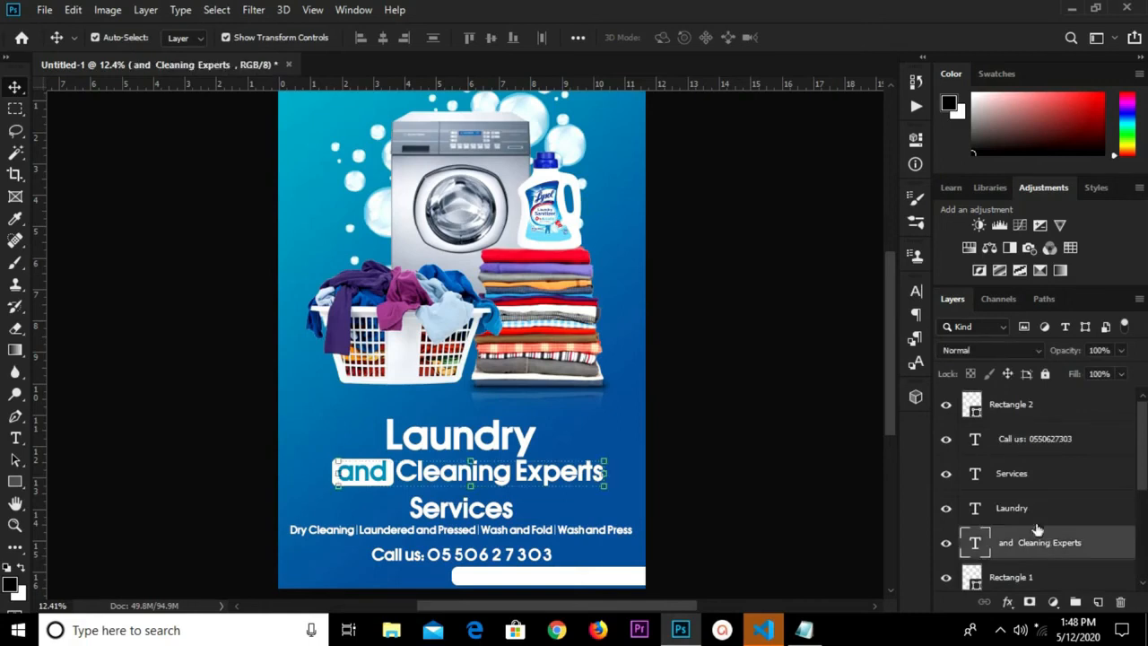
shift+click(1012, 498)
shift+click(1011, 482)
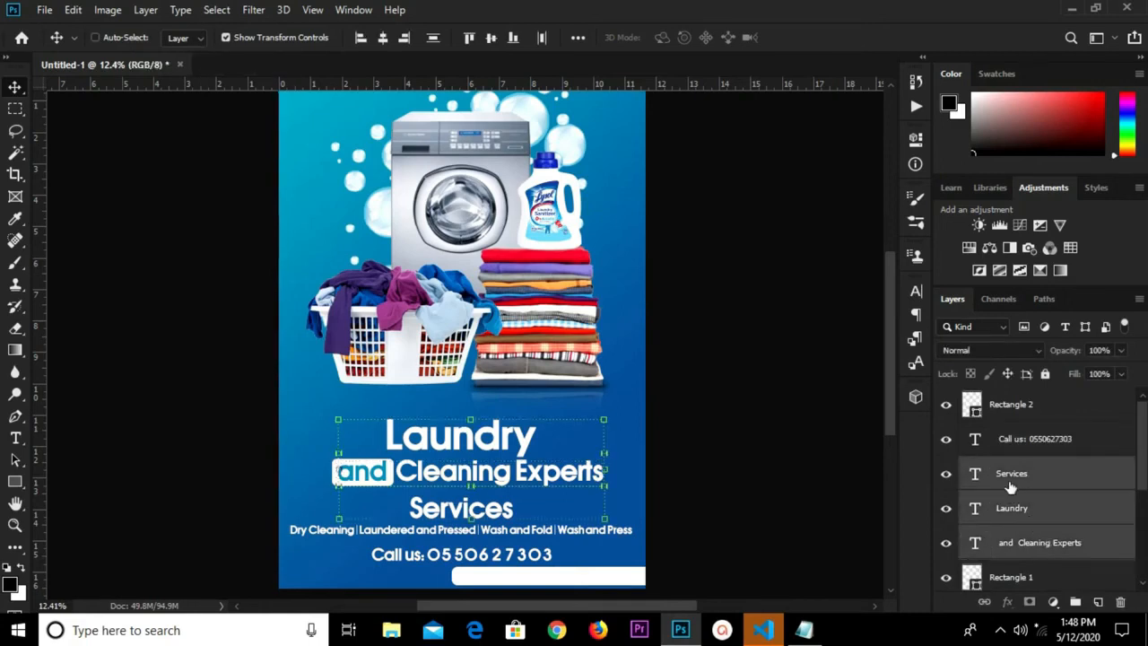
ctrl+click(1016, 405)
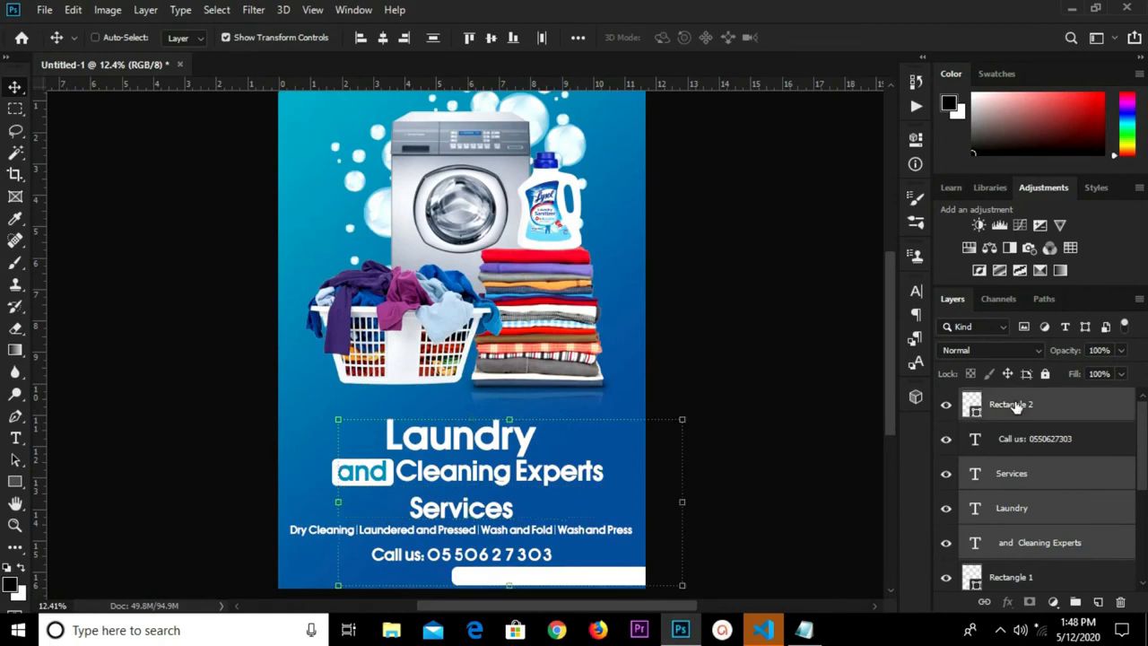
ctrl+click(1016, 406)
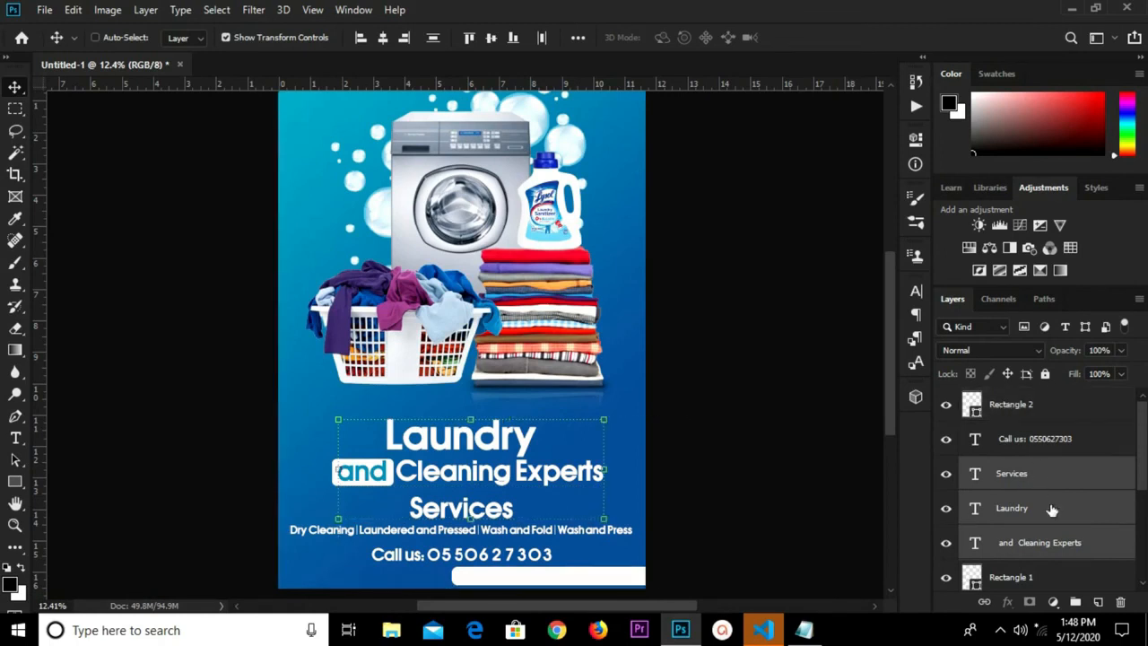
scroll(1139, 470, down, 2)
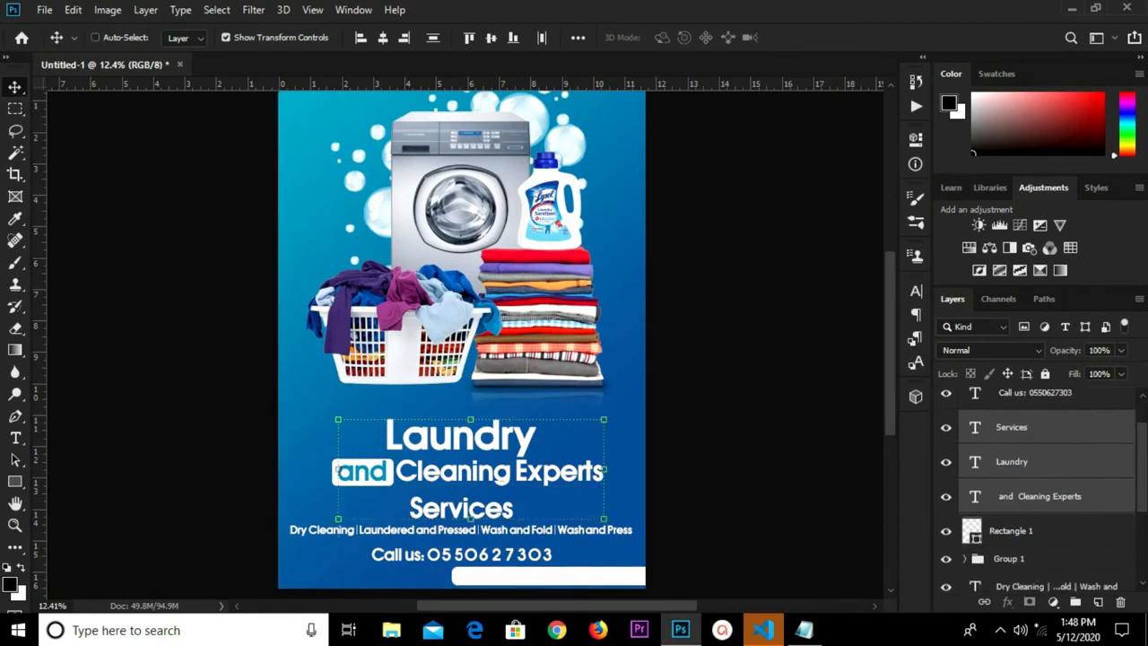
scroll(1036, 493, up, 2)
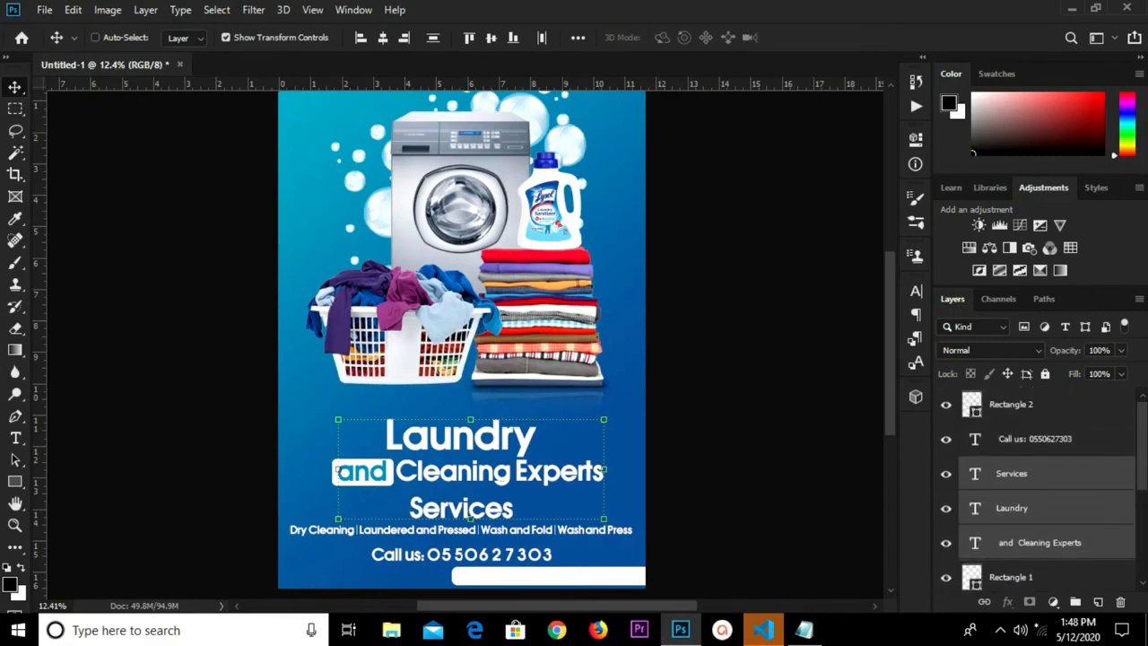
scroll(1036, 493, down, 4)
ctrl+click(1035, 465)
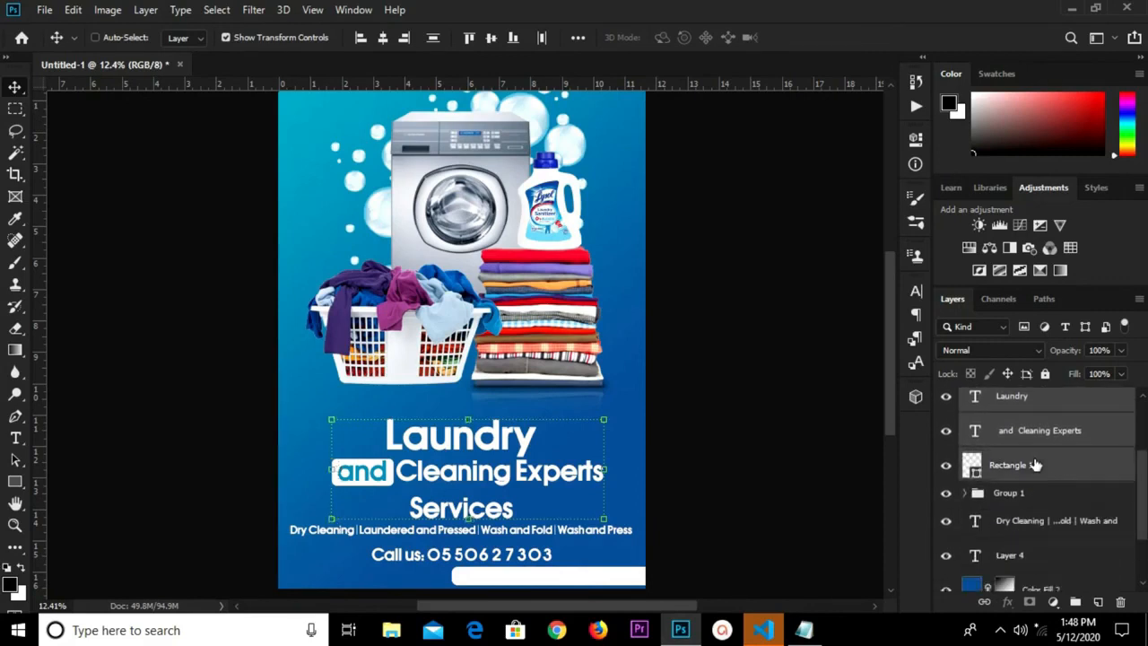
scroll(1143, 516, up, 2)
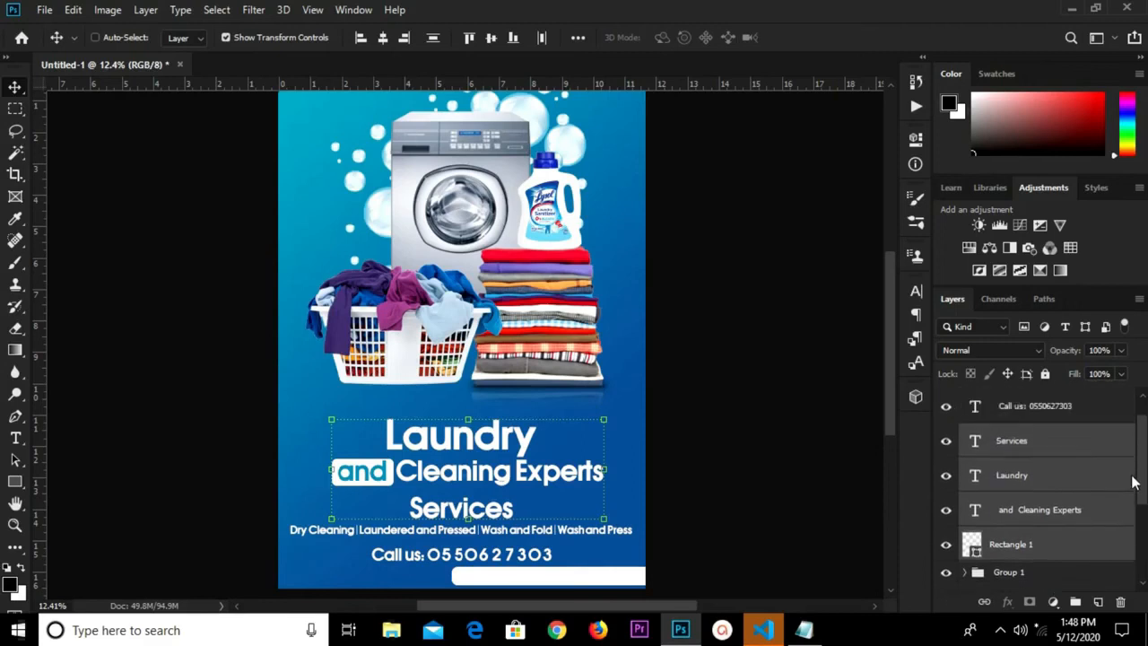
ctrl+click(1006, 453)
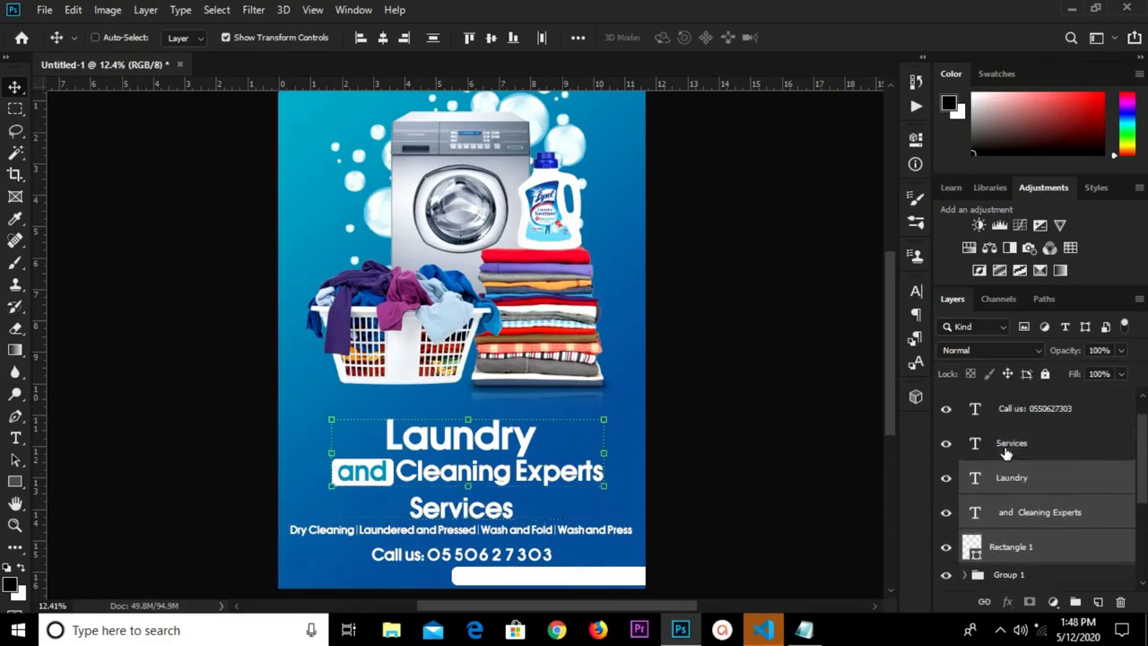
key(ctrl+g)
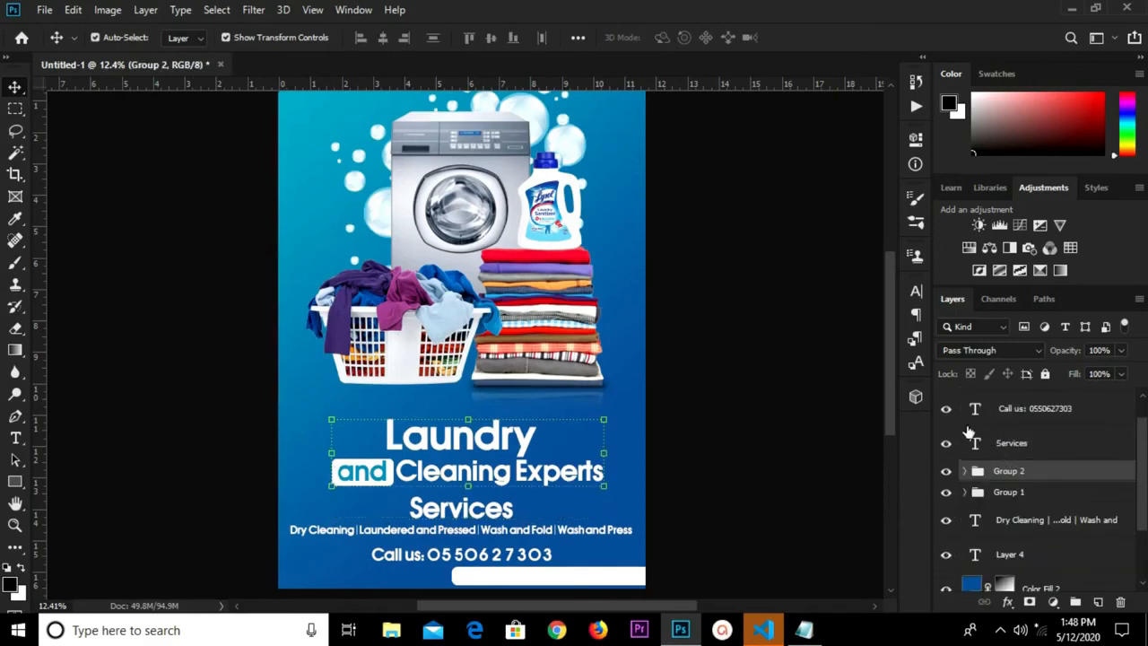
Step: Check the headline group's contents by toggling its visibility, and move the group up closer to the product images
click(944, 472)
click(944, 471)
key(shift+Up)
key(shift+Up)
key(shift+Up)
key(shift+Up)
key(shift+Up)
key(shift+Up)
key(shift+Up)
key(shift+Up)
key(shift+Up)
key(shift+Up)
key(shift+Up)
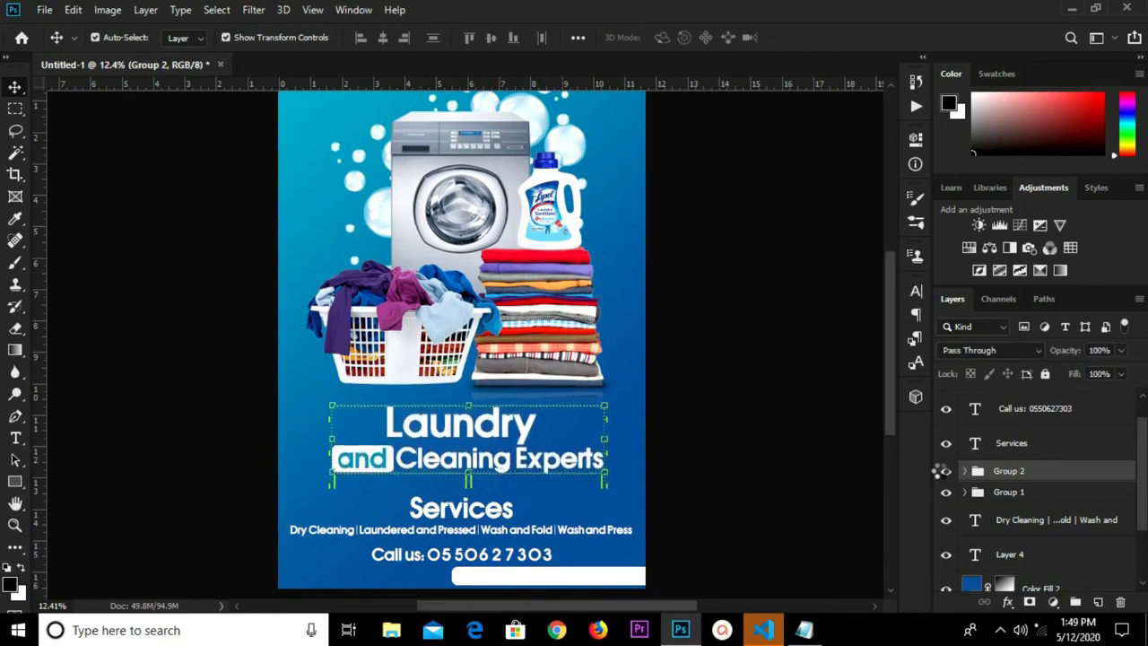
key(Up)
key(Up)
key(Up)
key(Up)
key(Up)
key(Up)
Step: Move the Services heading up to sit just below the headline group and deselect it
click(1059, 444)
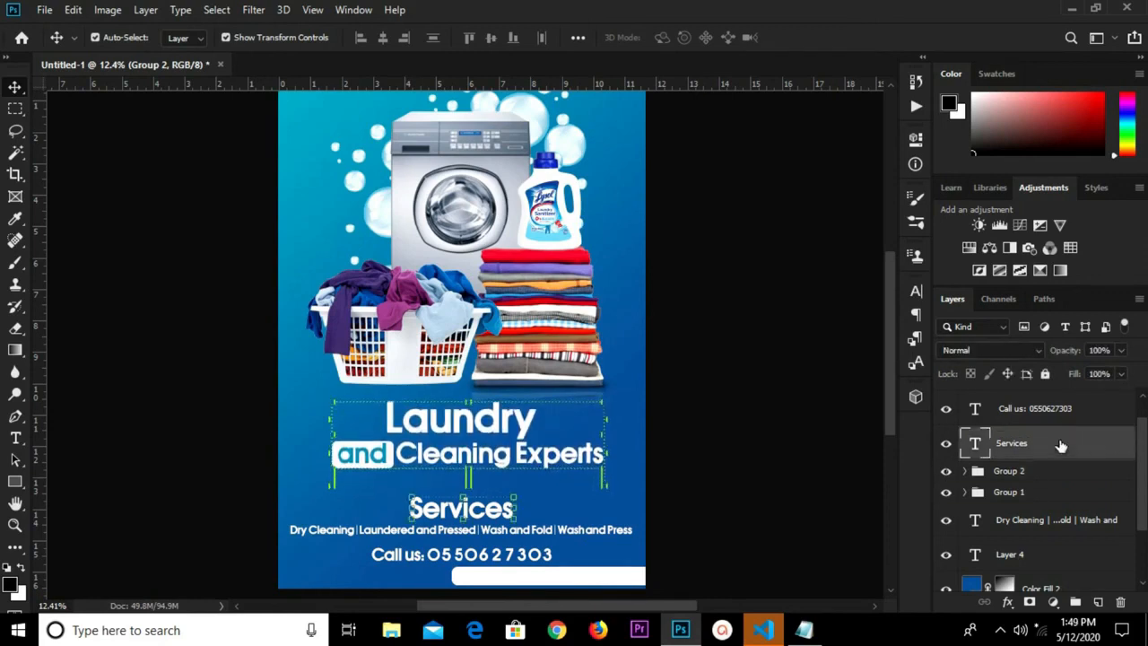
key(shift+Up)
key(shift+Up)
key(shift+Up)
key(shift+Up)
key(shift+Up)
key(shift+Up)
key(shift+Up)
key(shift+Up)
key(shift+Up)
key(shift+Up)
key(shift+Up)
key(shift+Up)
key(shift+Up)
key(shift+Up)
key(shift+Up)
key(shift+Up)
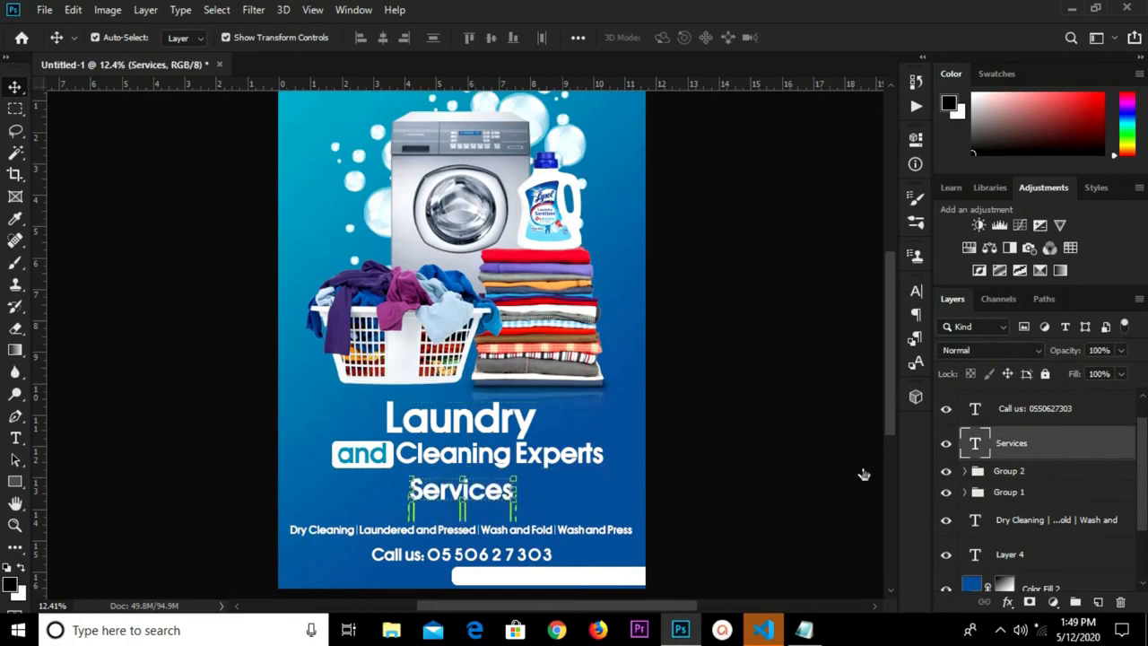
click(774, 477)
Step: Move the services list line up directly beneath the Services heading and deselect it
click(529, 534)
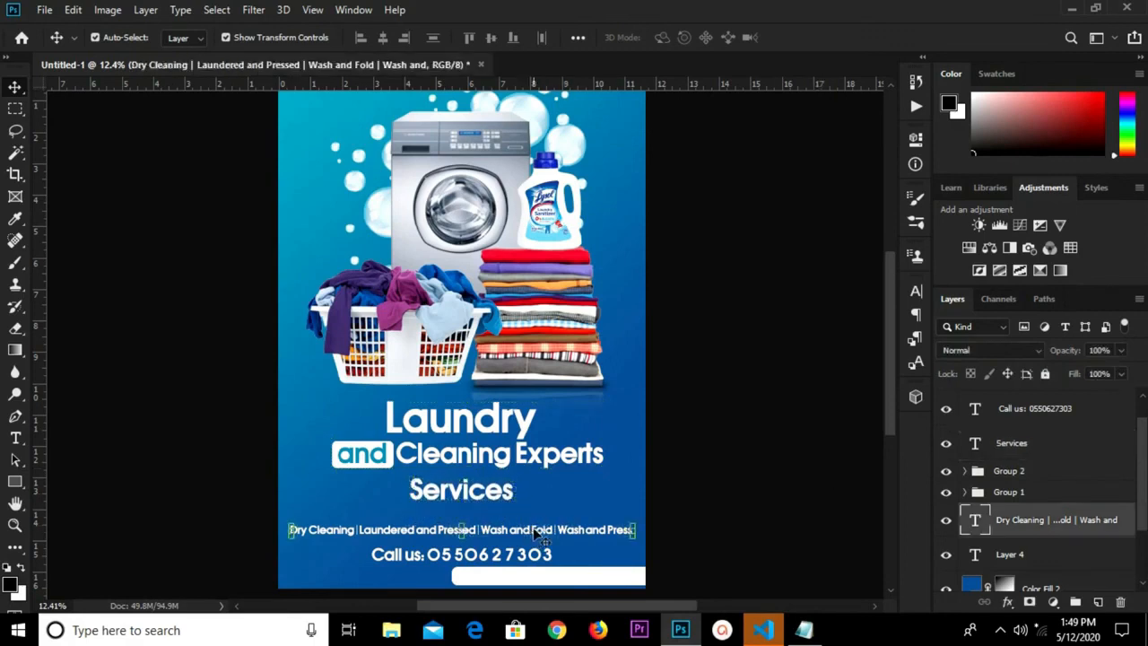
key(shift+Up)
key(shift+Up)
key(shift+Up)
key(shift+Up)
key(shift+Up)
key(shift+Up)
key(shift+Up)
key(shift+Up)
key(shift+Up)
key(shift+Up)
key(shift+Up)
key(shift+Up)
key(shift+Up)
key(shift+Up)
key(shift+Up)
key(shift+Up)
key(shift+Up)
key(shift+Up)
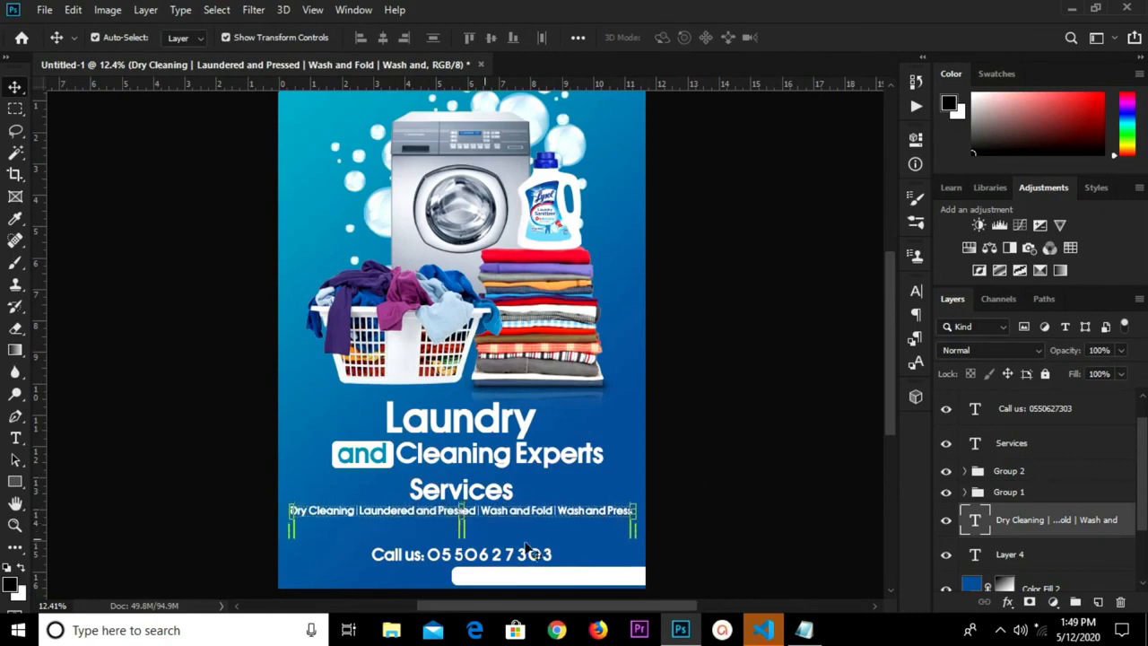
click(730, 478)
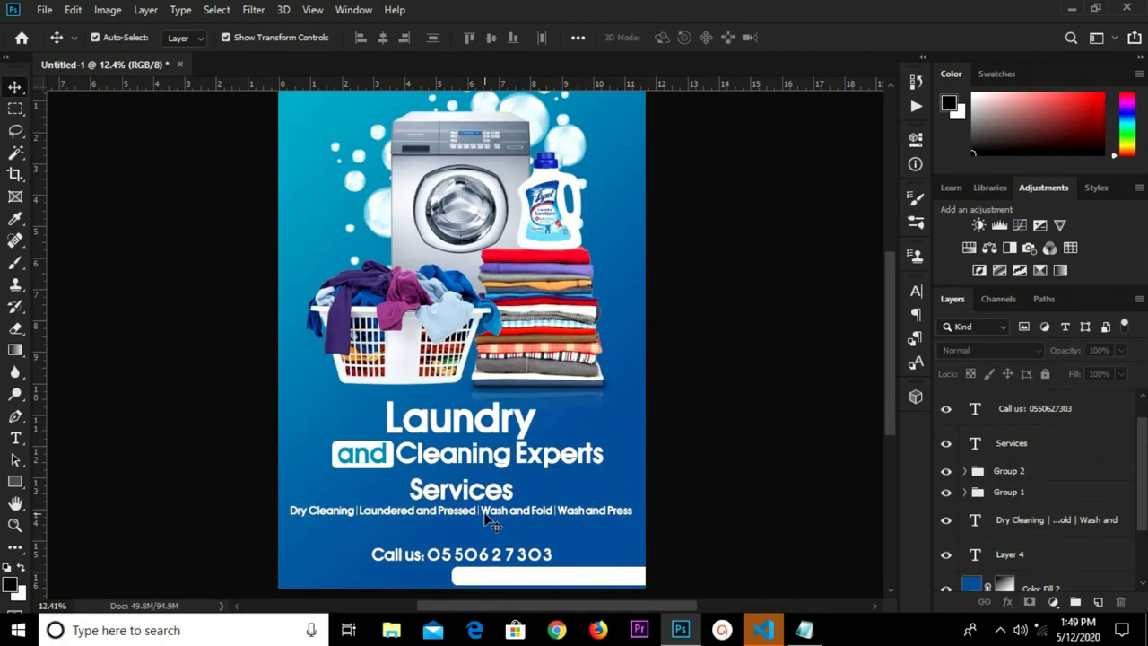
Step: Move the call line up closer to the services list
click(485, 571)
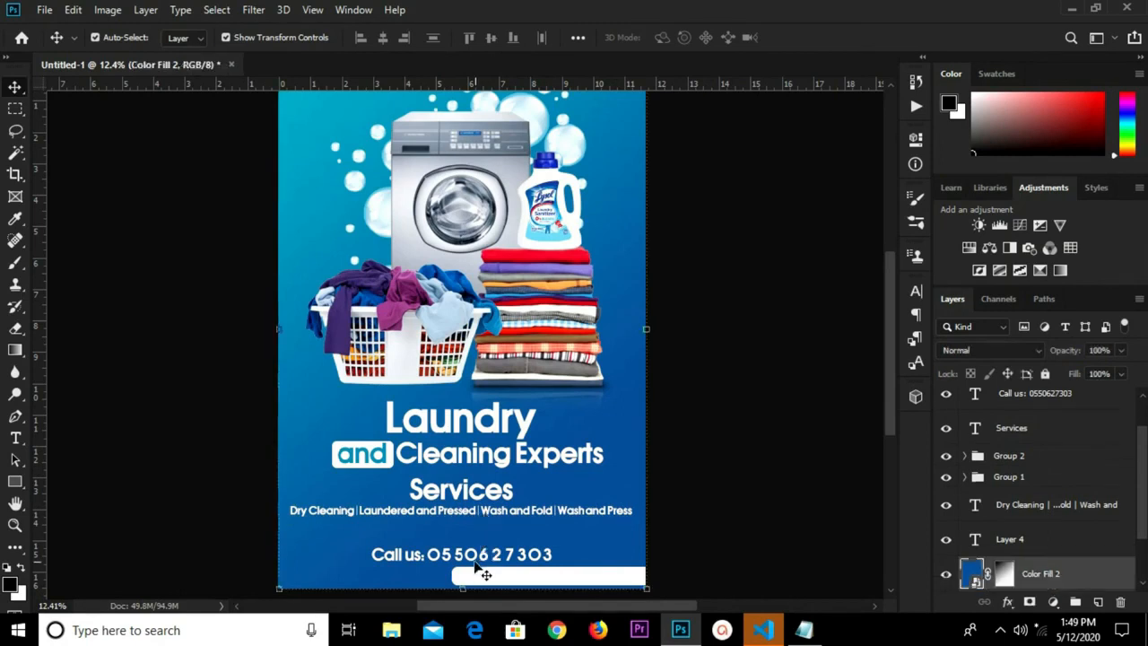
click(476, 557)
key(shift+Up)
key(shift+Up)
key(shift+Up)
key(shift+Up)
key(shift+Up)
key(shift+Up)
key(shift+Up)
key(shift+Up)
key(shift+Up)
key(shift+Up)
key(shift+Up)
key(shift+Up)
key(shift+Up)
key(shift+Up)
key(shift+Up)
key(shift+Up)
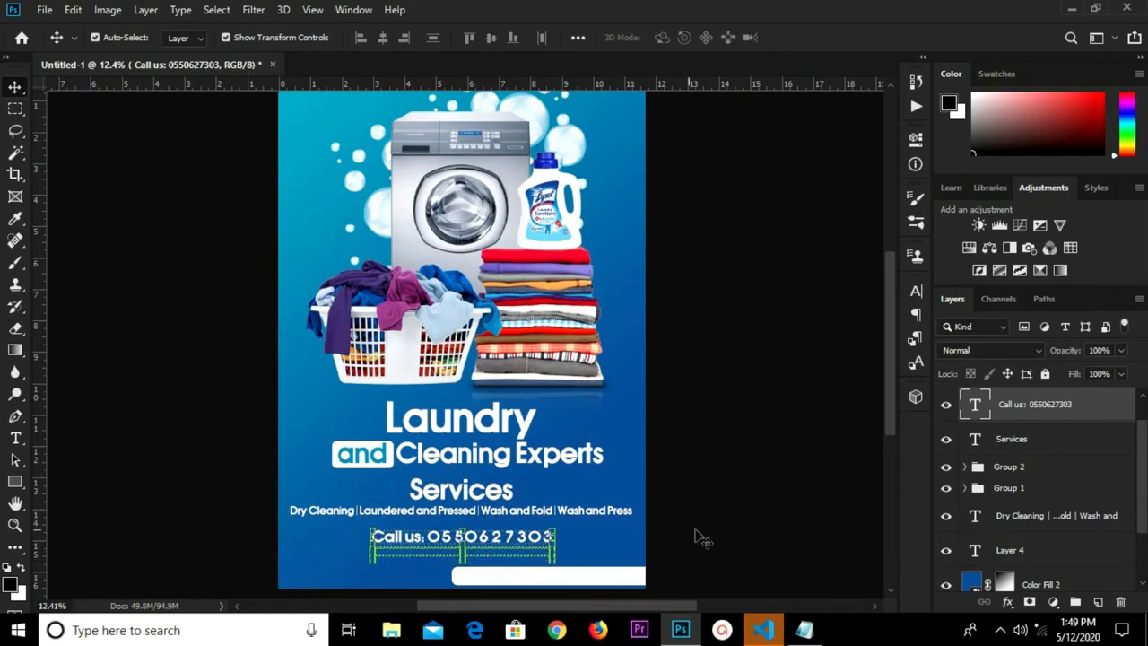
Step: Move the white rounded bar up from the flyer's bottom edge, keeping it below the call line
click(538, 578)
key(shift+Up)
key(shift+Up)
key(shift+Up)
key(shift+Up)
key(shift+Up)
key(shift+Up)
key(shift+Up)
key(shift+Up)
key(shift+Up)
key(shift+Up)
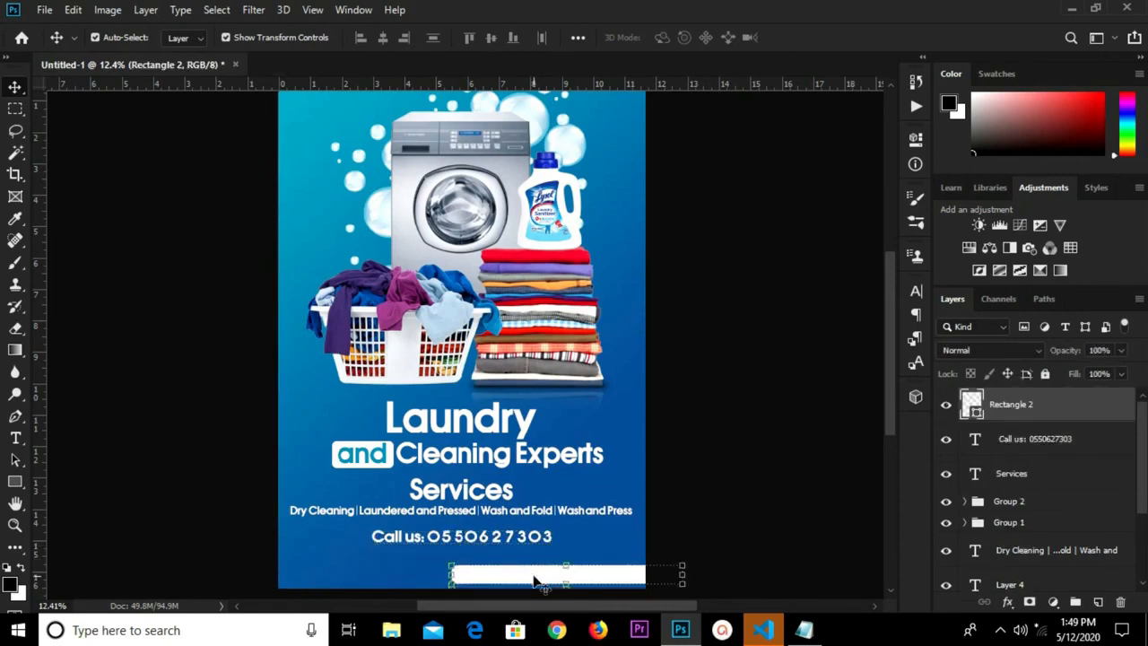
click(803, 629)
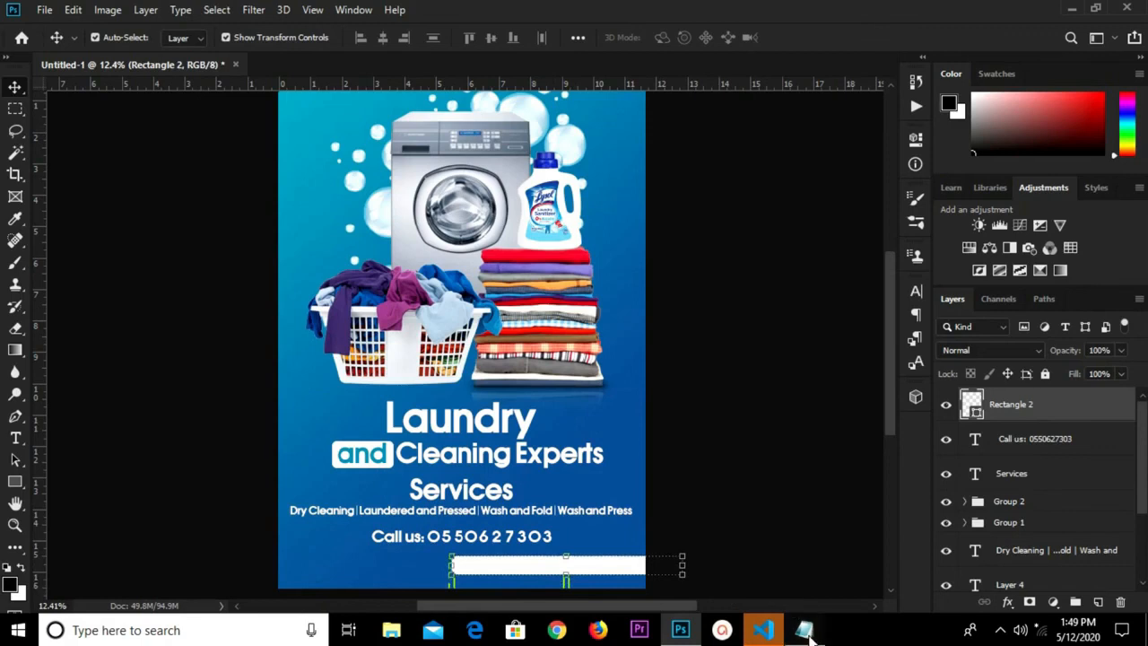
drag(287, 269, 151, 262)
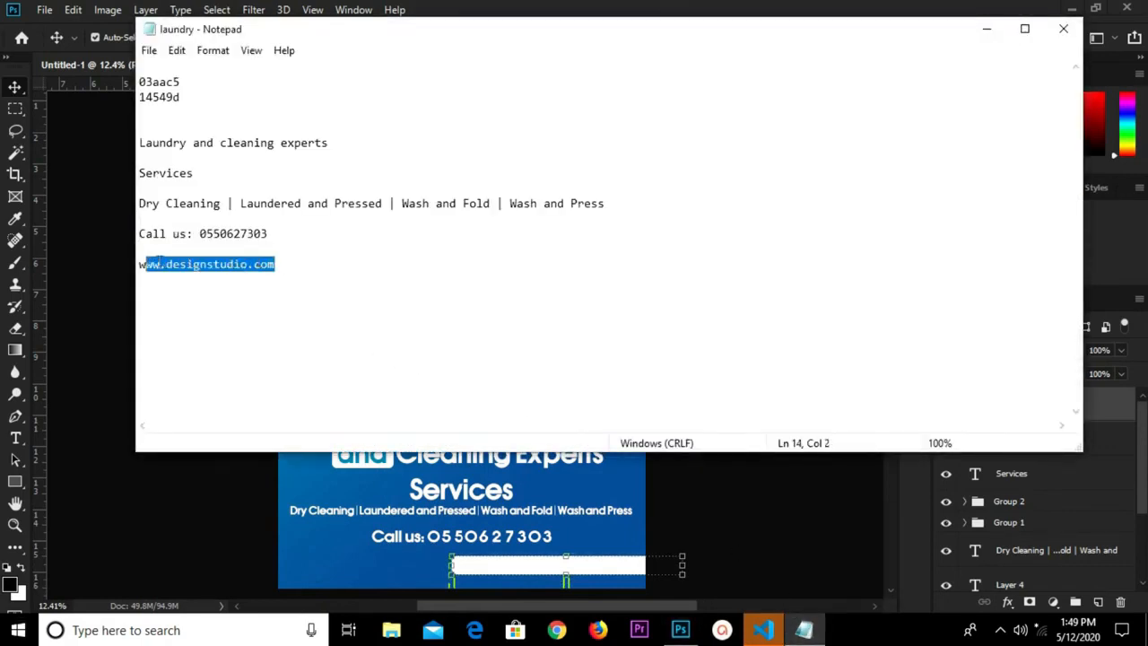
right_click(152, 267)
click(185, 317)
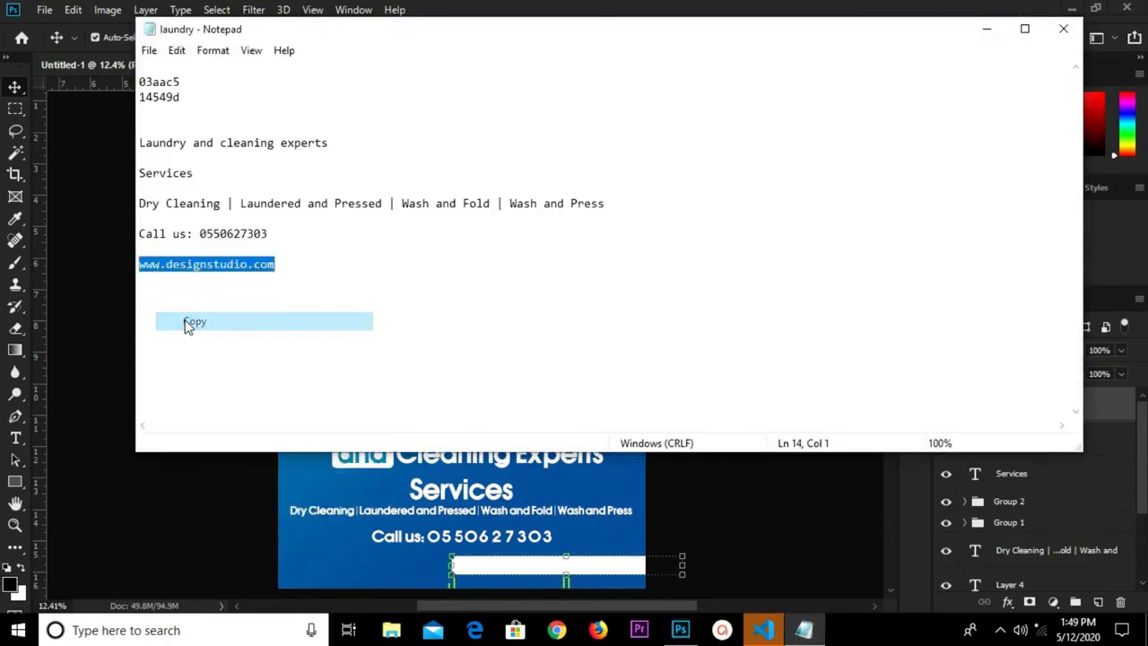
click(500, 525)
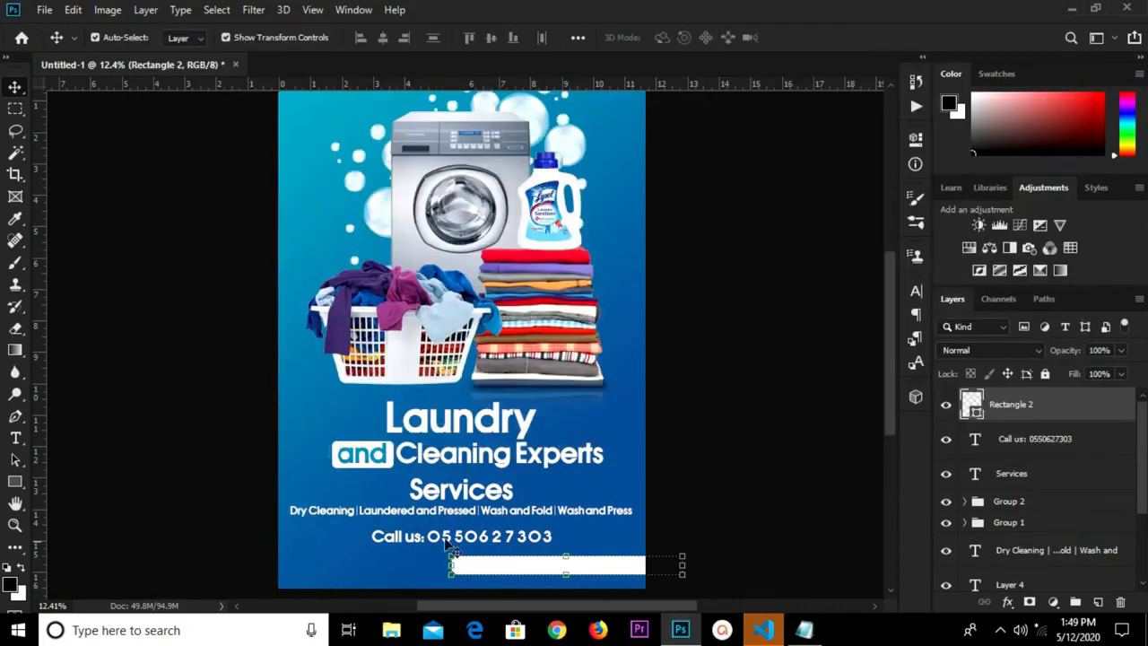
Step: Add the copied website address as a 36 pt text line near the flyer's lower-left corner and switch to the Move tool
key(t)
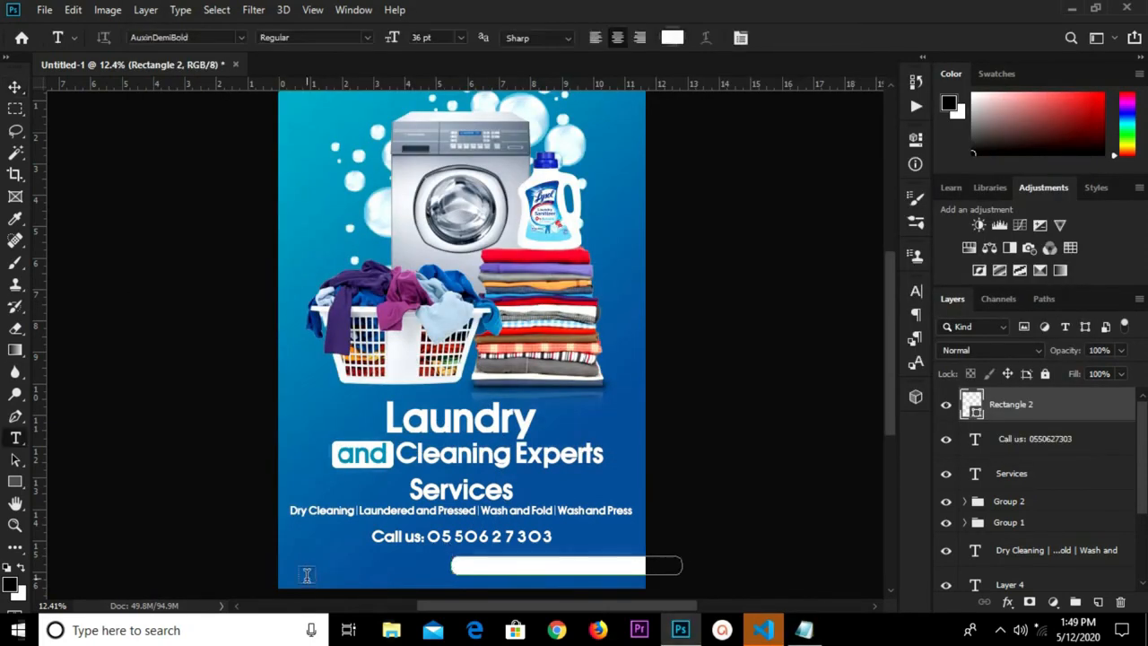
click(306, 575)
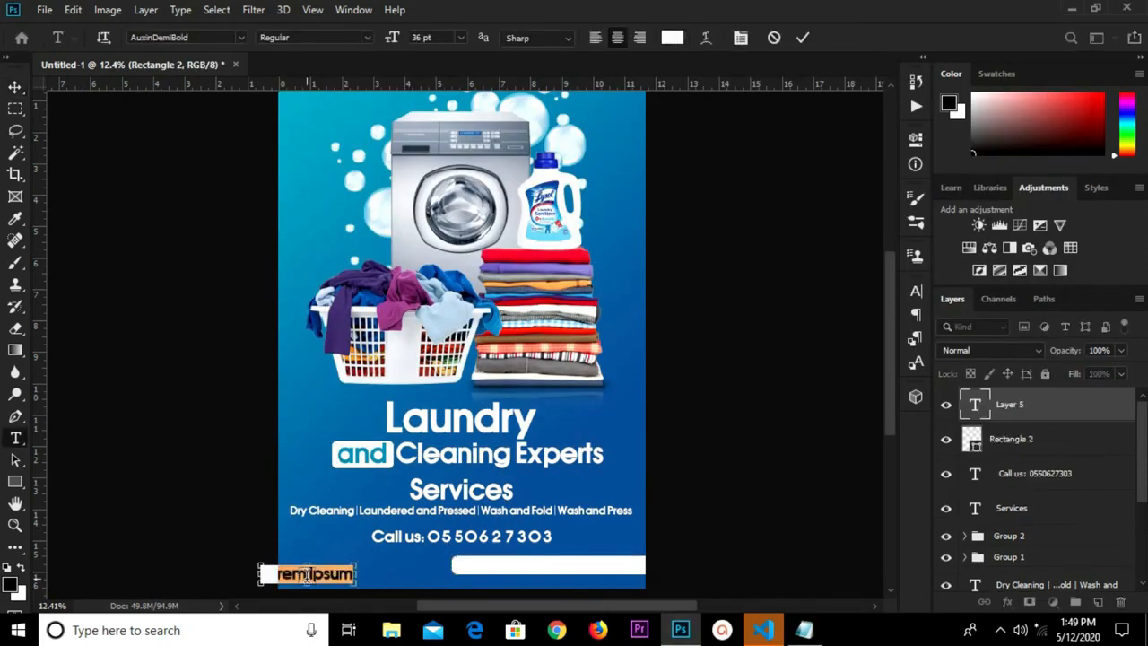
key(ctrl+v)
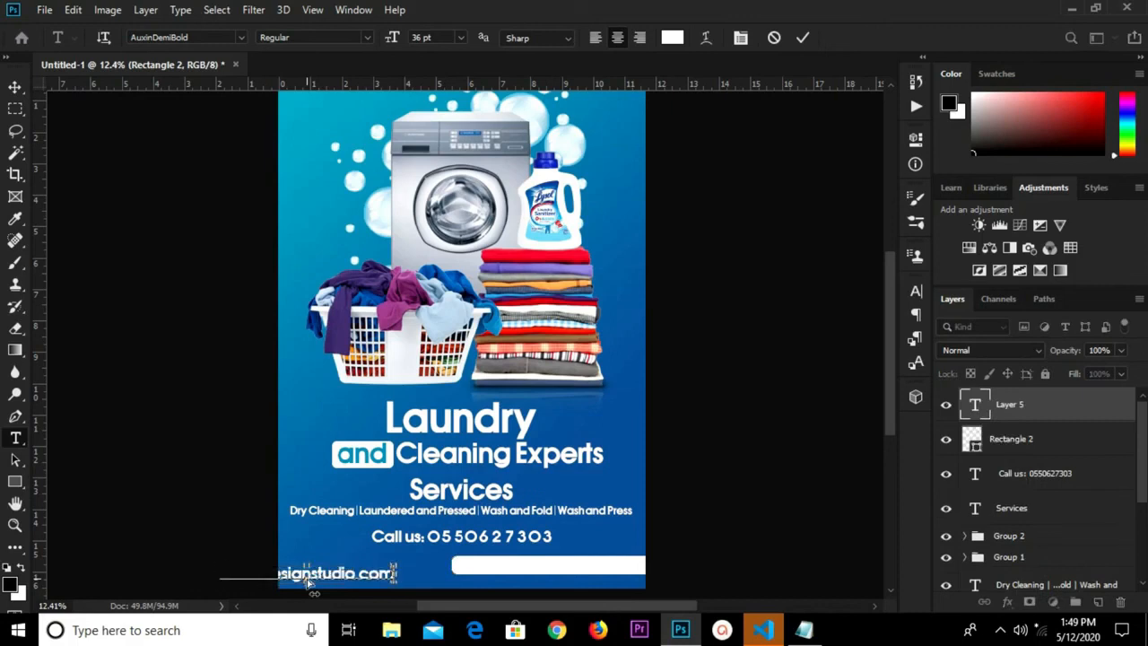
click(802, 38)
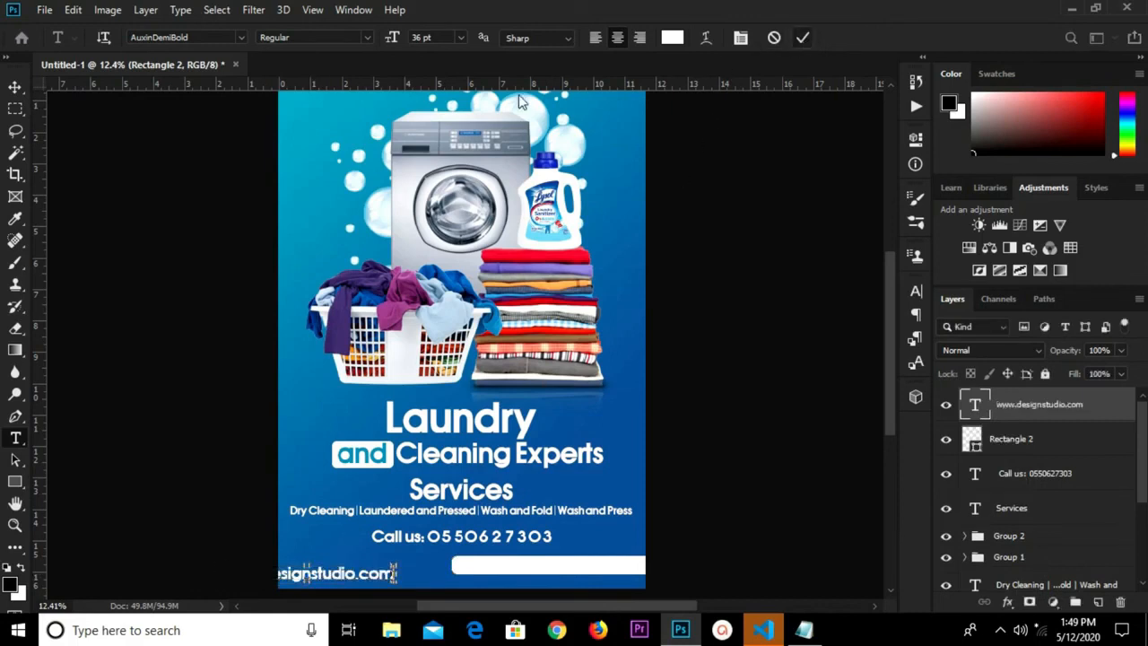
click(15, 88)
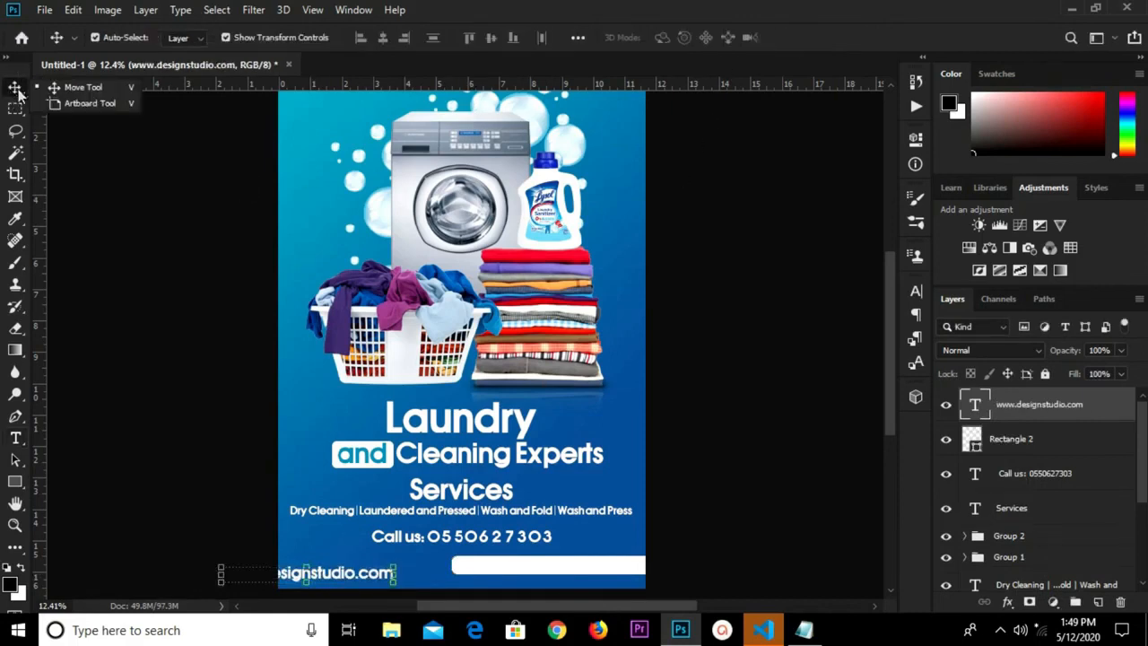
Step: Recolour the website address text with the teal blue sampled from the flyer's background
click(913, 291)
click(870, 386)
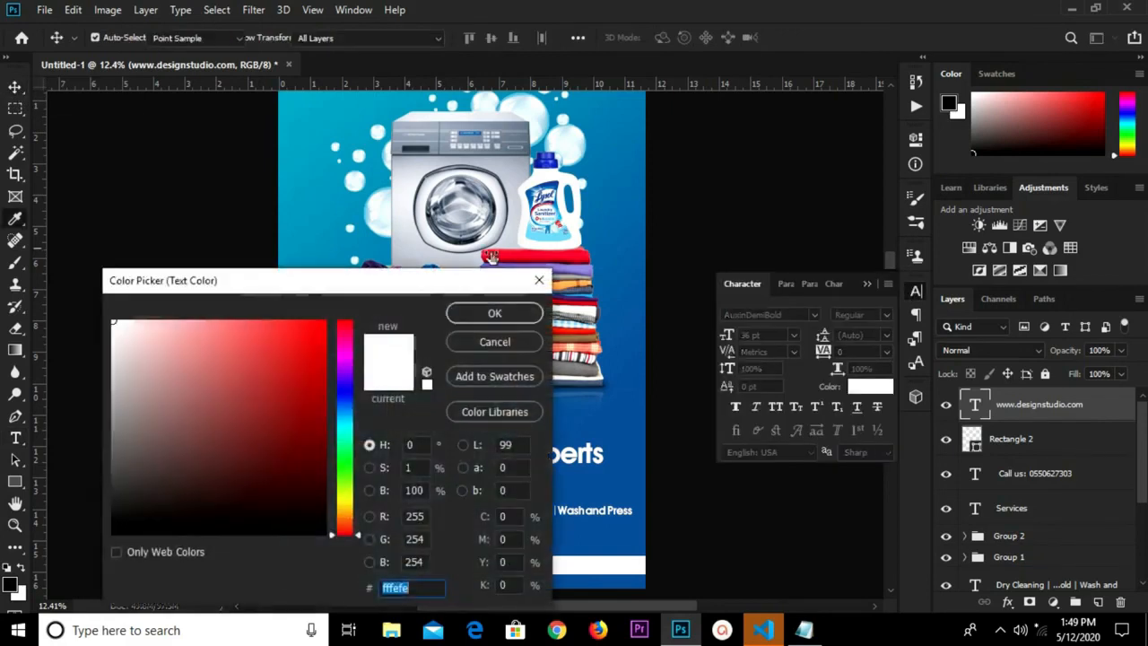
click(350, 196)
click(494, 313)
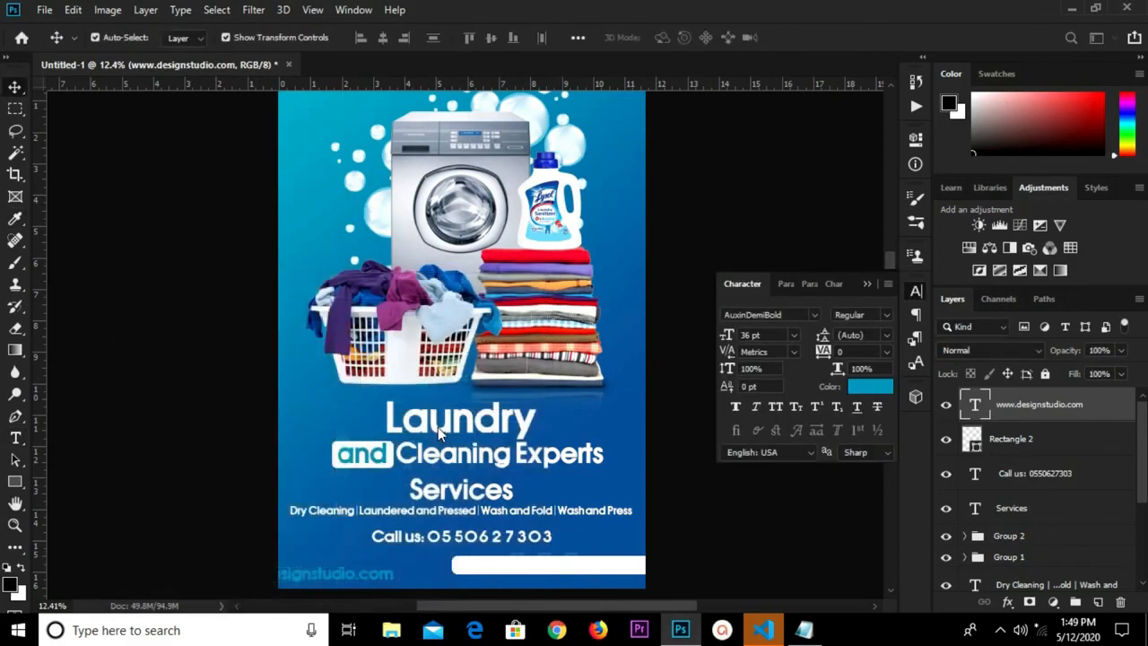
Step: Move the website address onto the white rounded bar and nudge it up to sit centred within the bar
drag(340, 579, 584, 568)
click(748, 544)
click(617, 570)
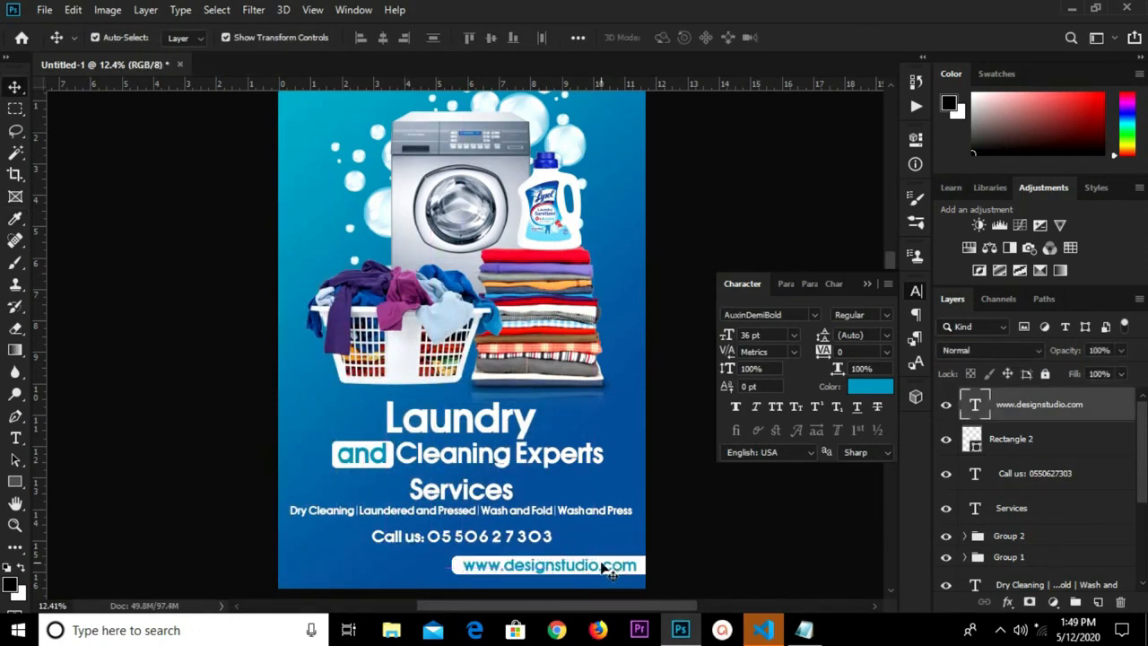
key(shift+Up)
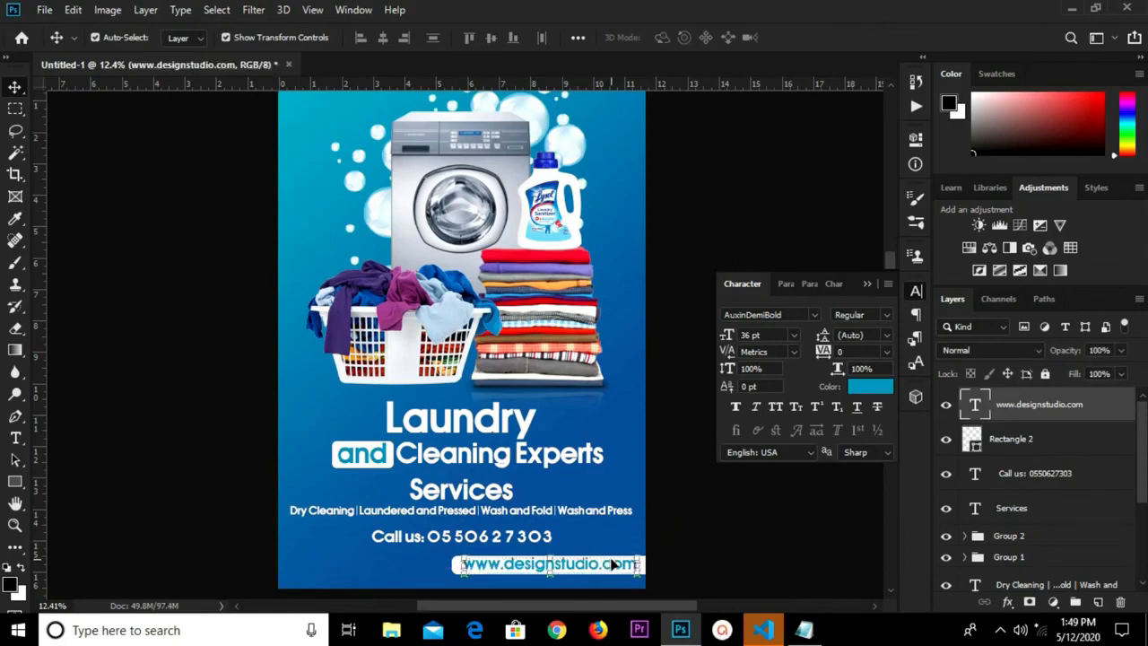
click(697, 555)
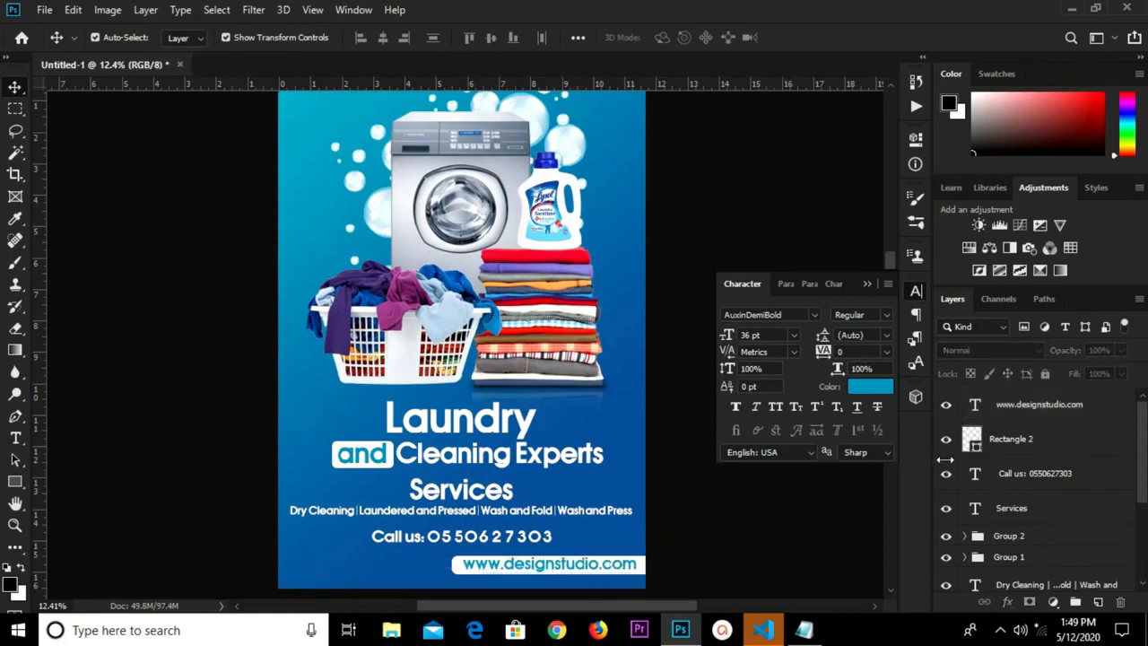
Step: Group the website address with its white bar, checking the group's contents by hiding and showing it
click(1047, 436)
shift+click(1045, 406)
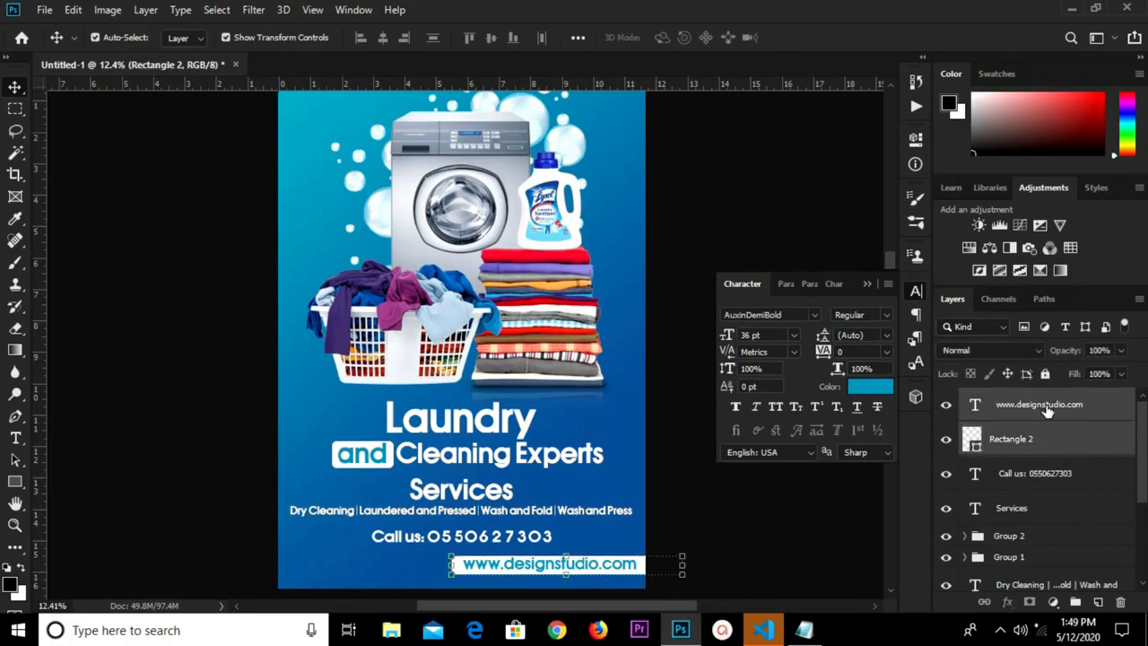
key(ctrl+g)
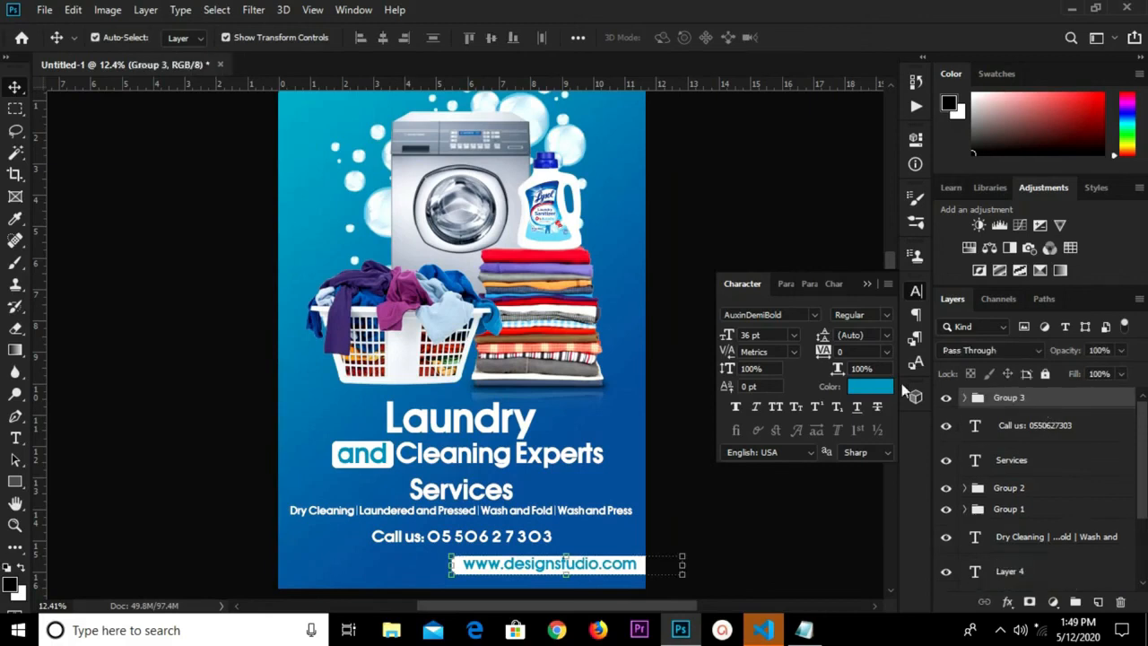
click(946, 398)
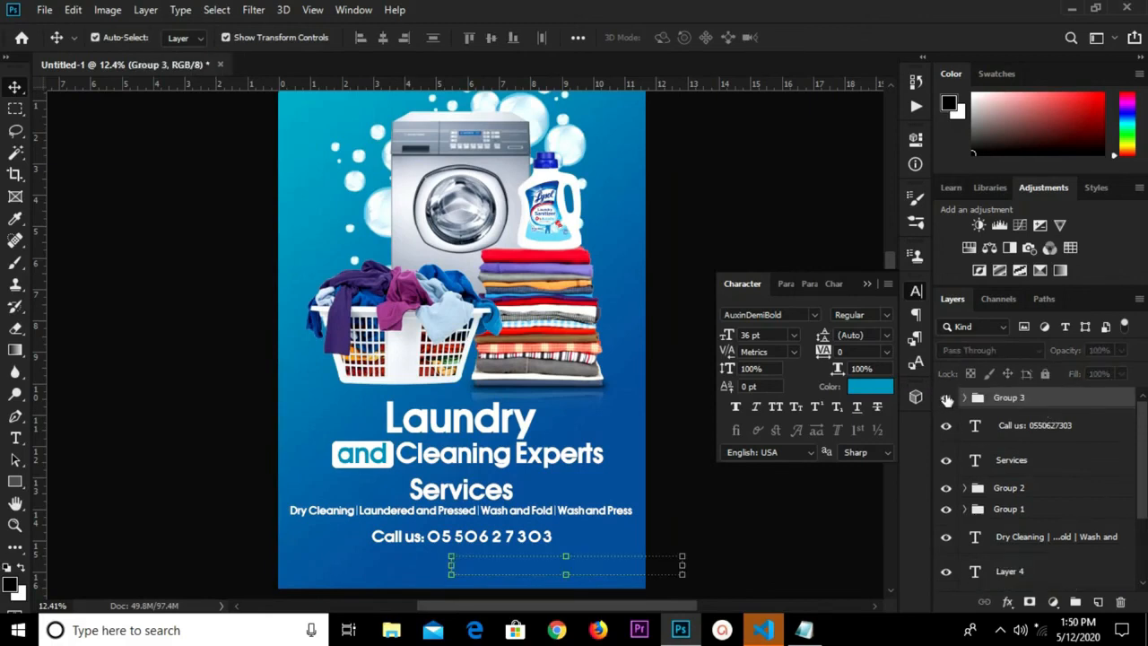
click(946, 397)
drag(655, 560, 654, 562)
click(713, 518)
Step: Nudge the call line down, away from the services list and closer to the website bar
click(473, 541)
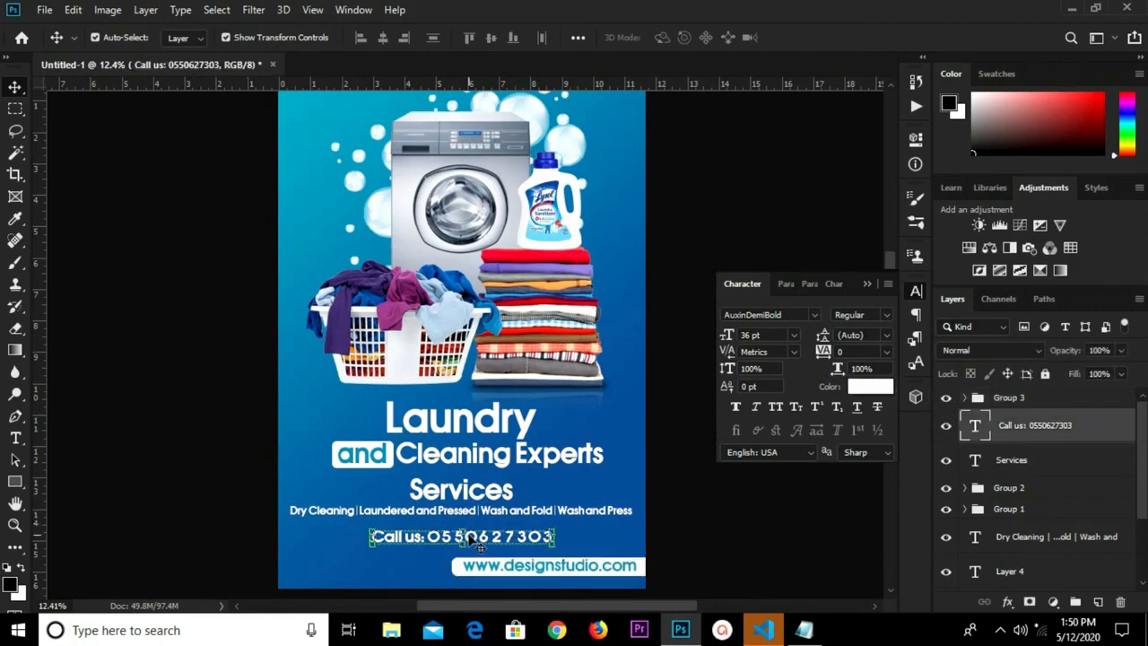
key(shift+Down)
key(shift+Down)
key(shift+Down)
key(shift+Down)
key(shift+Down)
key(shift+Down)
key(shift+Down)
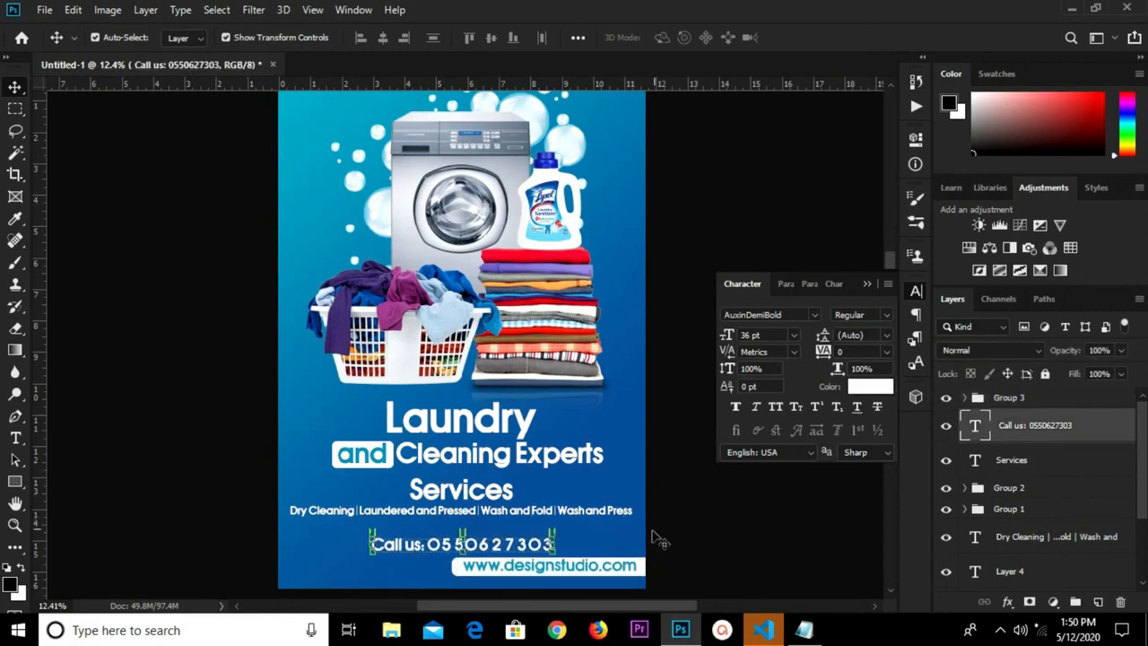
Step: Shift the grouped website address and white bar down towards the flyer's bottom edge
click(1044, 399)
key(shift+Down)
key(shift+Down)
key(shift+Down)
key(shift+Down)
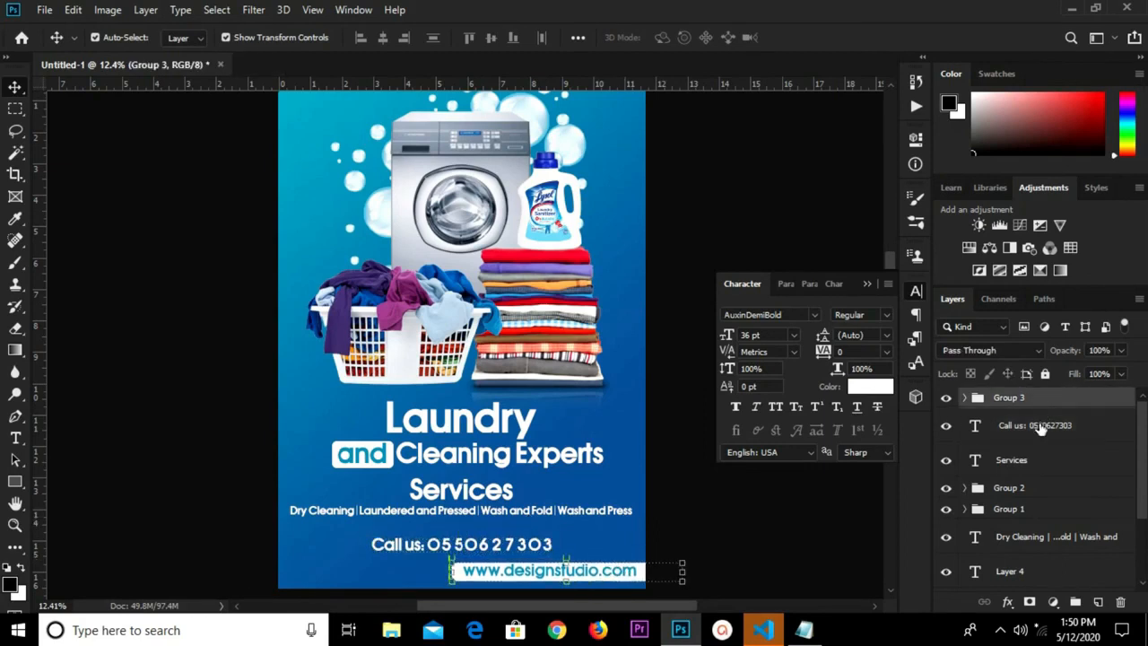
Step: Lower the call line a little more to sit just above the repositioned website bar
click(1040, 429)
key(shift+Down)
key(shift+Down)
key(shift+Down)
key(shift+Down)
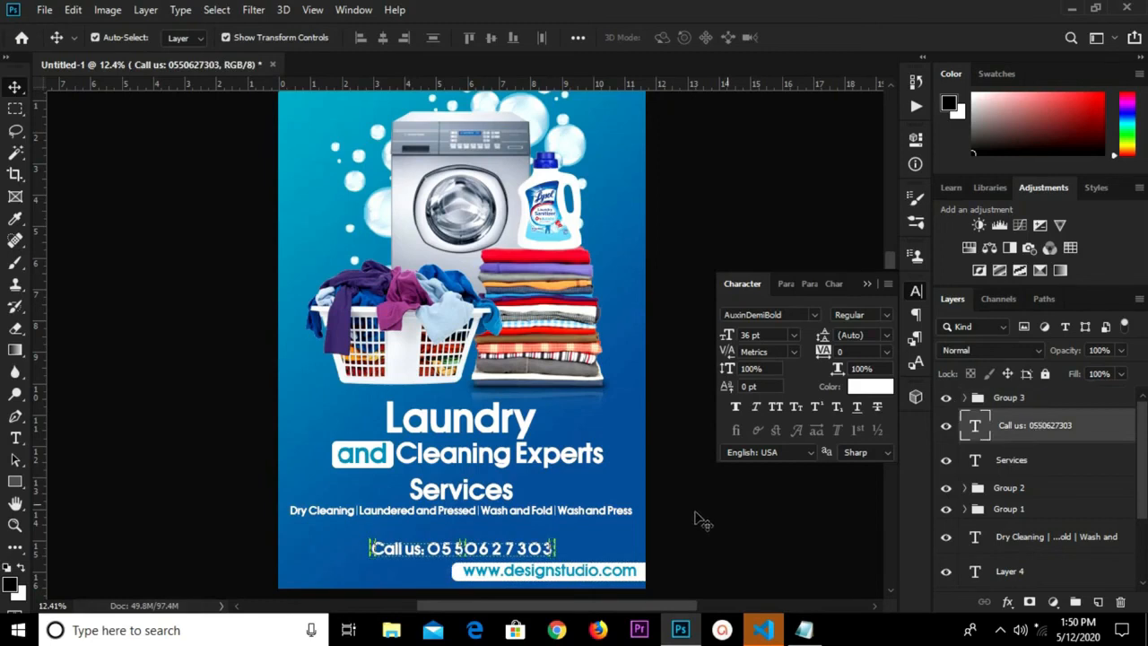
click(702, 520)
Step: Break the services list into two lines, starting the second line at "Wash and Fold"
scroll(487, 512, up, 1)
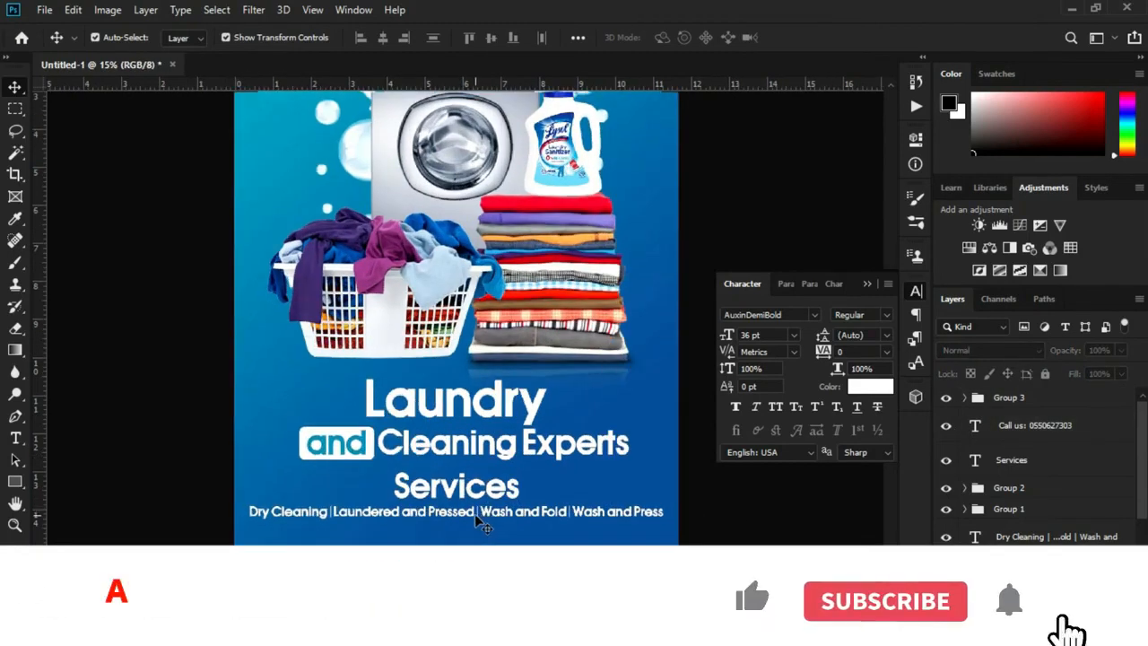
double_click(475, 513)
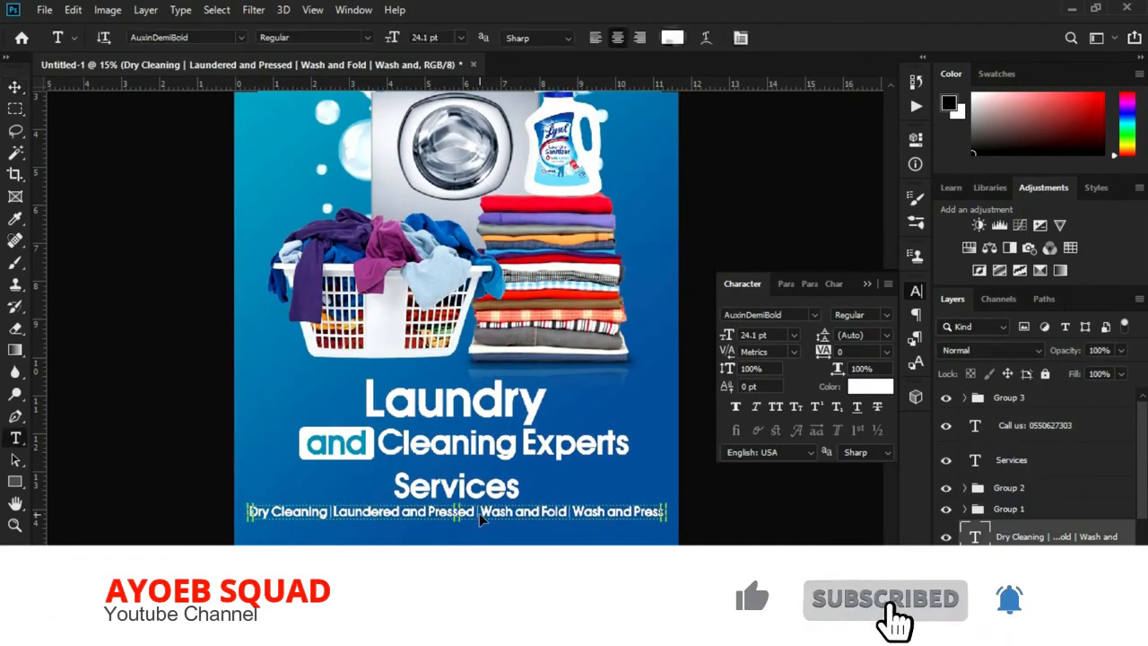
key(Return)
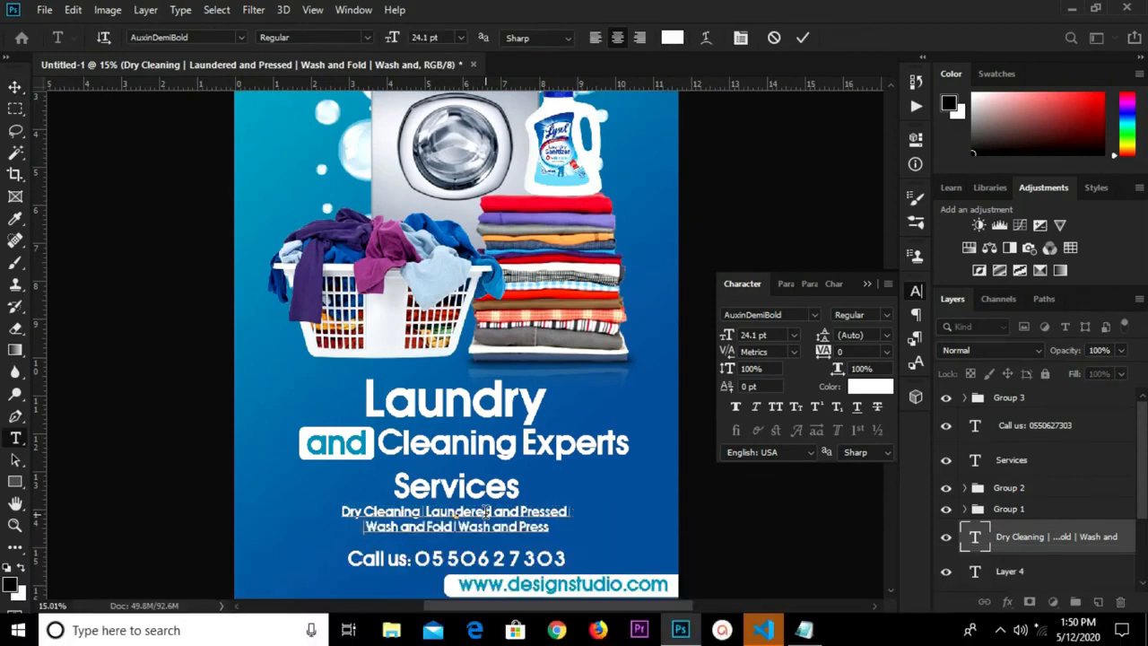
click(802, 38)
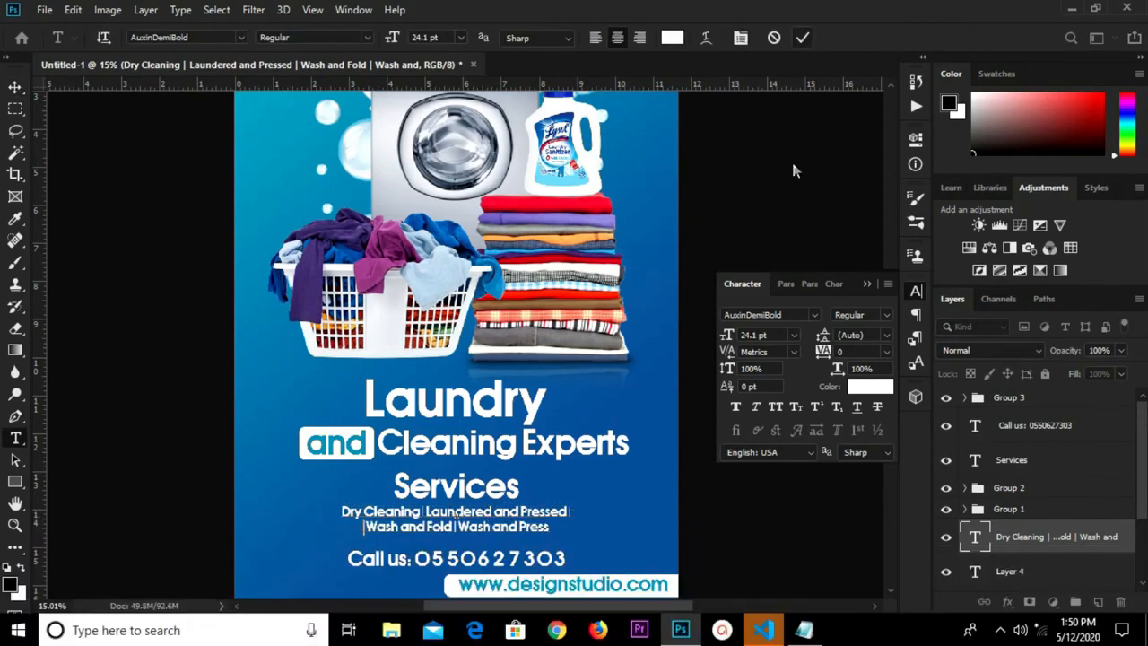
Step: Set the two-line services list's font size to 30 pt and return to the Move tool
click(793, 334)
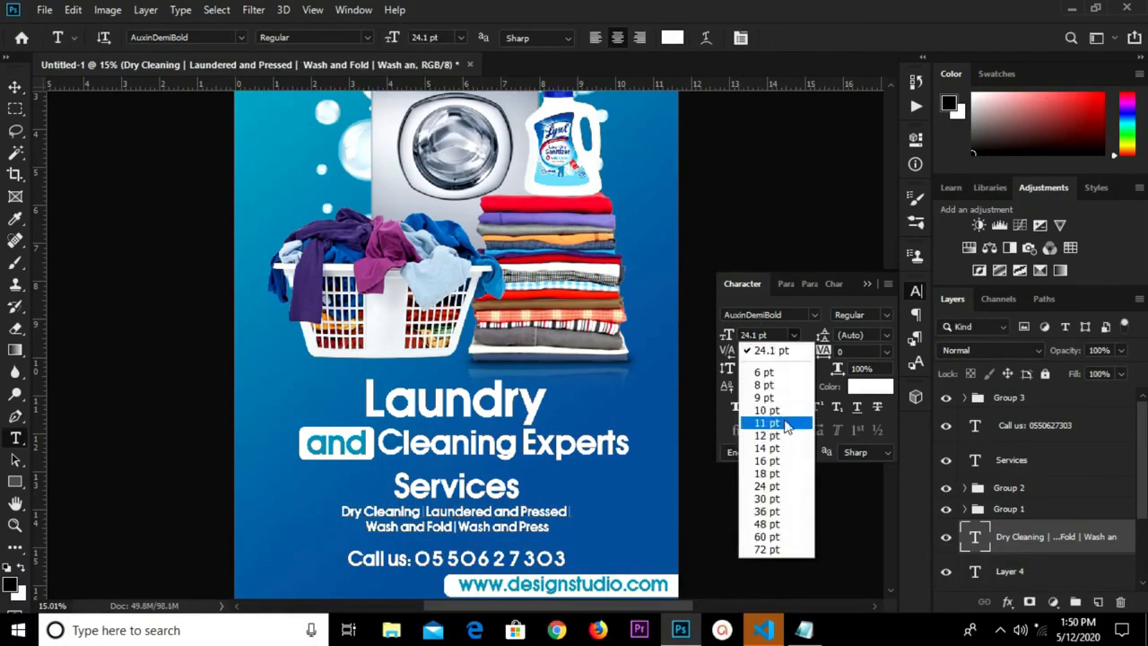
click(780, 499)
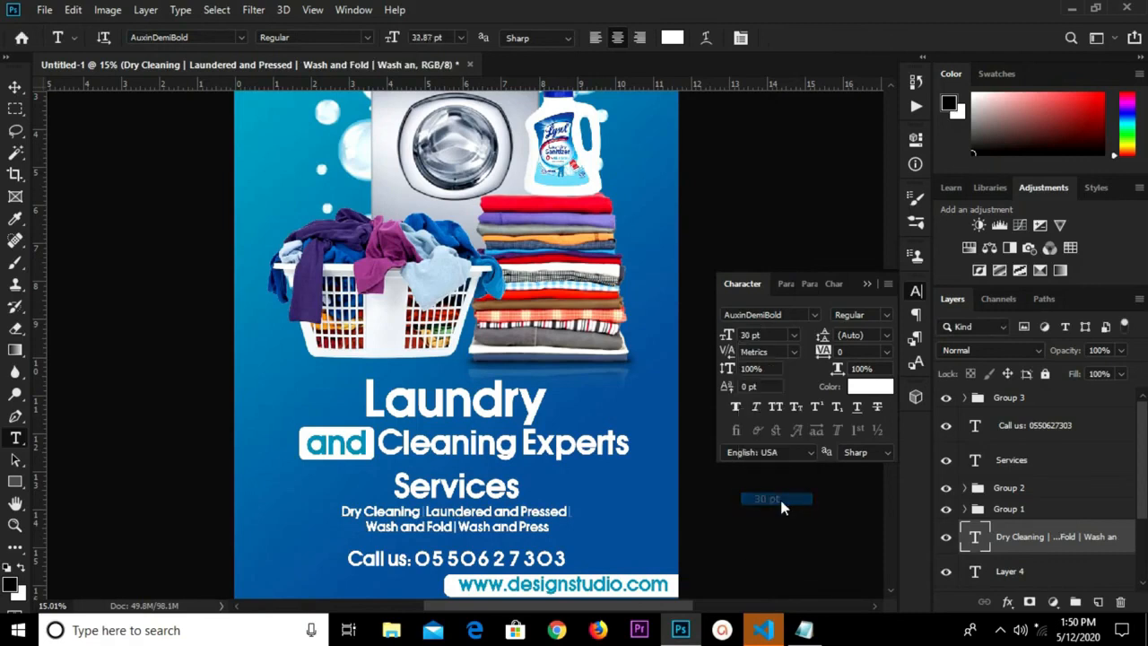
click(14, 89)
click(124, 447)
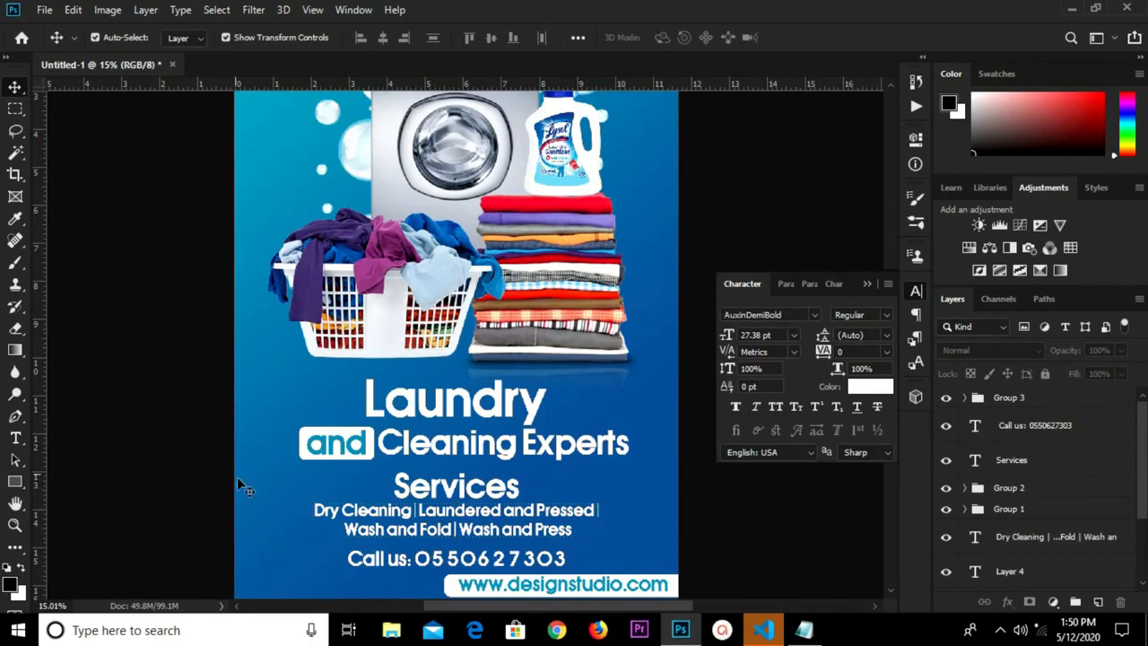
Step: Put away the character settings and check the layout of the whole flyer
scroll(429, 439, down, 2)
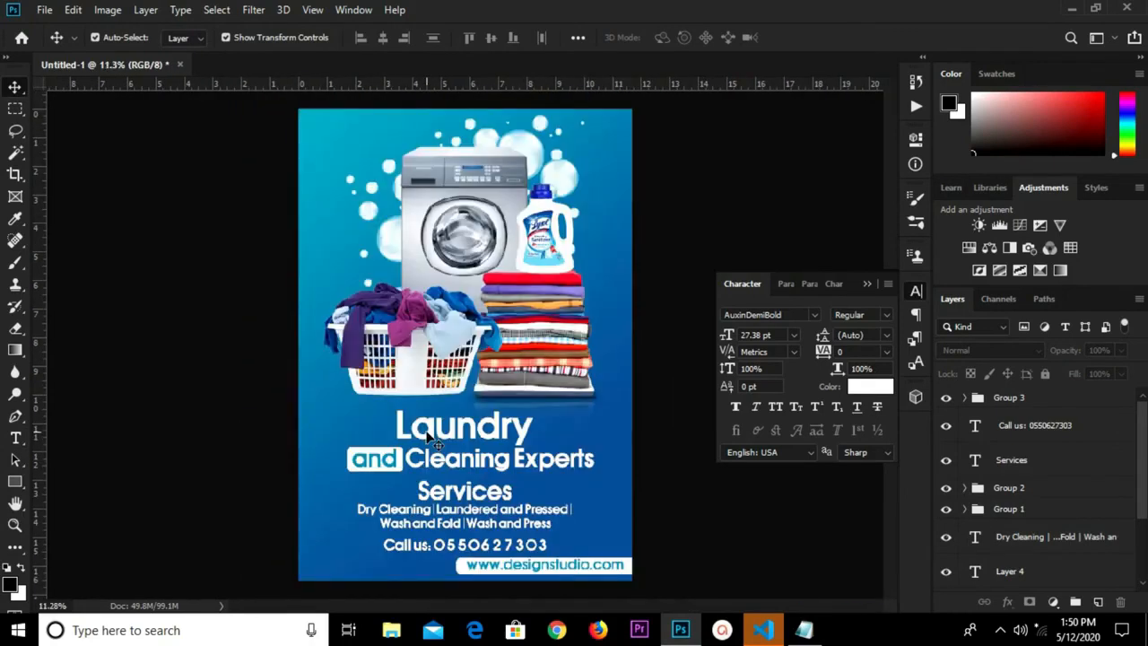
click(868, 284)
scroll(678, 357, down, 1)
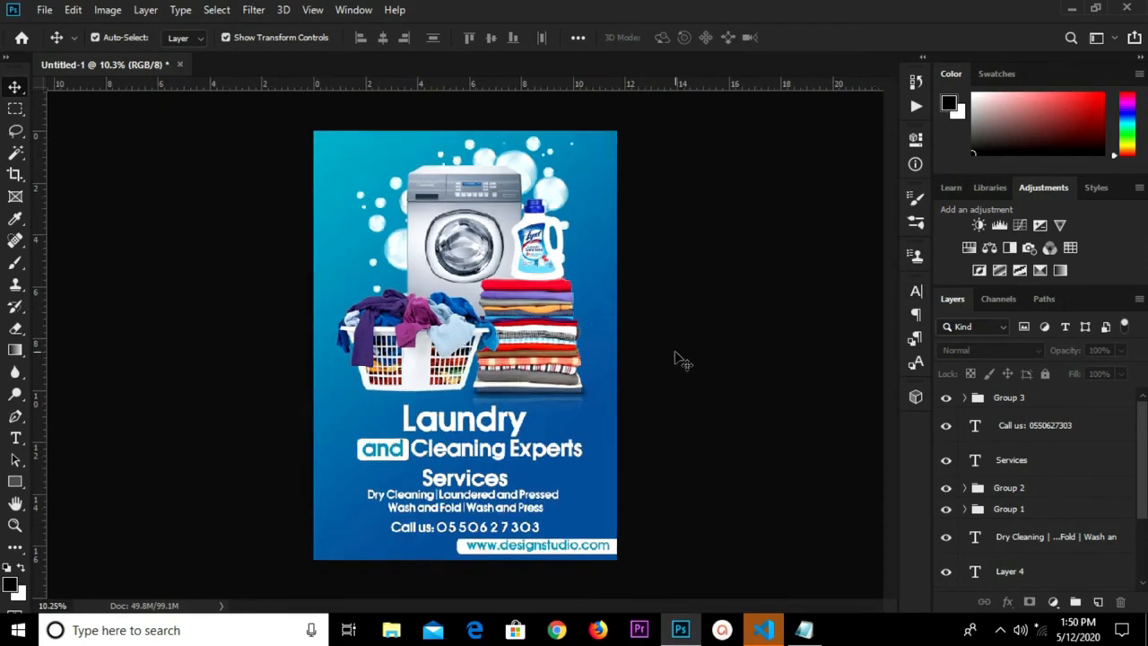
scroll(652, 484, up, 1)
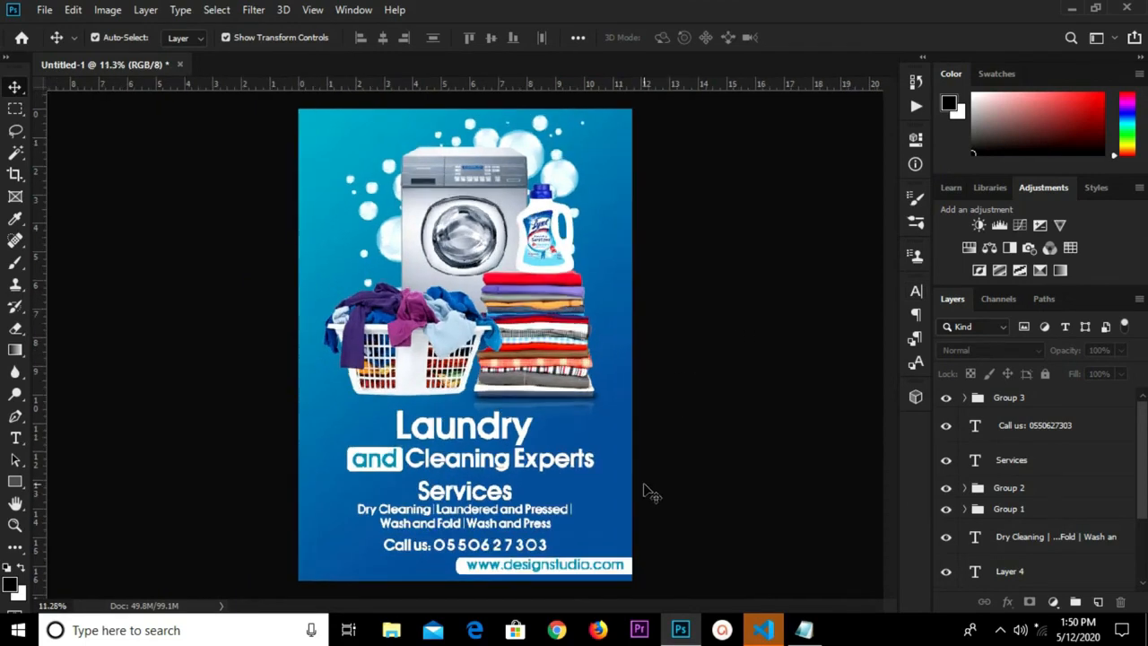
Step: Nudge the call line slightly down for more space below the two-line services list, and deselect it
click(476, 531)
click(698, 513)
click(497, 545)
key(Down)
key(Down)
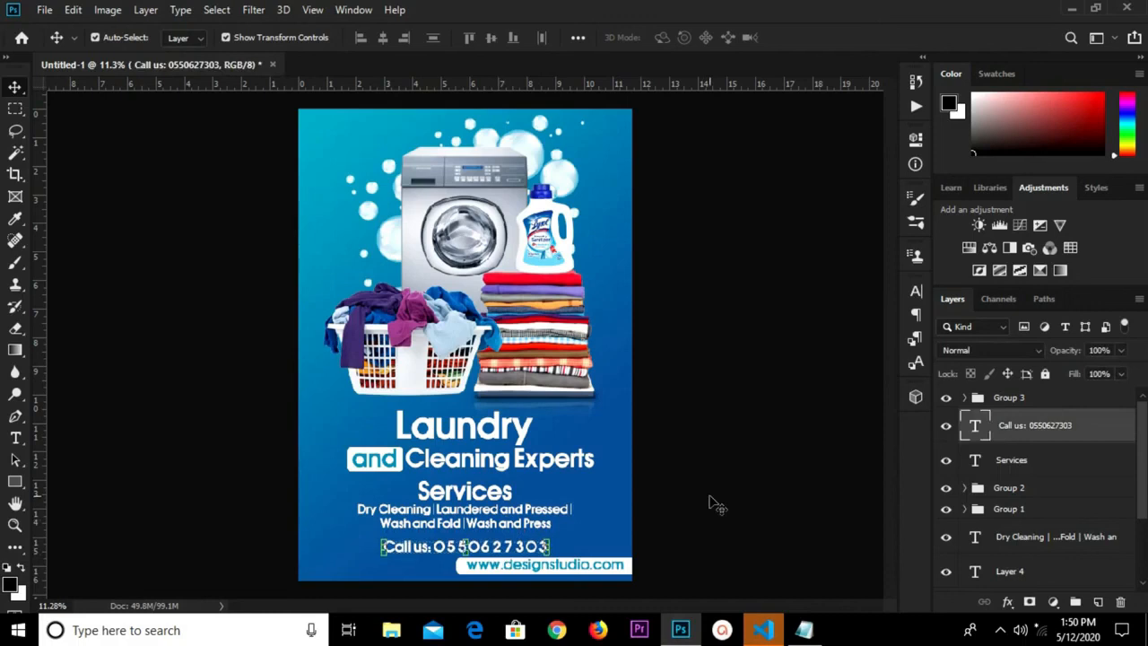
click(685, 531)
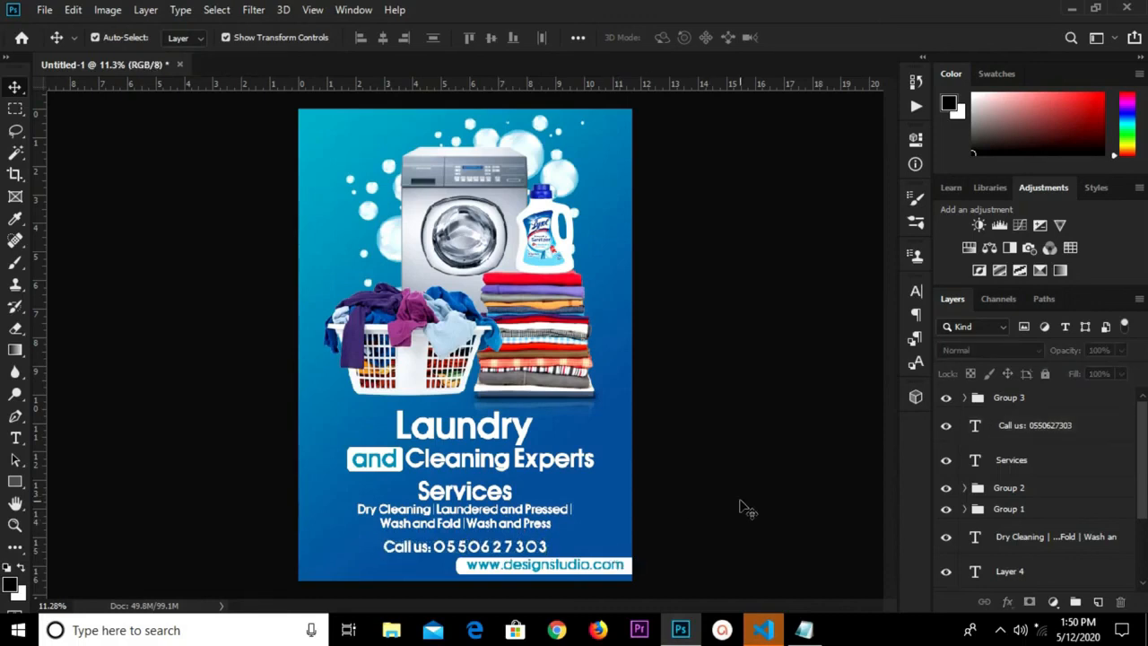